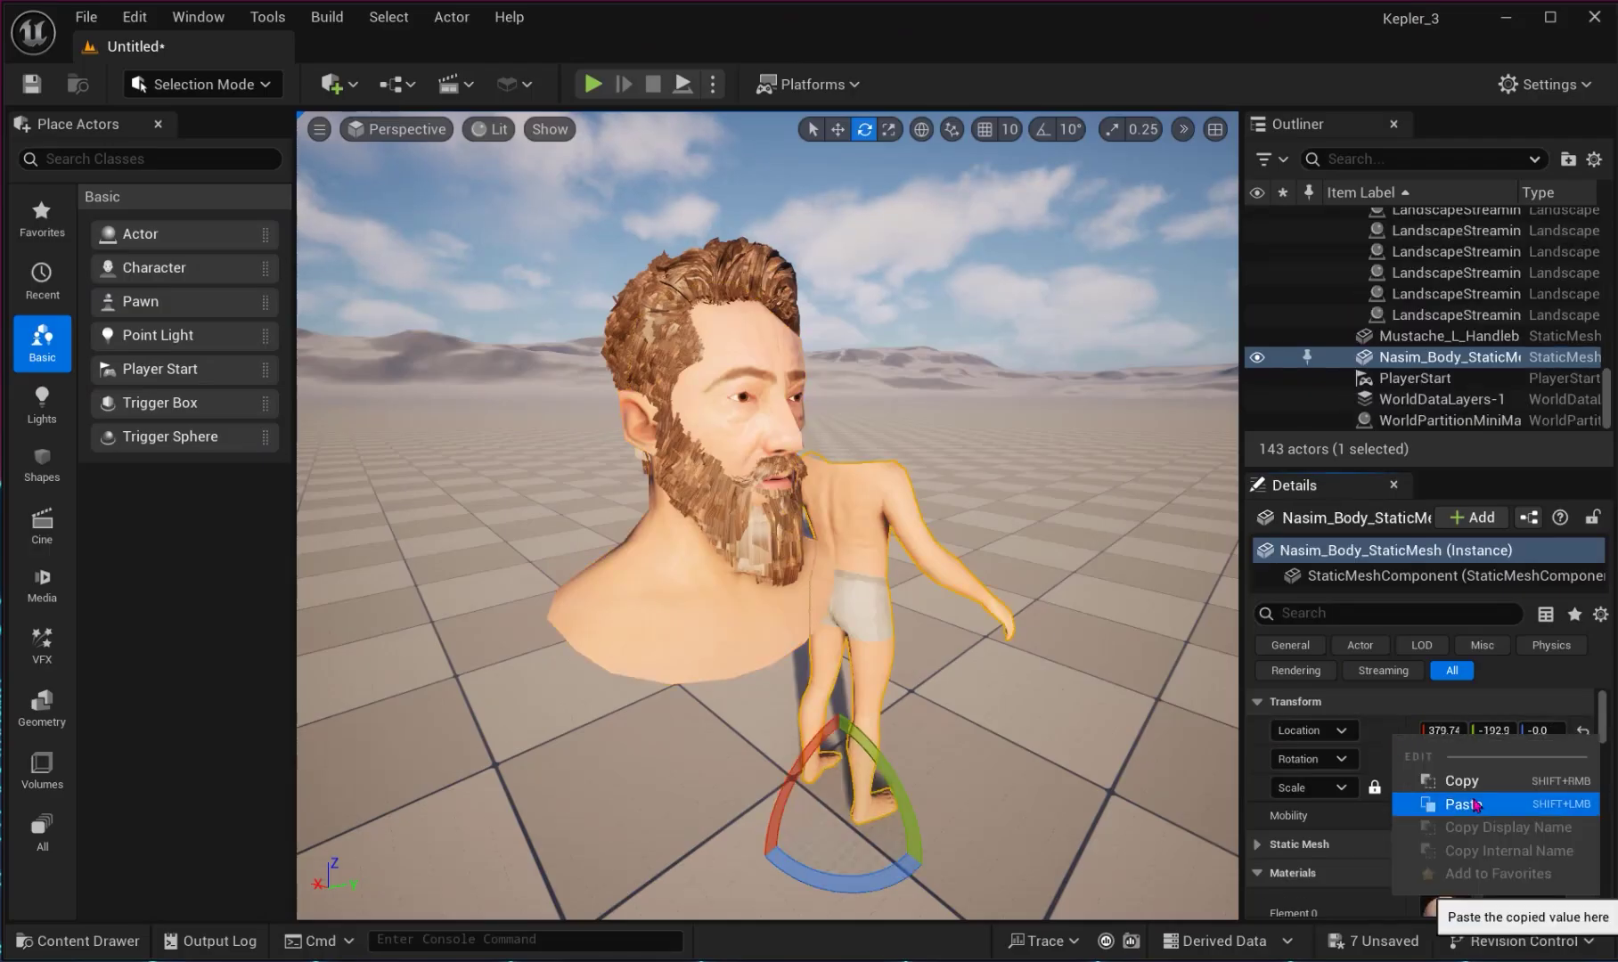
# Paste the copied location onto the Nasim_Body_StaticMesh actor to align the body with the head.
pyautogui.click(1427, 802)
pyautogui.scroll(2, 946, 657)
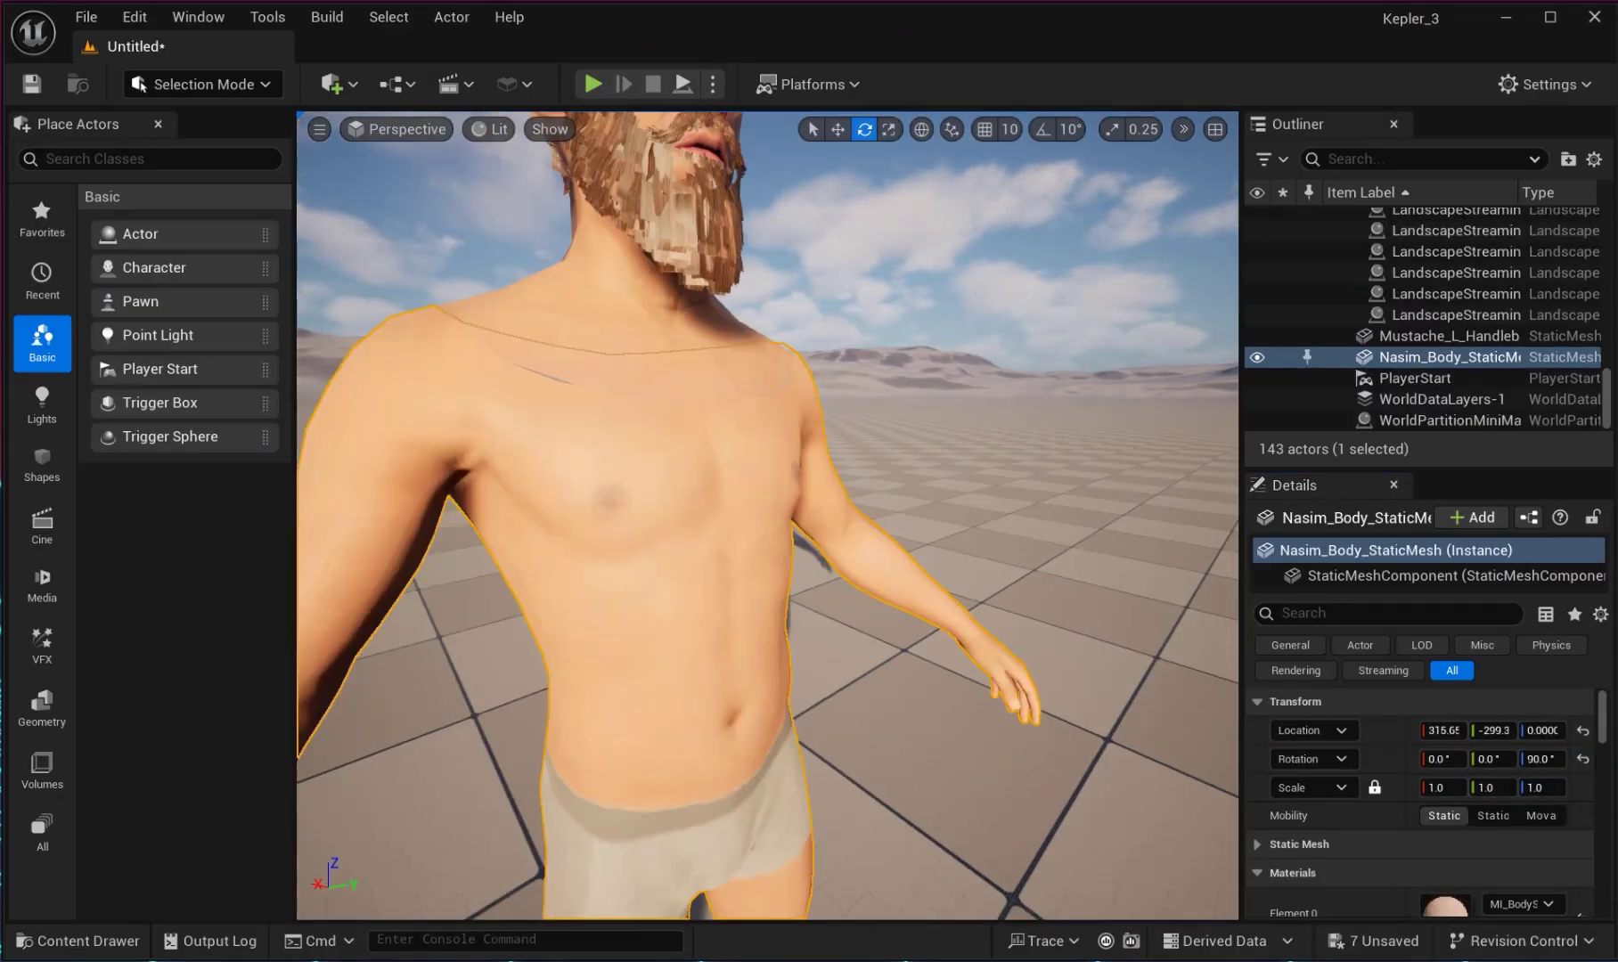
pyautogui.scroll(-3, 947, 658)
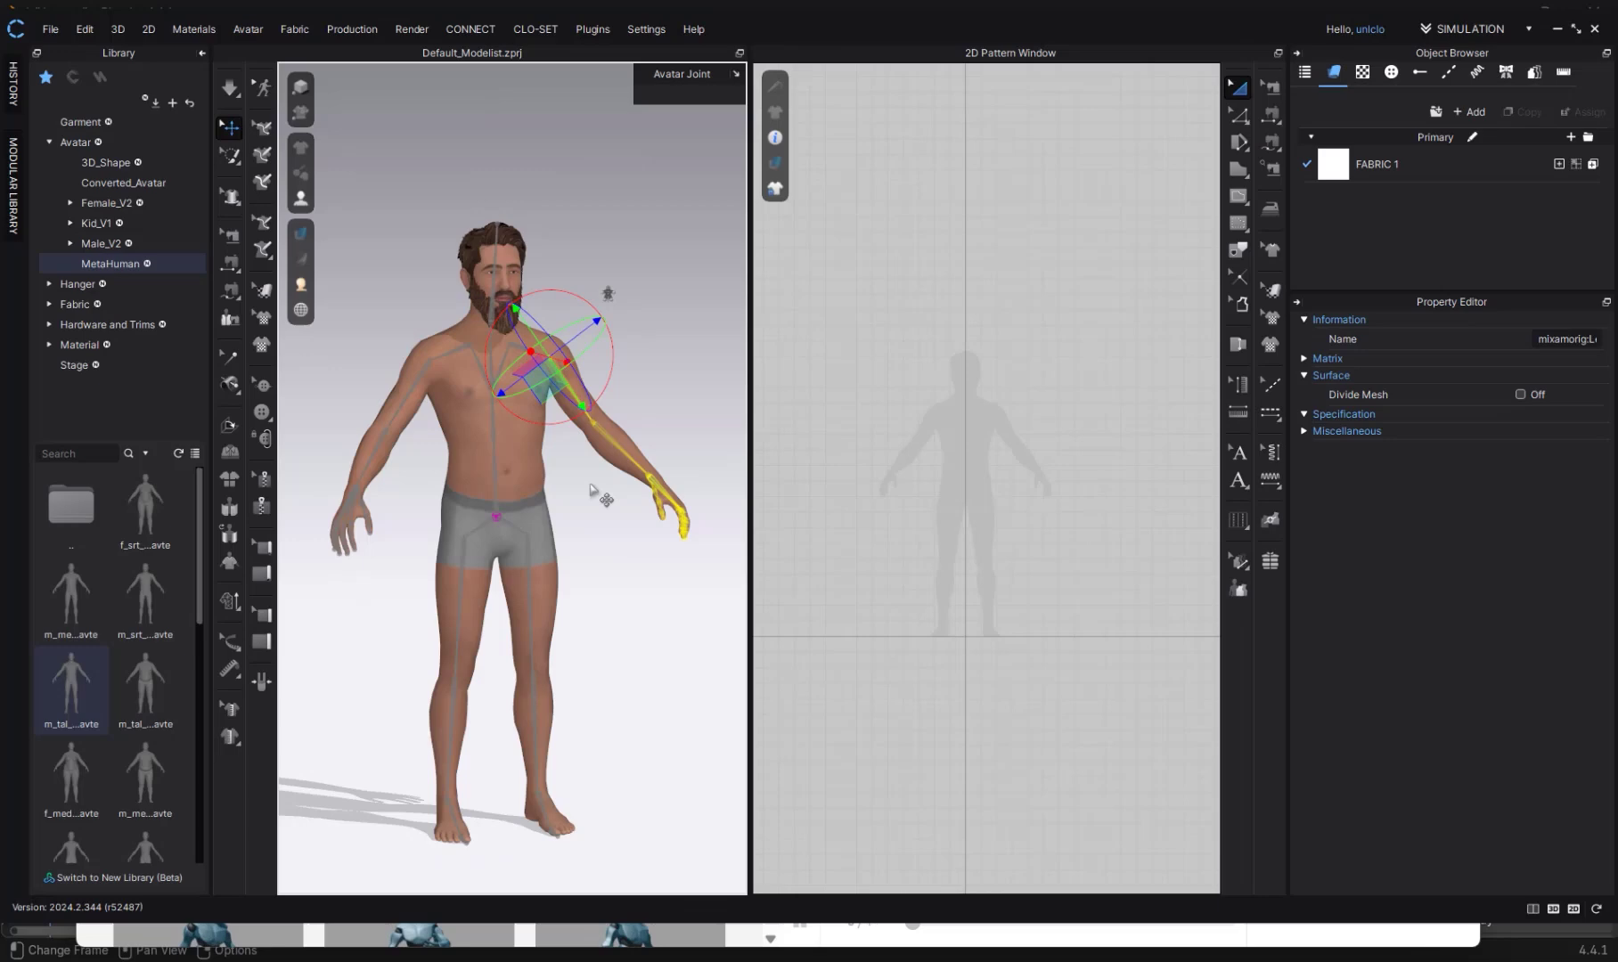
# Switch to CLO and rotate the avatar's left upper-arm joint.
pyautogui.moveTo(615, 342)
pyautogui.mouseDown()
pyautogui.moveTo(623, 303)
pyautogui.moveTo(610, 312)
pyautogui.mouseUp()
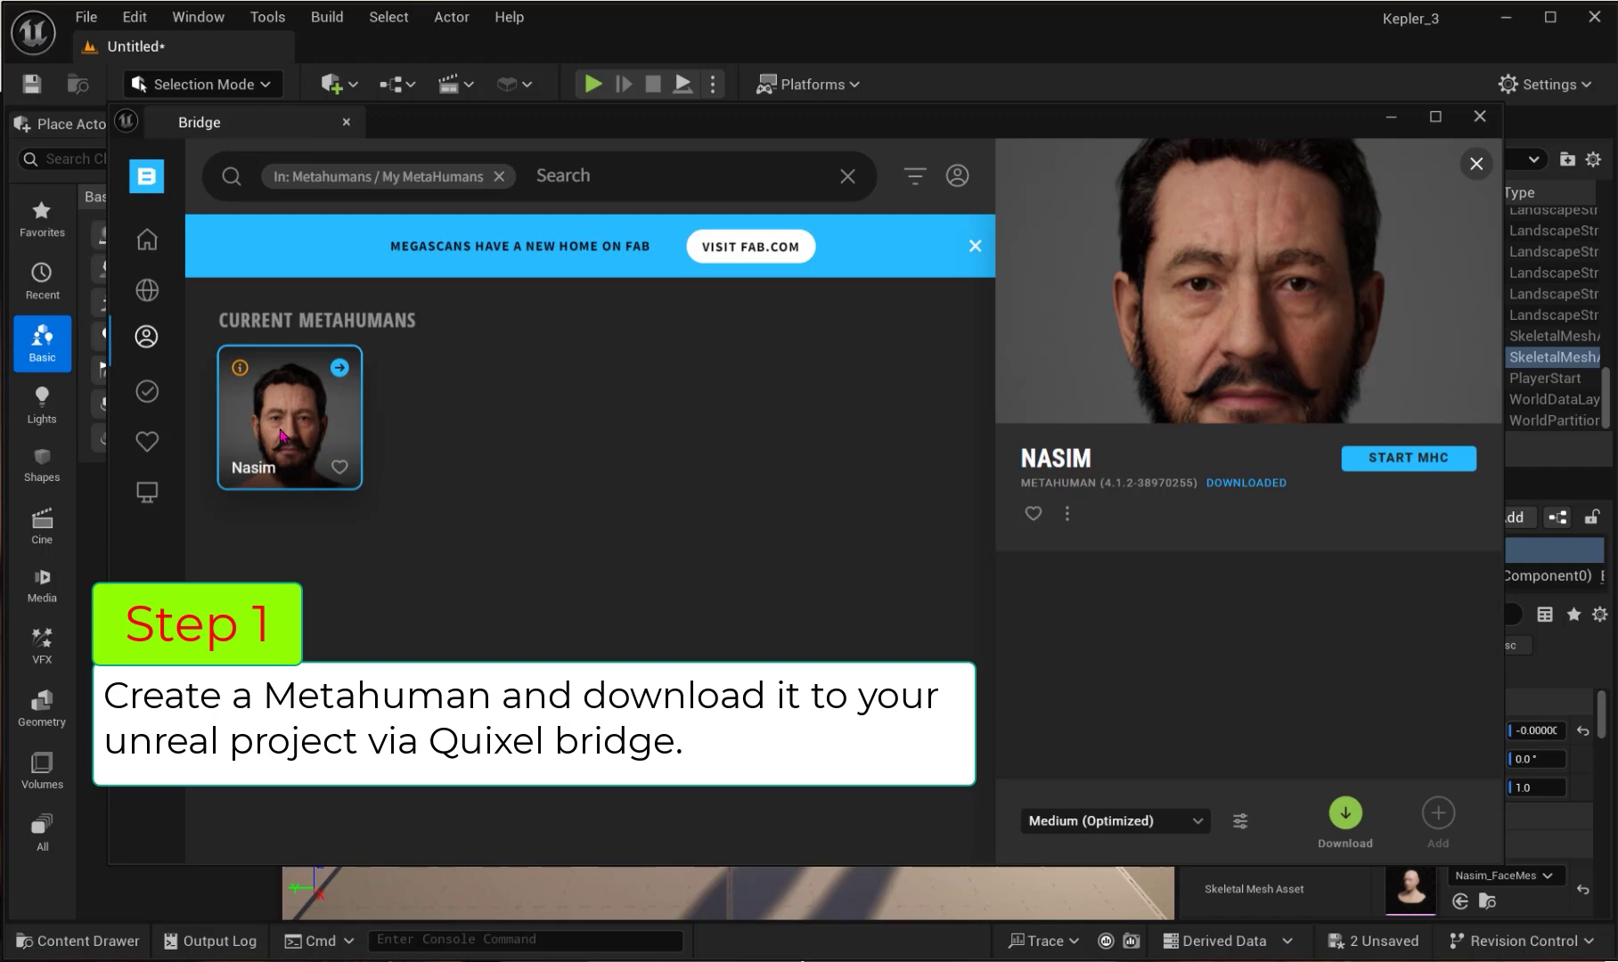
# Switch to Quixel Bridge in Unreal Engine and show the My MetaHumans collection.
pyautogui.moveTo(146, 354)
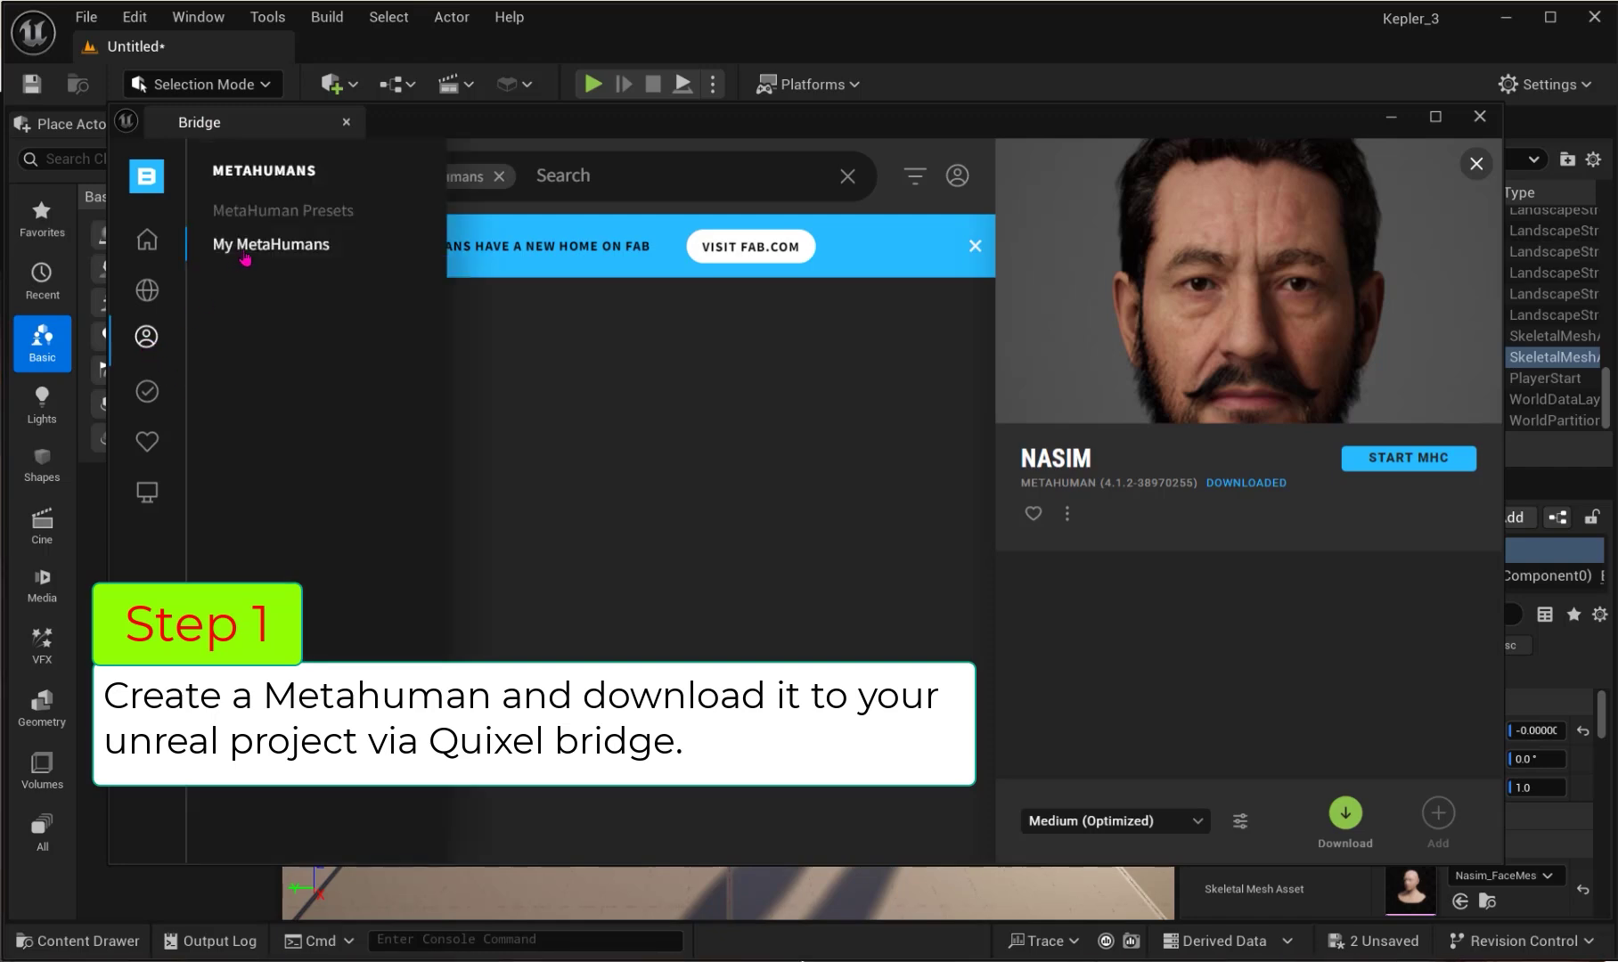
pyautogui.click(244, 254)
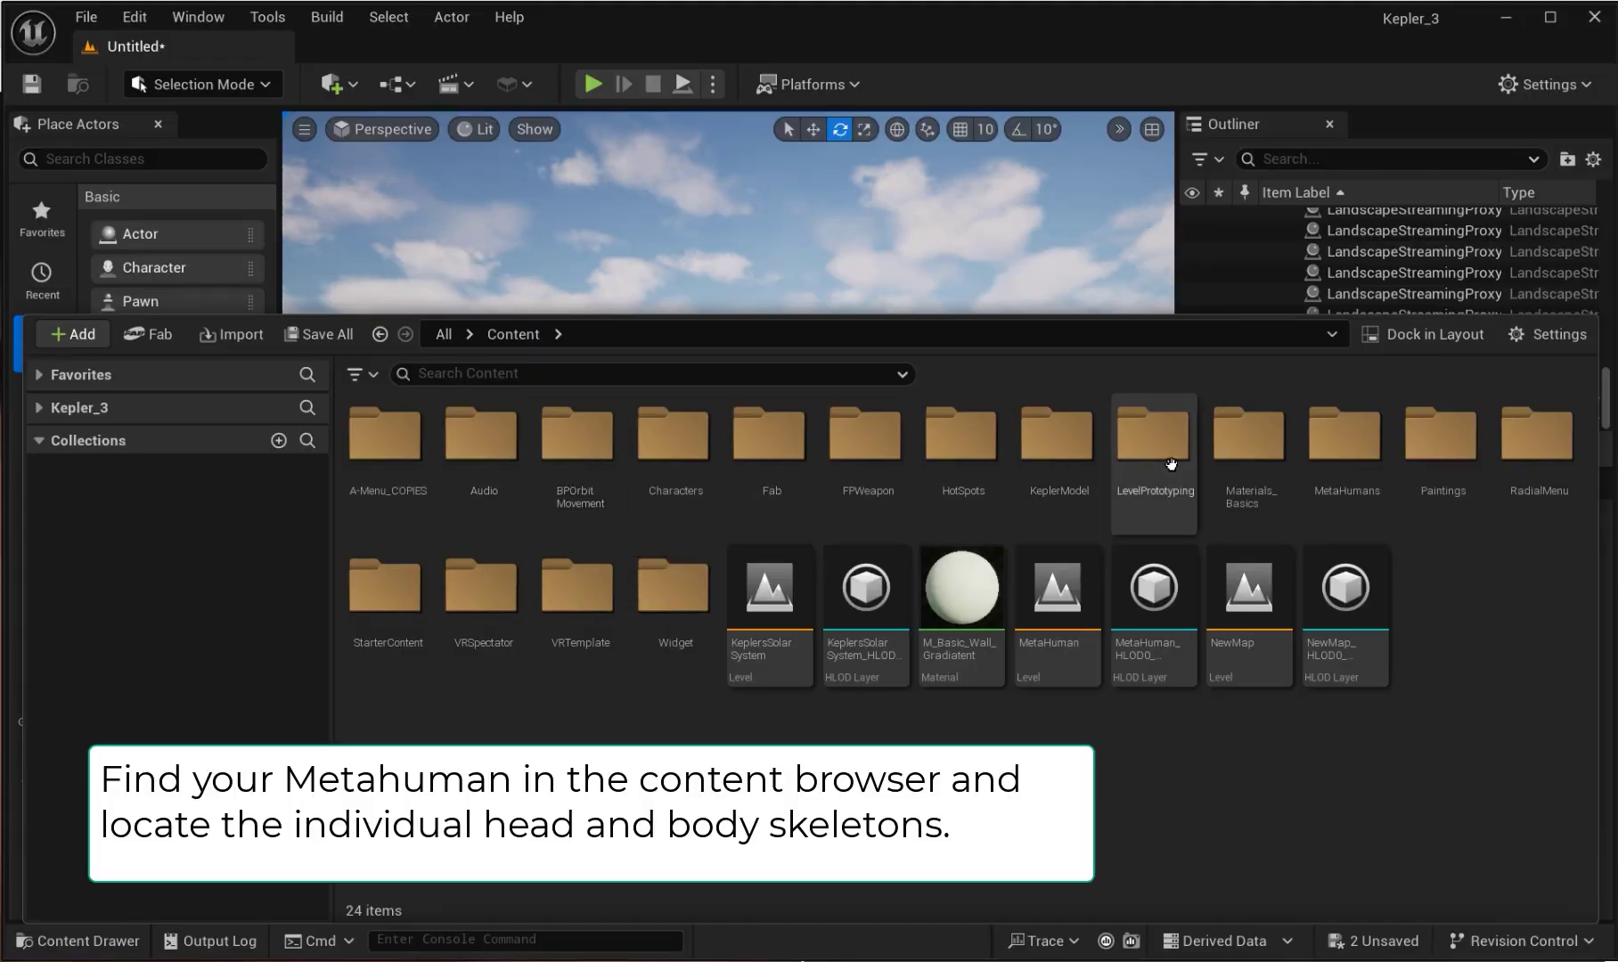
# Place the m_tal_nrw_body skeletal mesh from MetaHumans/Nasim/Body into the level.
pyautogui.doubleClick(1153, 446)
pyautogui.doubleClick(485, 442)
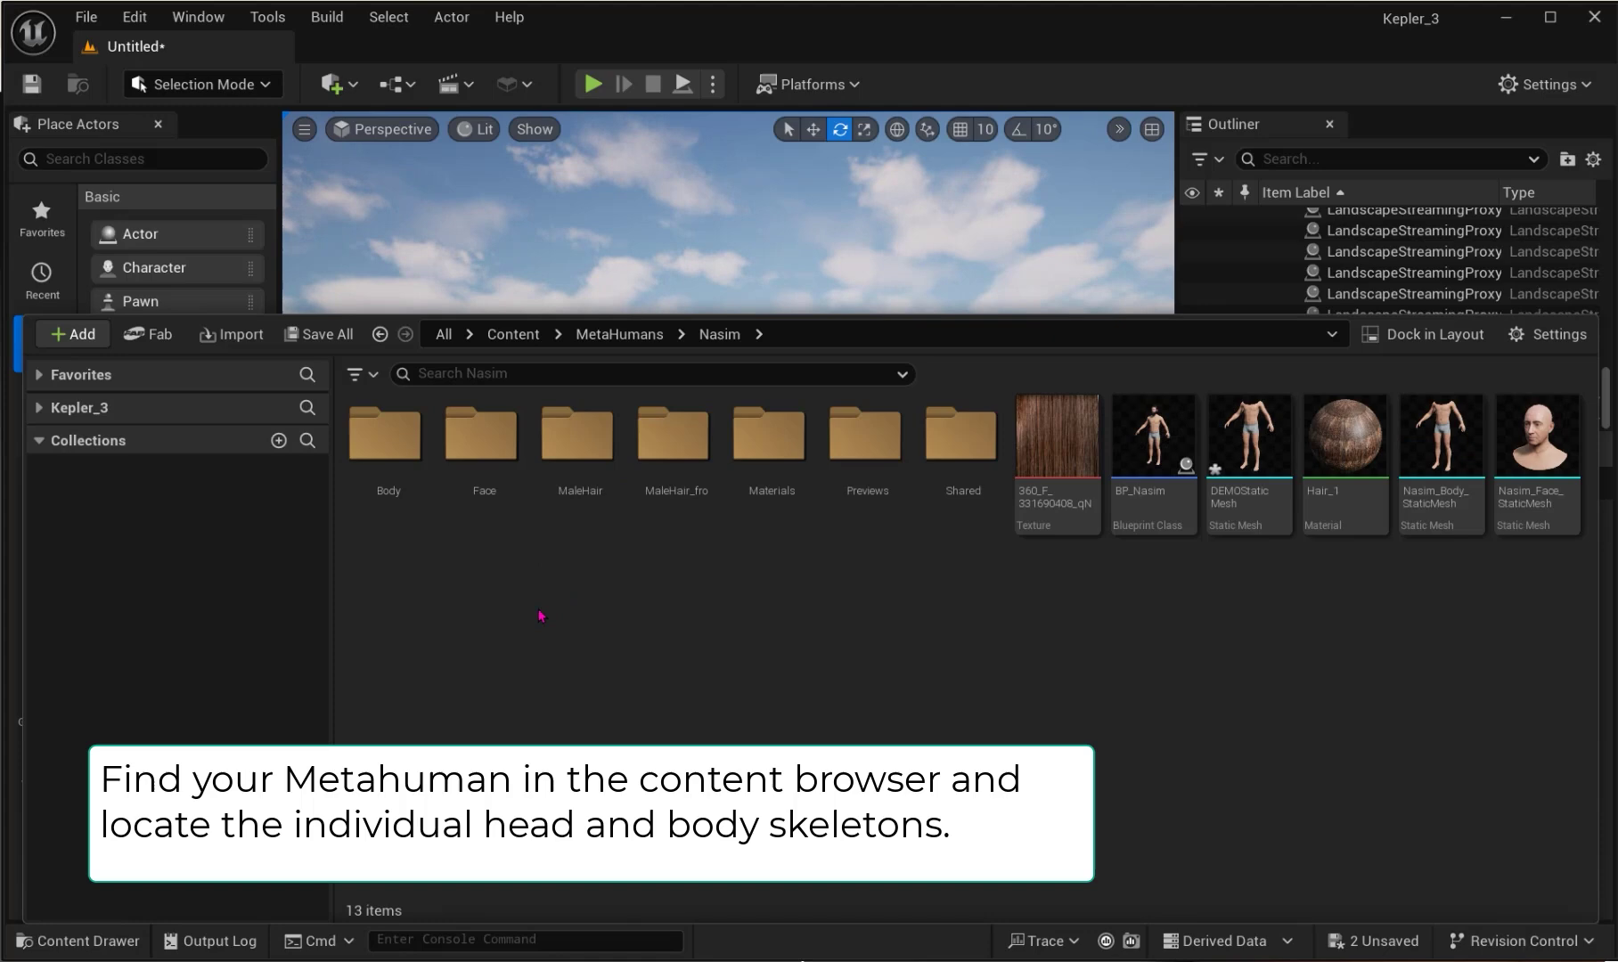
pyautogui.doubleClick(406, 461)
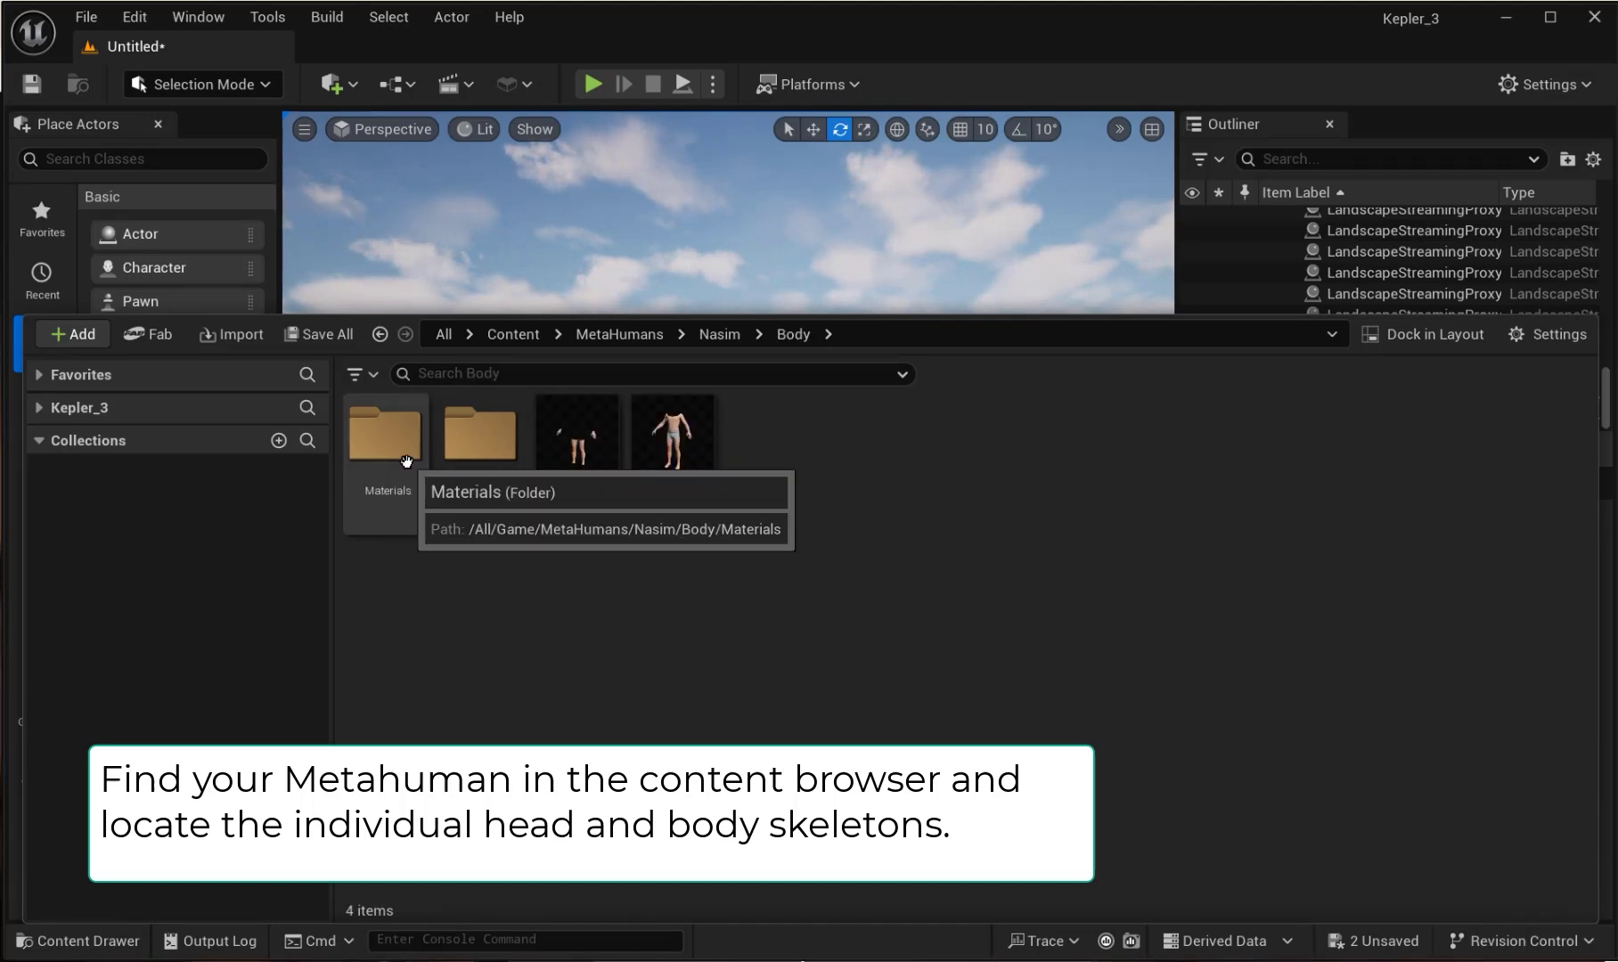
pyautogui.moveTo(672, 450); pyautogui.dragTo(727, 753)
# Place the Nasim_FaceMesh skeletal mesh from the Nasim/Face folder into the level near the body.
pyautogui.hotkey('ctrl', 'space')
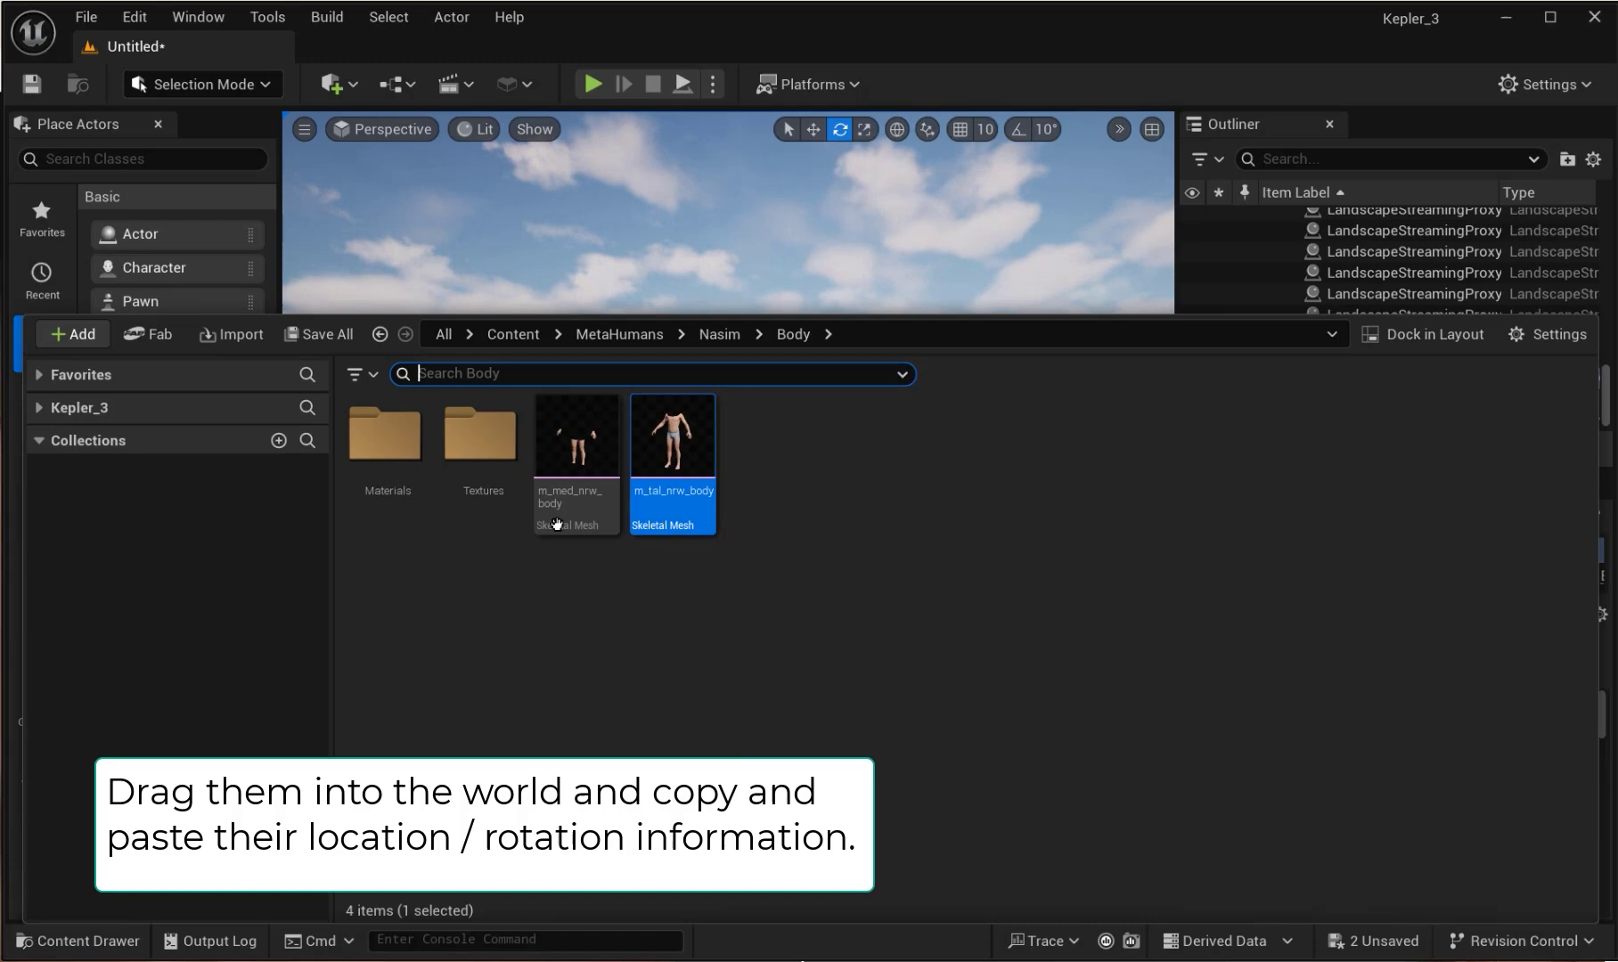
pyautogui.click(720, 334)
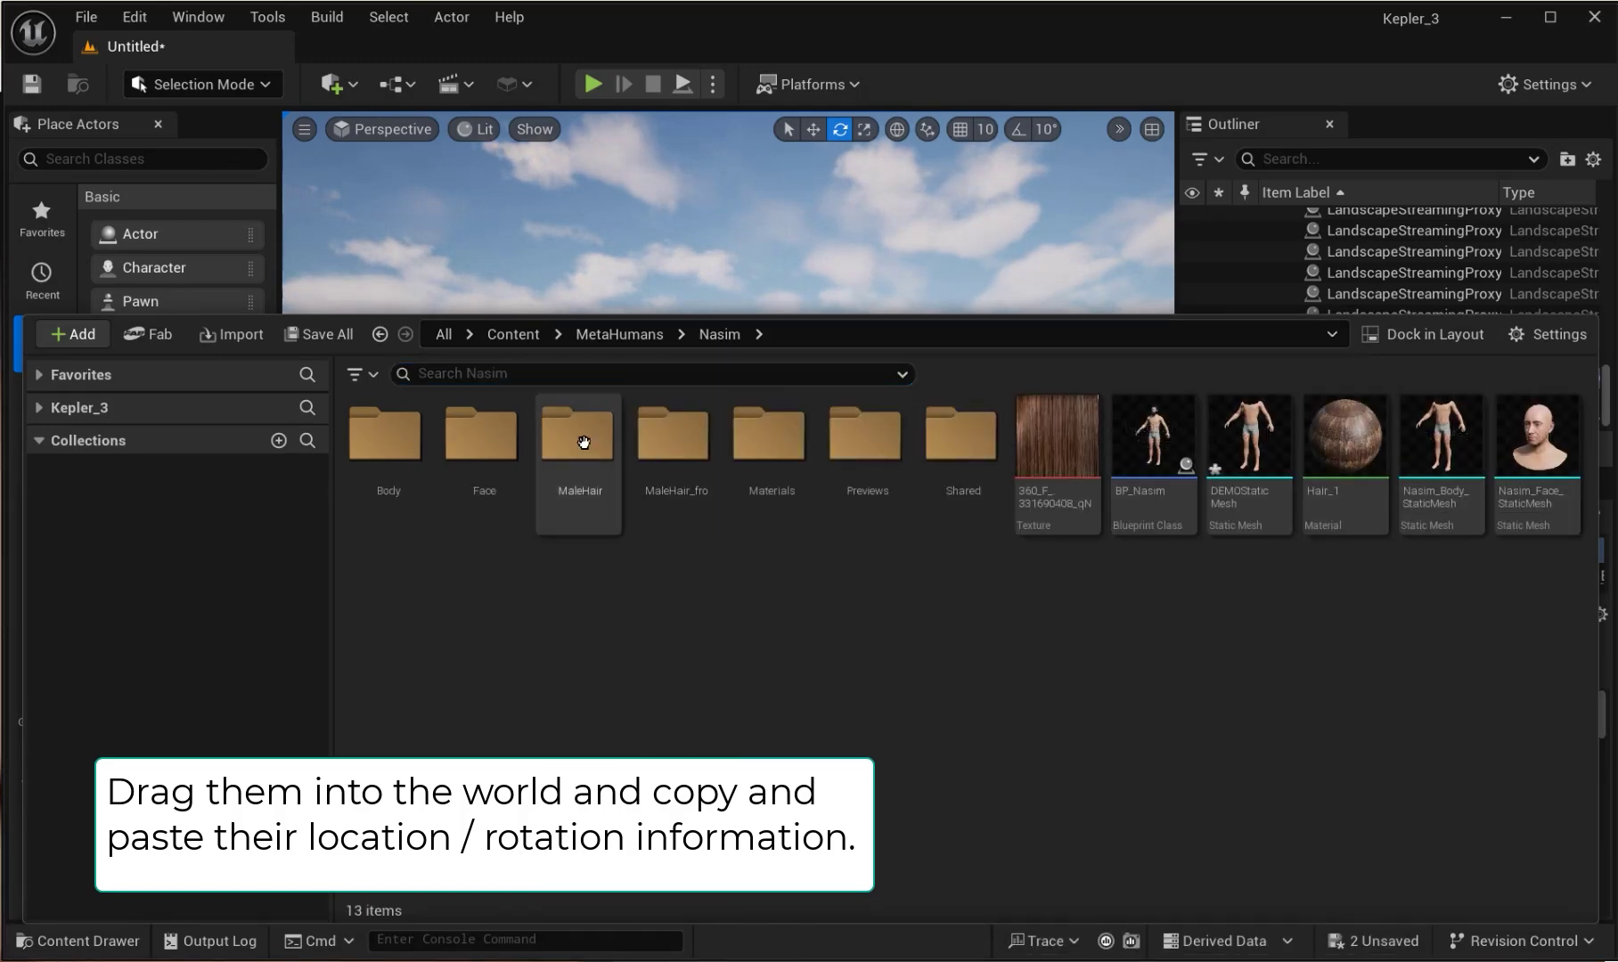
pyautogui.doubleClick(482, 437)
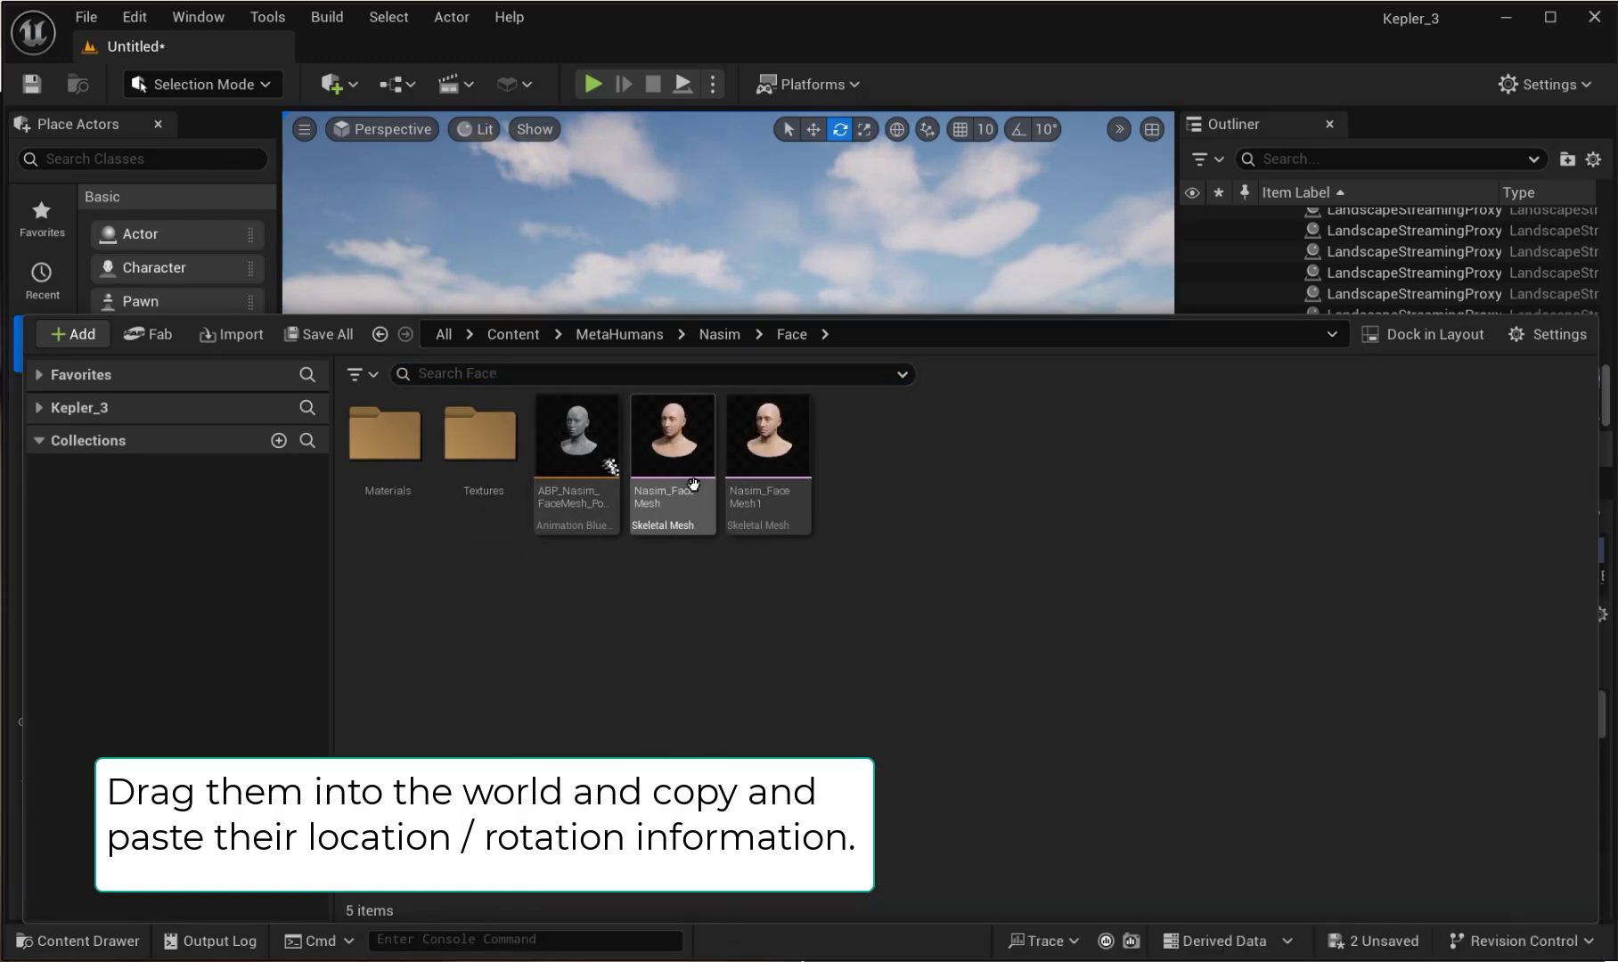
pyautogui.click(687, 482)
pyautogui.moveTo(686, 481); pyautogui.dragTo(834, 270)
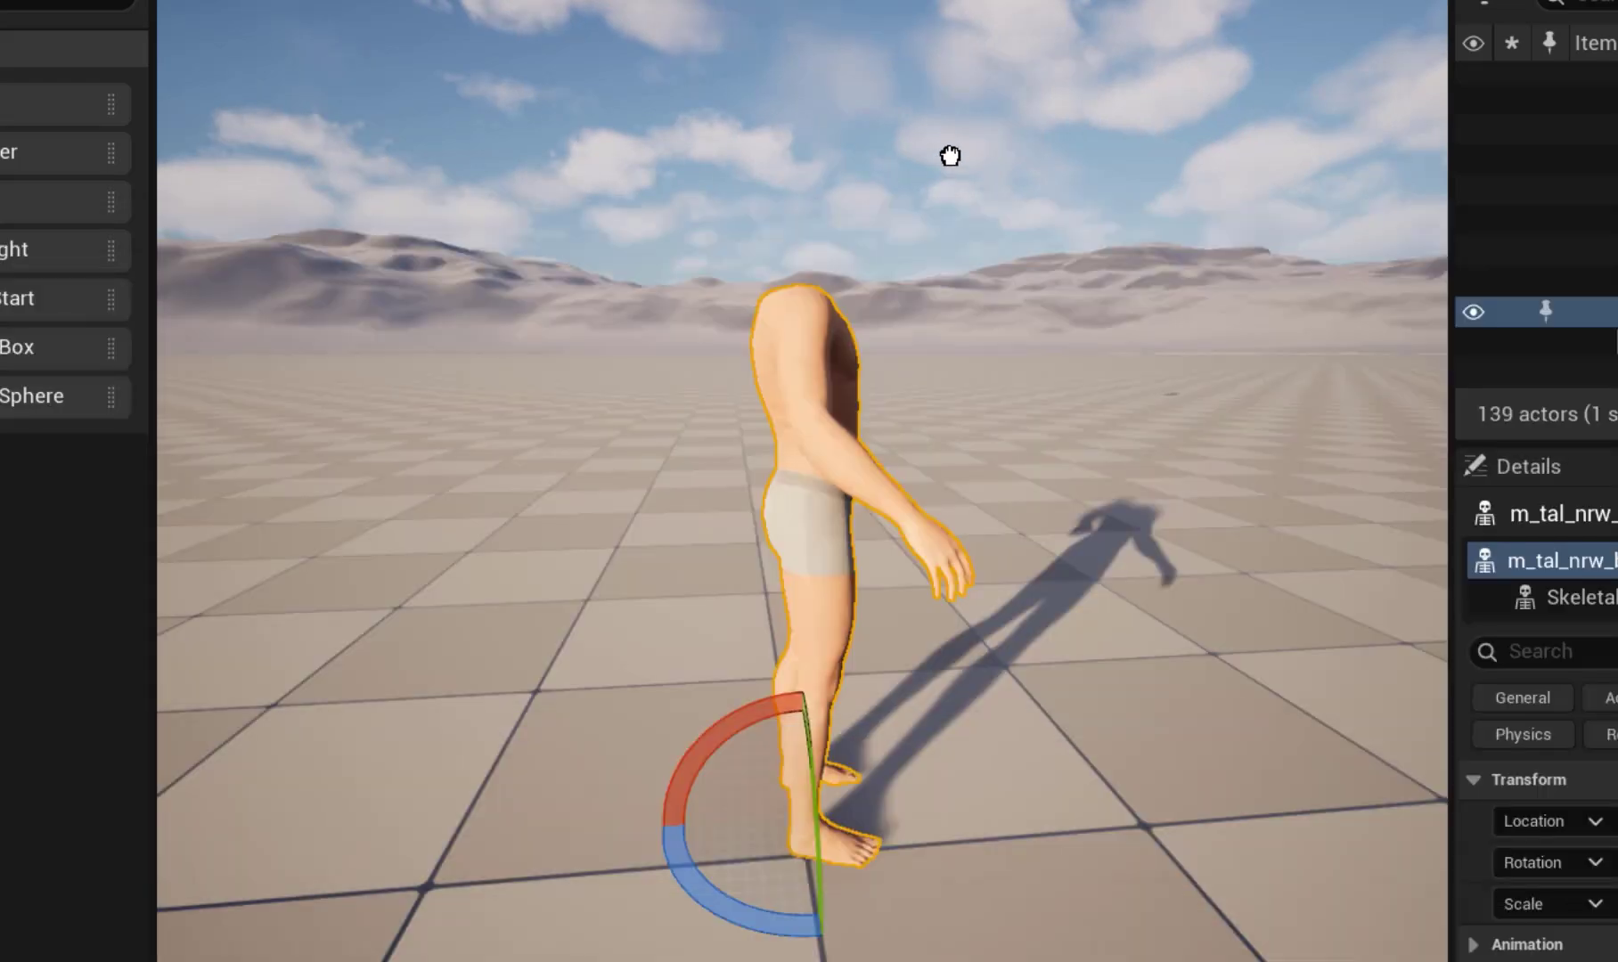
pyautogui.moveTo(951, 156); pyautogui.dragTo(781, 686)
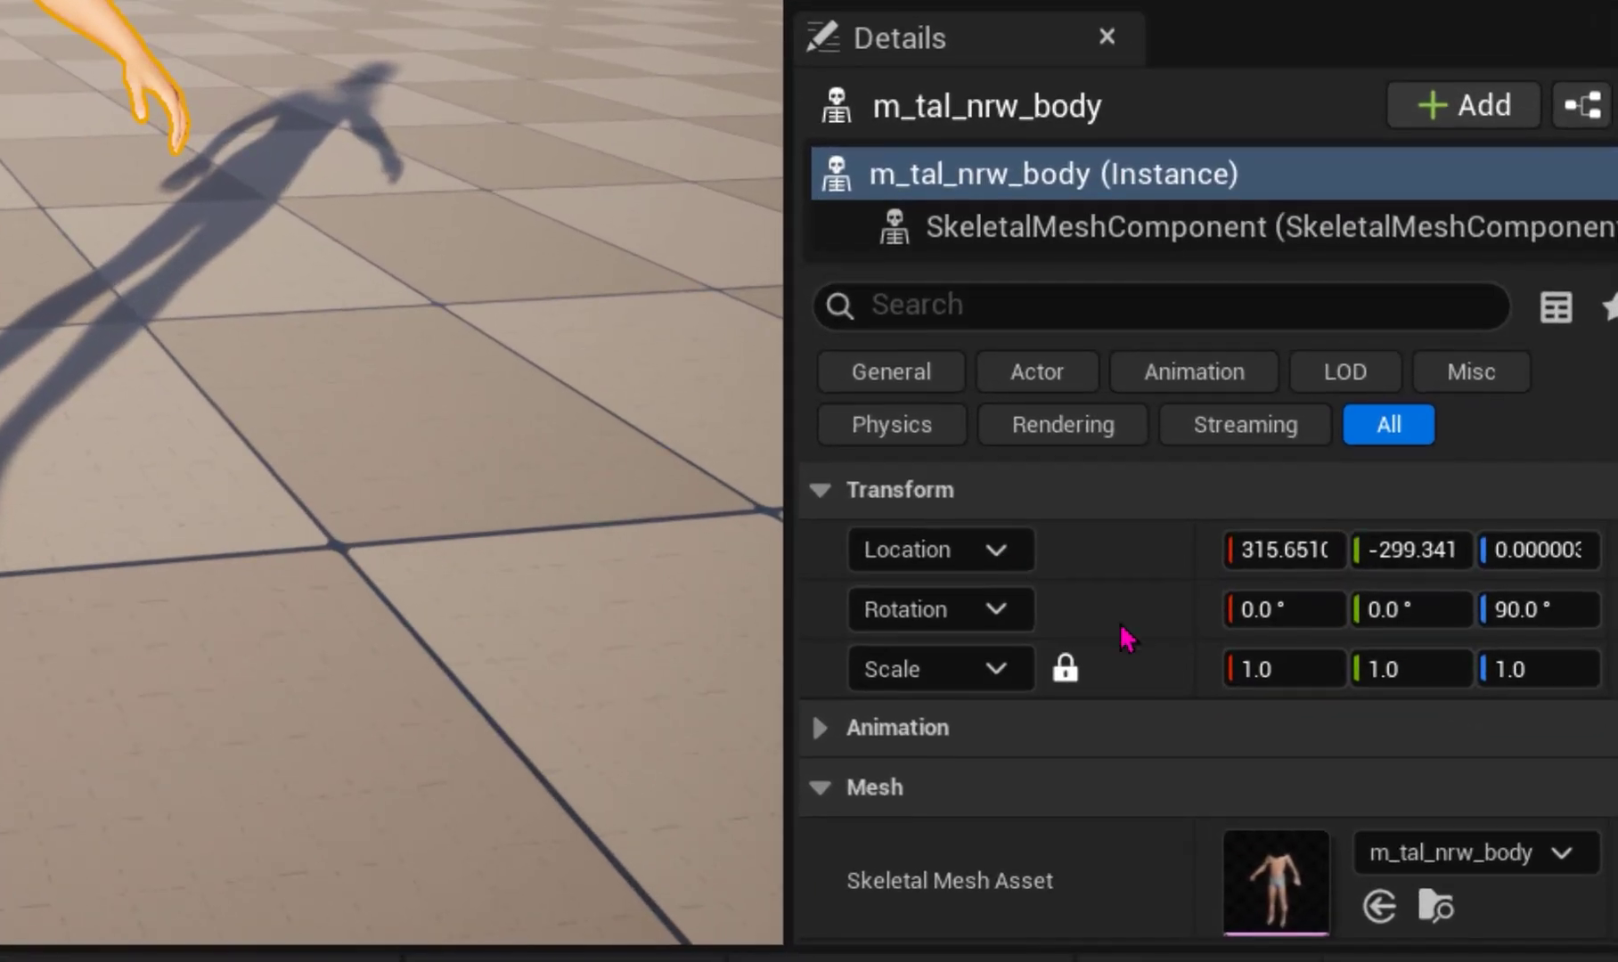
# Copy the location of m_tal_nrw_body onto Nasim_FaceMesh and set the face mesh's Z rotation to 90°.
pyautogui.rightClick(1150, 561)
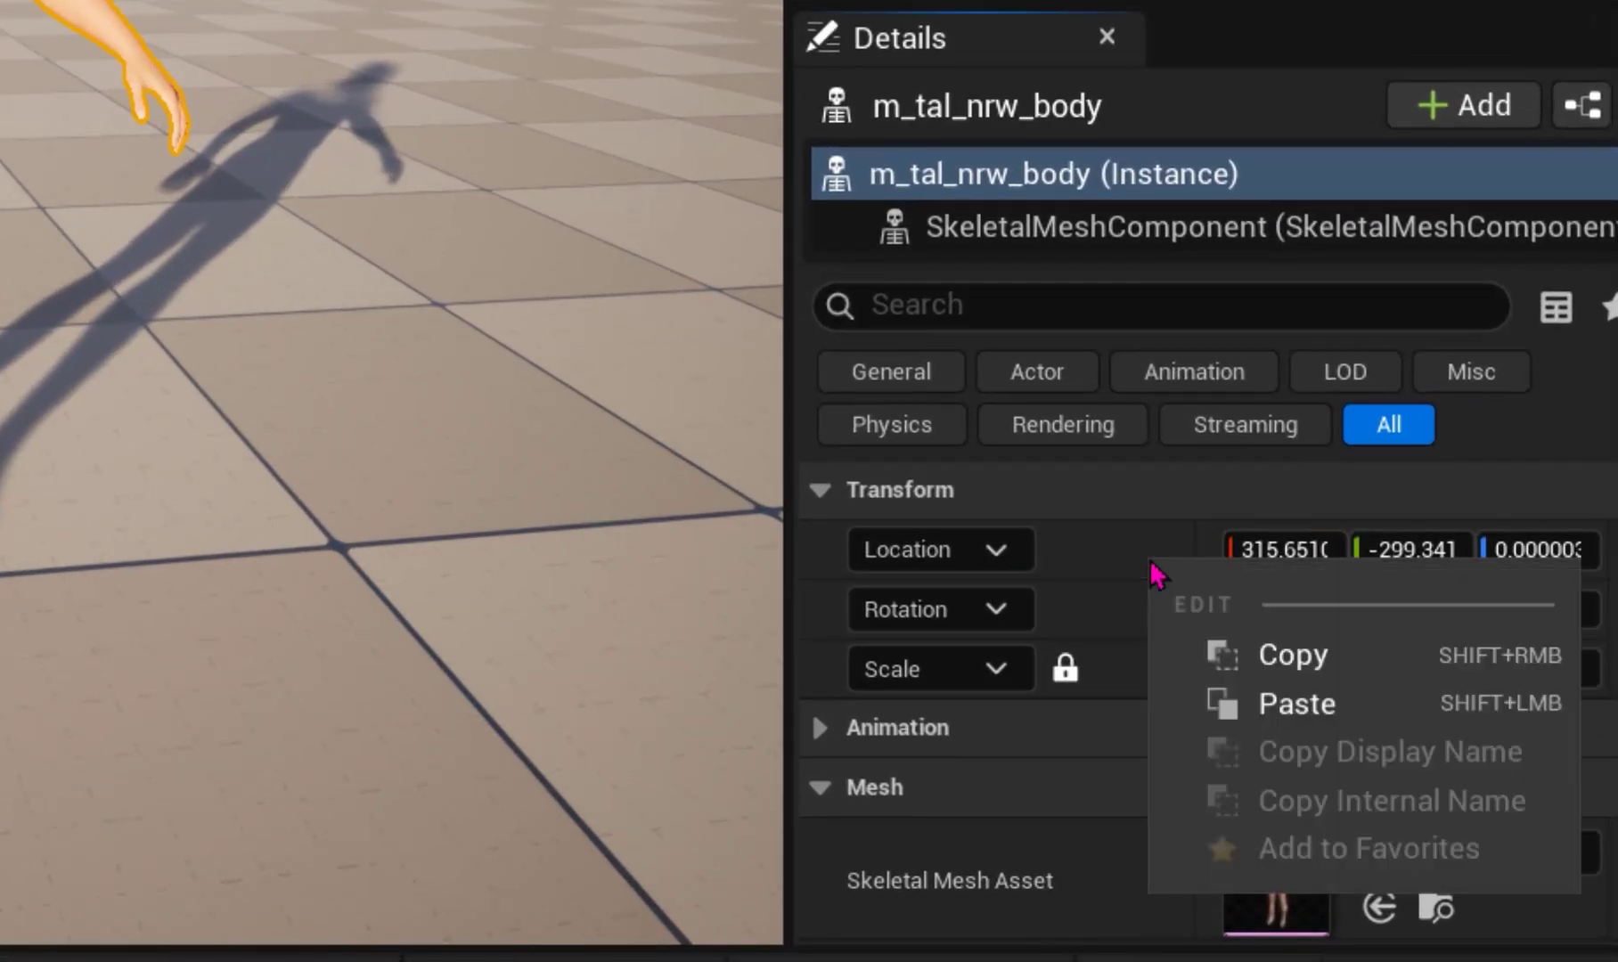
pyautogui.click(1272, 651)
pyautogui.click(693, 304)
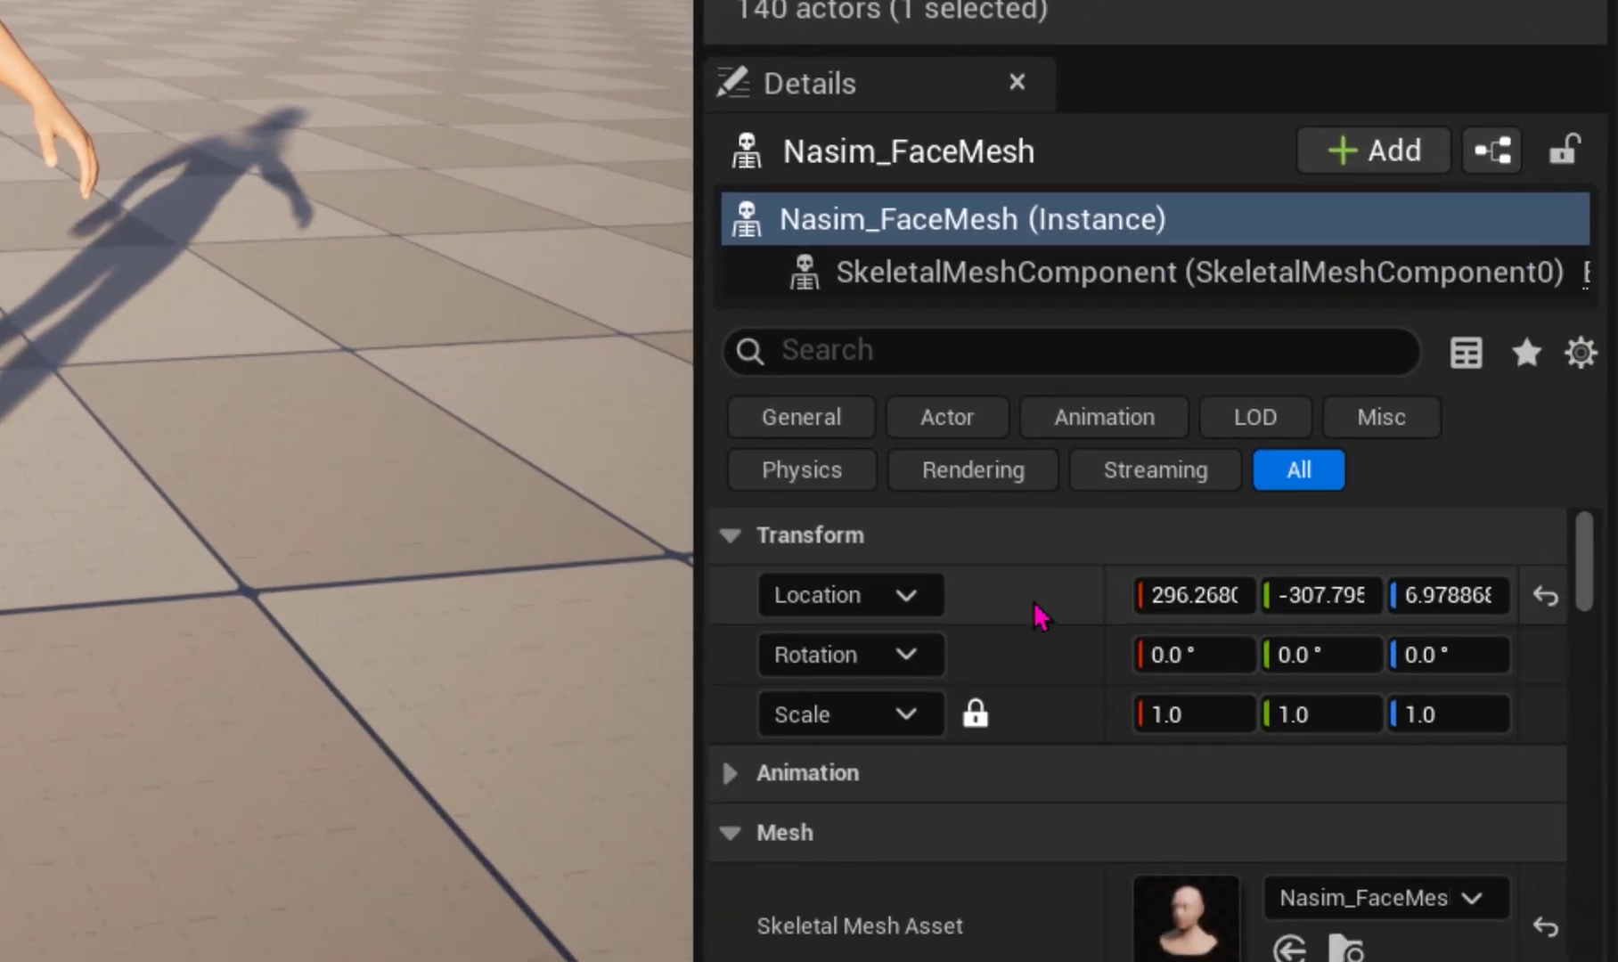
pyautogui.rightClick(1041, 615)
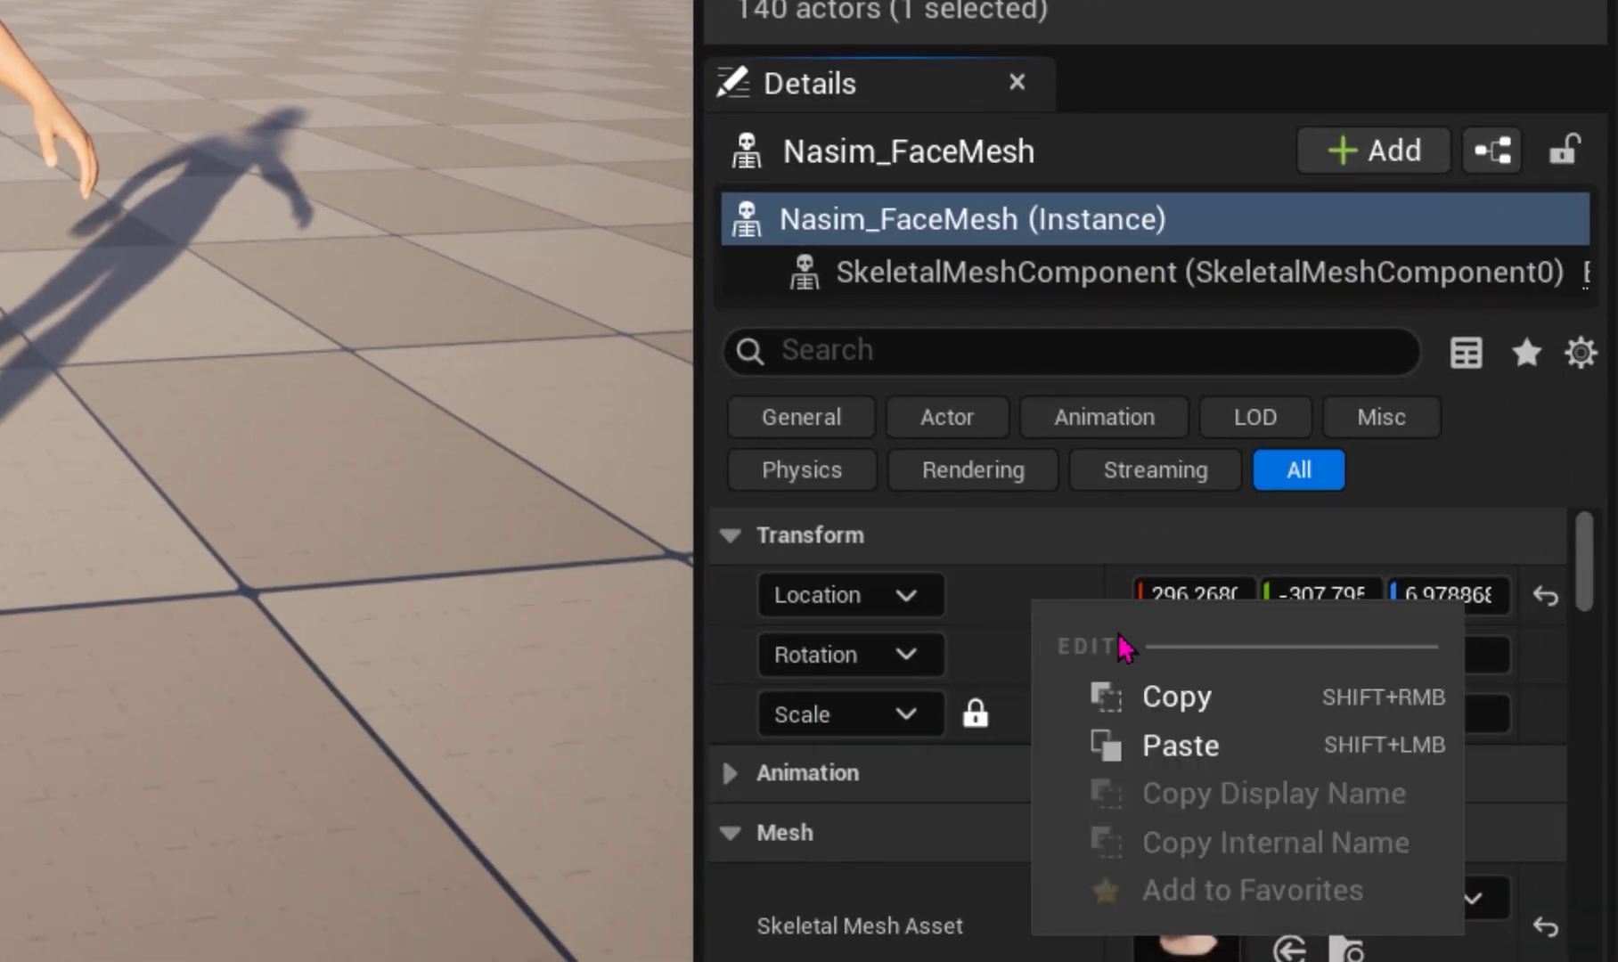
pyautogui.click(1185, 745)
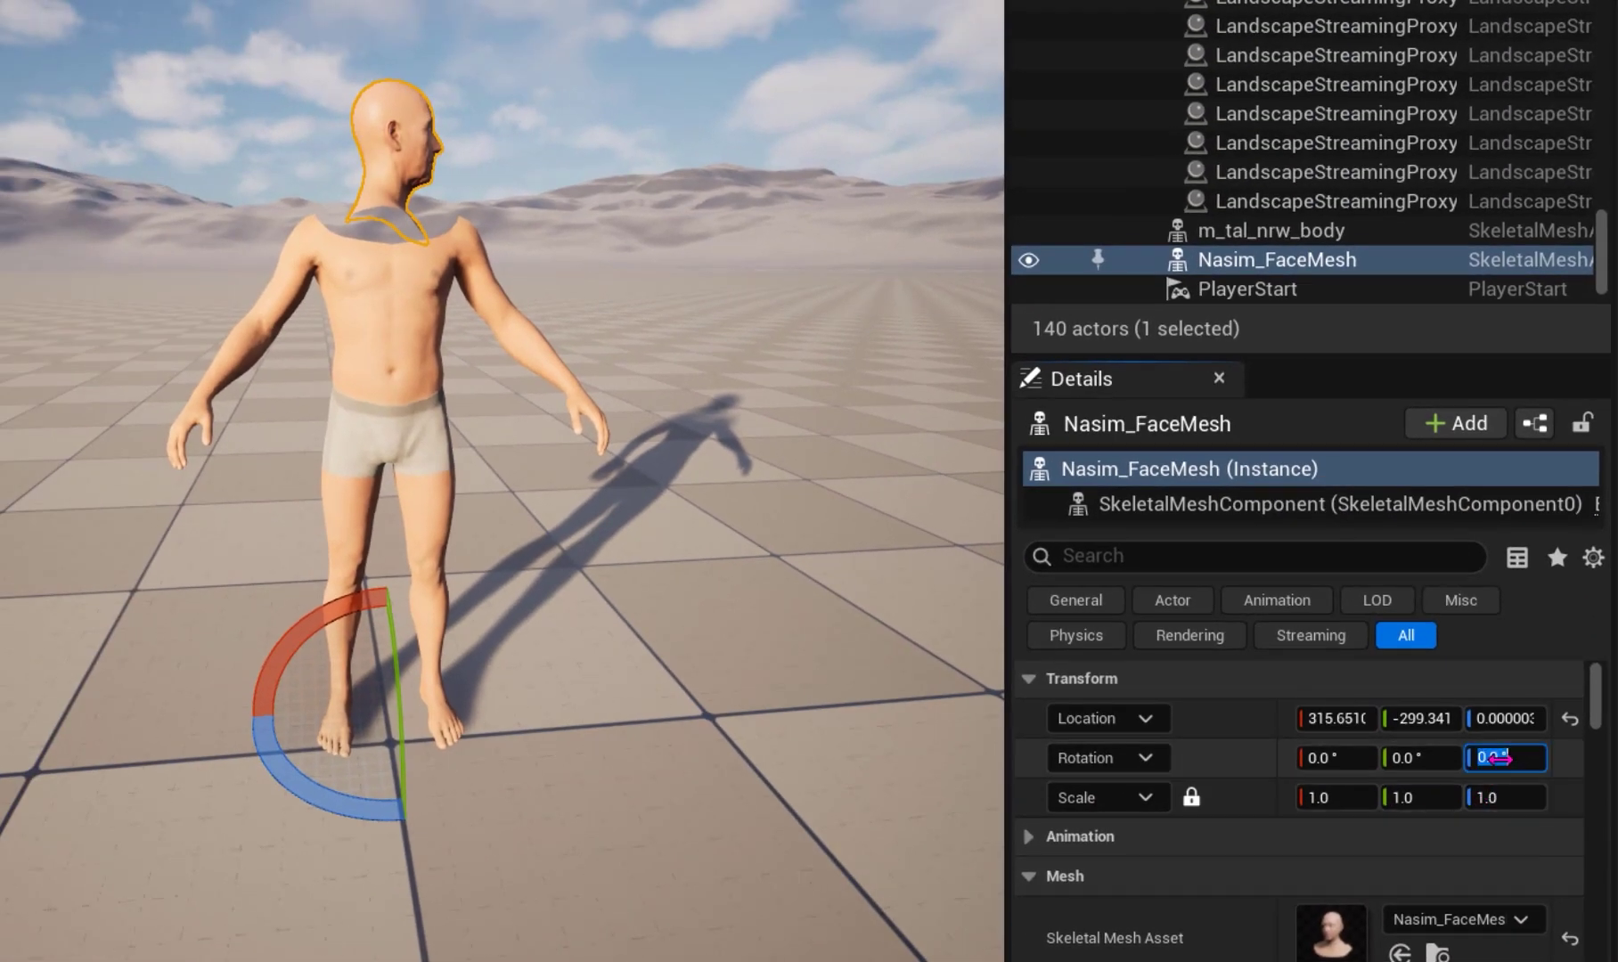
pyautogui.write('90')
pyautogui.press('Return')
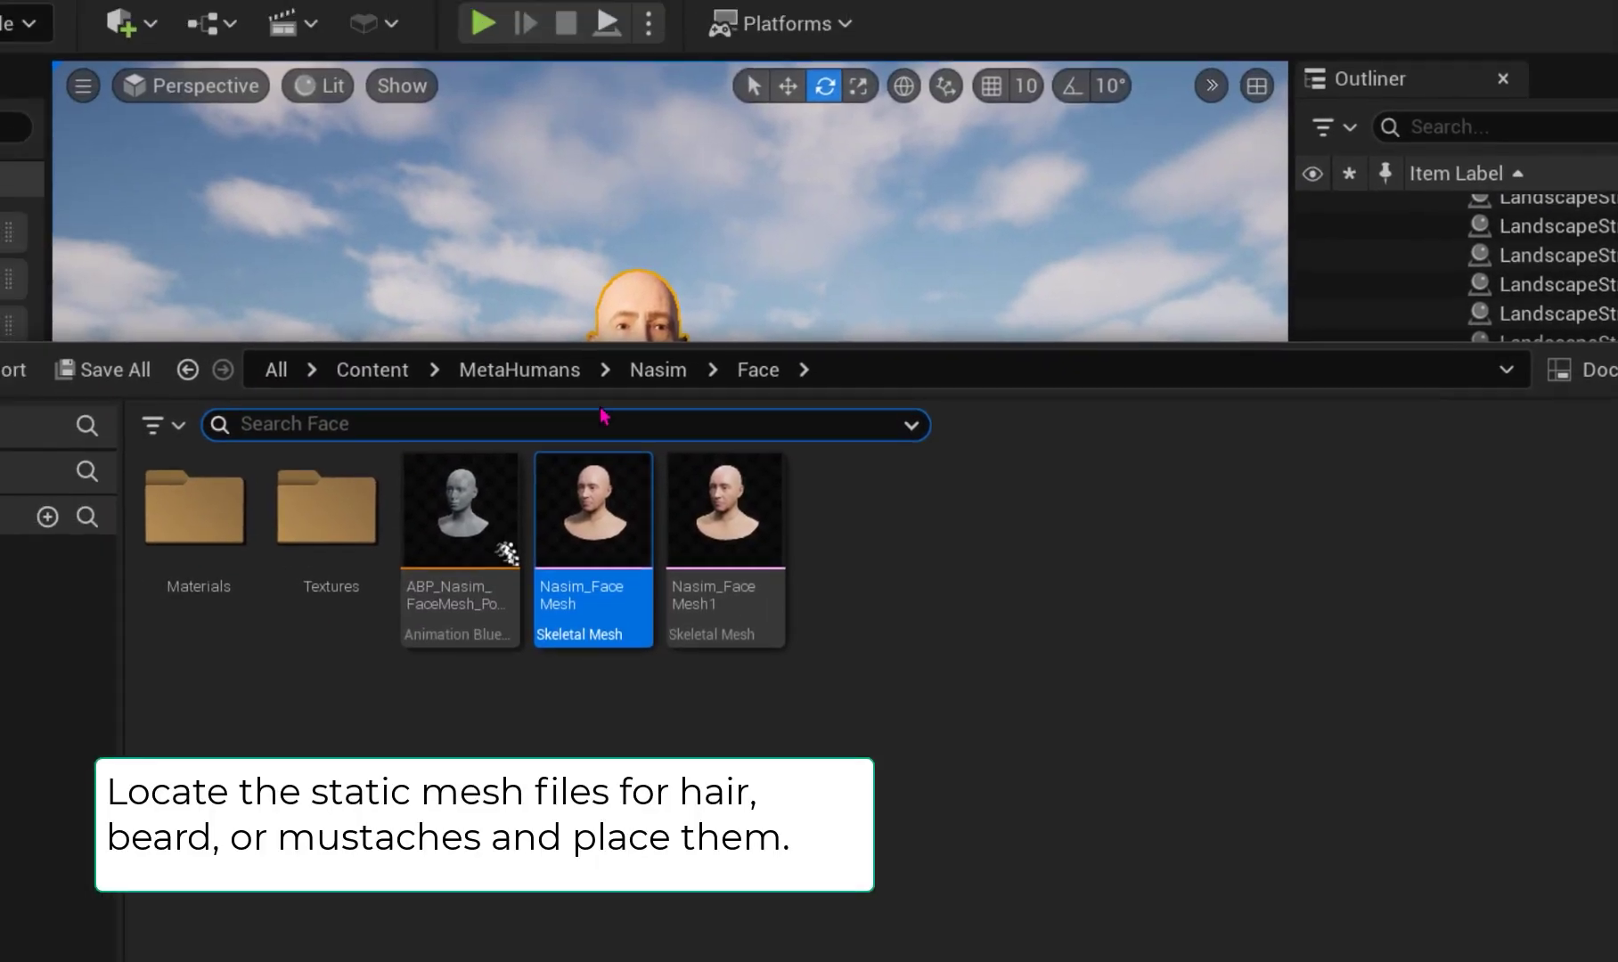
# Place the Beard_L_Full_CardsMesh_Group0_LOD3 static mesh from Nasim/MaleHair/Hair into the level.
pyautogui.click(658, 370)
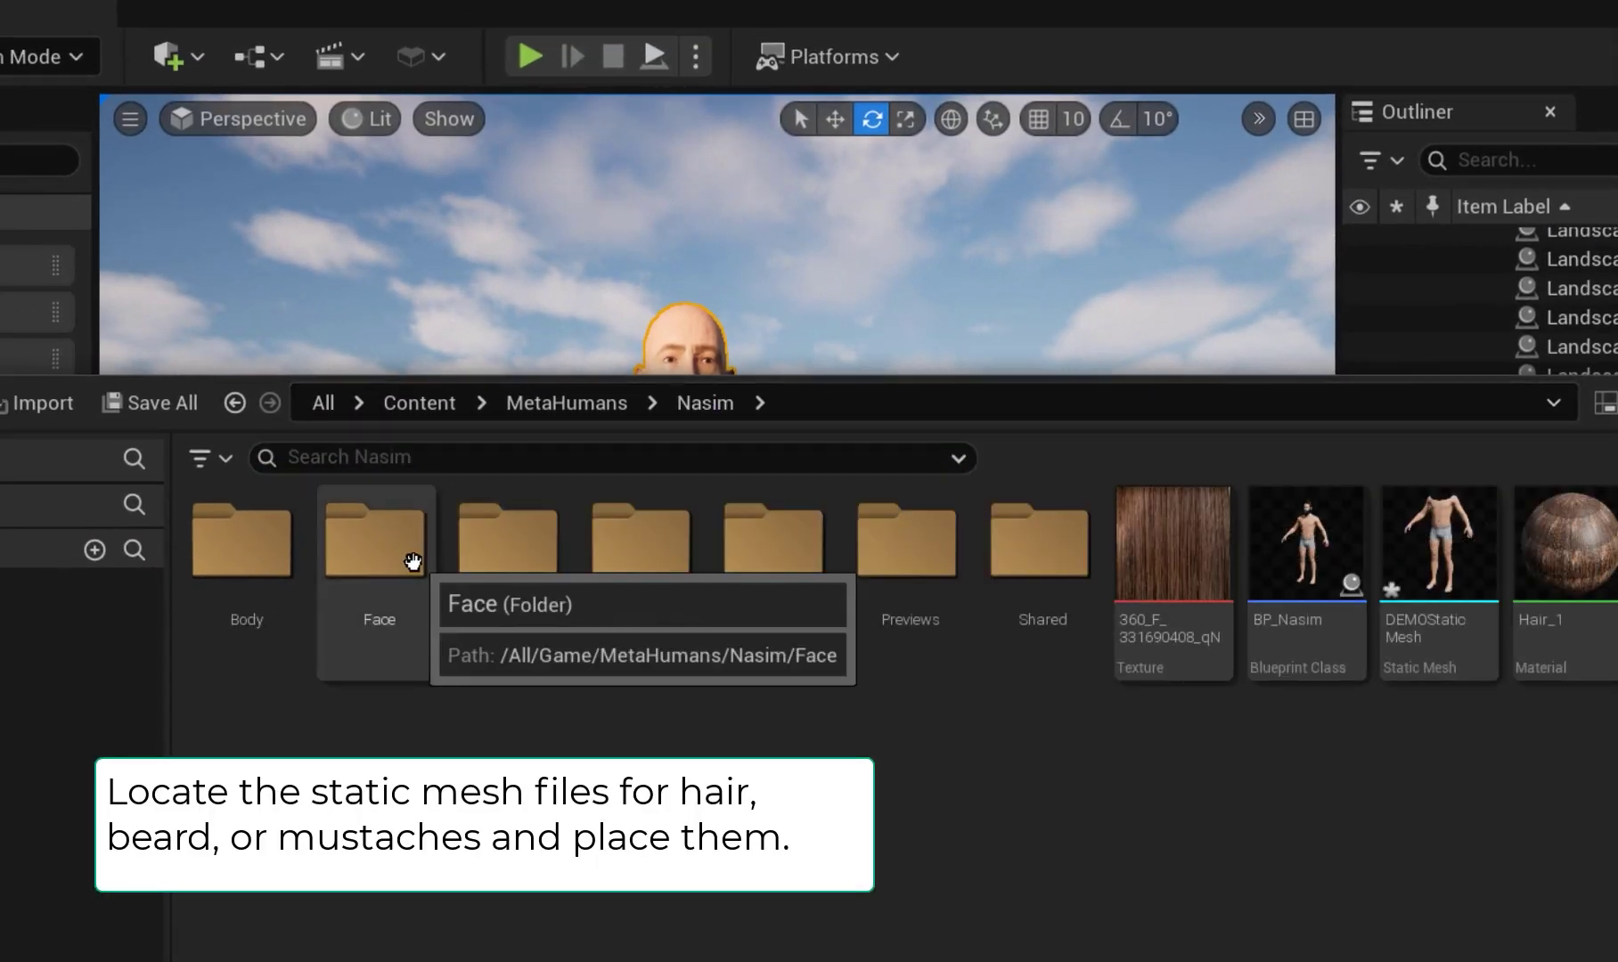
pyautogui.doubleClick(506, 574)
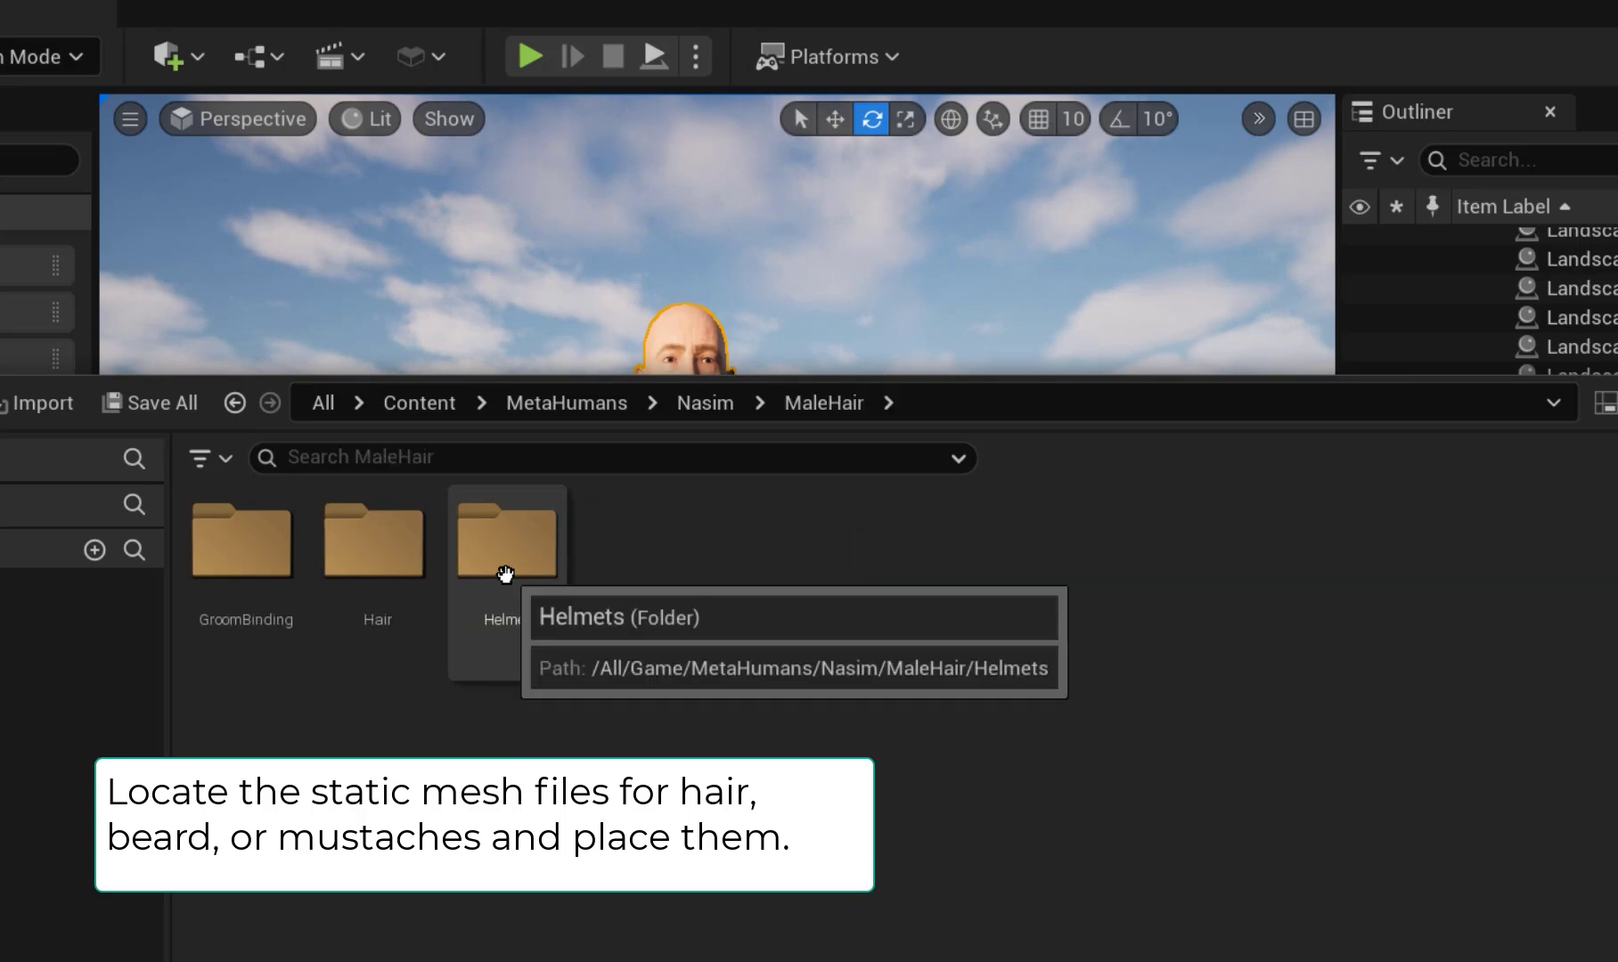
pyautogui.doubleClick(401, 559)
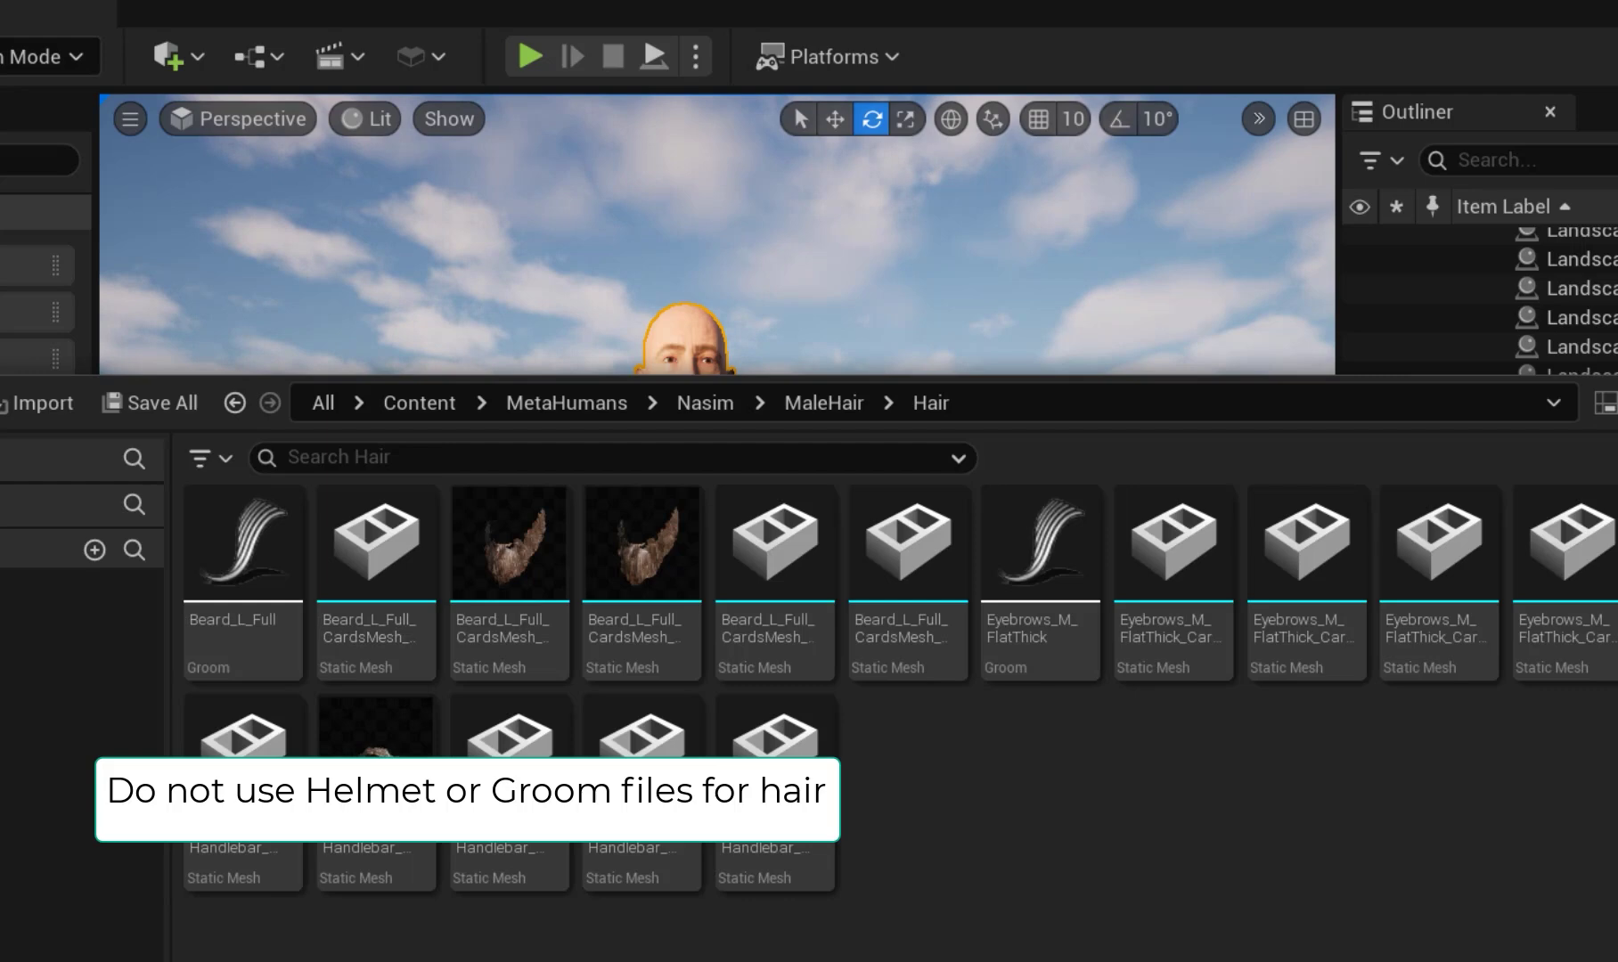
pyautogui.moveTo(793, 540); pyautogui.dragTo(829, 320)
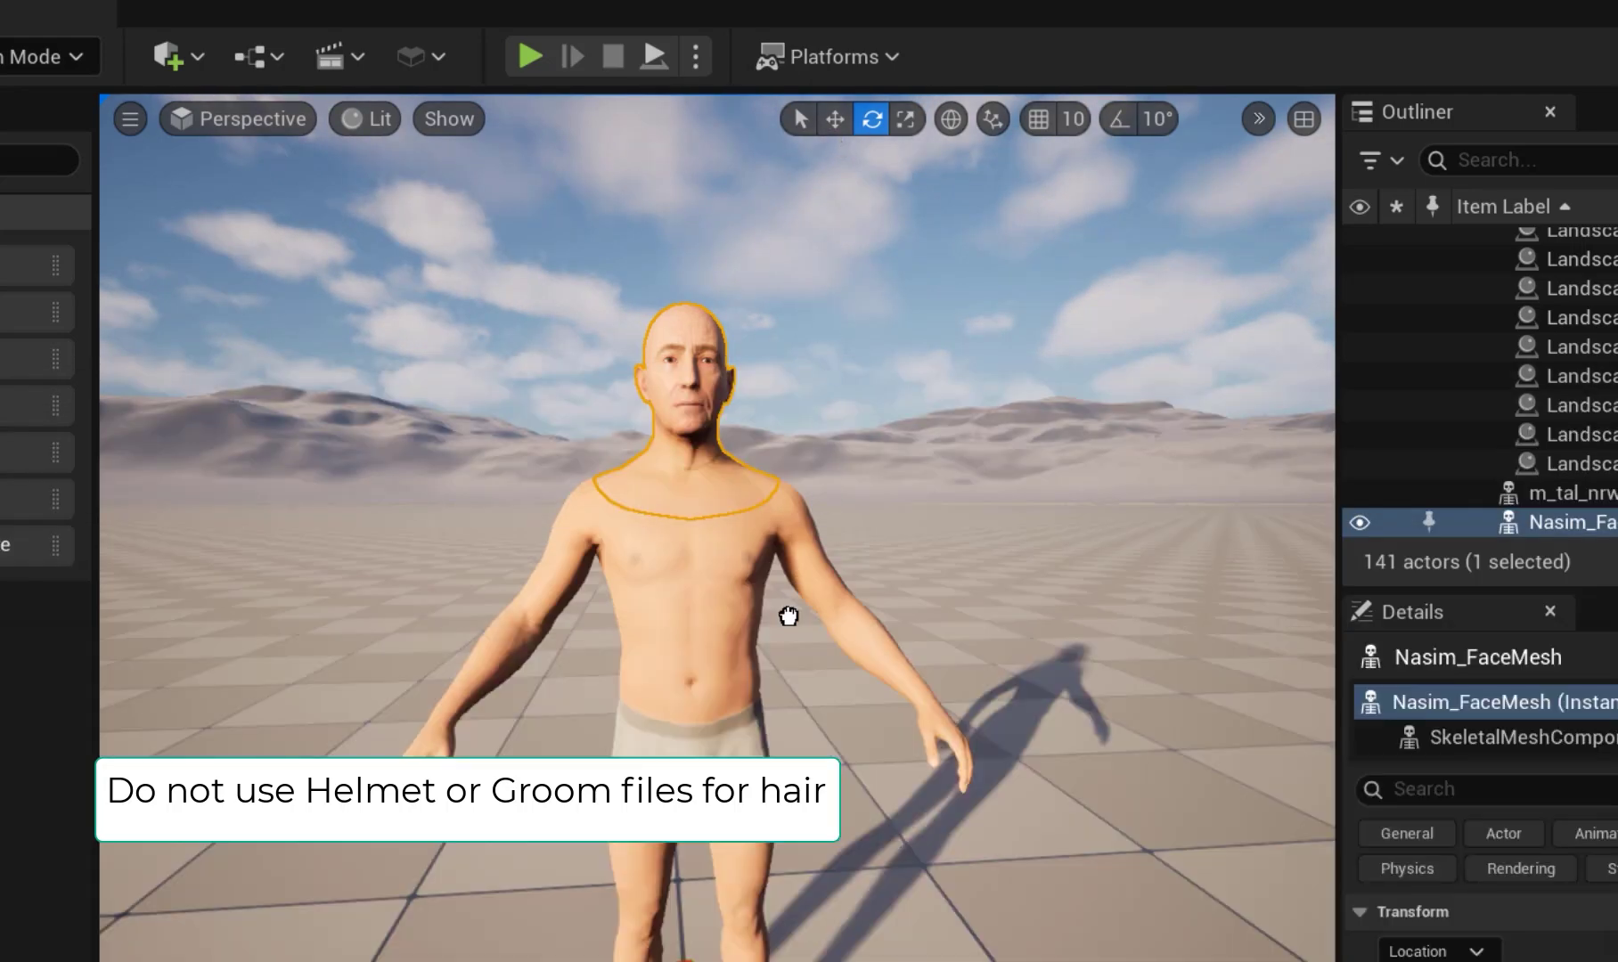
# Paste the body's copied location onto the beard mesh and set its Z rotation to 90°.
pyautogui.click(844, 439)
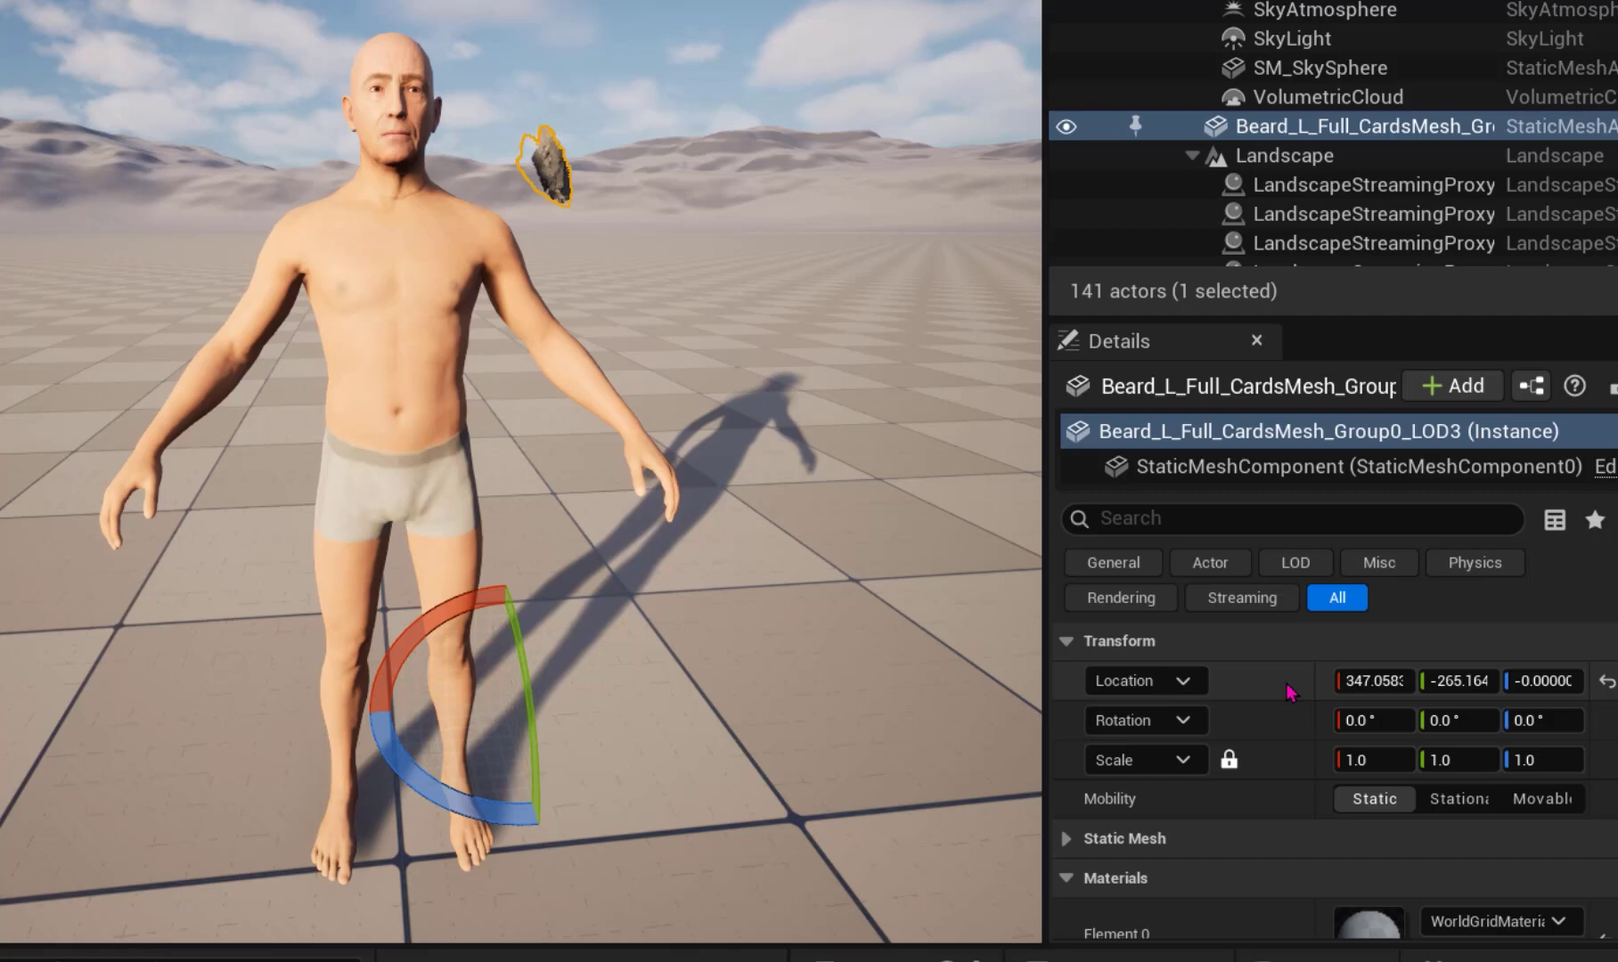
pyautogui.rightClick(1290, 692)
pyautogui.click(1370, 778)
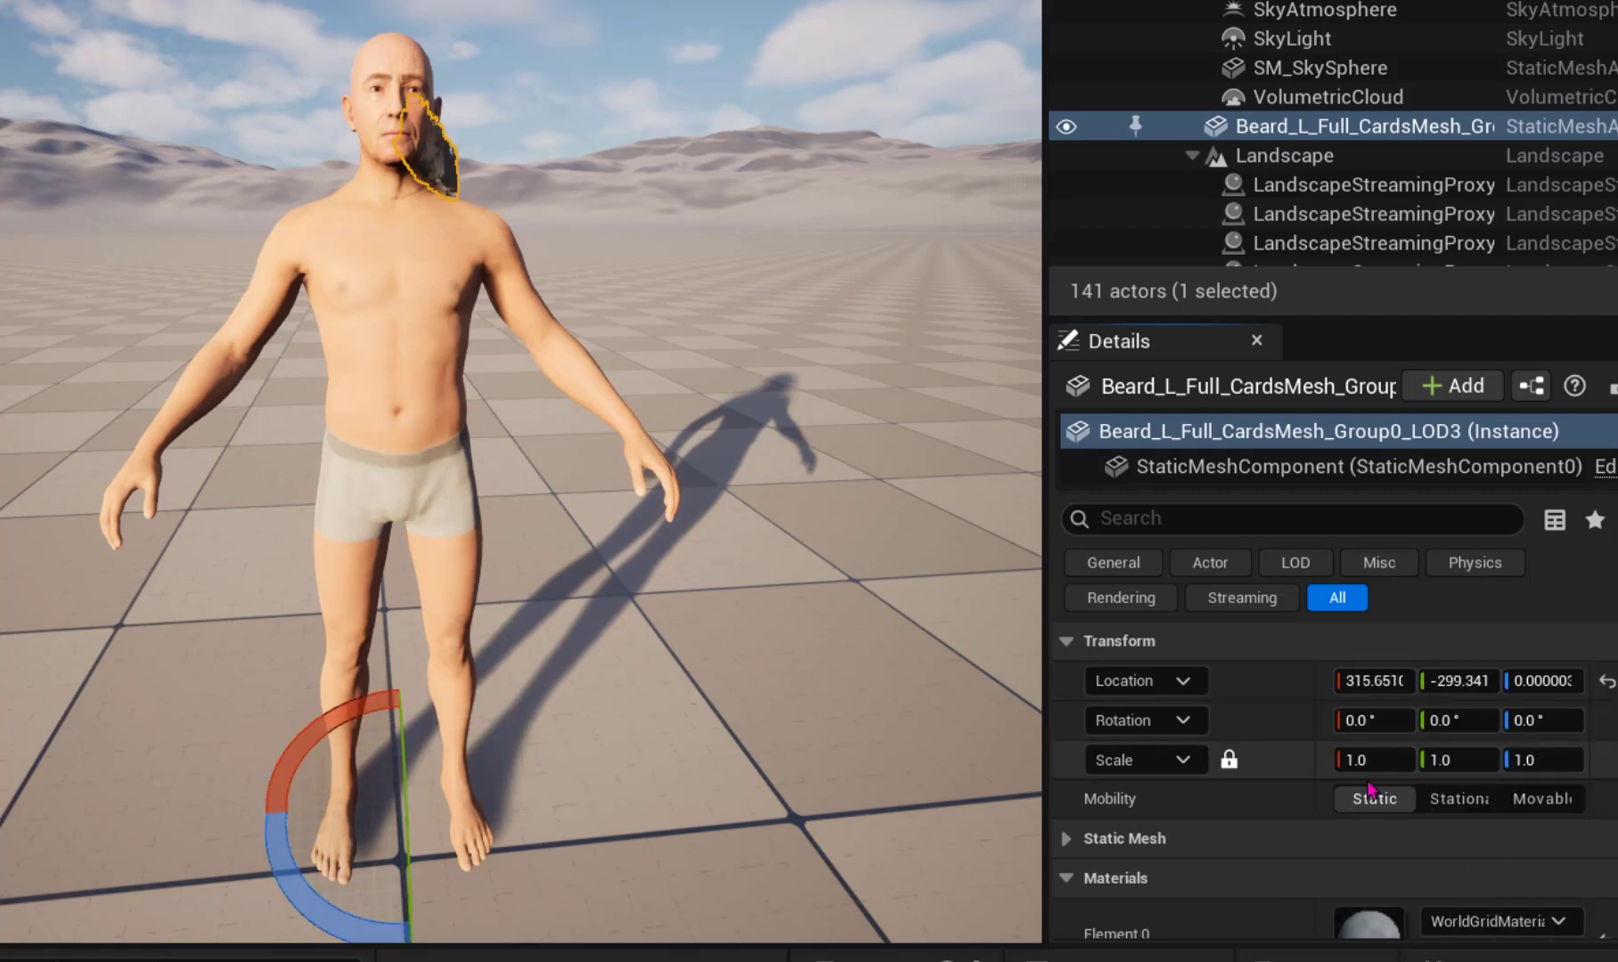
pyautogui.write('90')
pyautogui.press('Return')
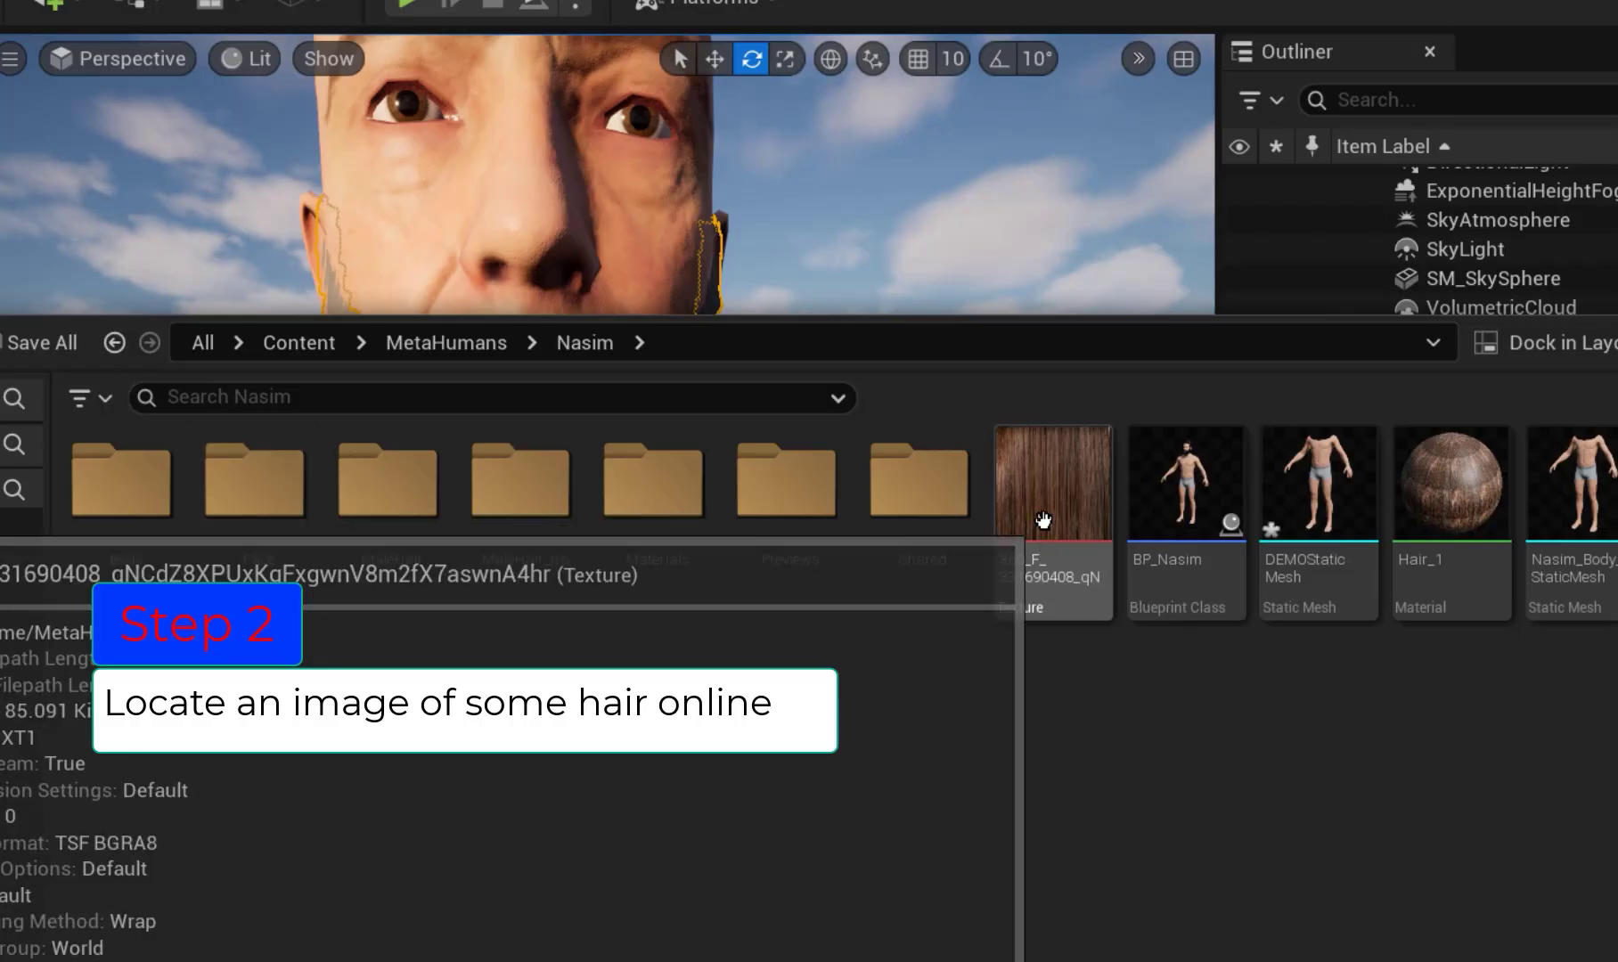
# Create a material from the brown hair texture in the Nasim folder and name it bearnHair.
pyautogui.click(1043, 520)
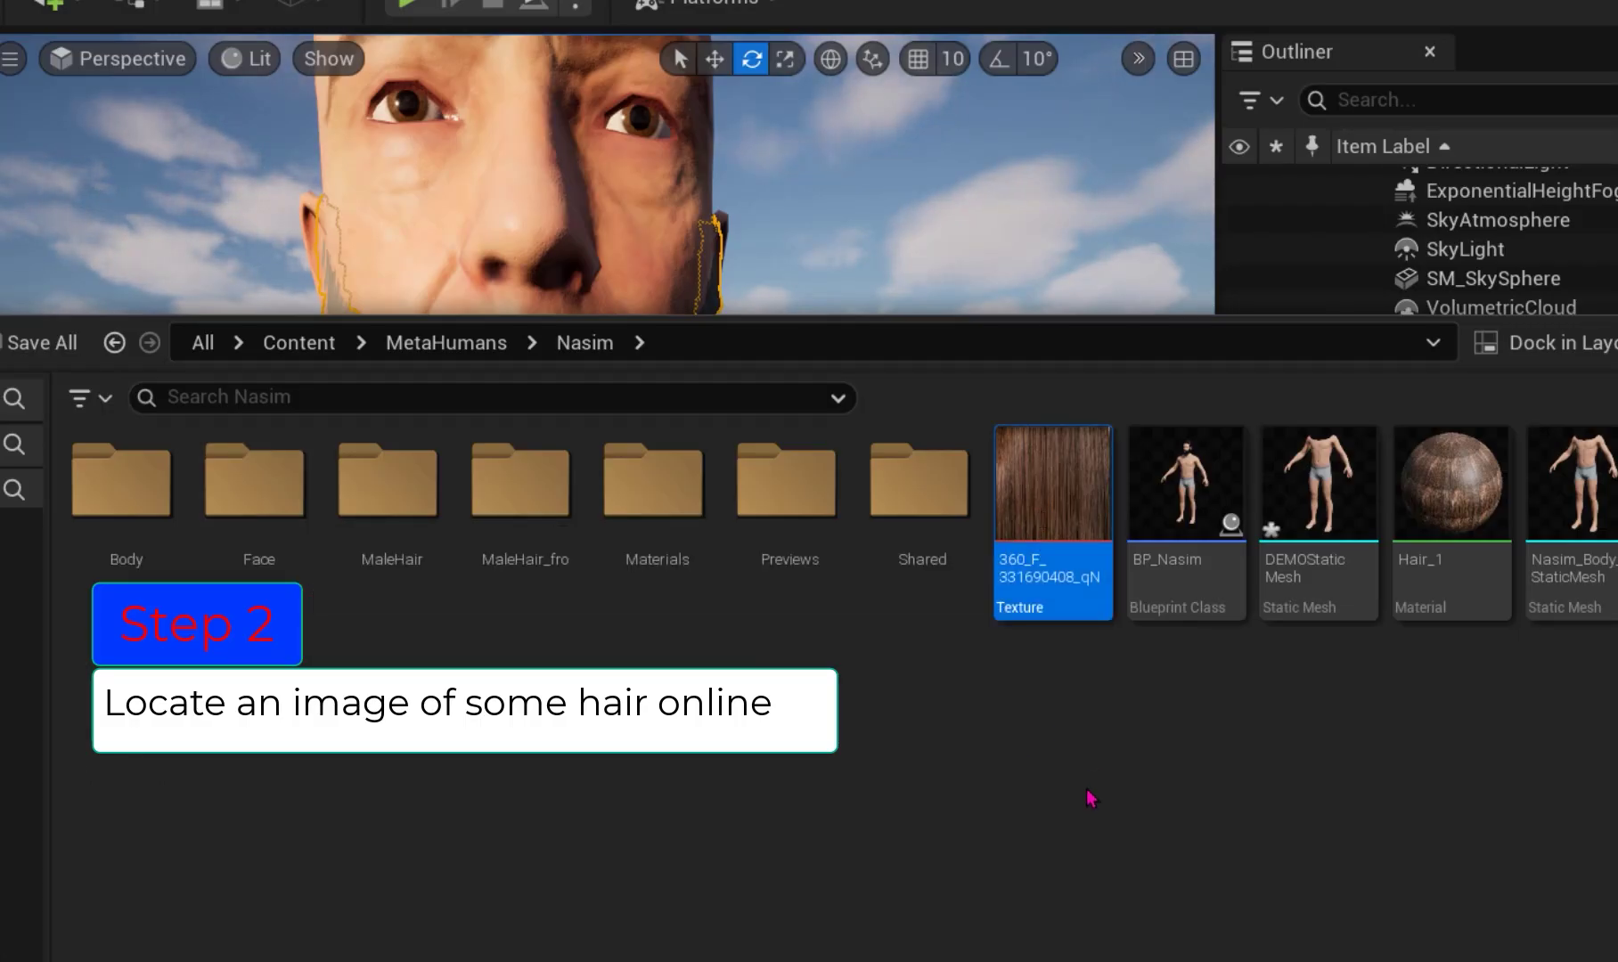
pyautogui.rightClick(1045, 524)
pyautogui.moveTo(1044, 524)
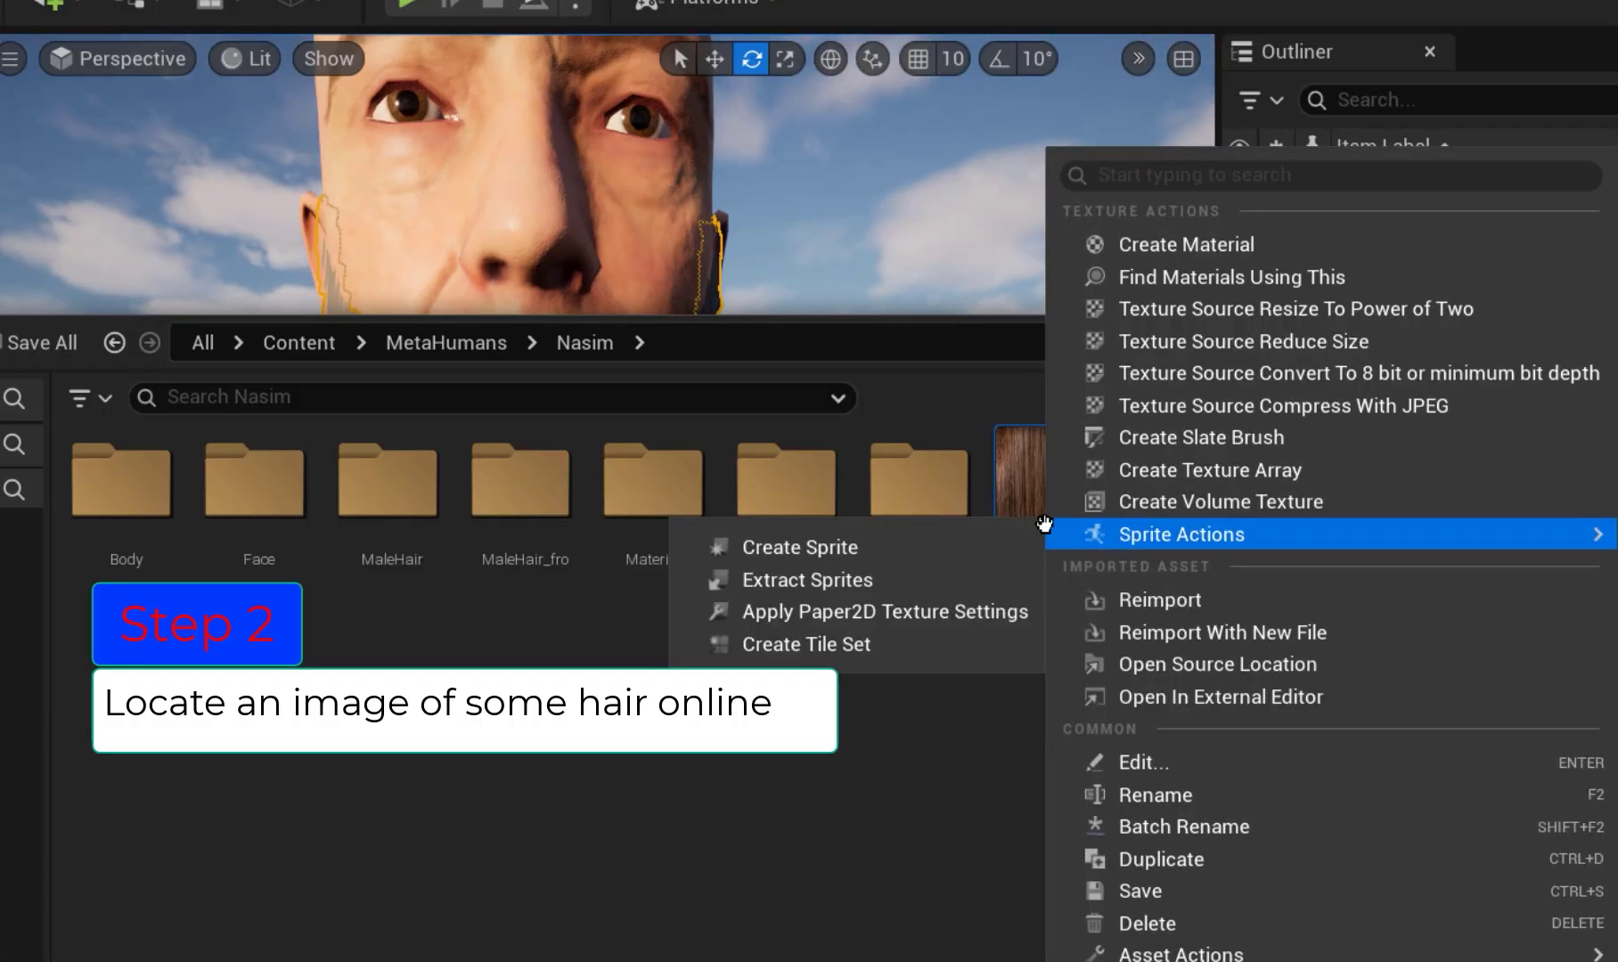
pyautogui.click(1150, 244)
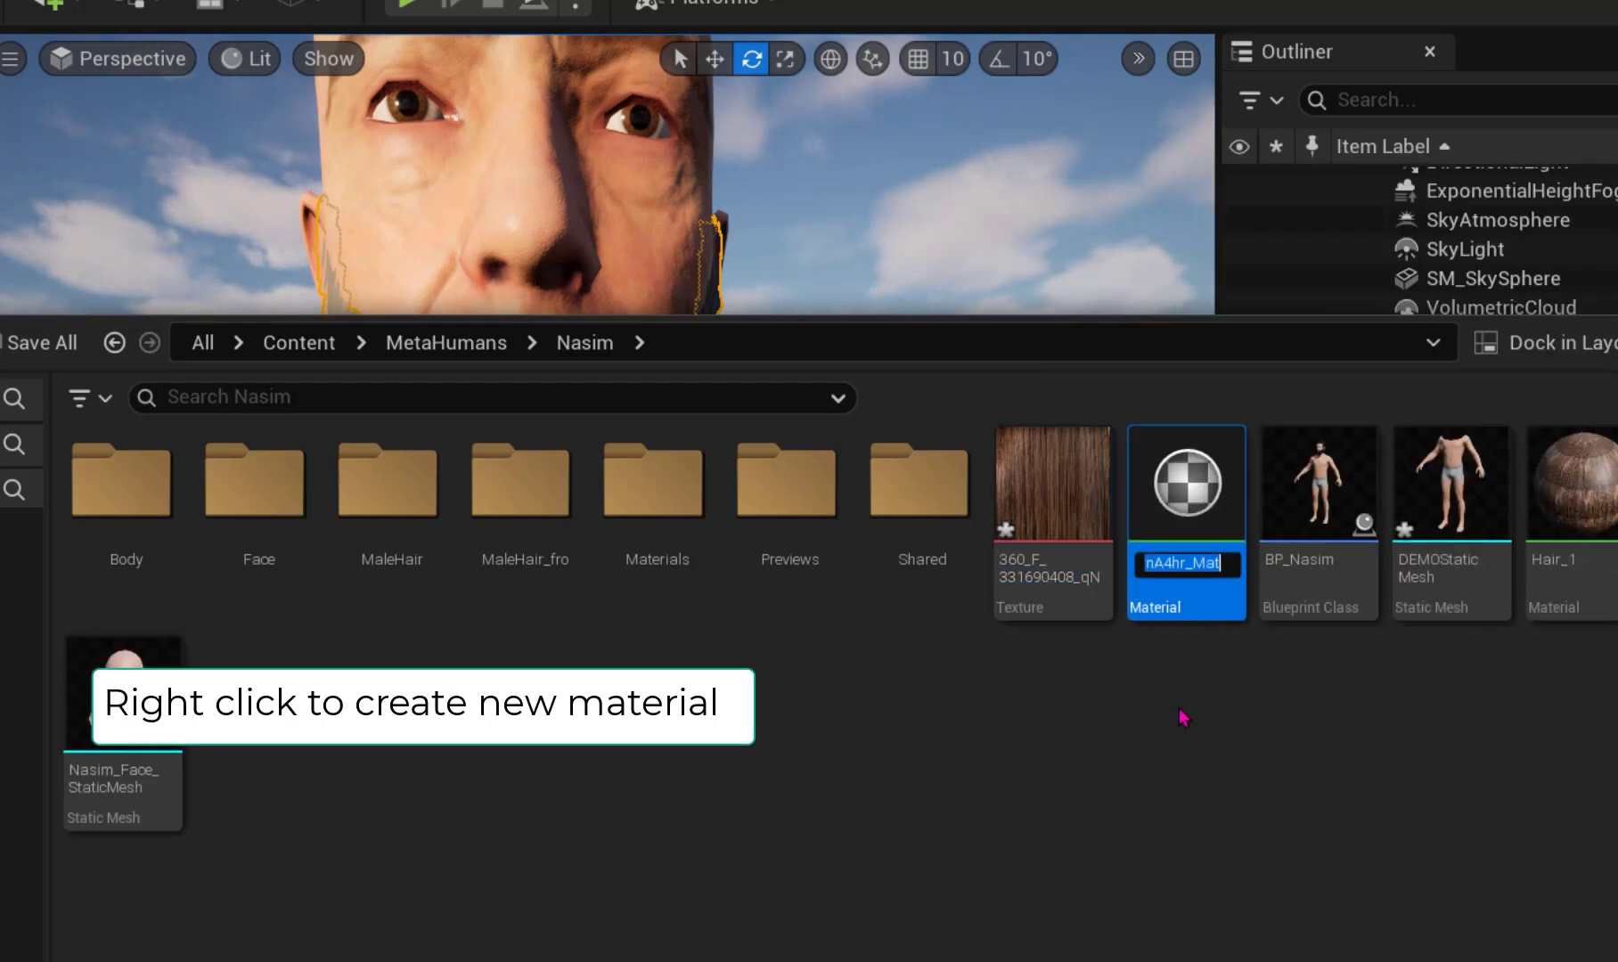
pyautogui.write('bea')
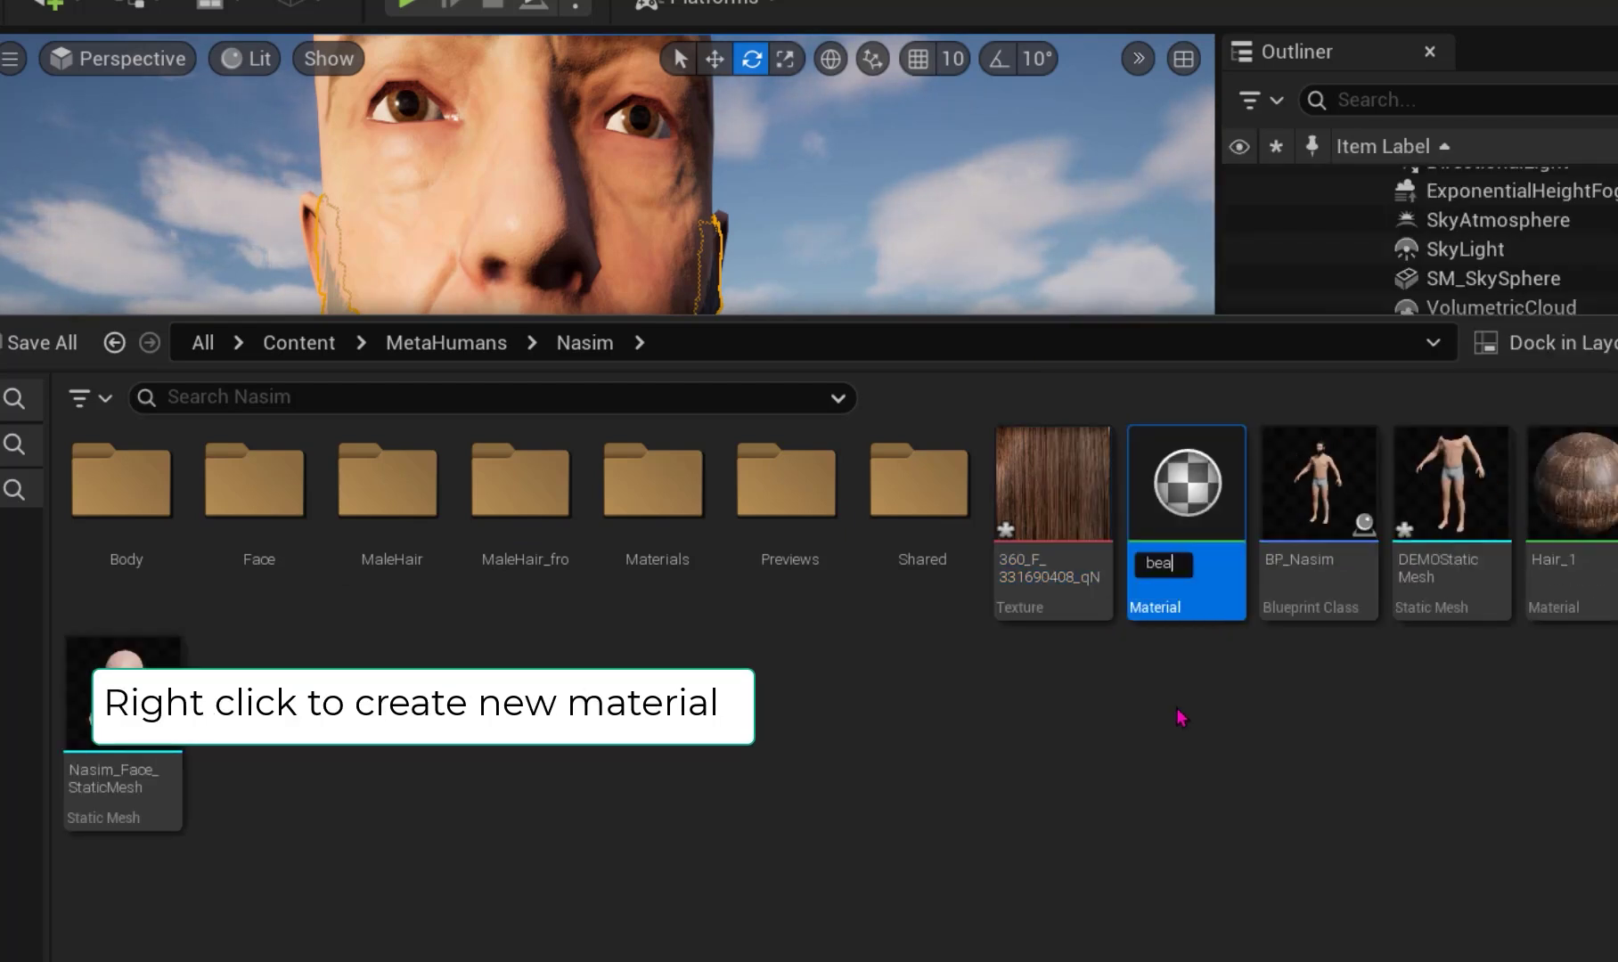
pyautogui.write('rnHai')
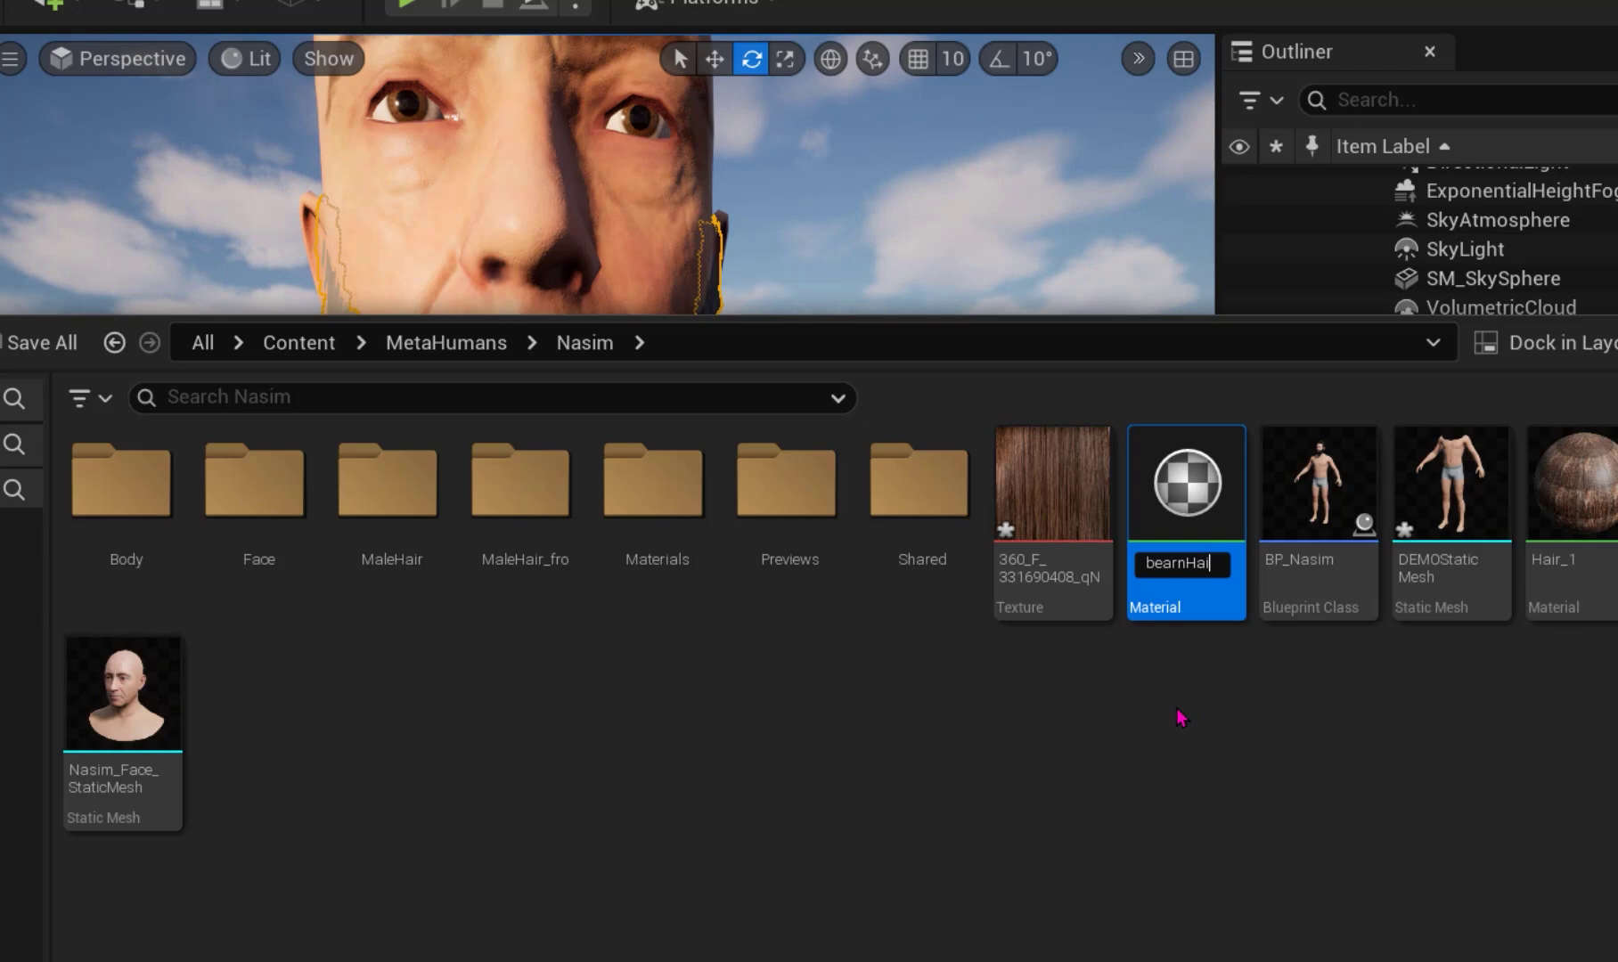
pyautogui.write('r')
pyautogui.press('Return')
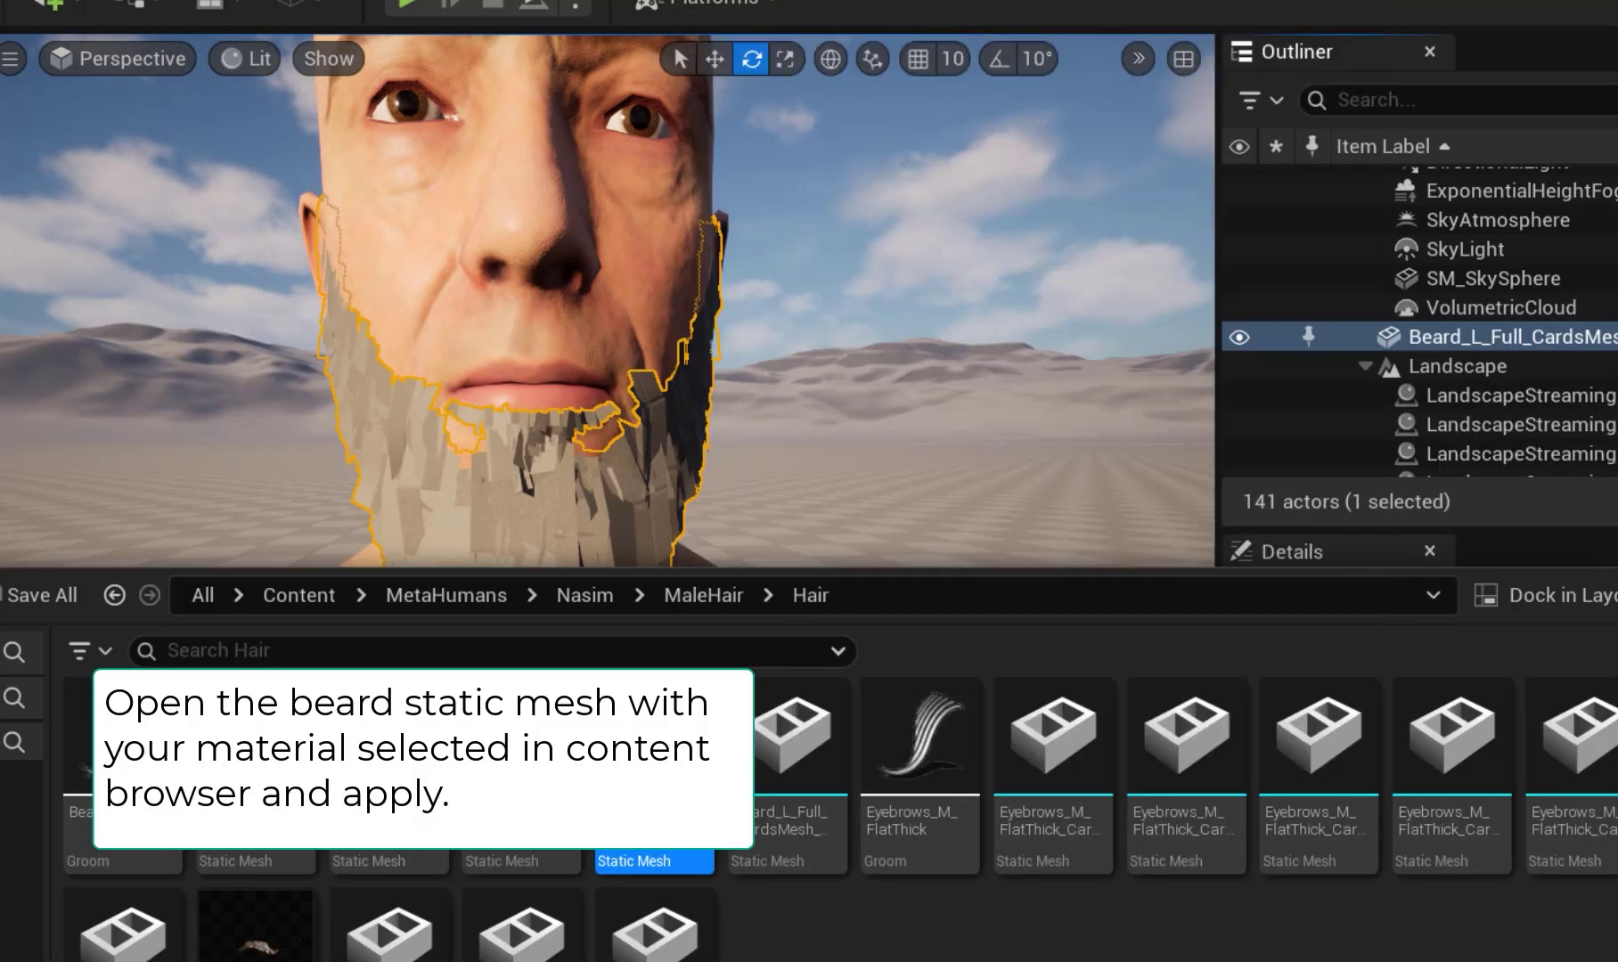
# Open the placed beard's static mesh asset and assign the bearnHair material to Element 0.
pyautogui.doubleClick(667, 852)
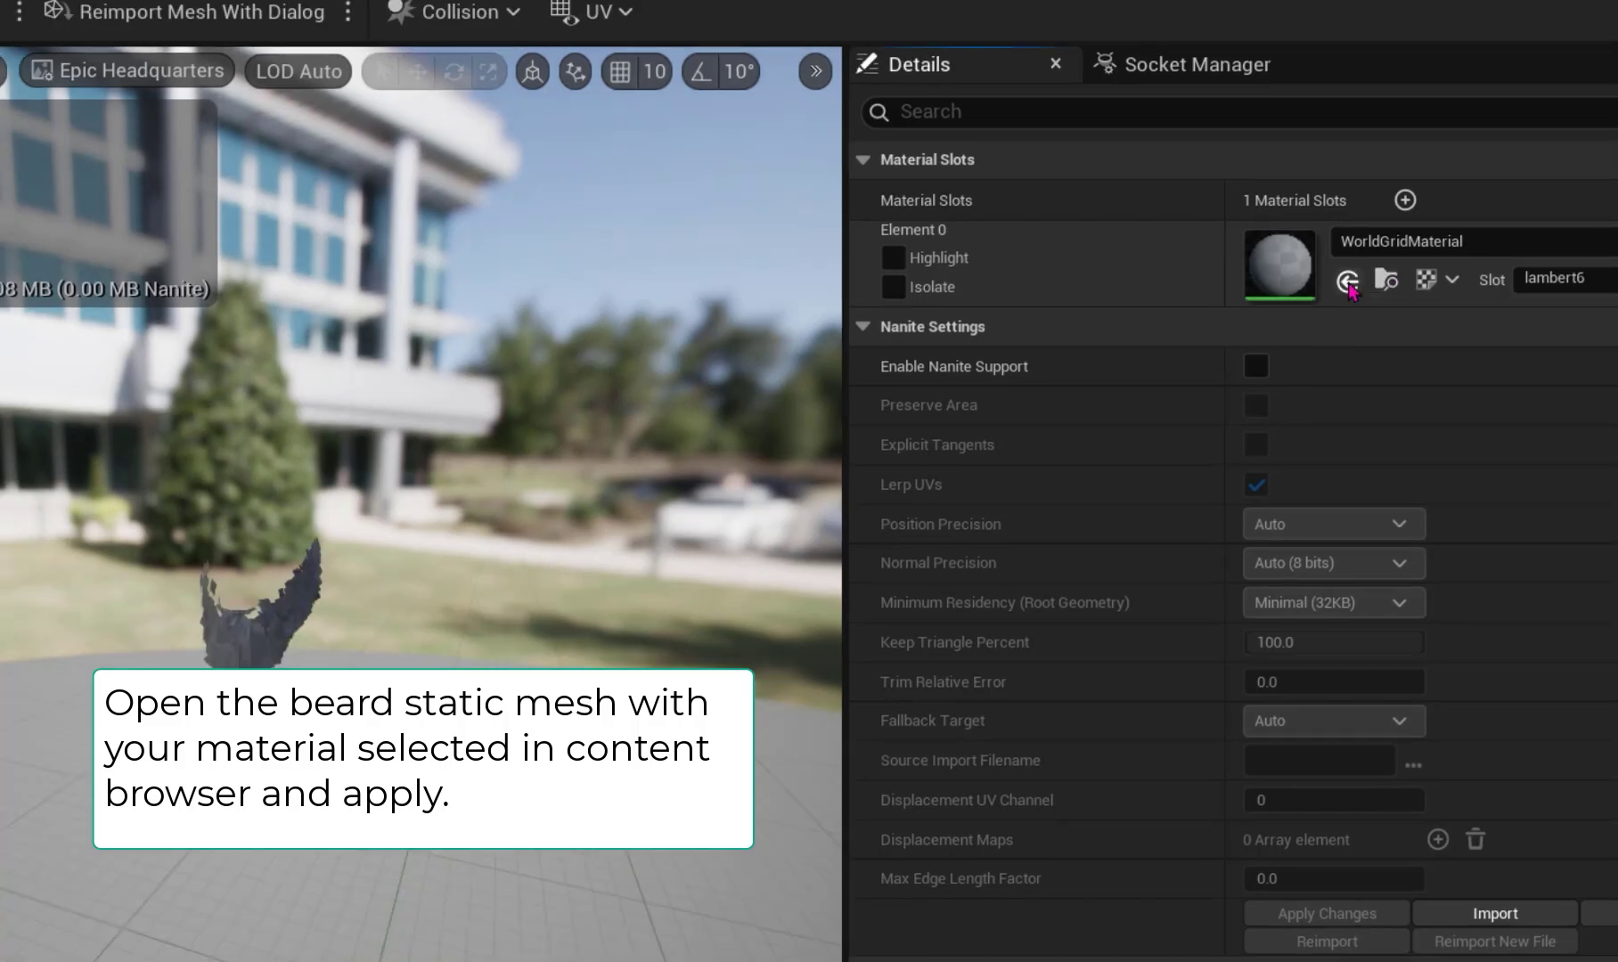
pyautogui.click(1340, 263)
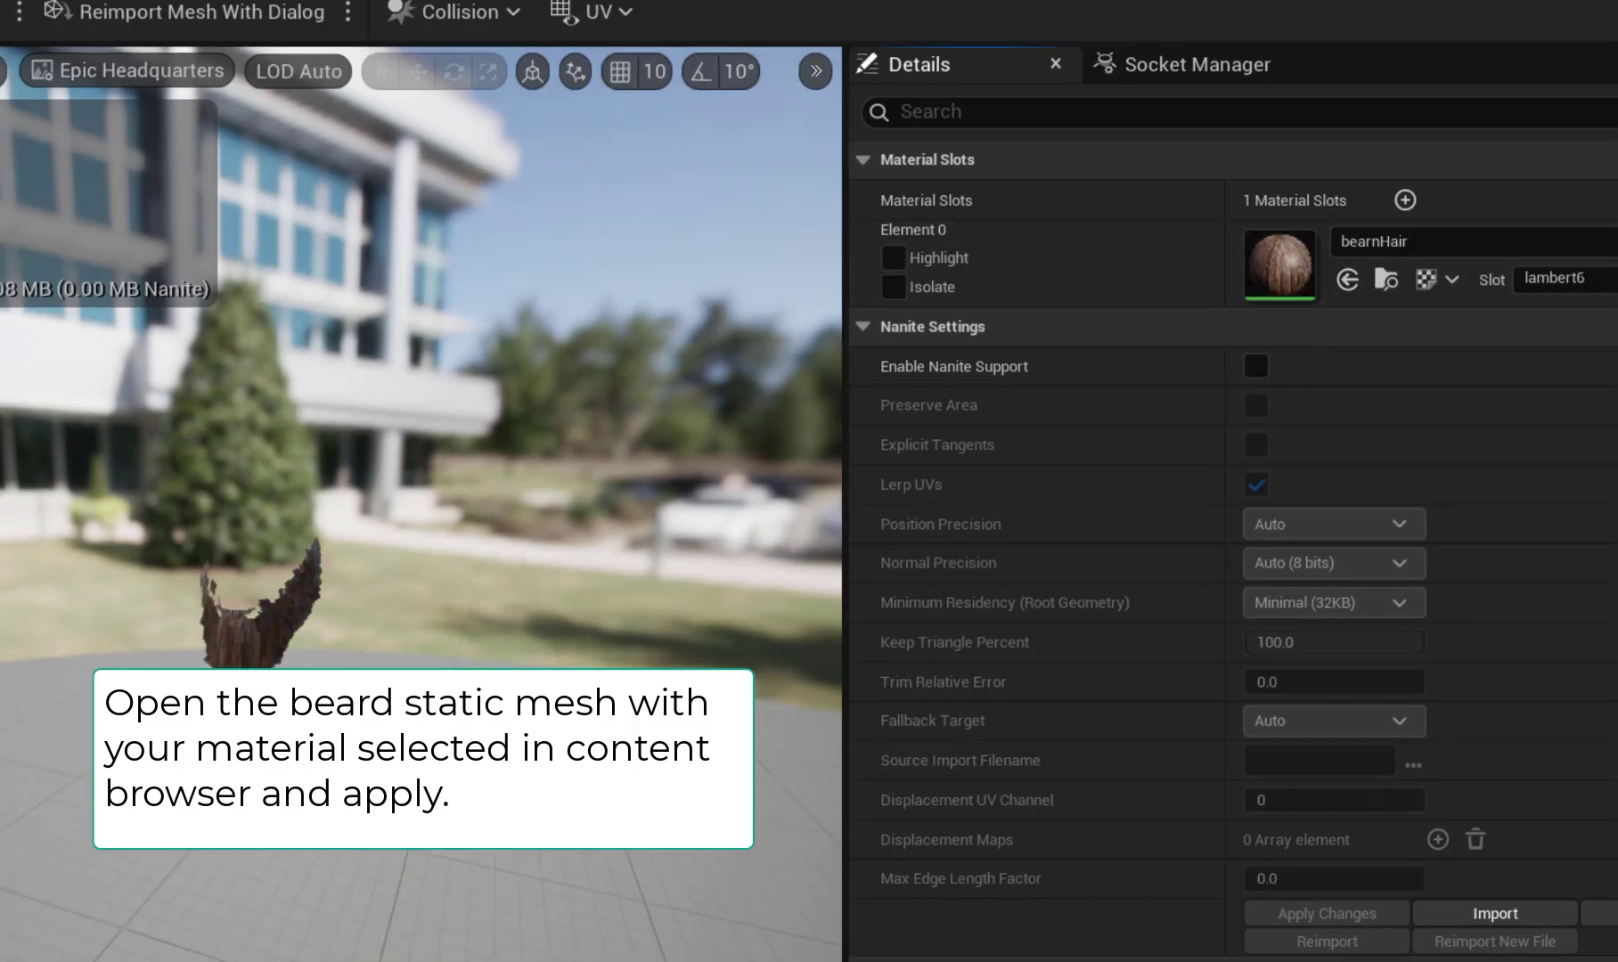
pyautogui.scroll(6, 425, 651)
pyautogui.moveTo(425, 651); pyautogui.dragTo(375, 677, button='middle')
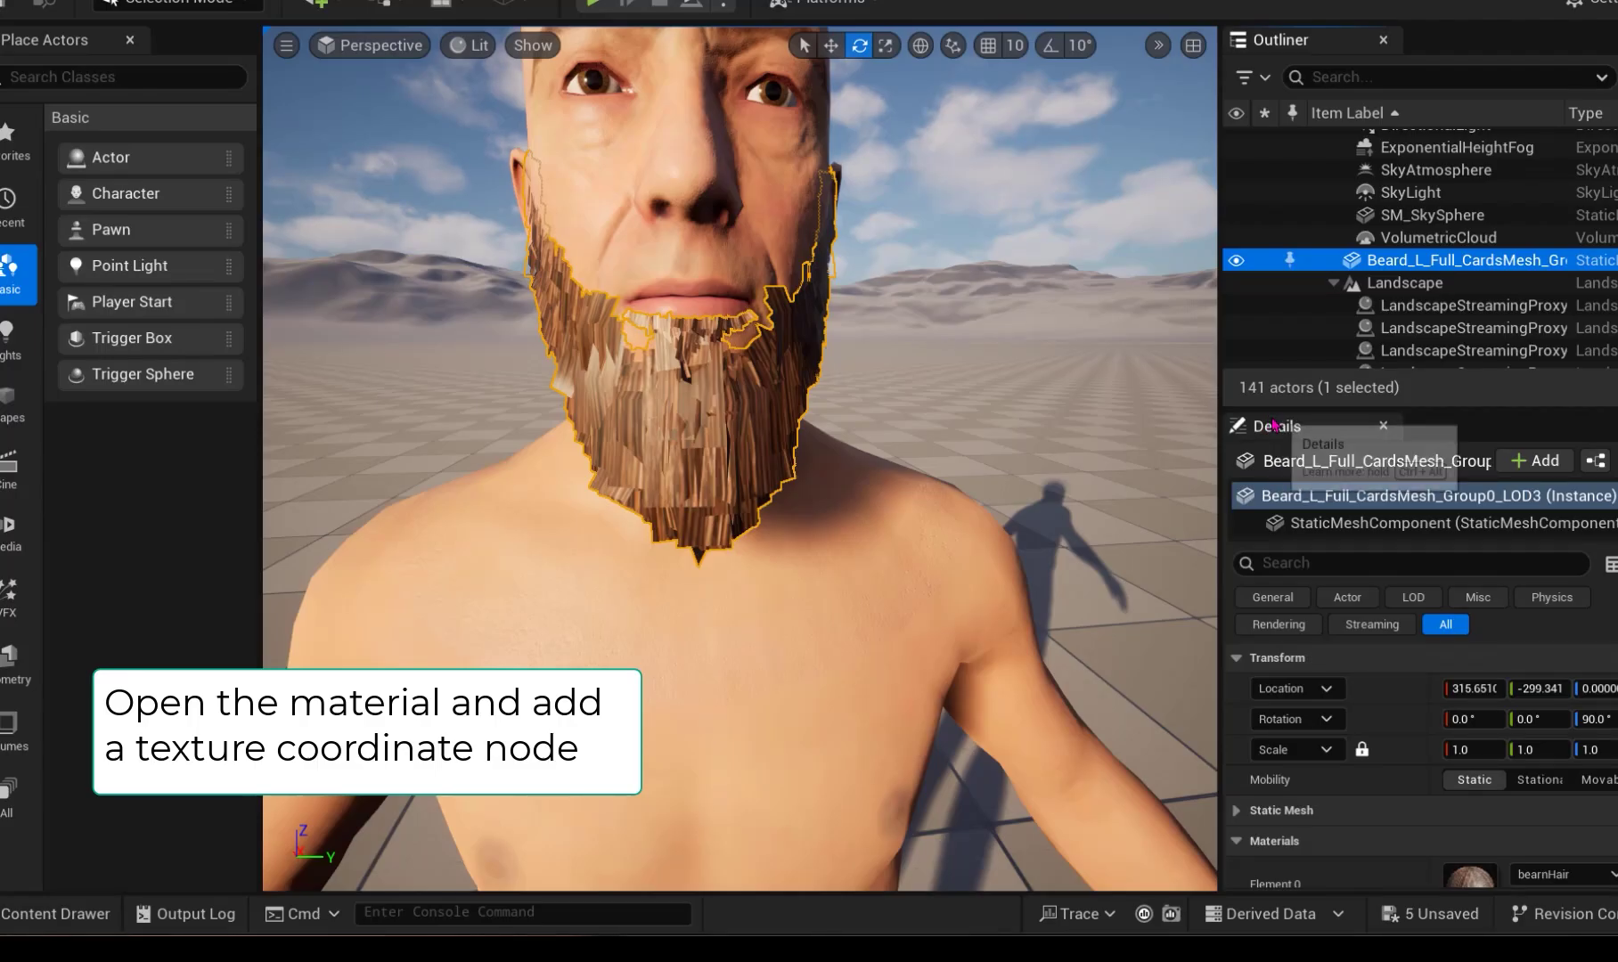
# Open the bearnHair material, add a TextureCoordinate node and connect it to the Texture Sample's UVs input.
pyautogui.hotkey('ctrl', 'space')
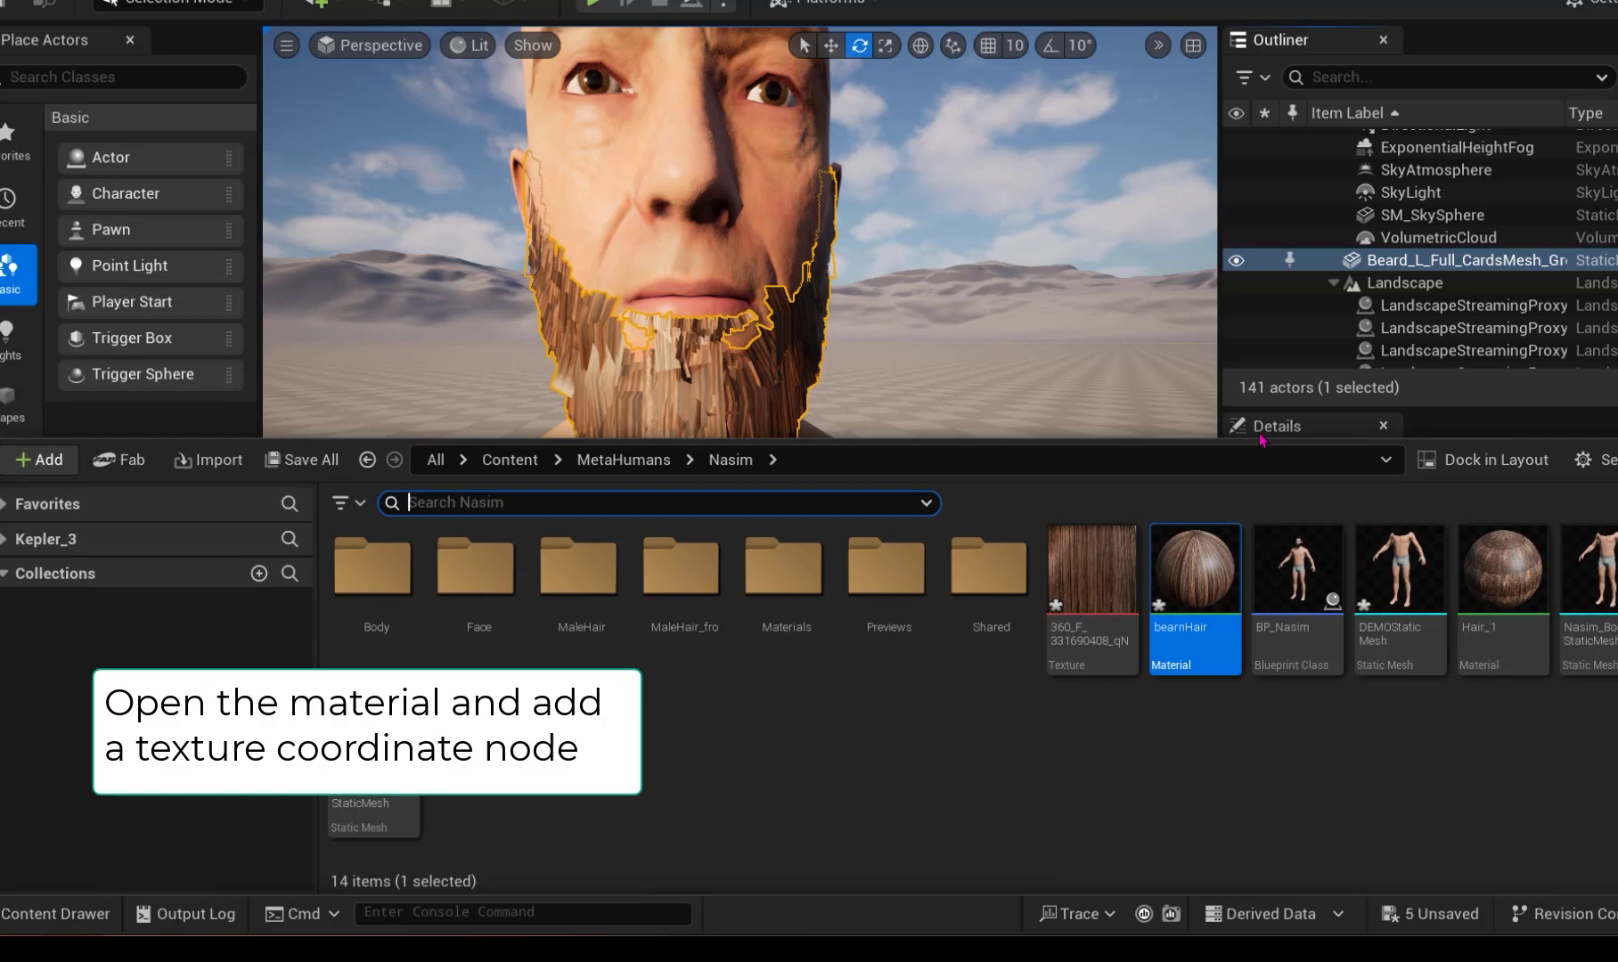
pyautogui.doubleClick(1184, 581)
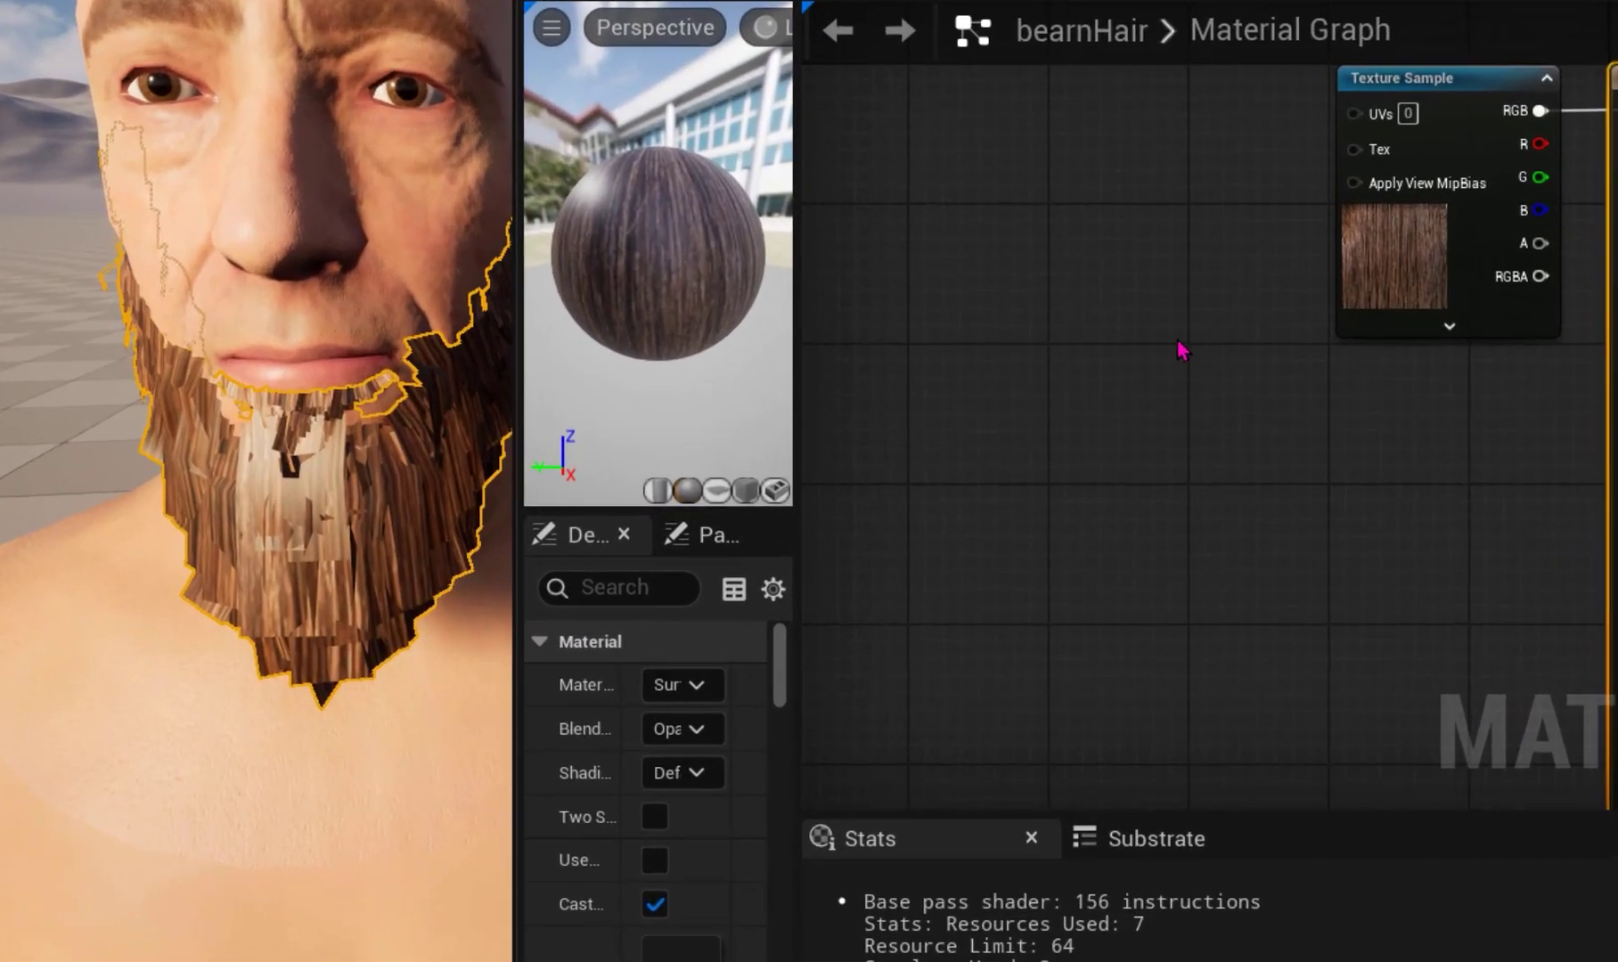
pyautogui.rightClick(1094, 361)
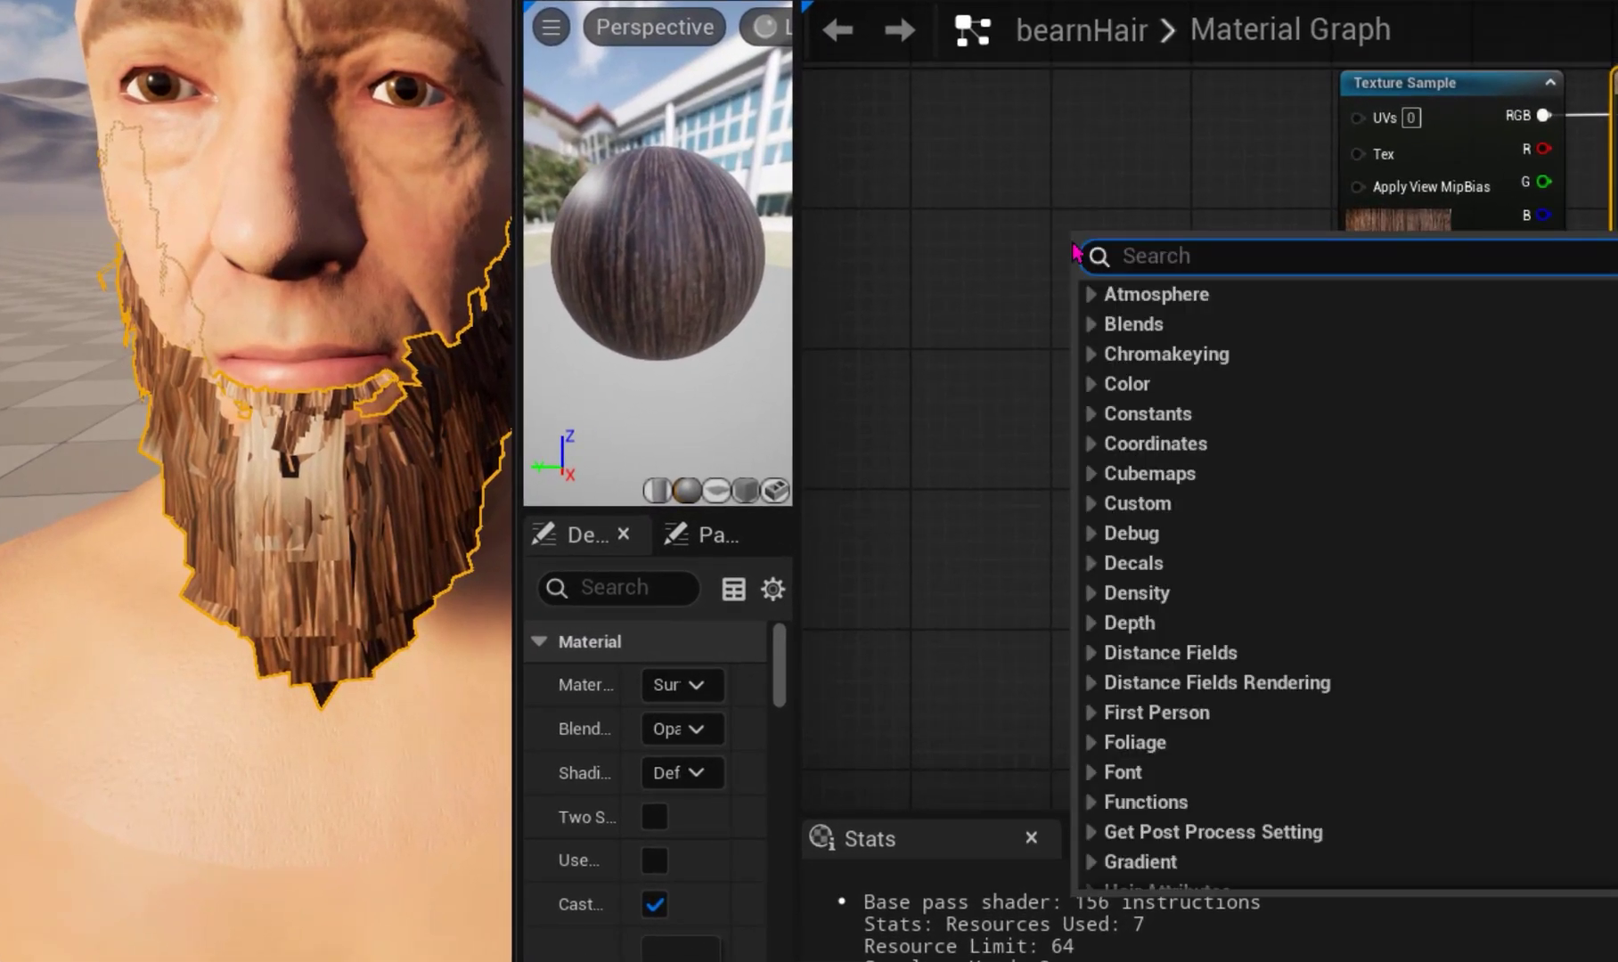
pyautogui.write('coord')
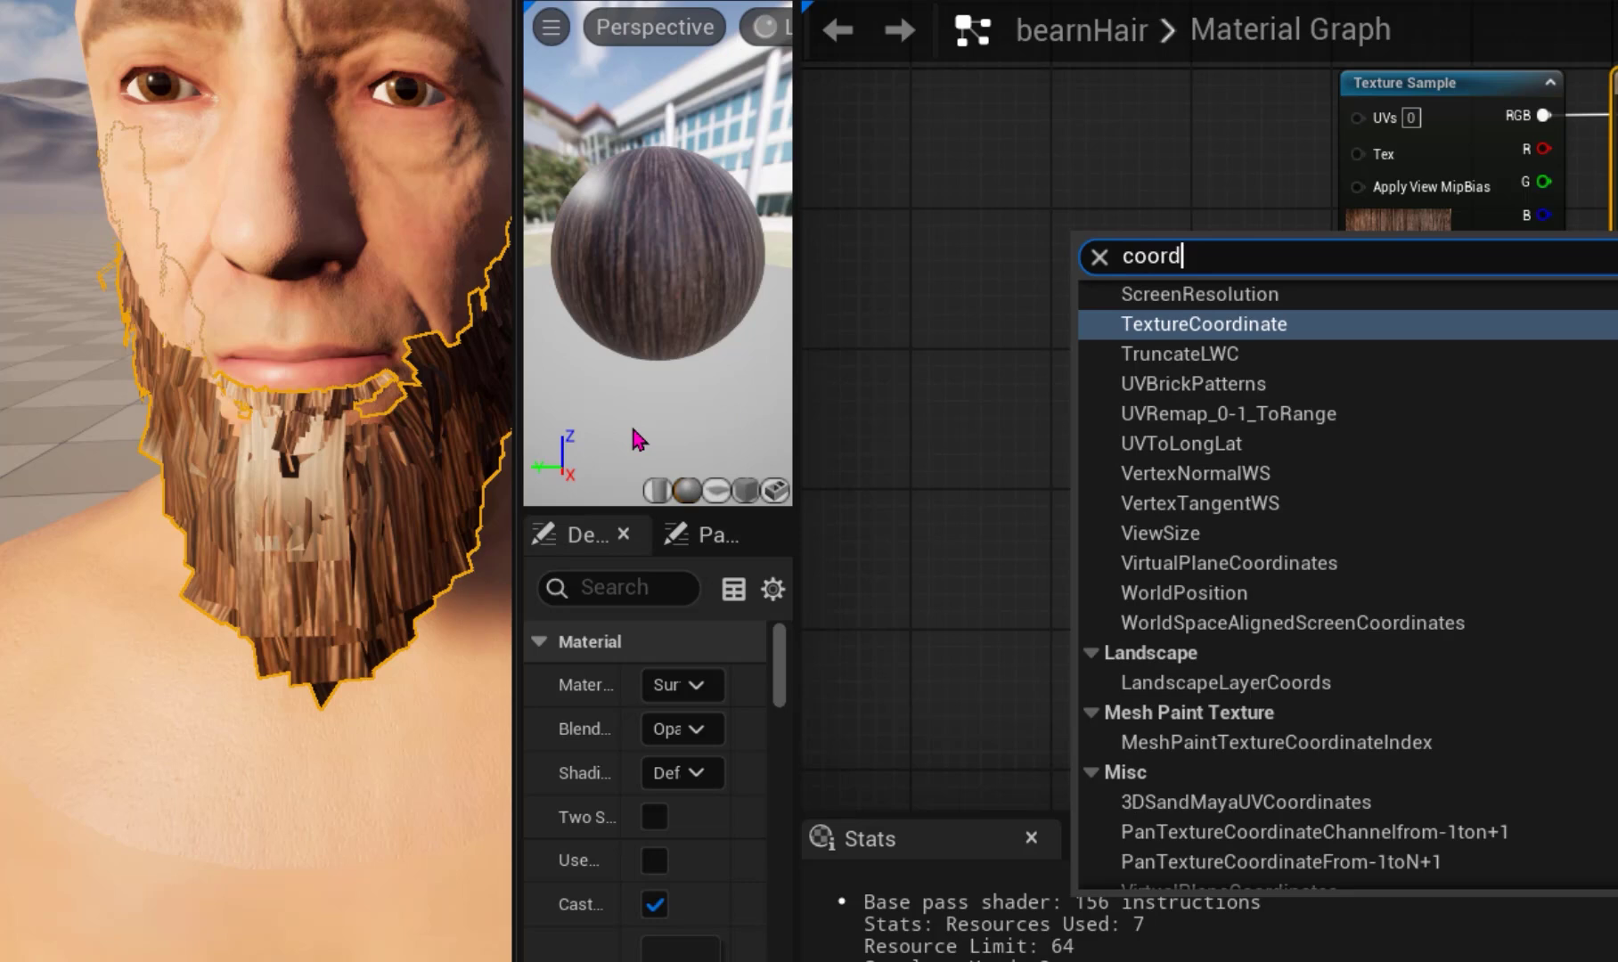
pyautogui.click(1203, 324)
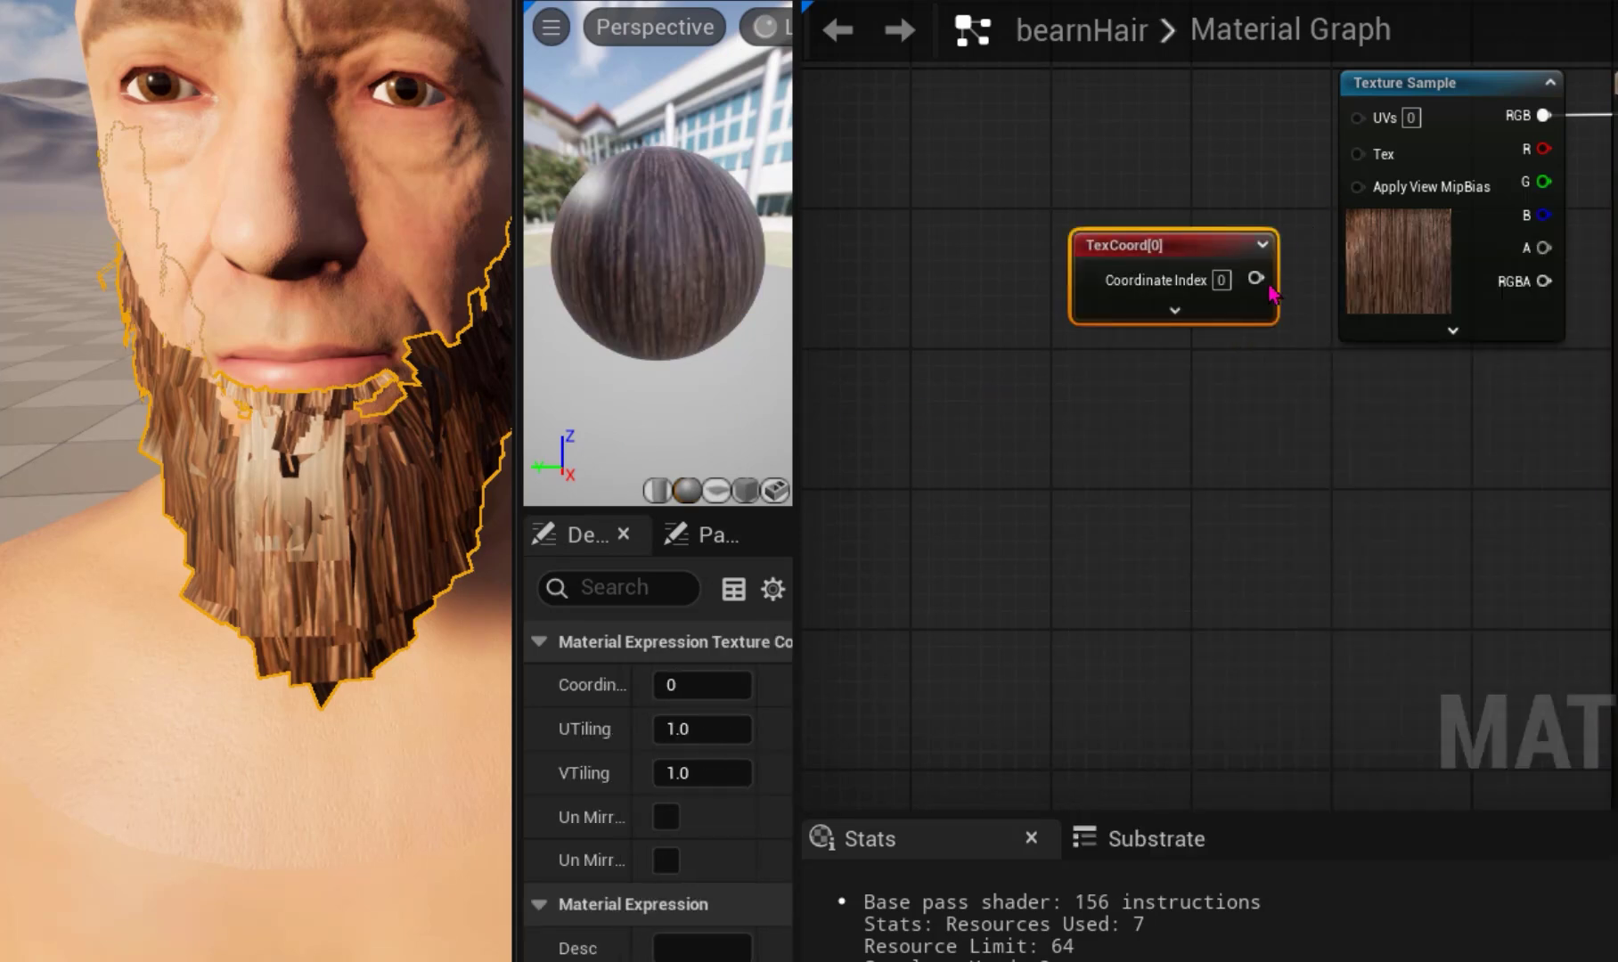
pyautogui.moveTo(1269, 289); pyautogui.dragTo(1372, 139)
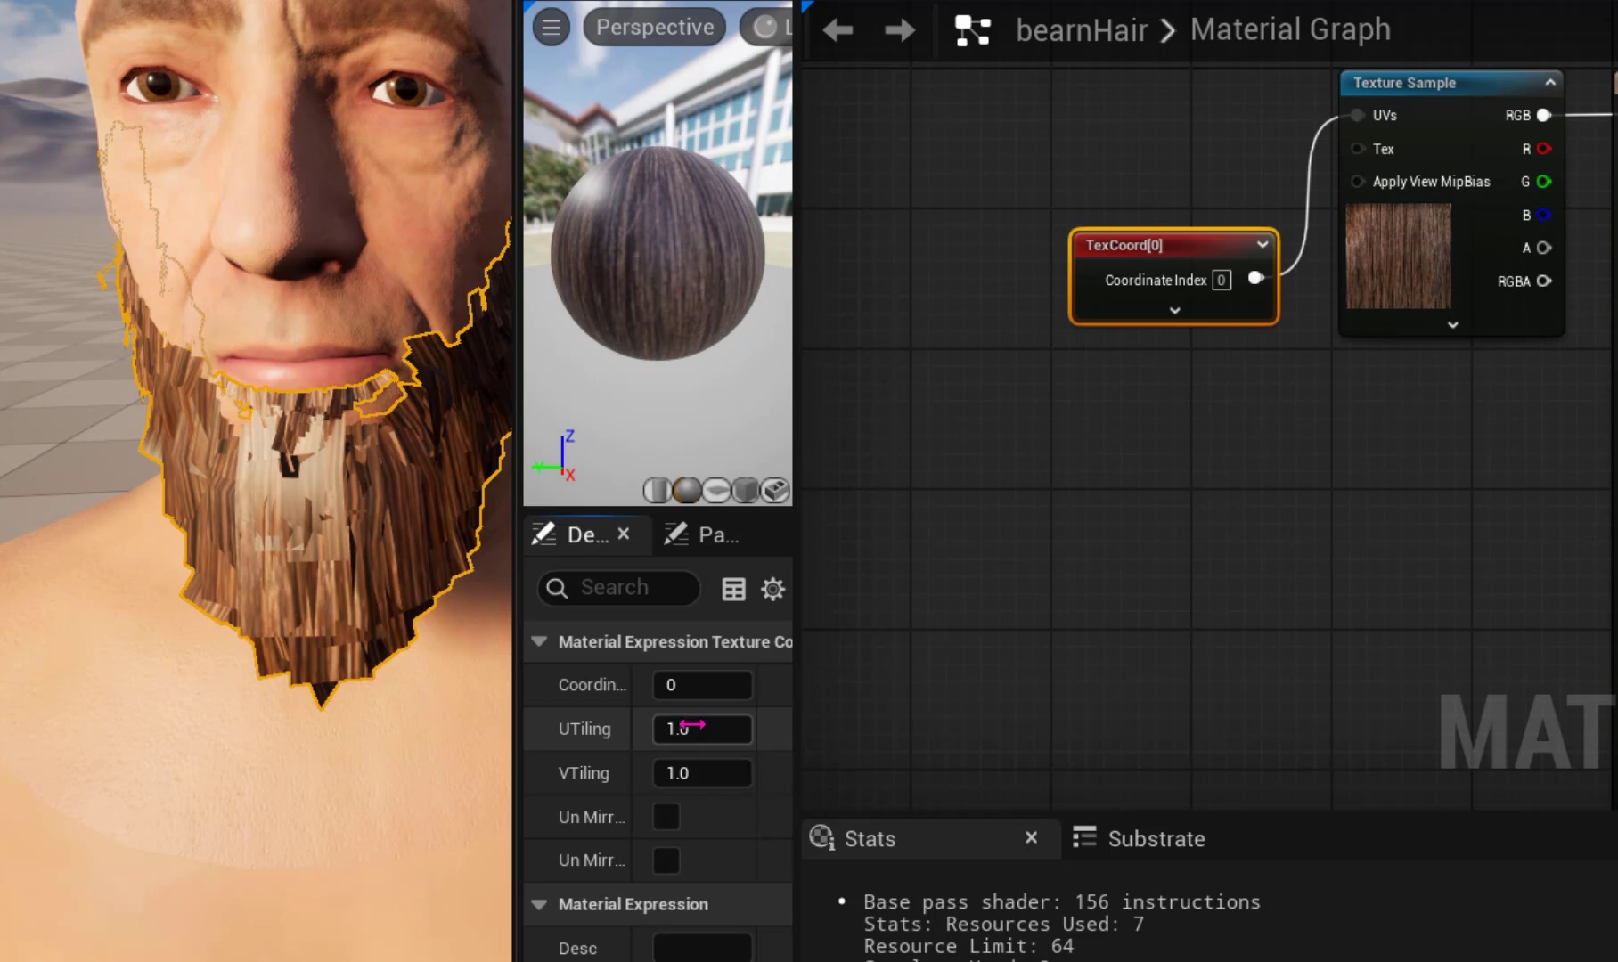
# Set the texture coordinate node's UTiling to 12 and VTiling to 6.
pyautogui.write('12')
pyautogui.click(696, 769)
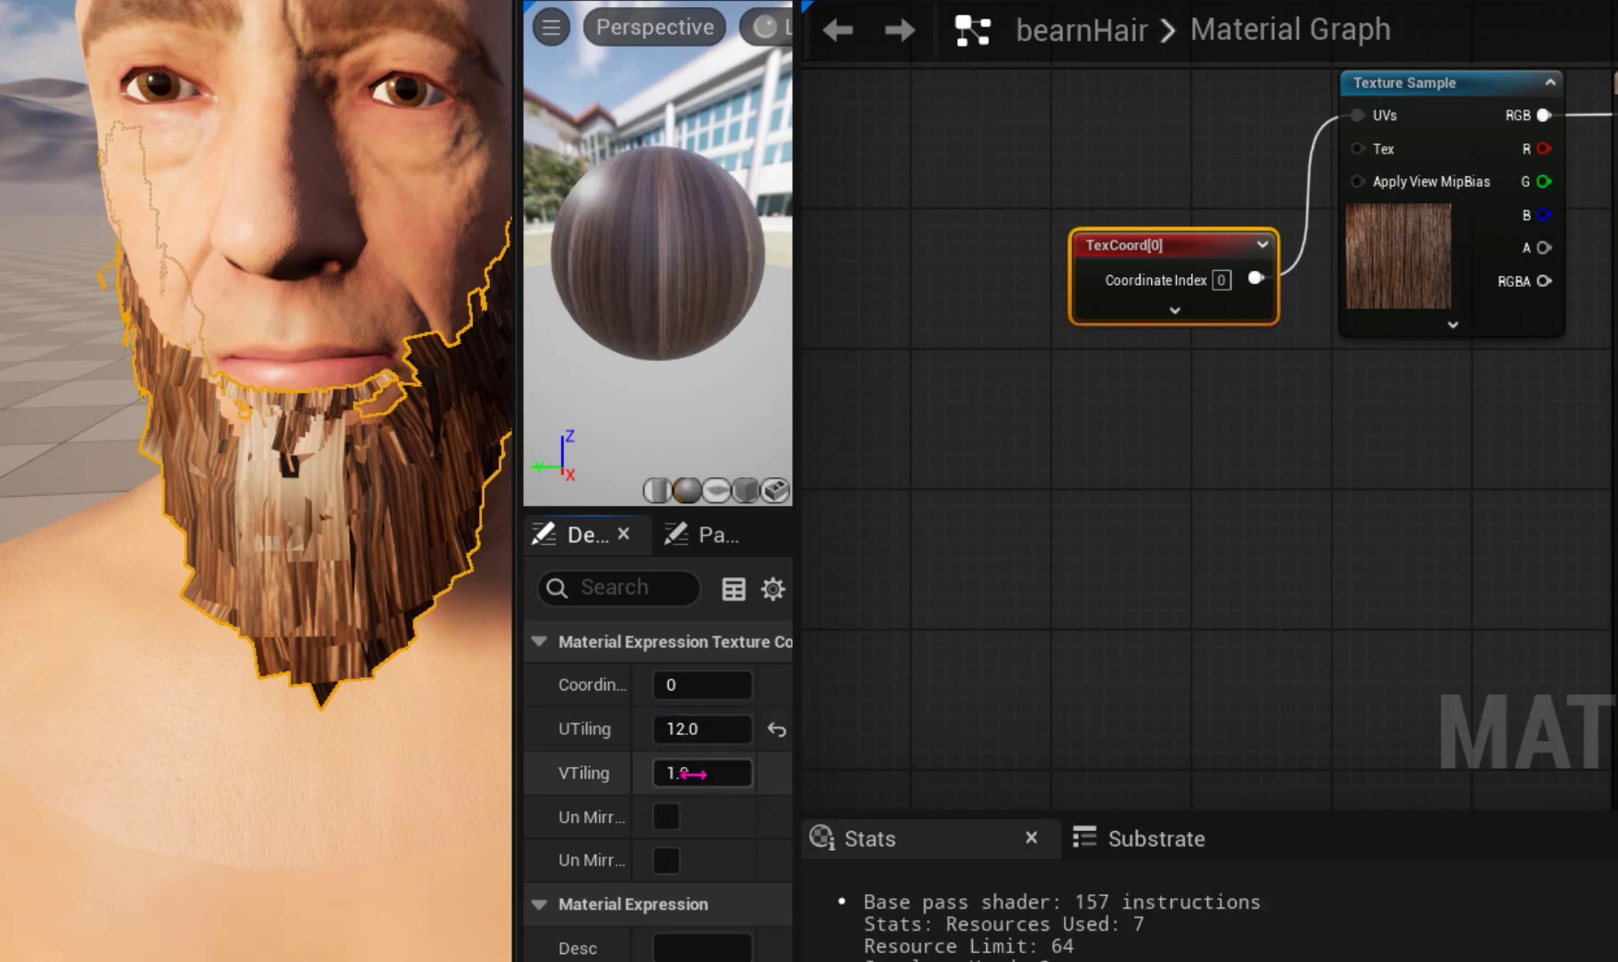
pyautogui.press('Return')
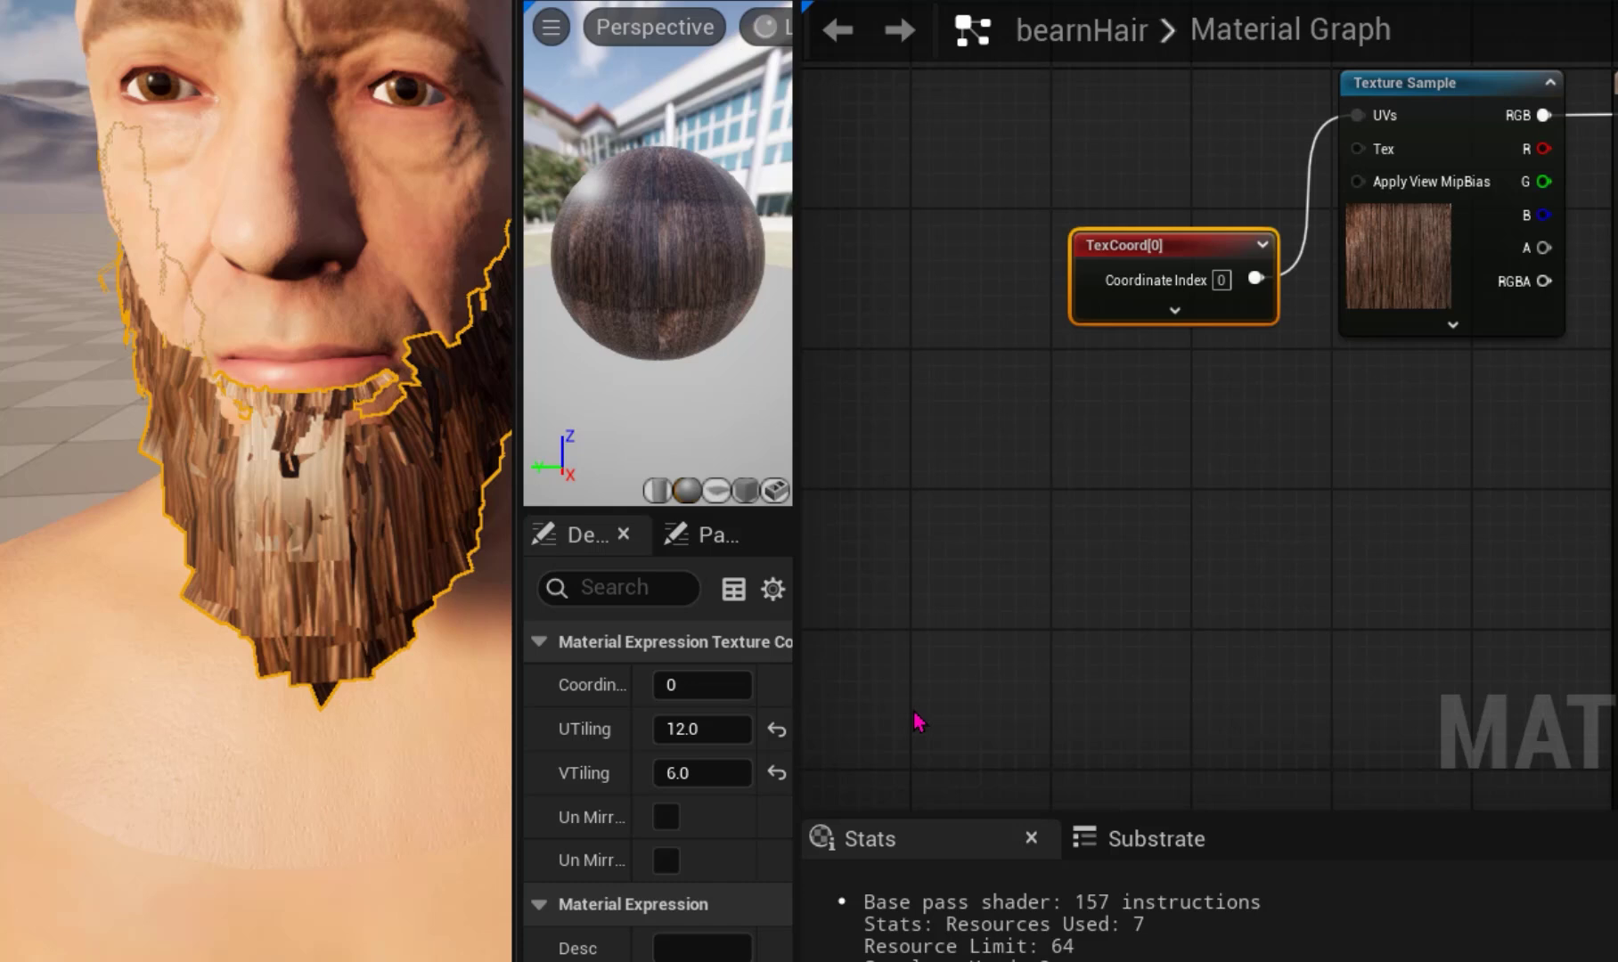
pyautogui.click(917, 720)
# Place Mustache_L_Handlebar_CardsMesh_Group0_LOD2 from Nasim/MaleHair/Hair in the level, matching the beard's location and 90° Z rotation.
pyautogui.moveTo(259, 540); pyautogui.dragTo(353, 546, button='right')
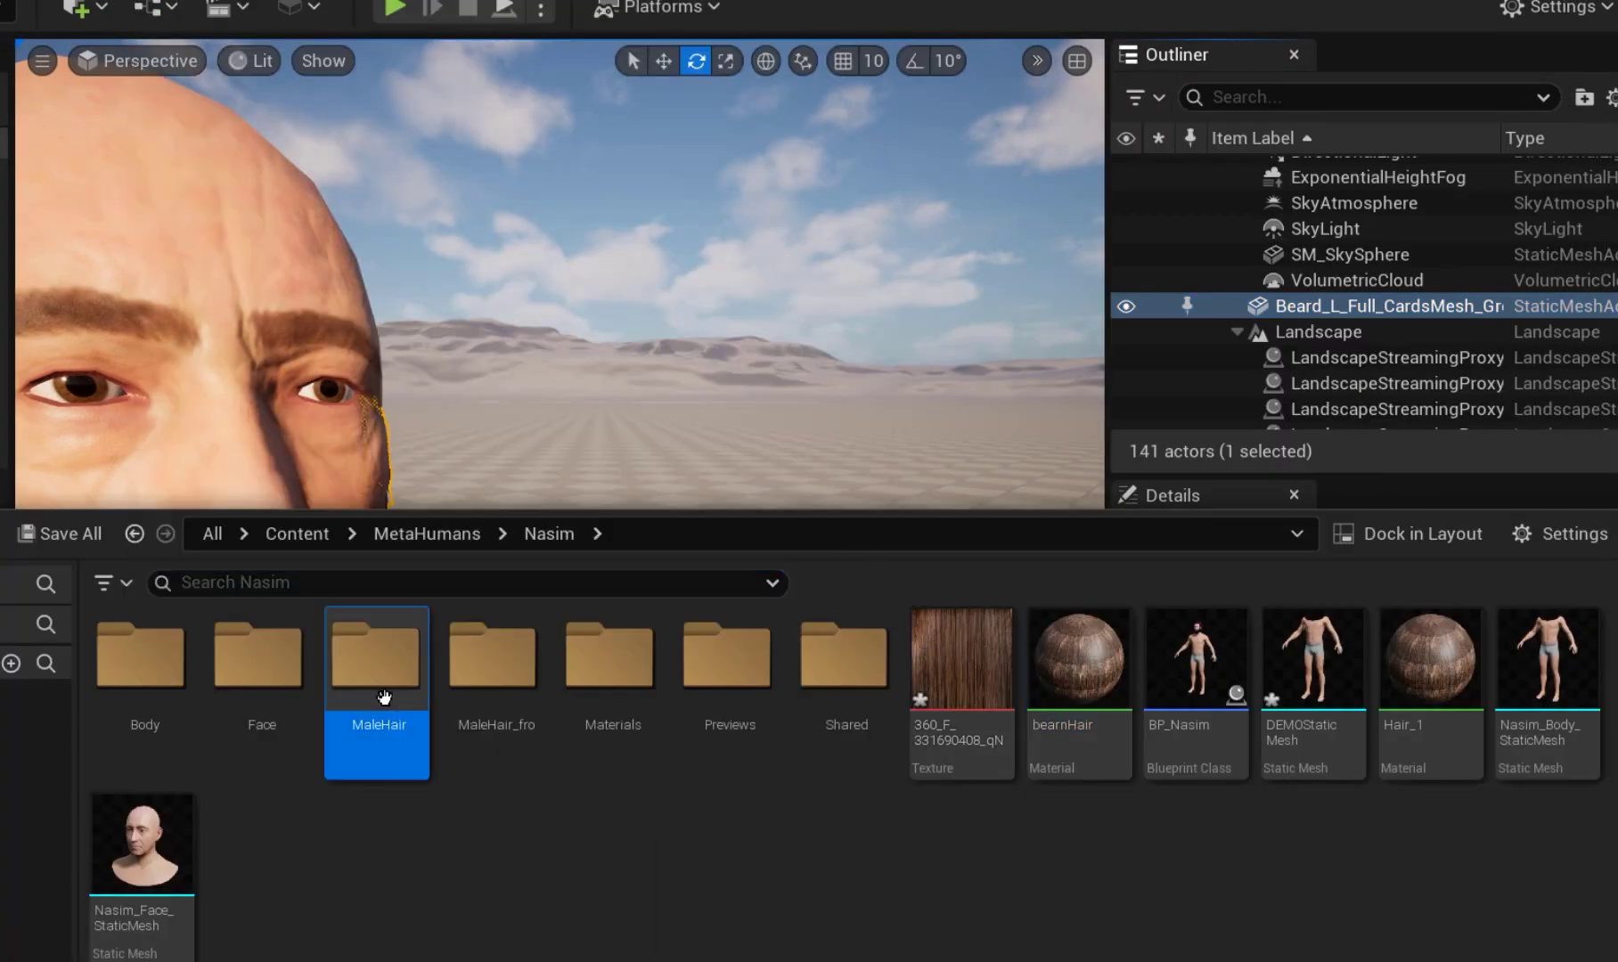
pyautogui.doubleClick(379, 650)
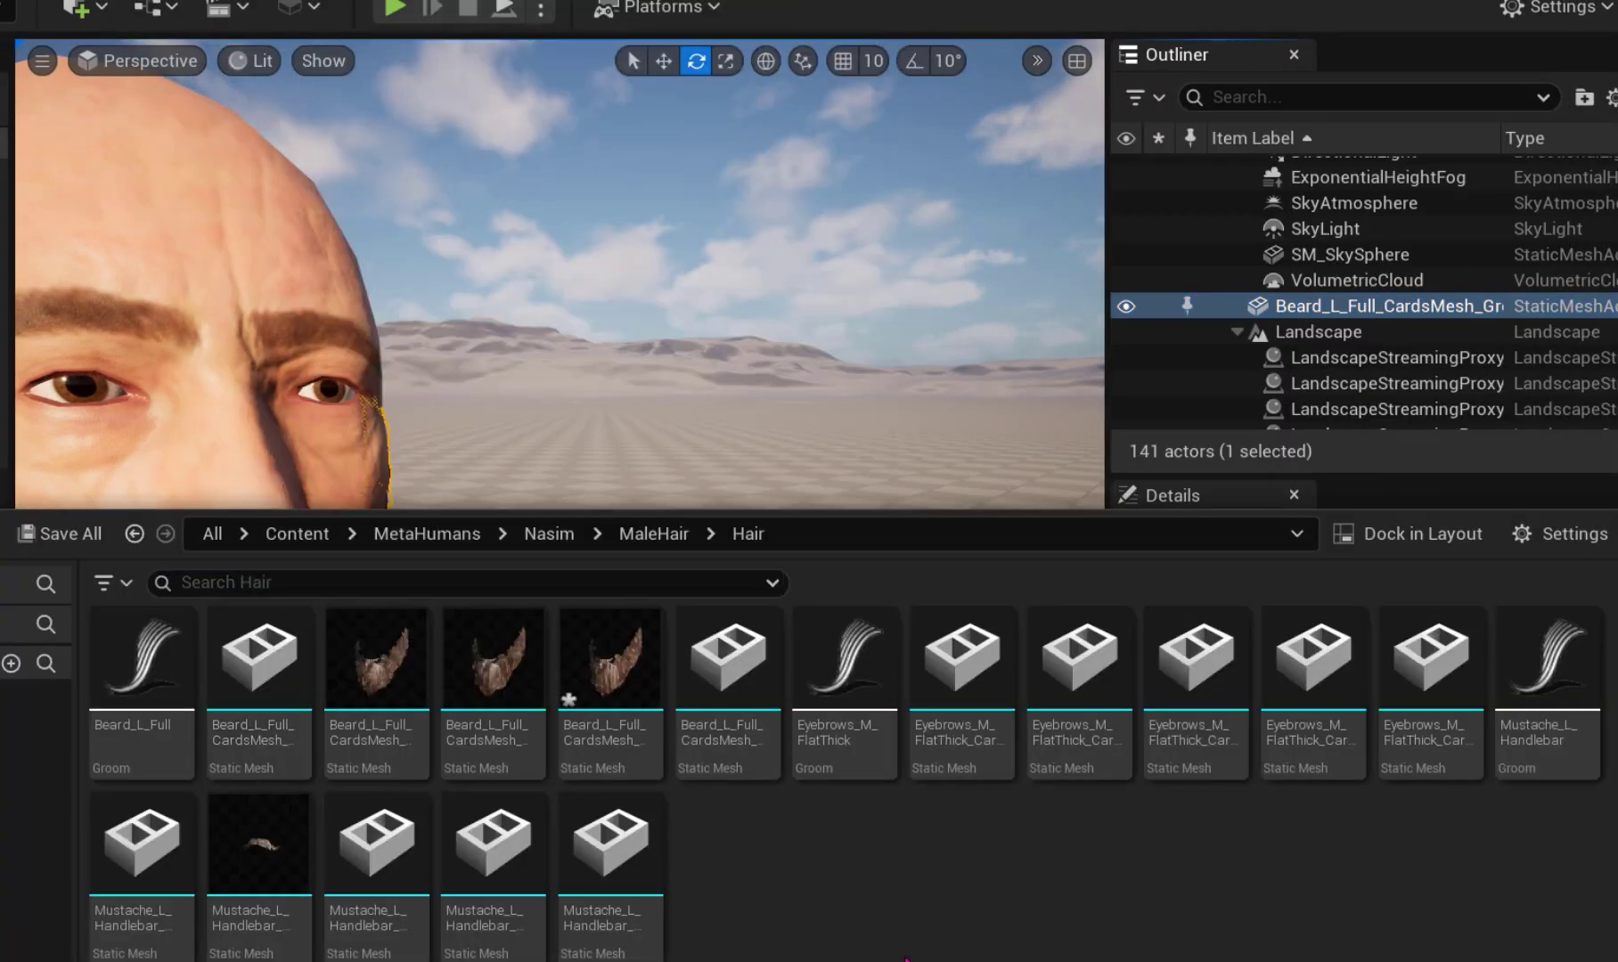
pyautogui.moveTo(377, 842); pyautogui.dragTo(392, 700)
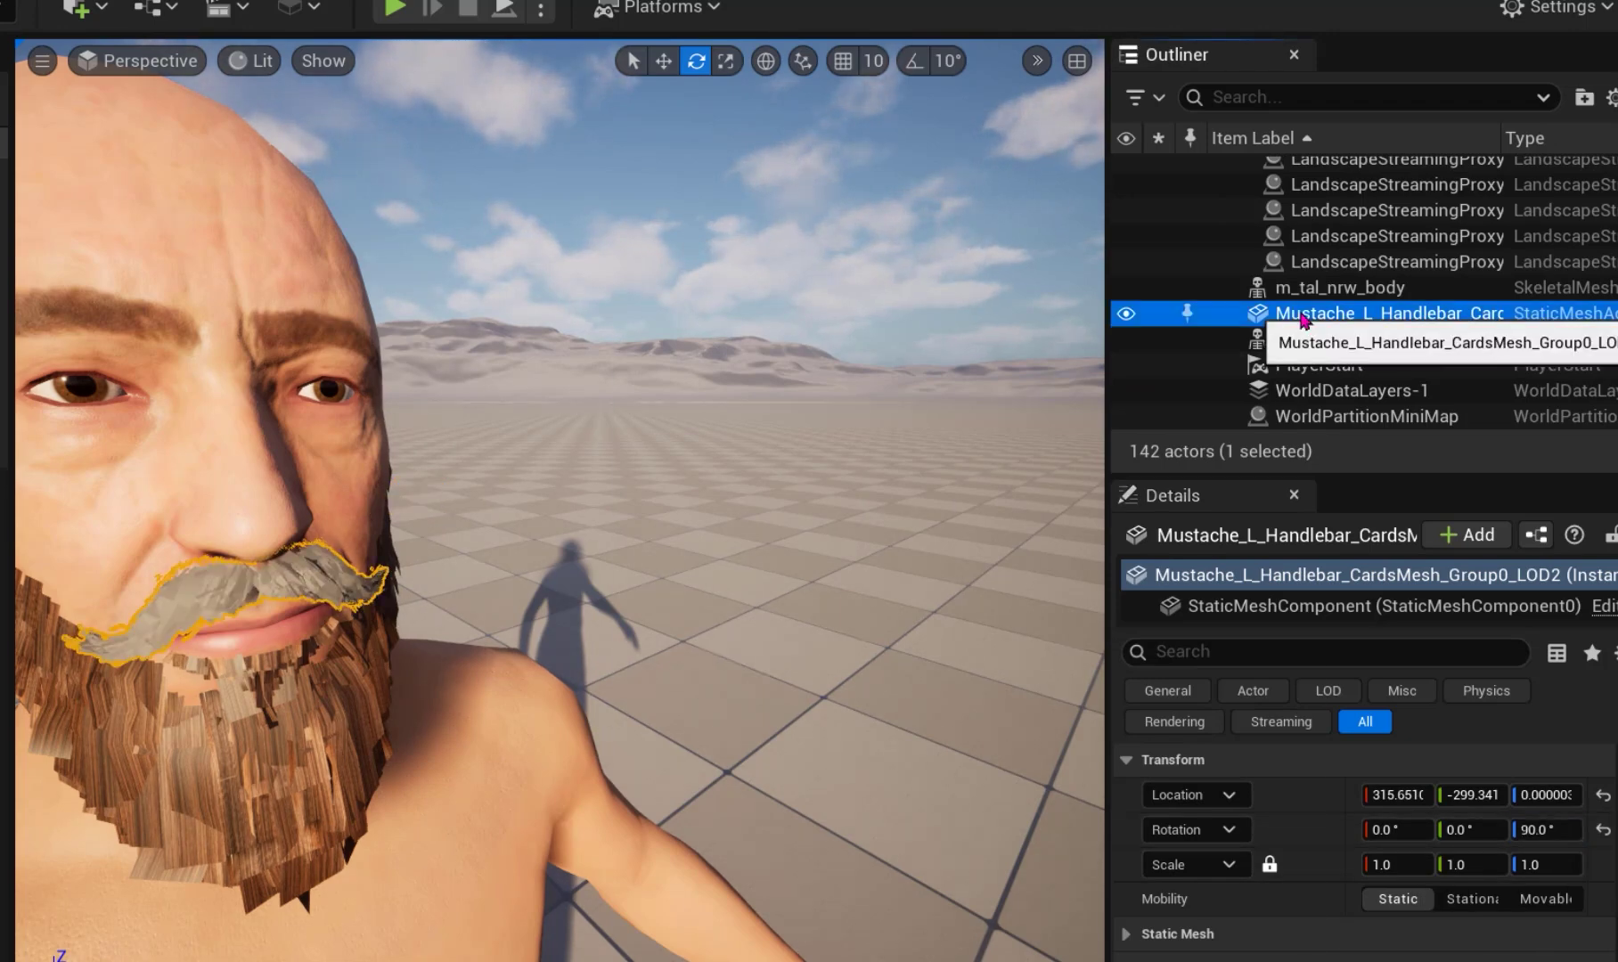
# Open the placed mustache's static mesh asset, assign bearnHair to Element 0 and close the asset.
pyautogui.hotkey('ctrl', 'space')
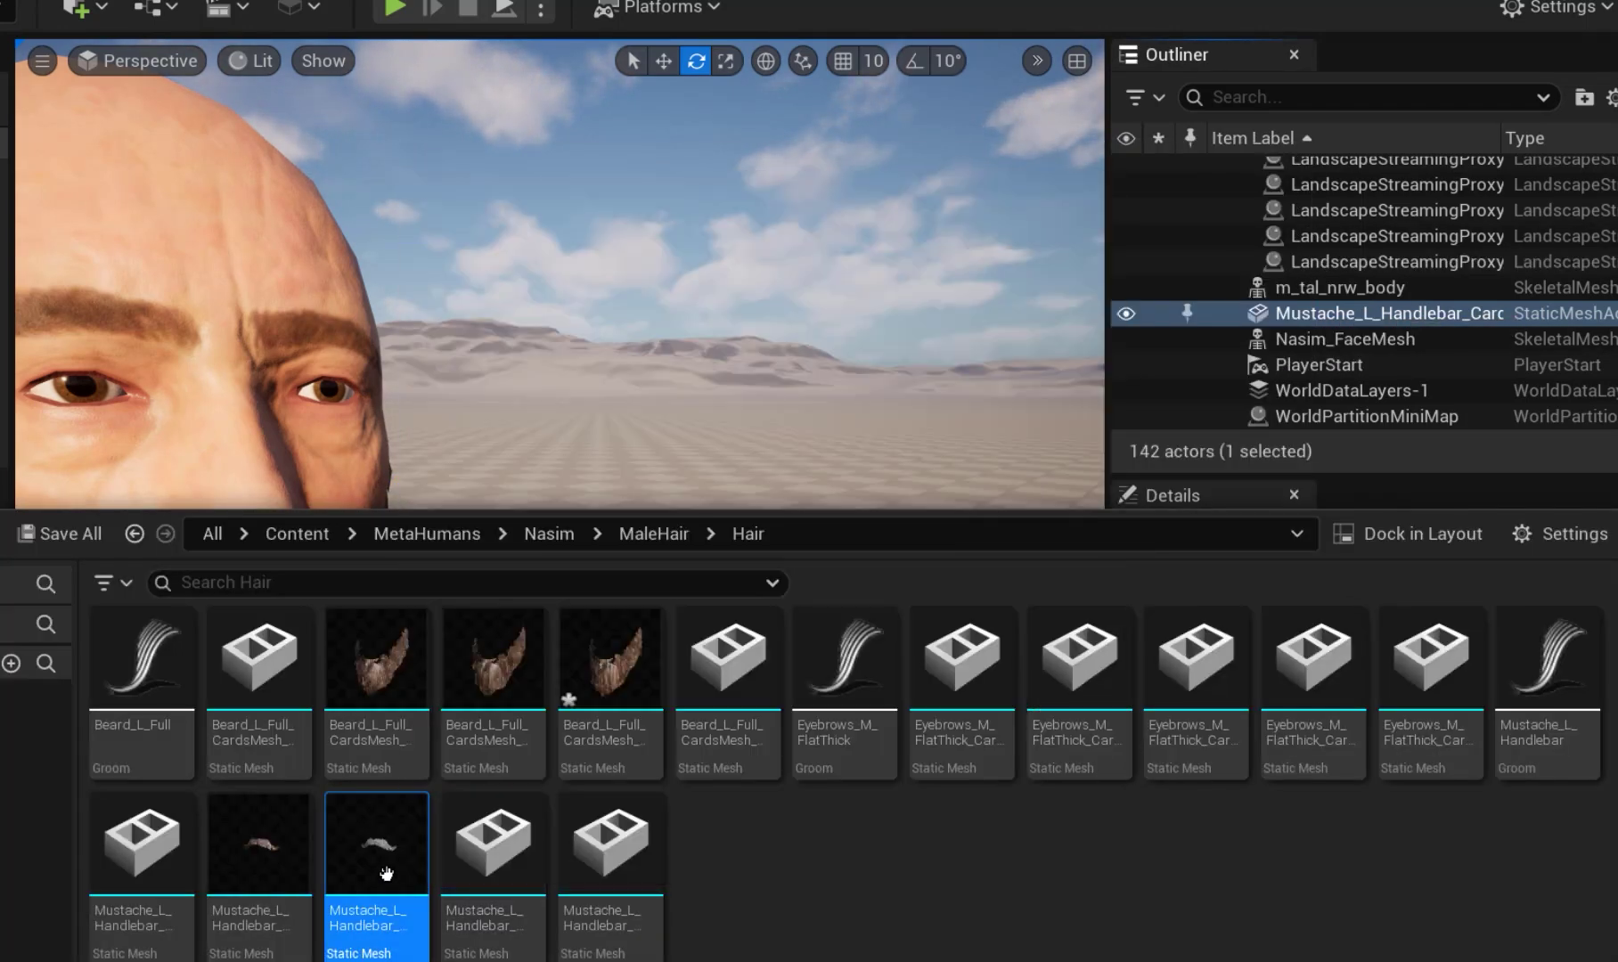
pyautogui.doubleClick(386, 874)
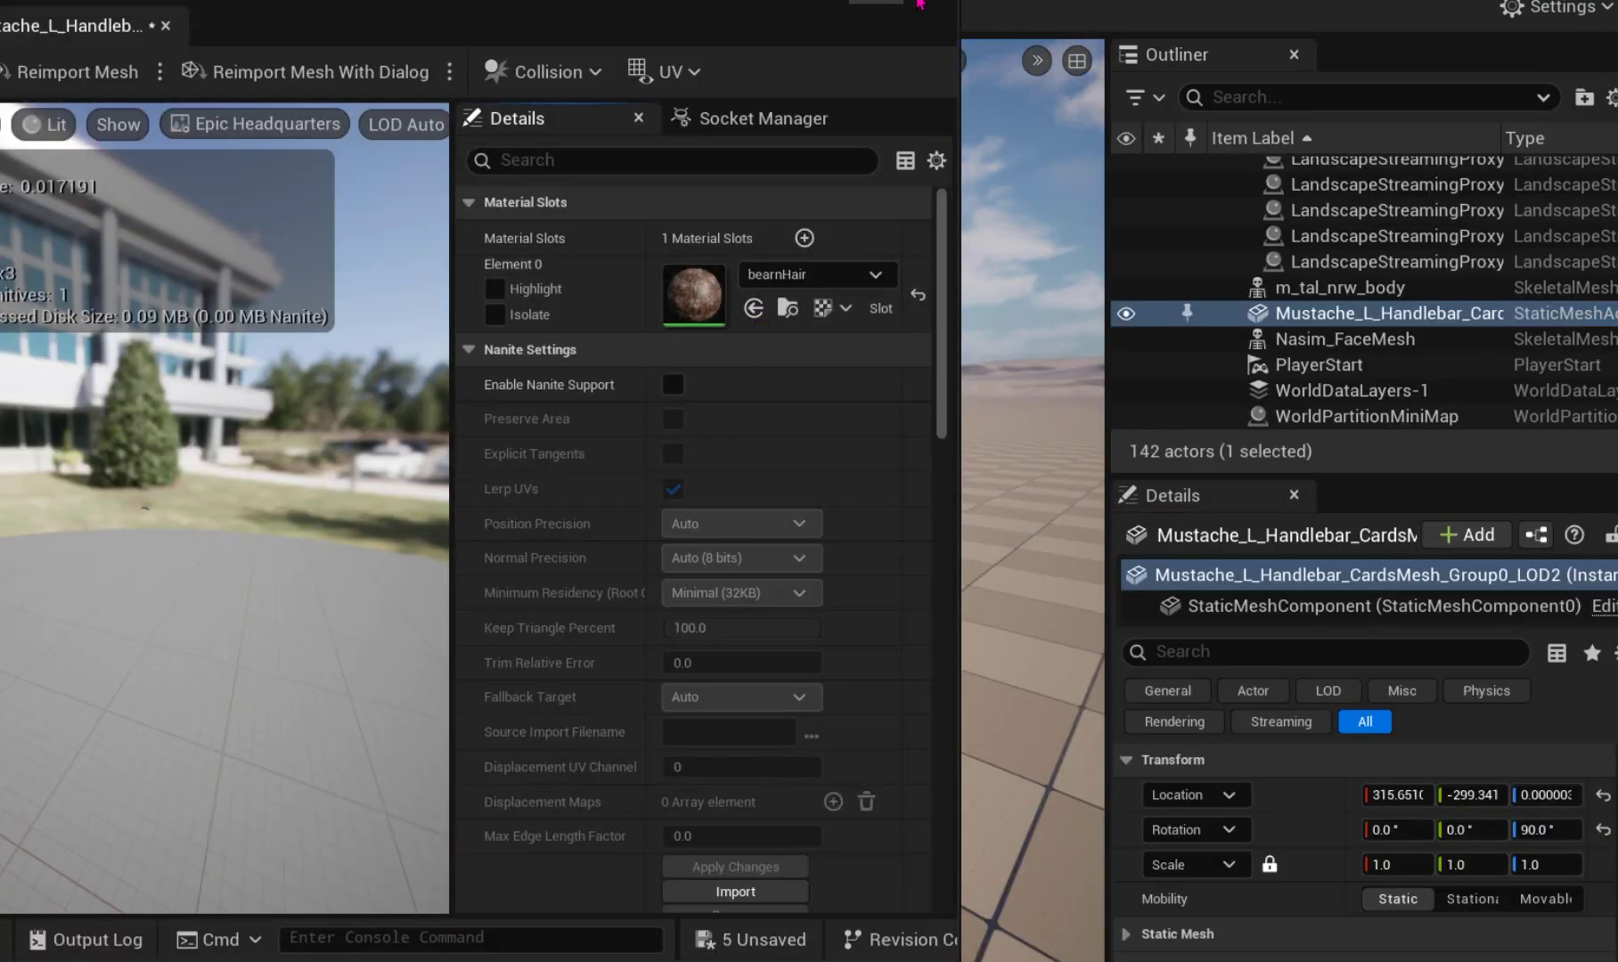
pyautogui.click(945, 9)
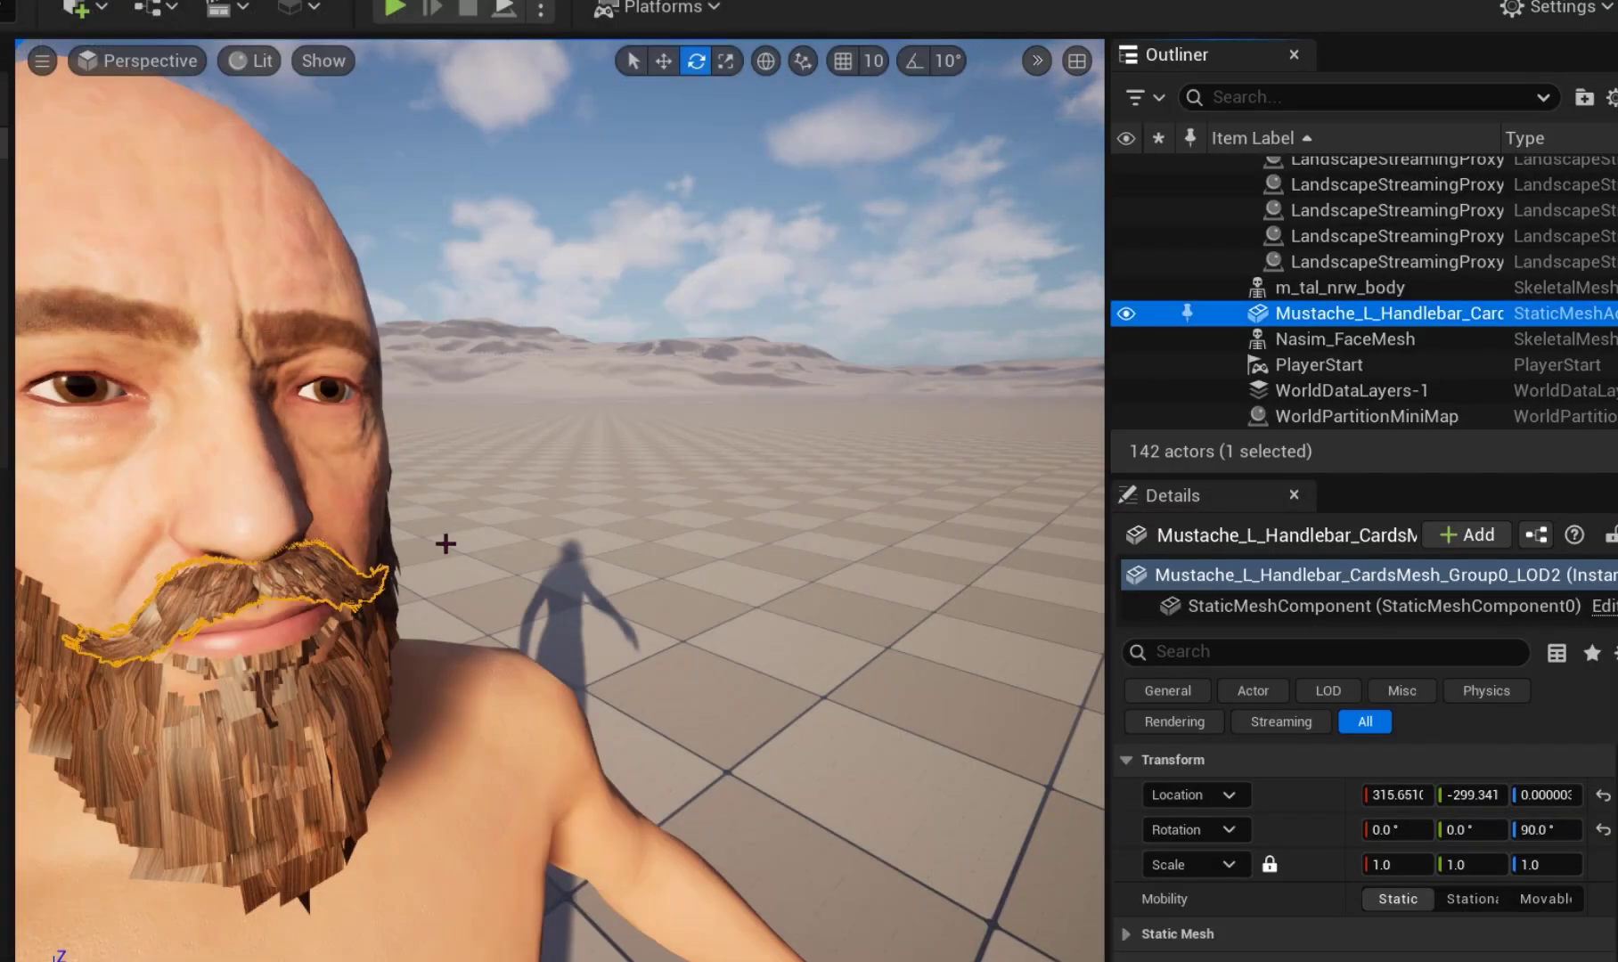
# Place the Hair_S_SweptUp_CardsMesh_Group0_LOD1 static mesh from Nasim/MaleHair_fro/Hair into the level.
pyautogui.moveTo(307, 679); pyautogui.dragTo(534, 797, button='middle')
pyautogui.hotkey('ctrl', 'space')
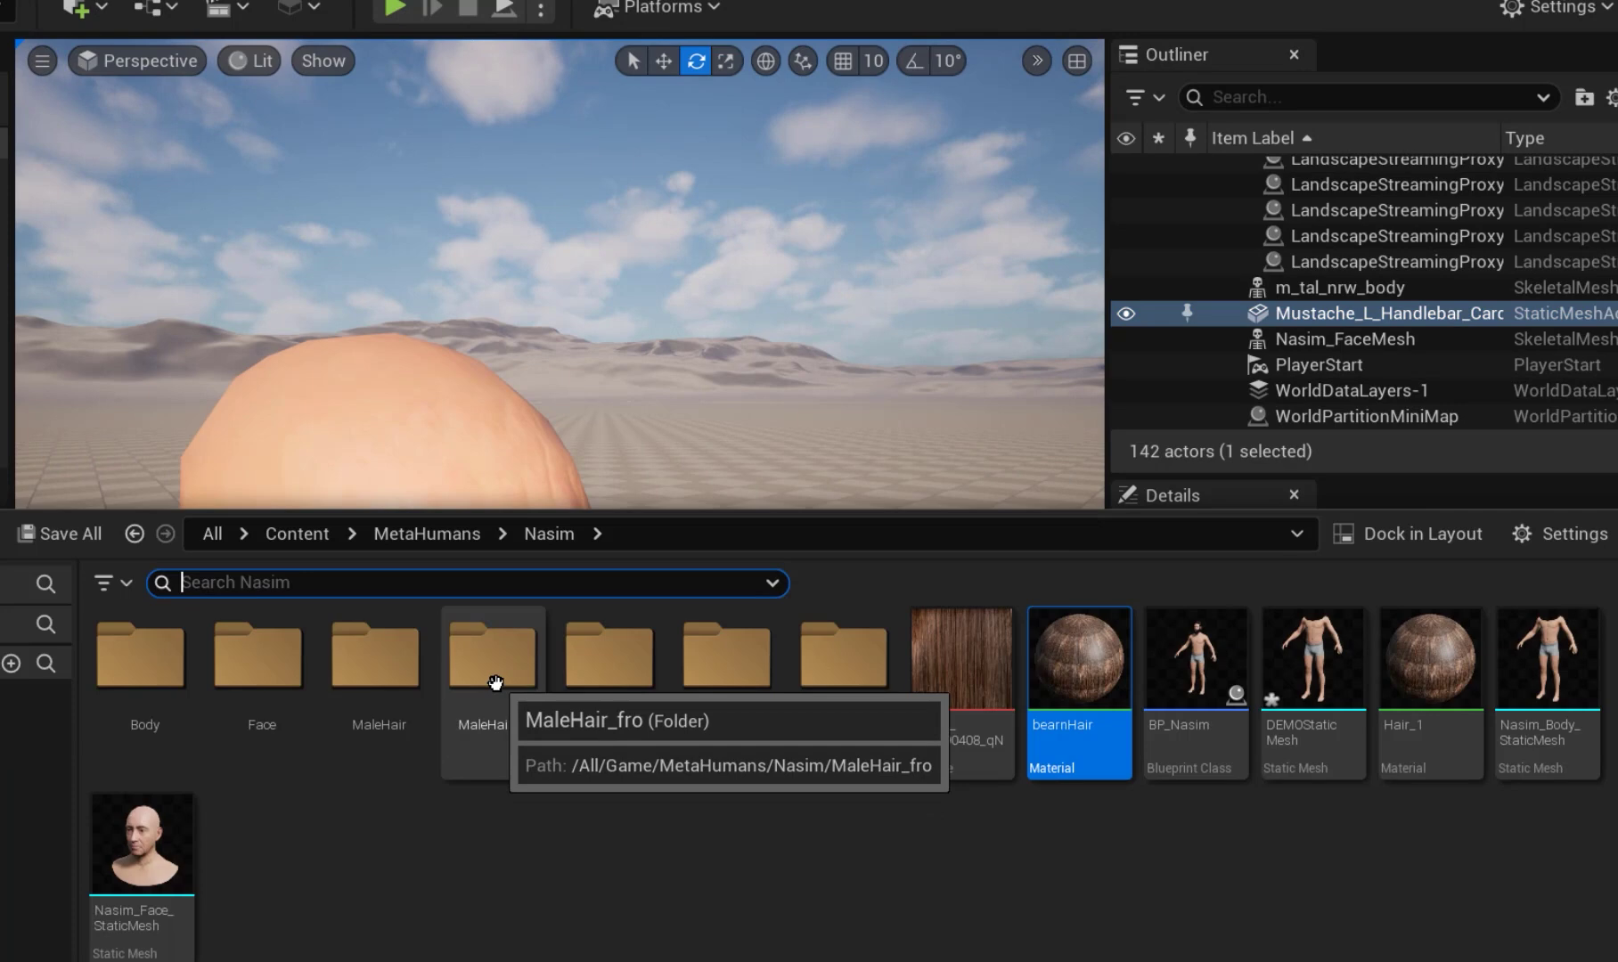
pyautogui.doubleClick(493, 660)
pyautogui.doubleClick(258, 664)
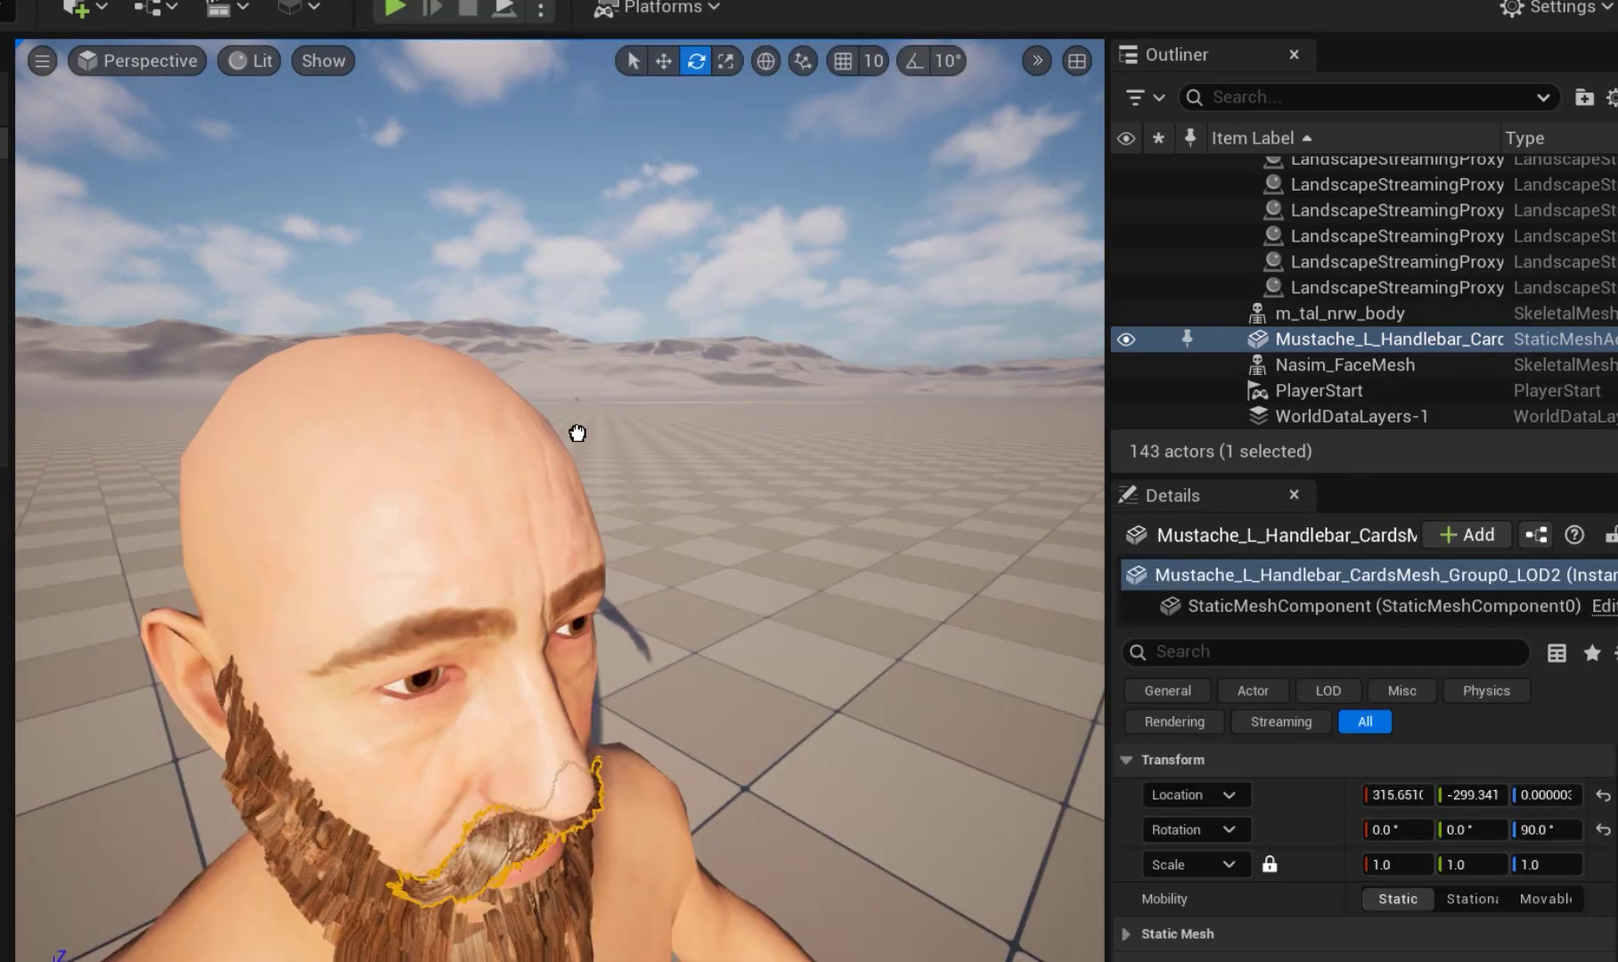
pyautogui.click(672, 407)
# Paste the copied location onto the swept-up hair mesh and set its Z rotation to 90°.
pyautogui.rightClick(1323, 802)
pyautogui.click(1415, 884)
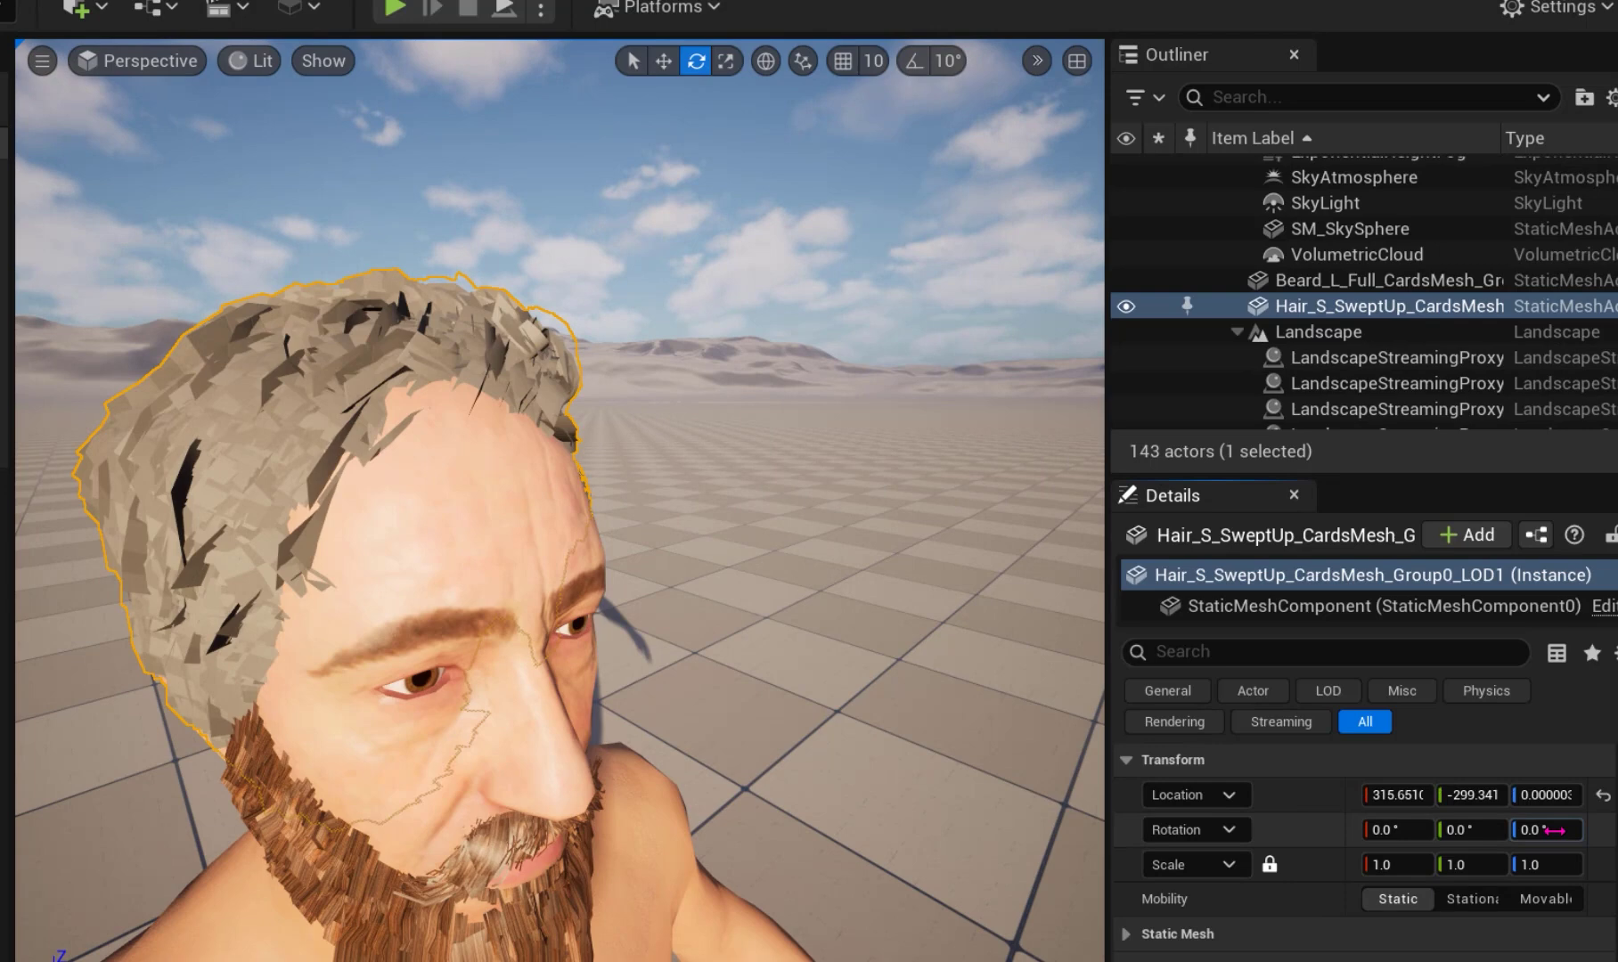
pyautogui.click(1554, 831)
pyautogui.write('90')
pyautogui.press('Return')
# Open the swept-up hair's static mesh asset and assign the bearnHair material from the Nasim folder to Element 0.
pyautogui.rightClick(1337, 306)
pyautogui.click(855, 120)
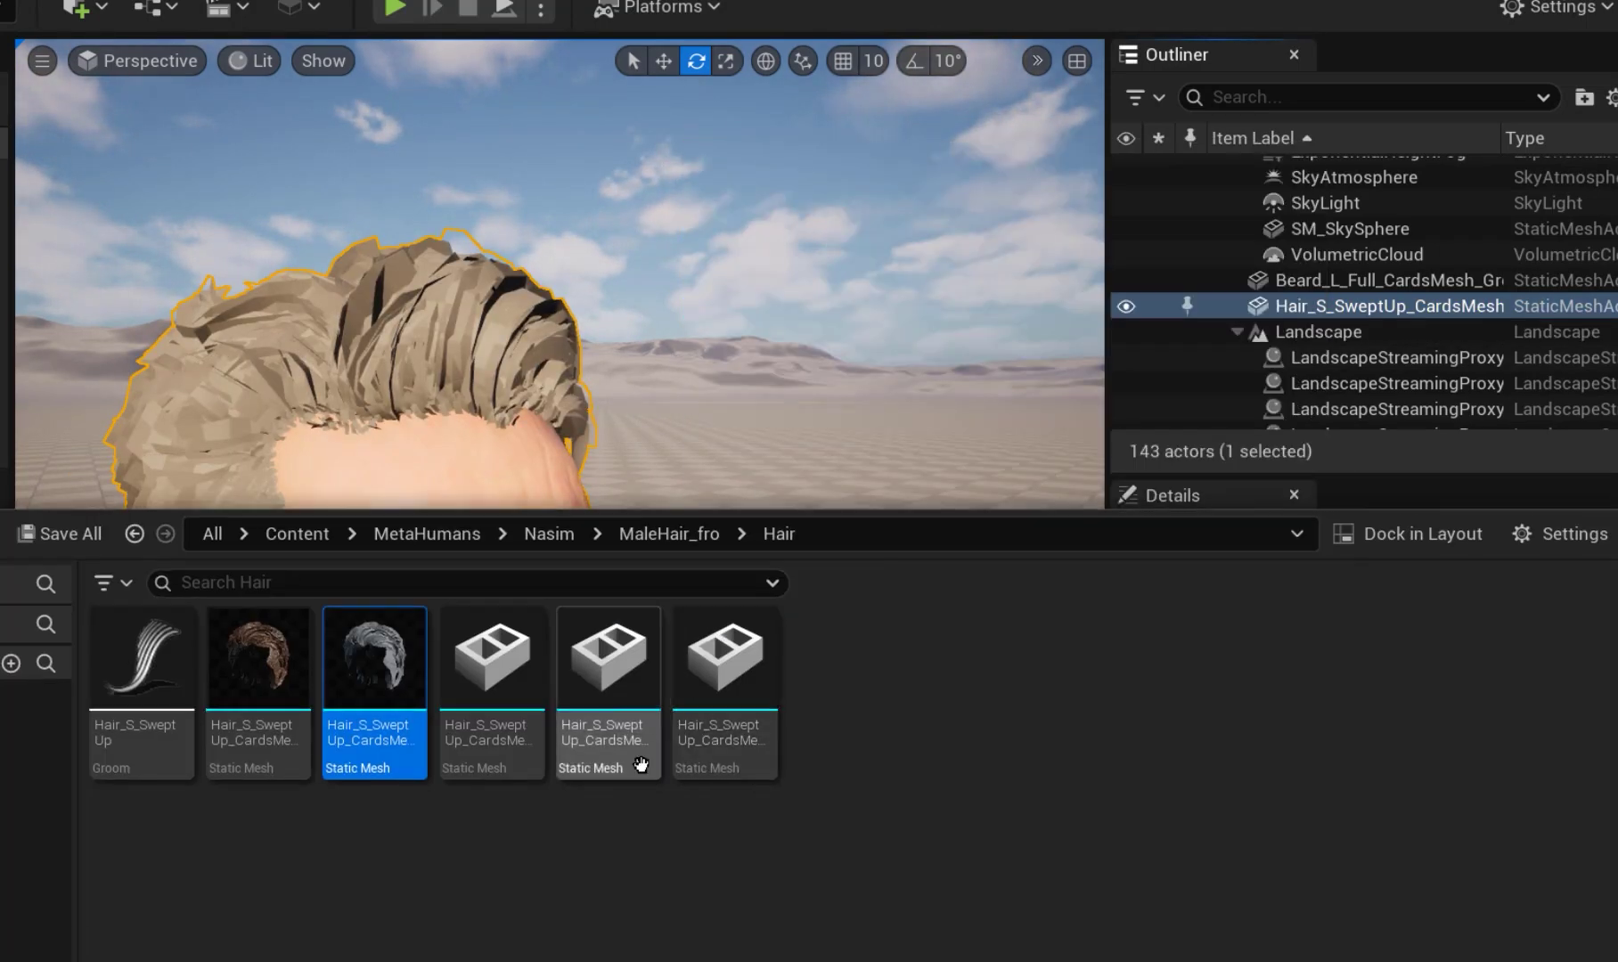
pyautogui.doubleClick(385, 696)
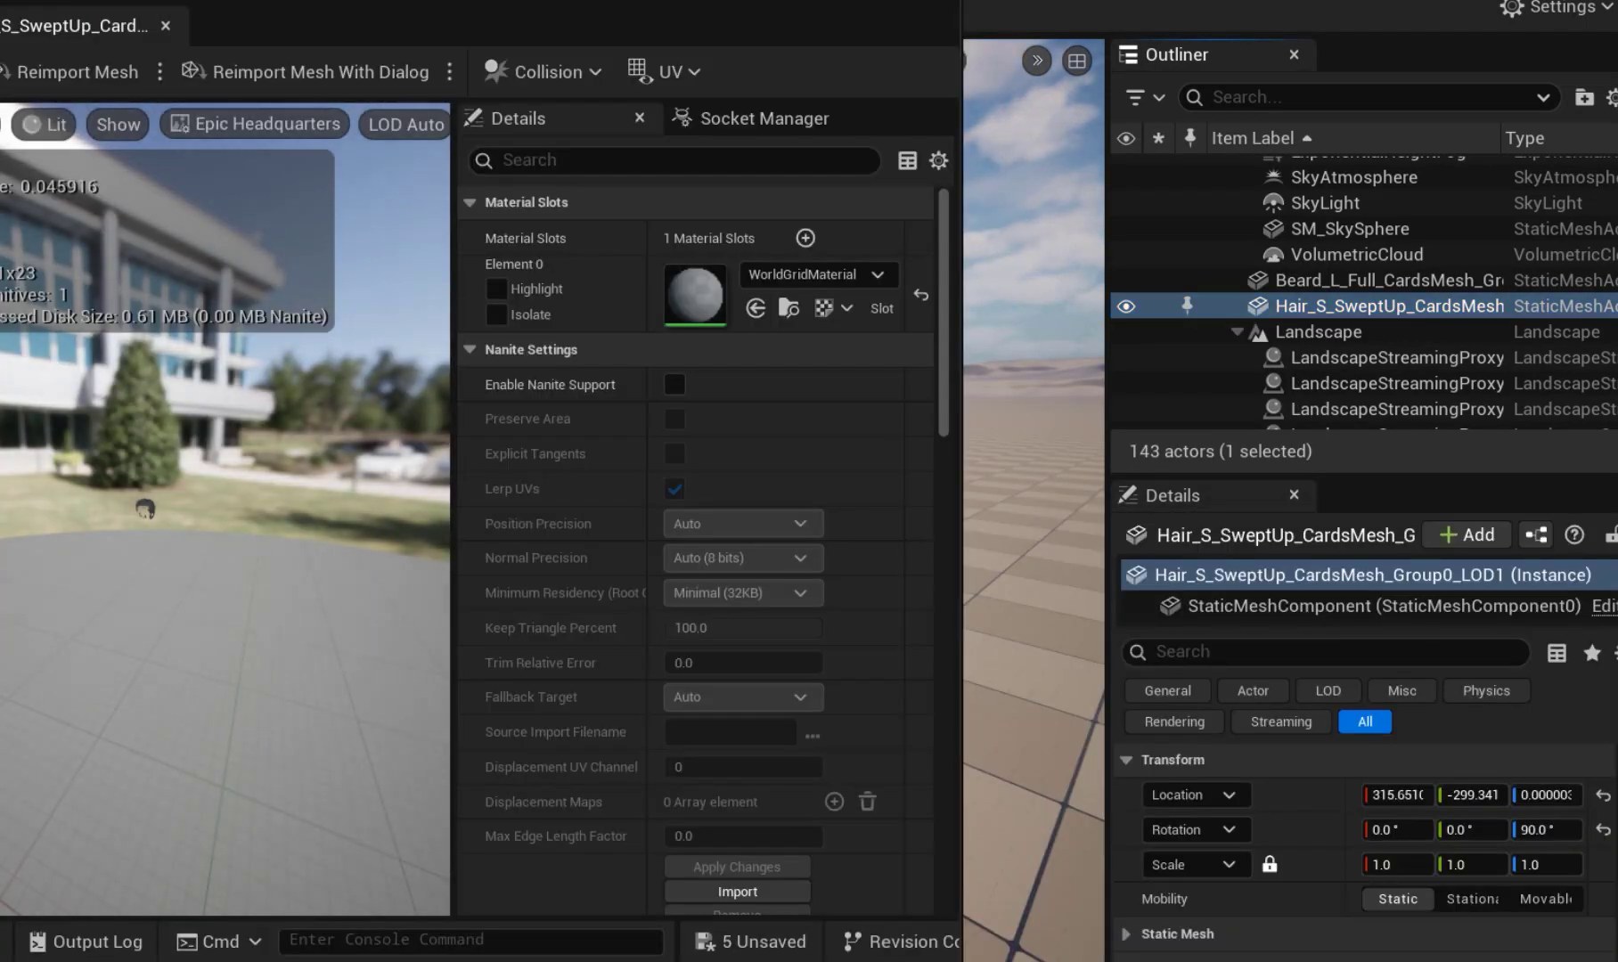
pyautogui.moveTo(680, 4); pyautogui.dragTo(898, 821)
pyautogui.click(549, 534)
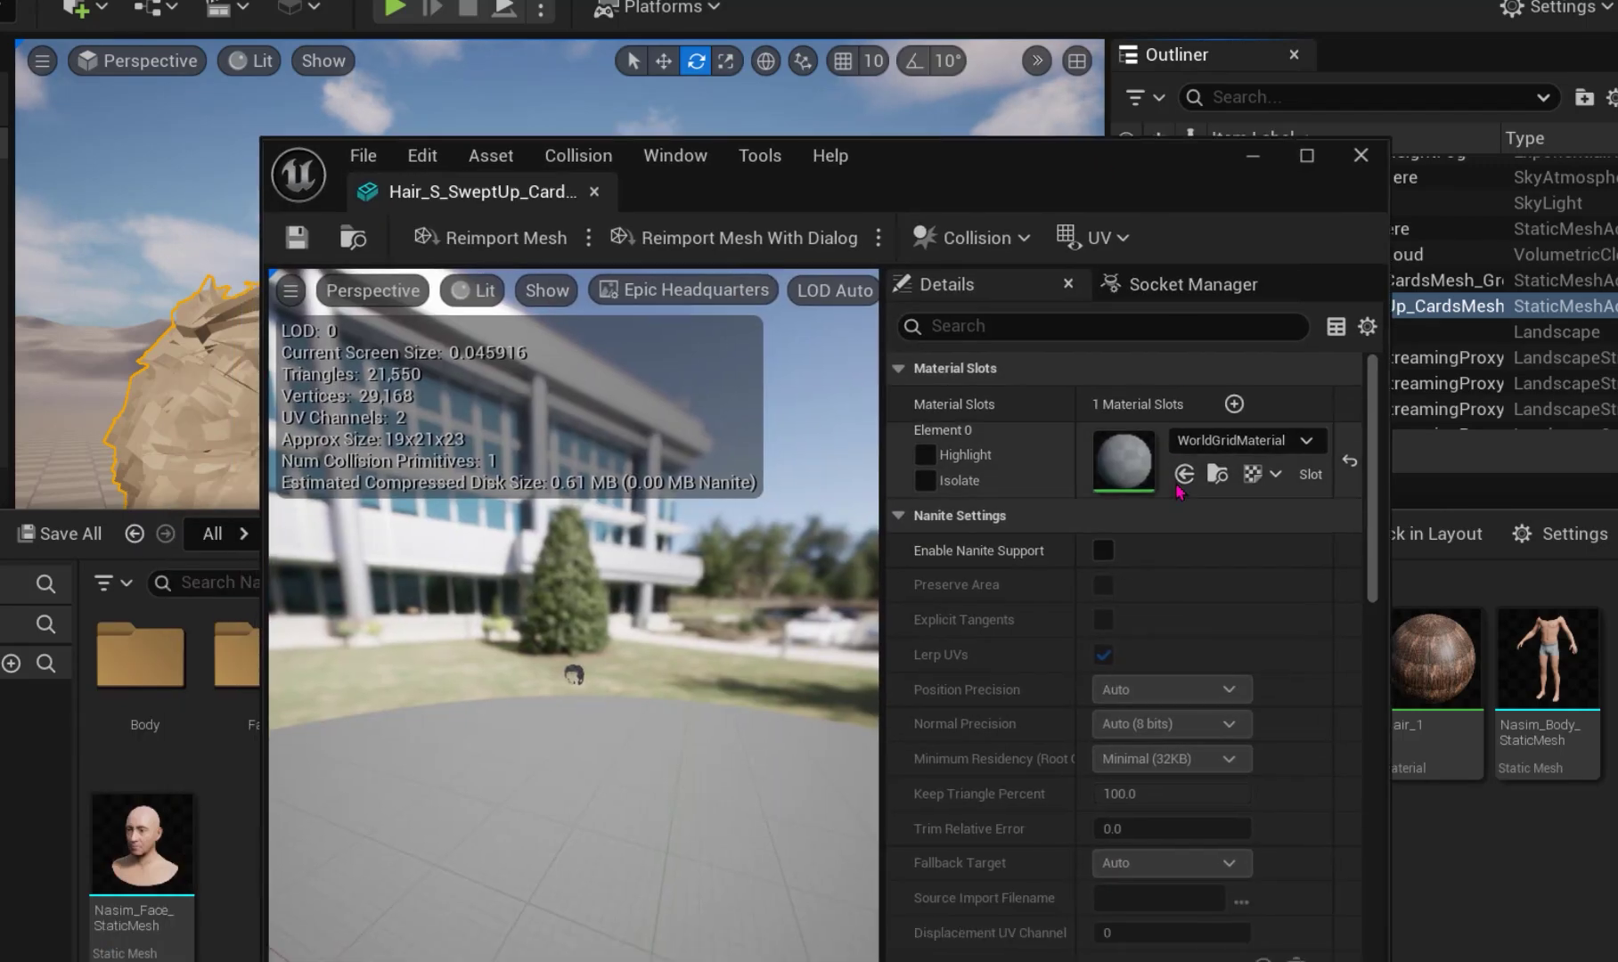
pyautogui.click(1172, 481)
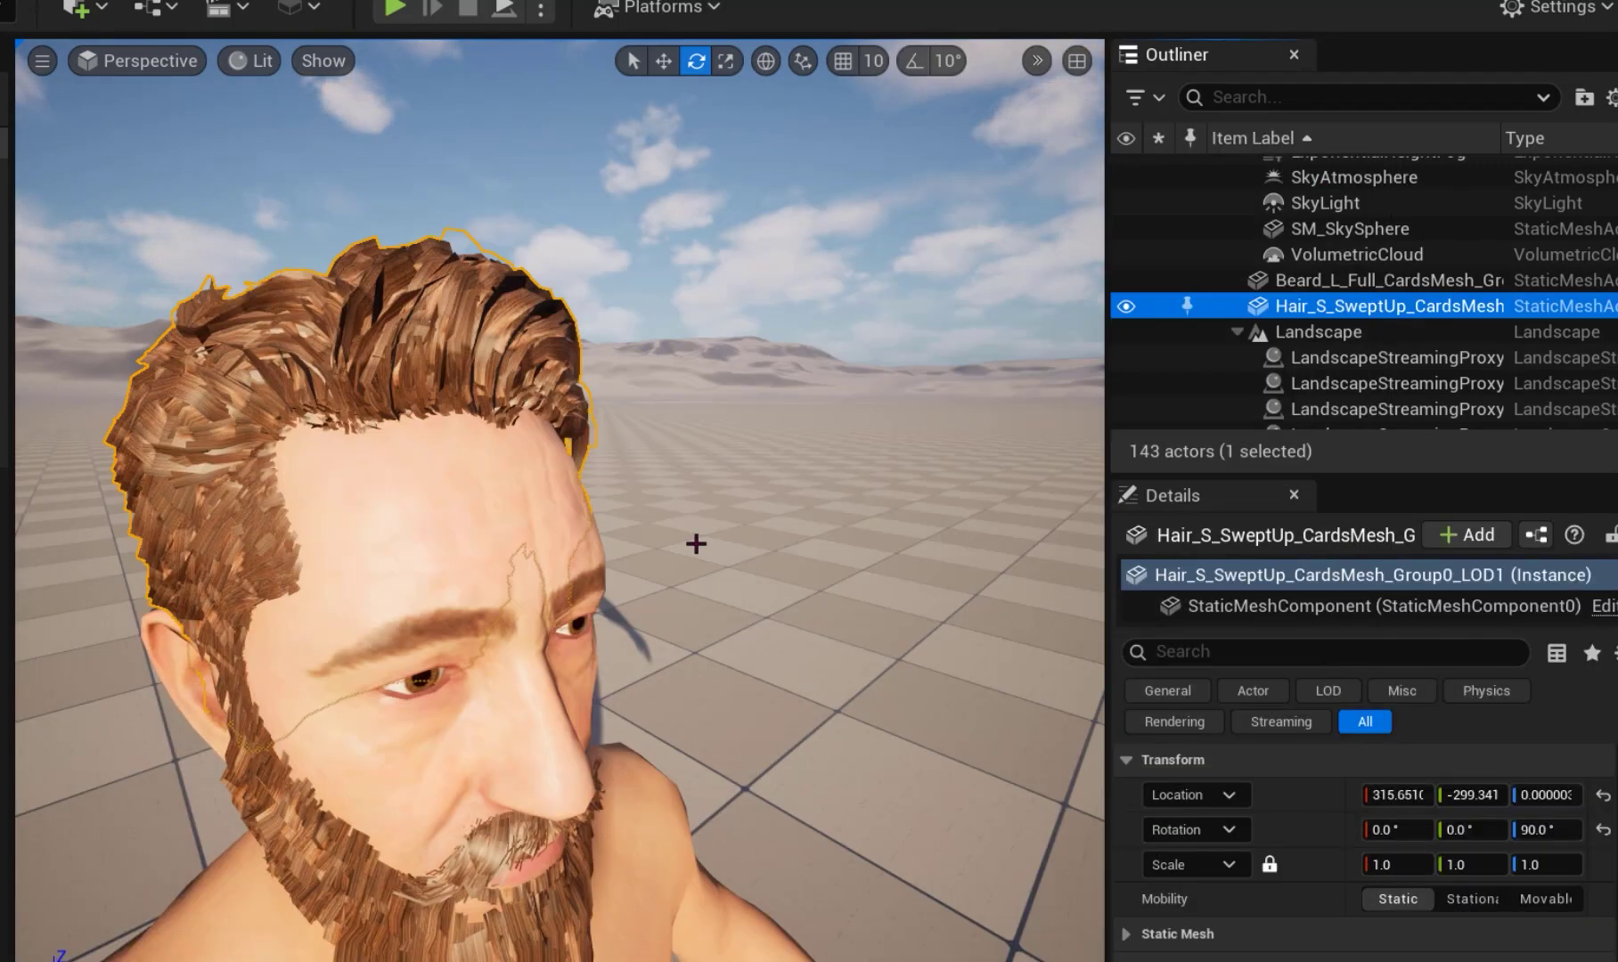
# Convert the Nasim_FaceMesh head to a static mesh named FaceDEMO, saved in the MetaHumans/Nasim folder.
pyautogui.scroll(-4, 567, 621)
pyautogui.moveTo(566, 621); pyautogui.dragTo(531, 701, button='middle')
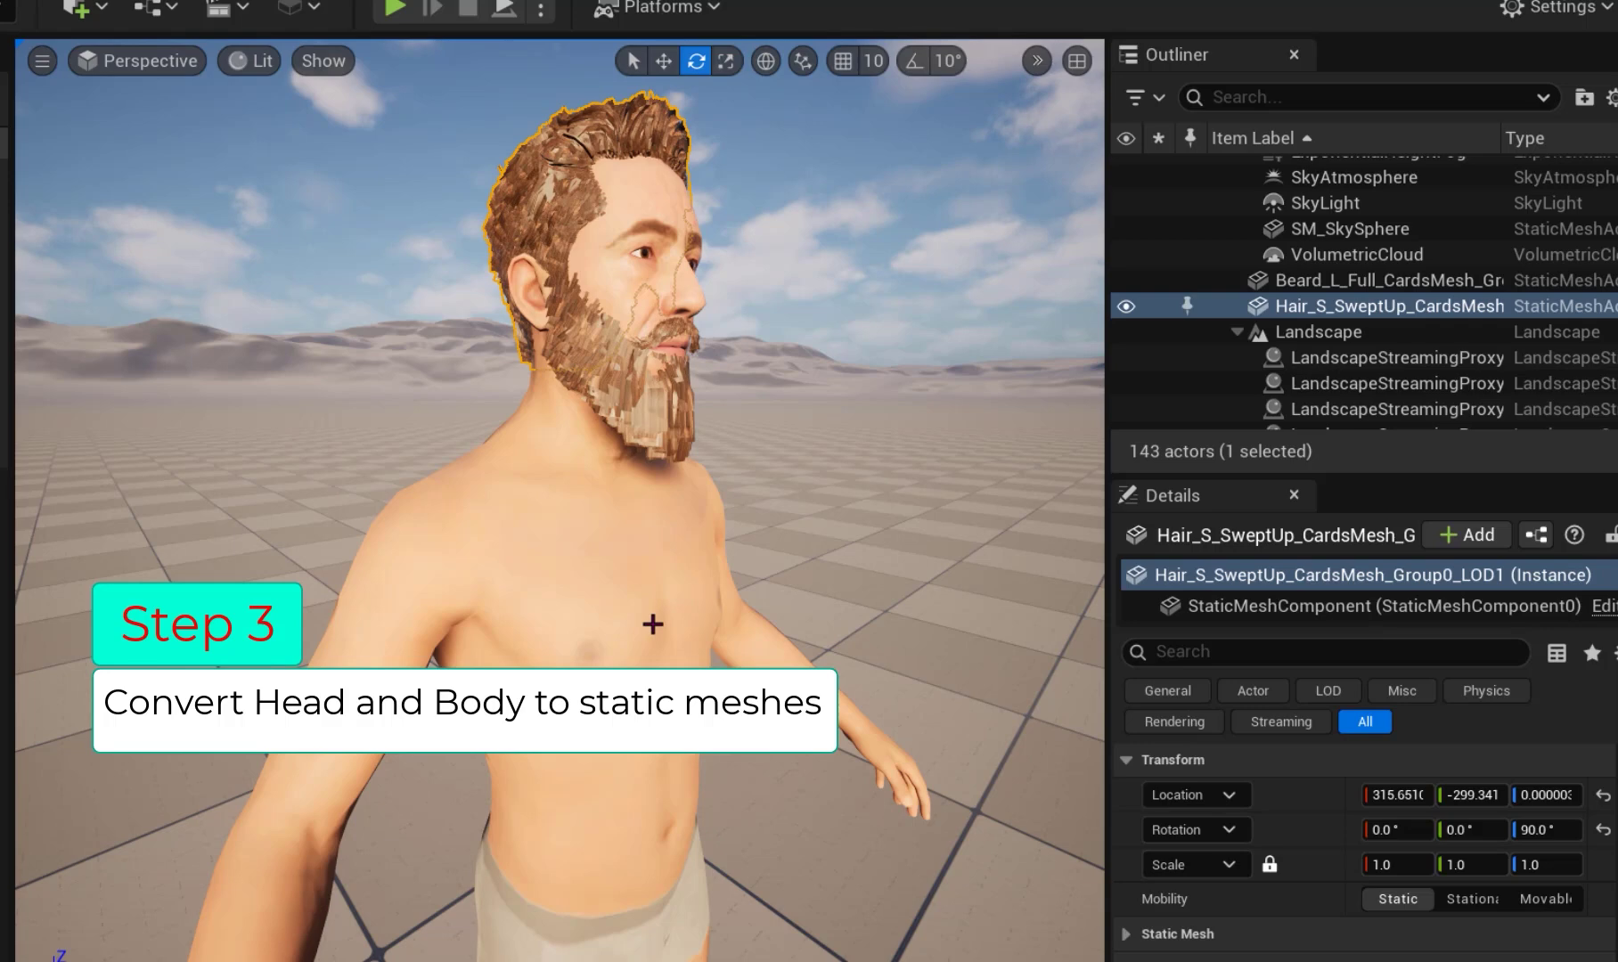
pyautogui.click(655, 606)
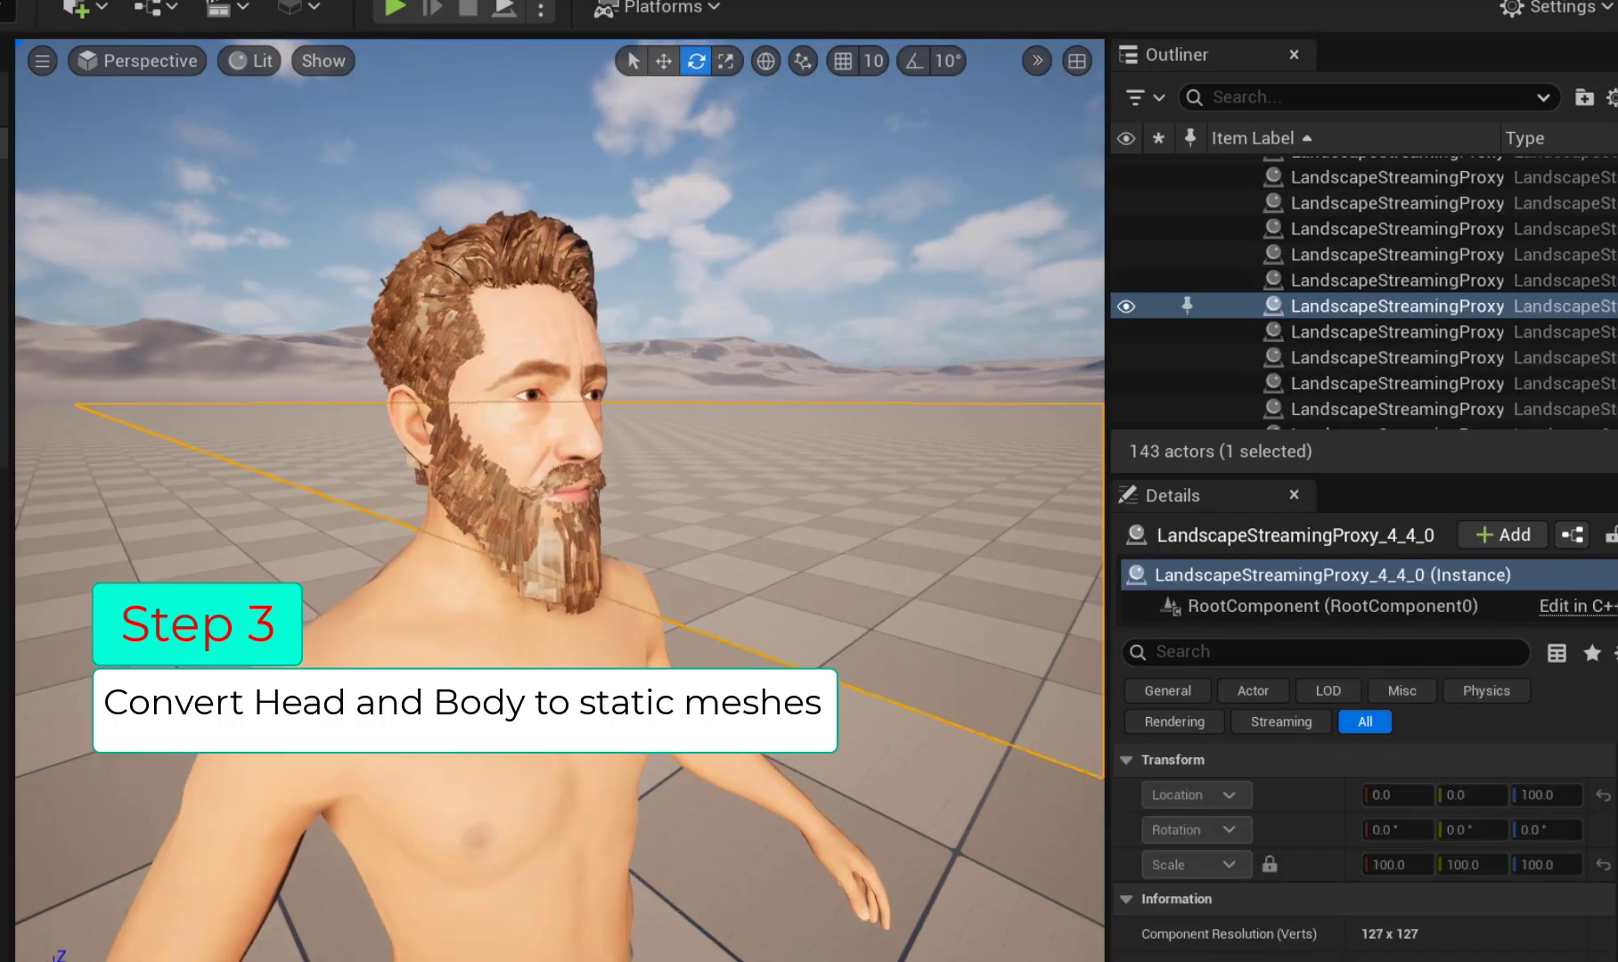
pyautogui.click(534, 682)
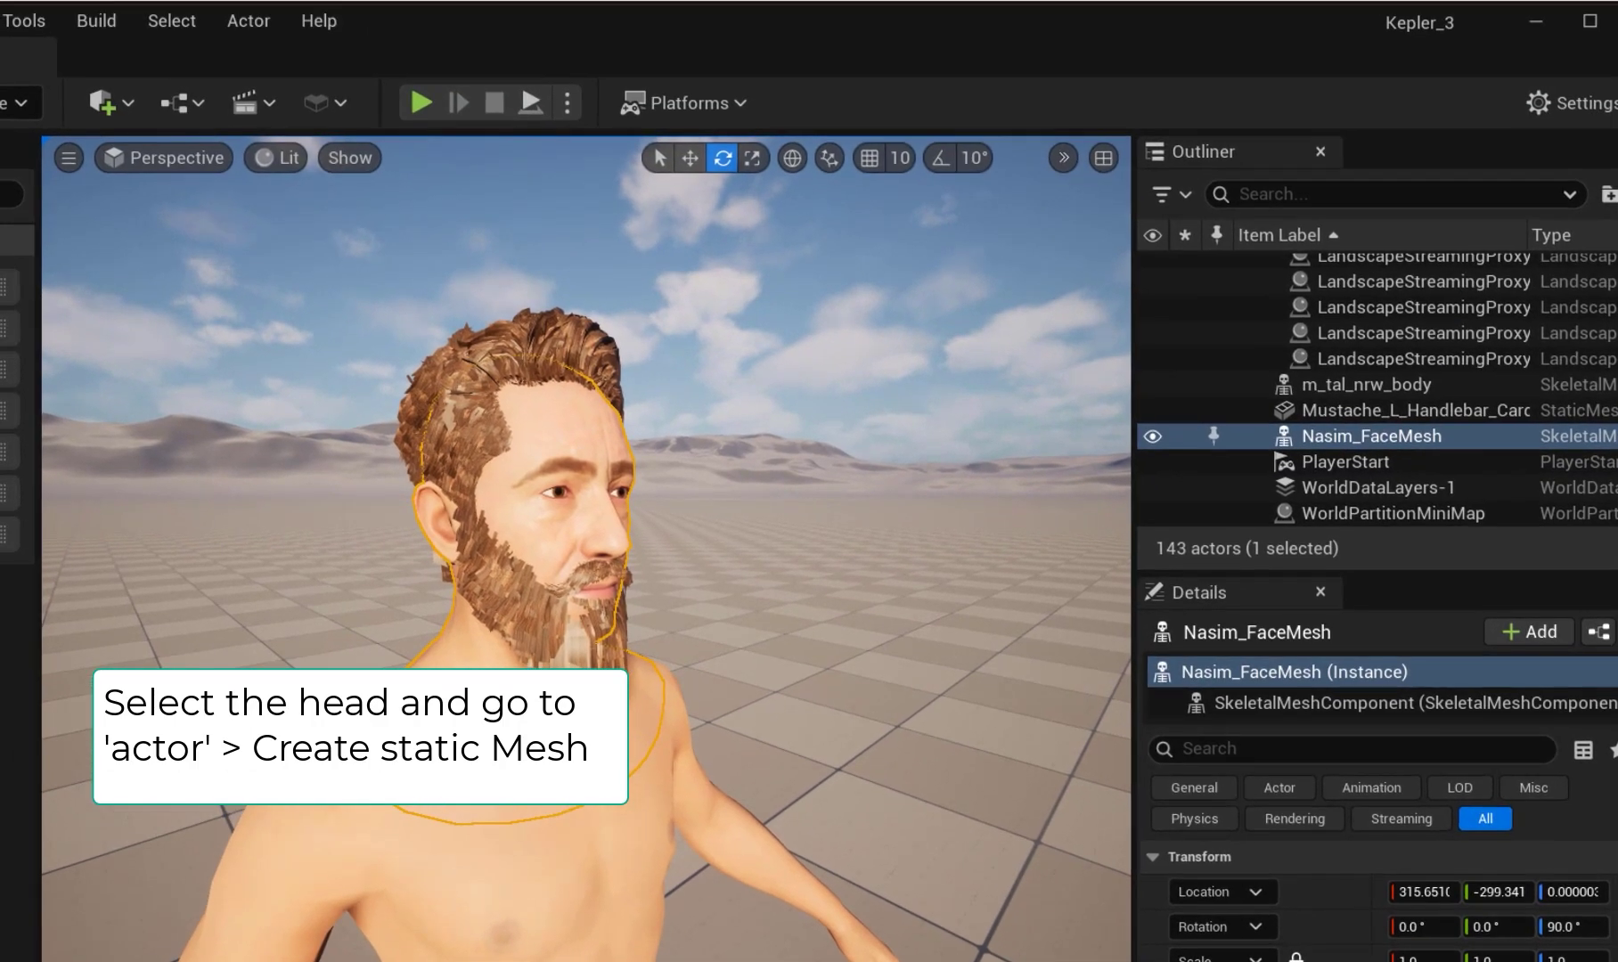
pyautogui.click(246, 21)
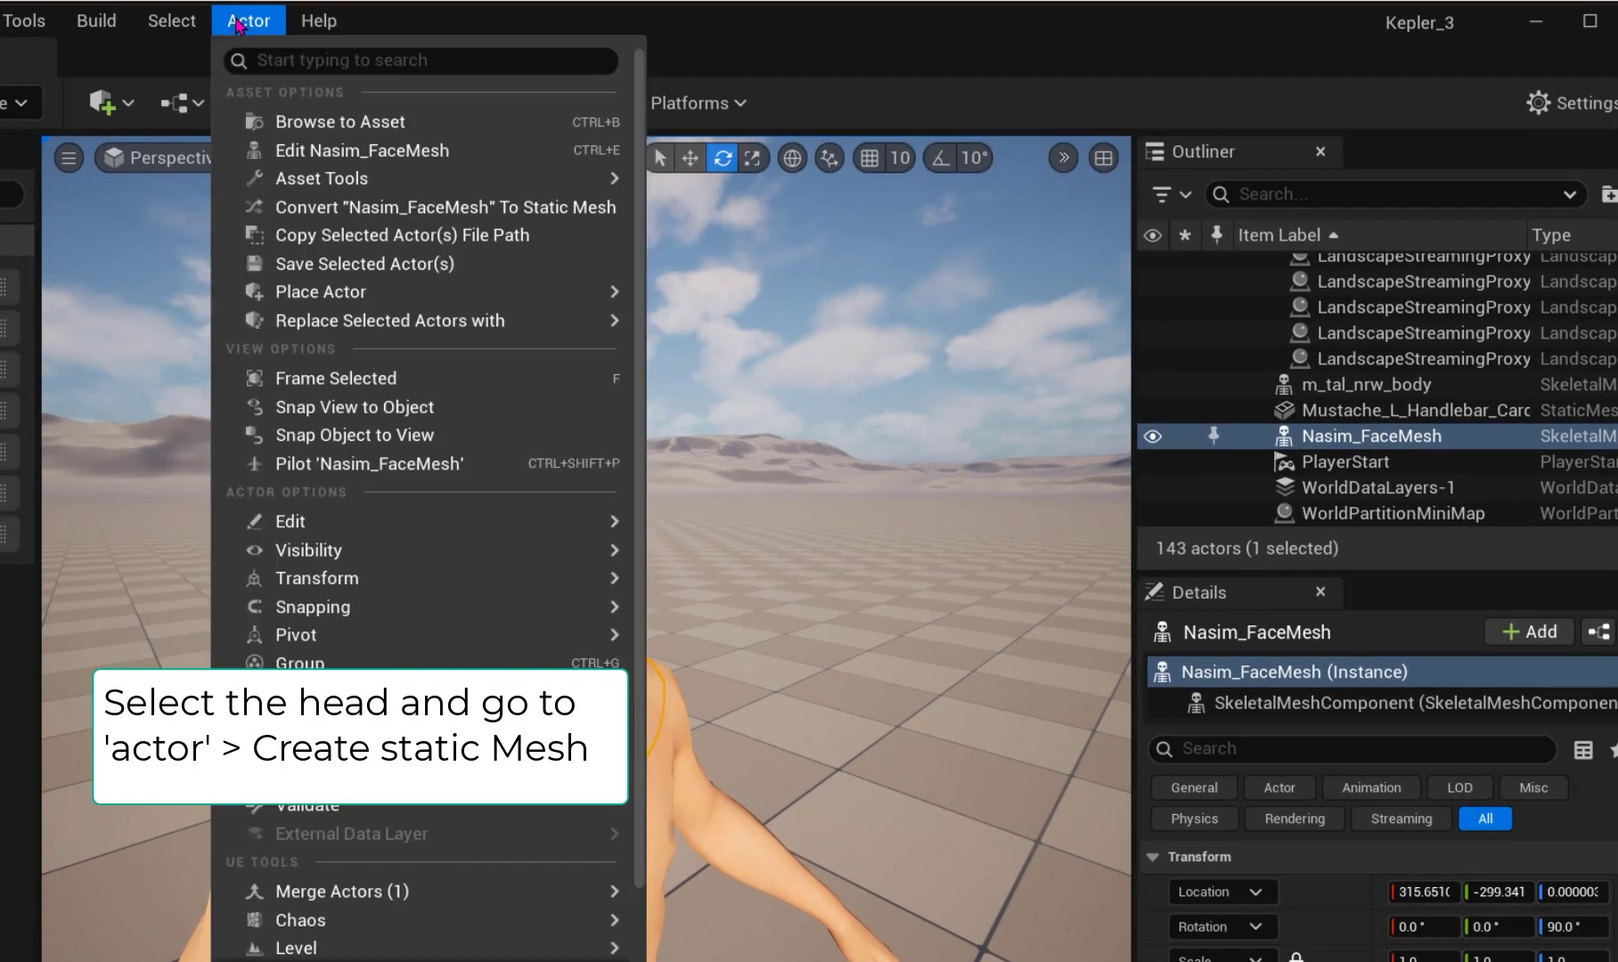
pyautogui.click(334, 214)
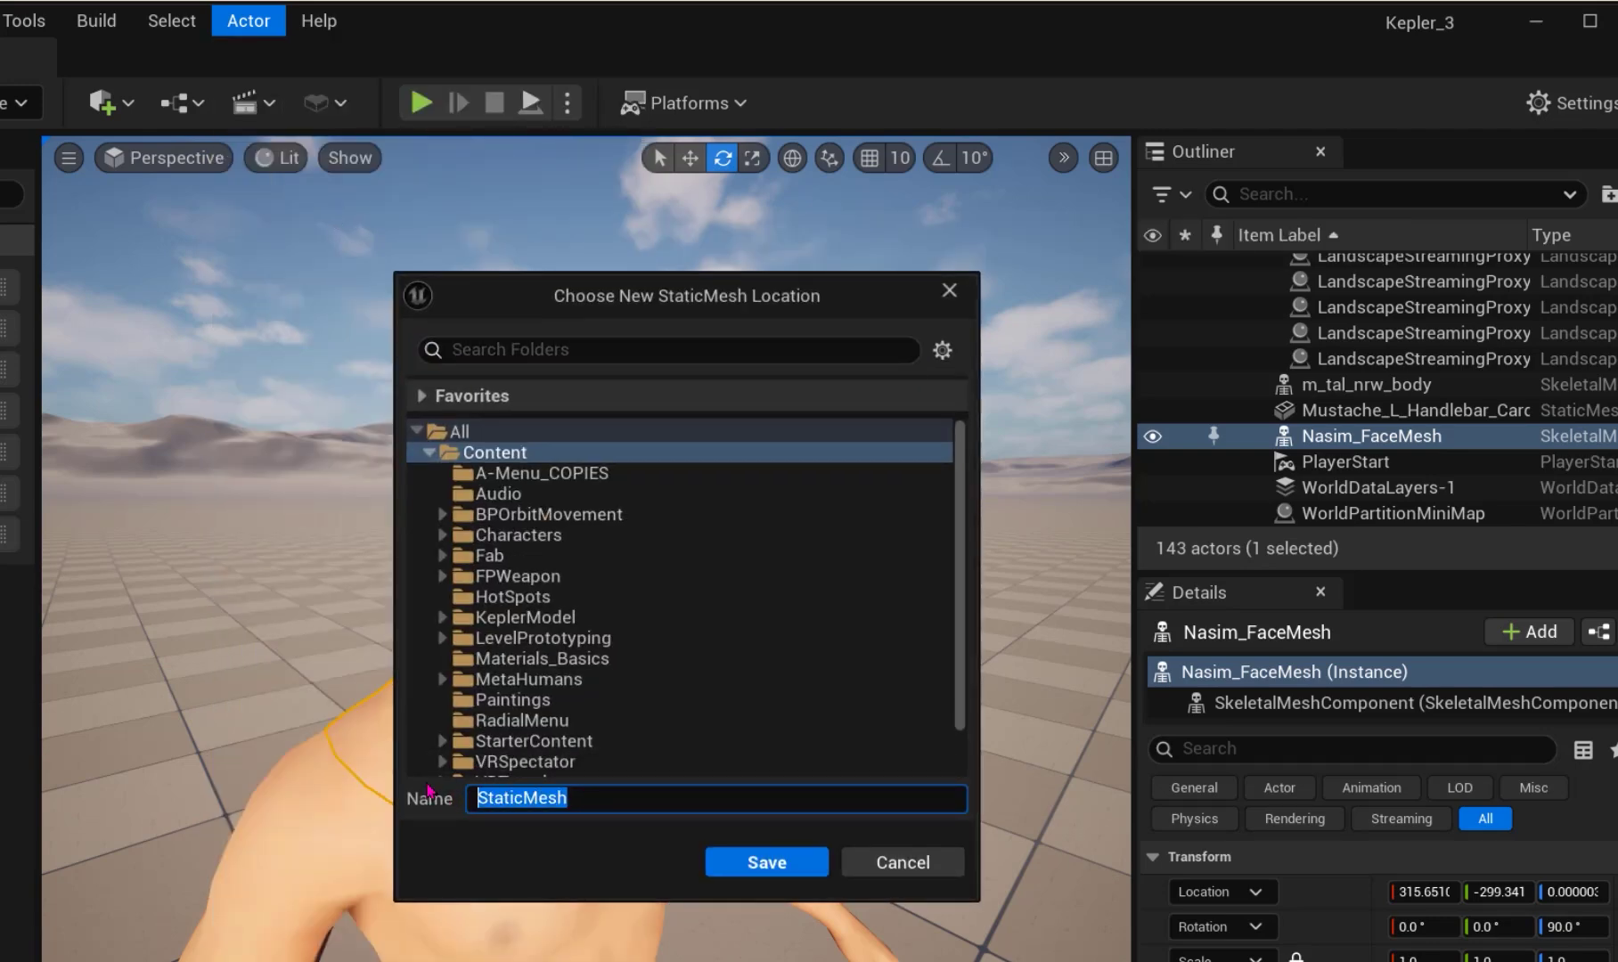
pyautogui.write('FaceDEMO')
pyautogui.doubleClick(528, 679)
pyautogui.doubleClick(509, 724)
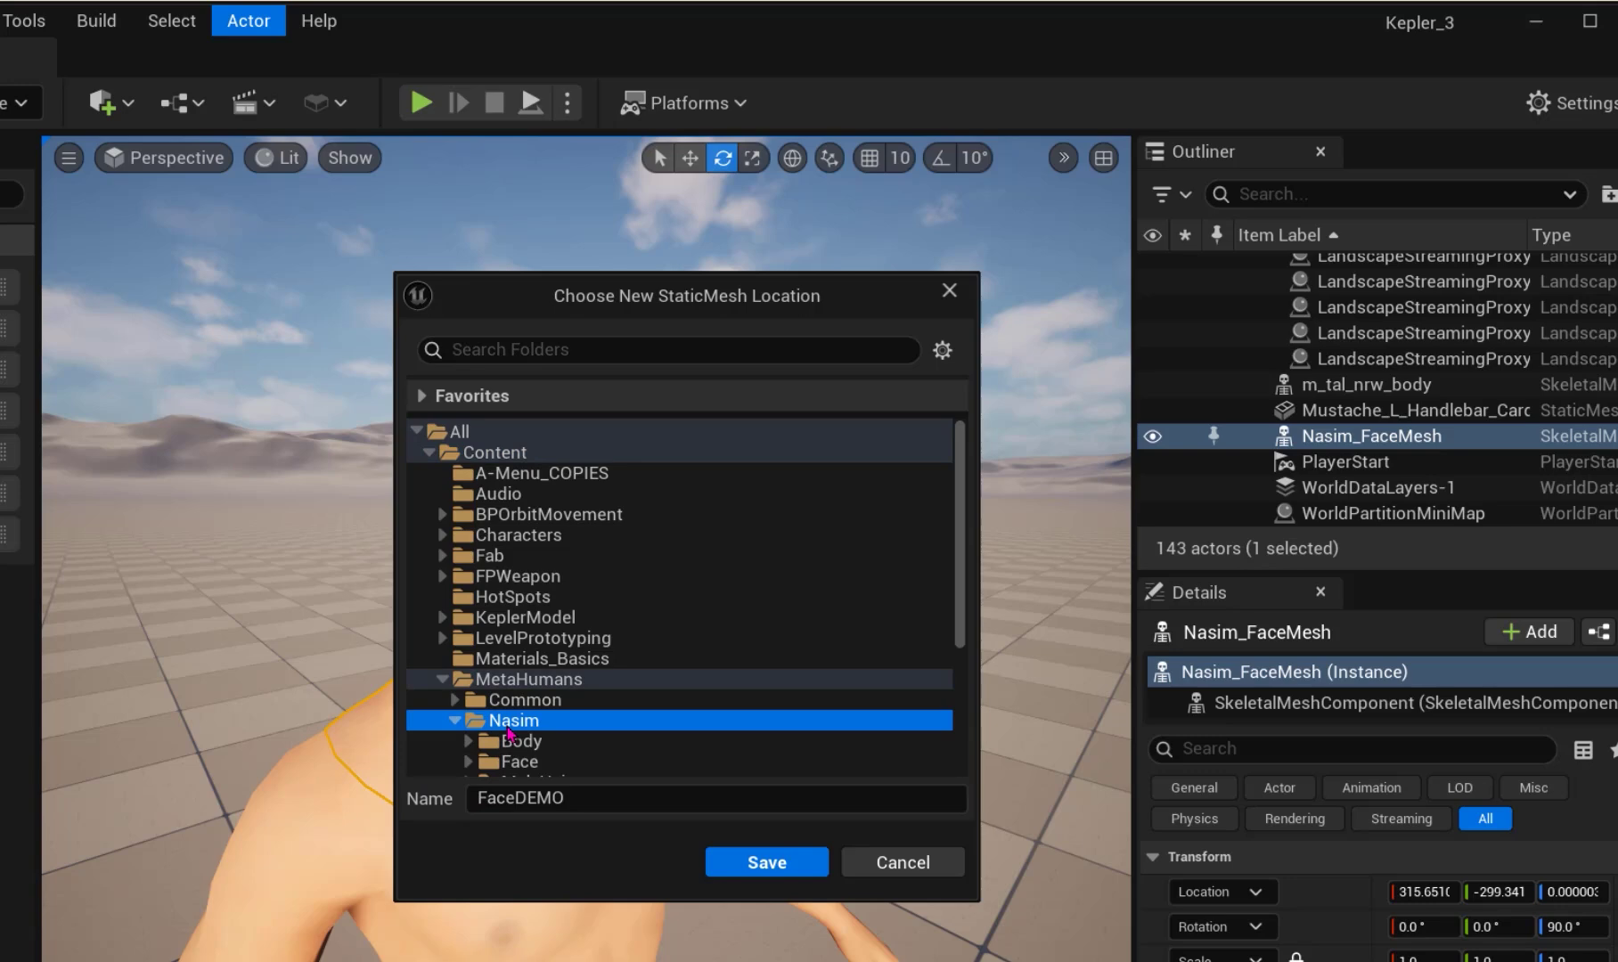
pyautogui.click(751, 861)
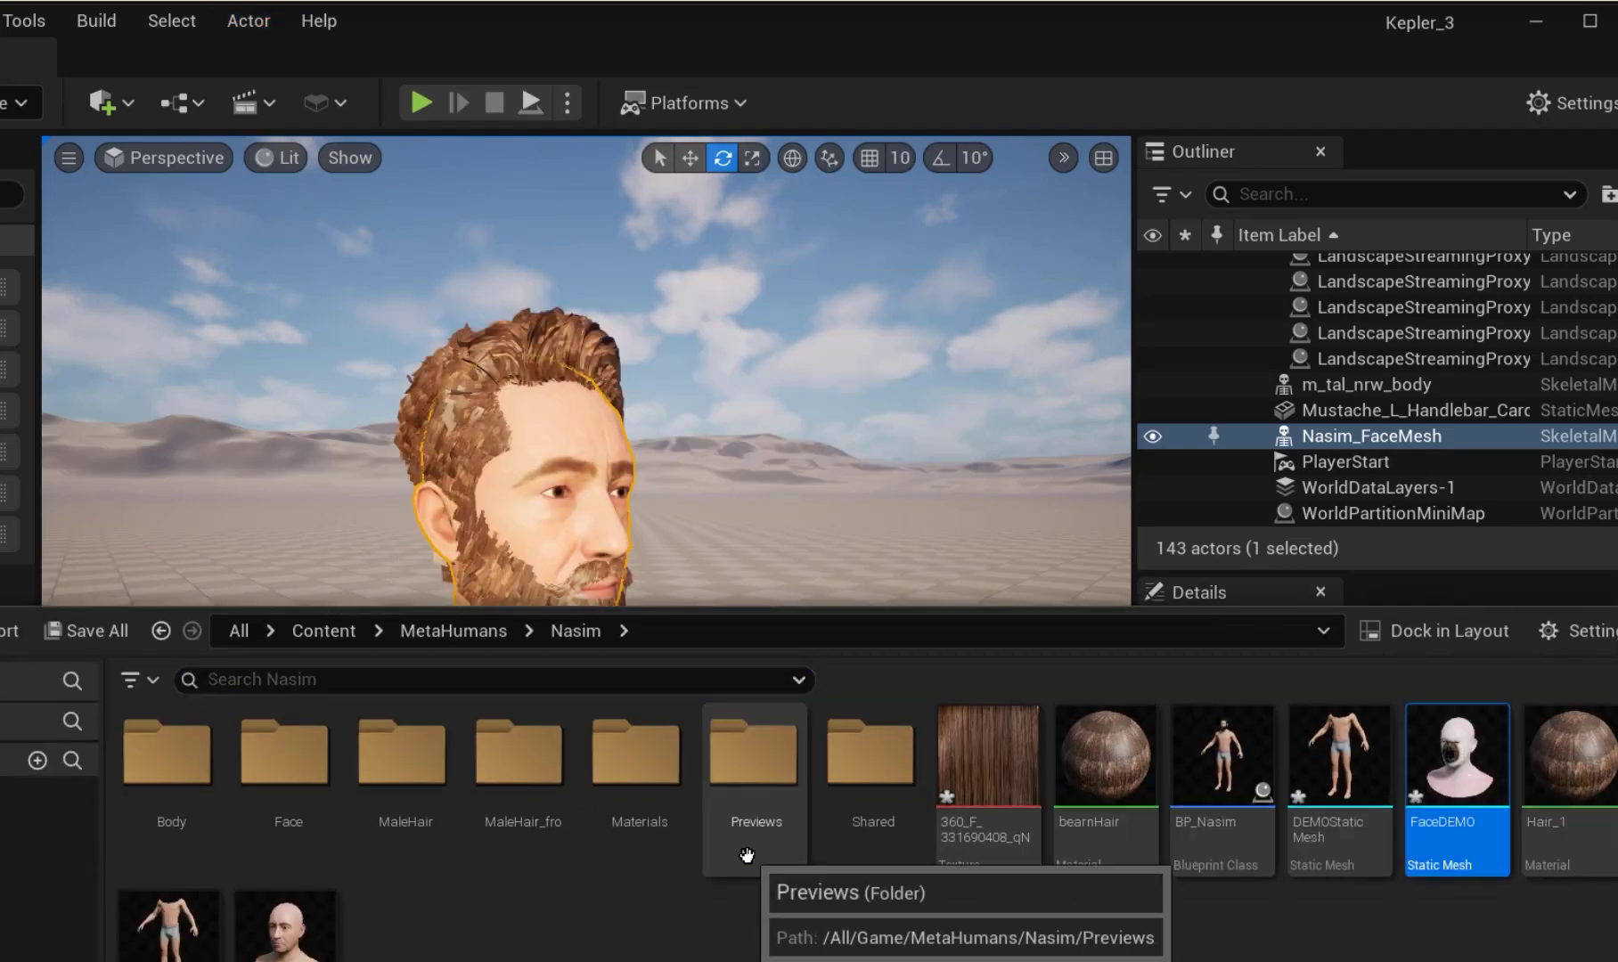
# Open the FaceDEMO static mesh asset and inspect the head's materials up close.
pyautogui.doubleClick(1481, 773)
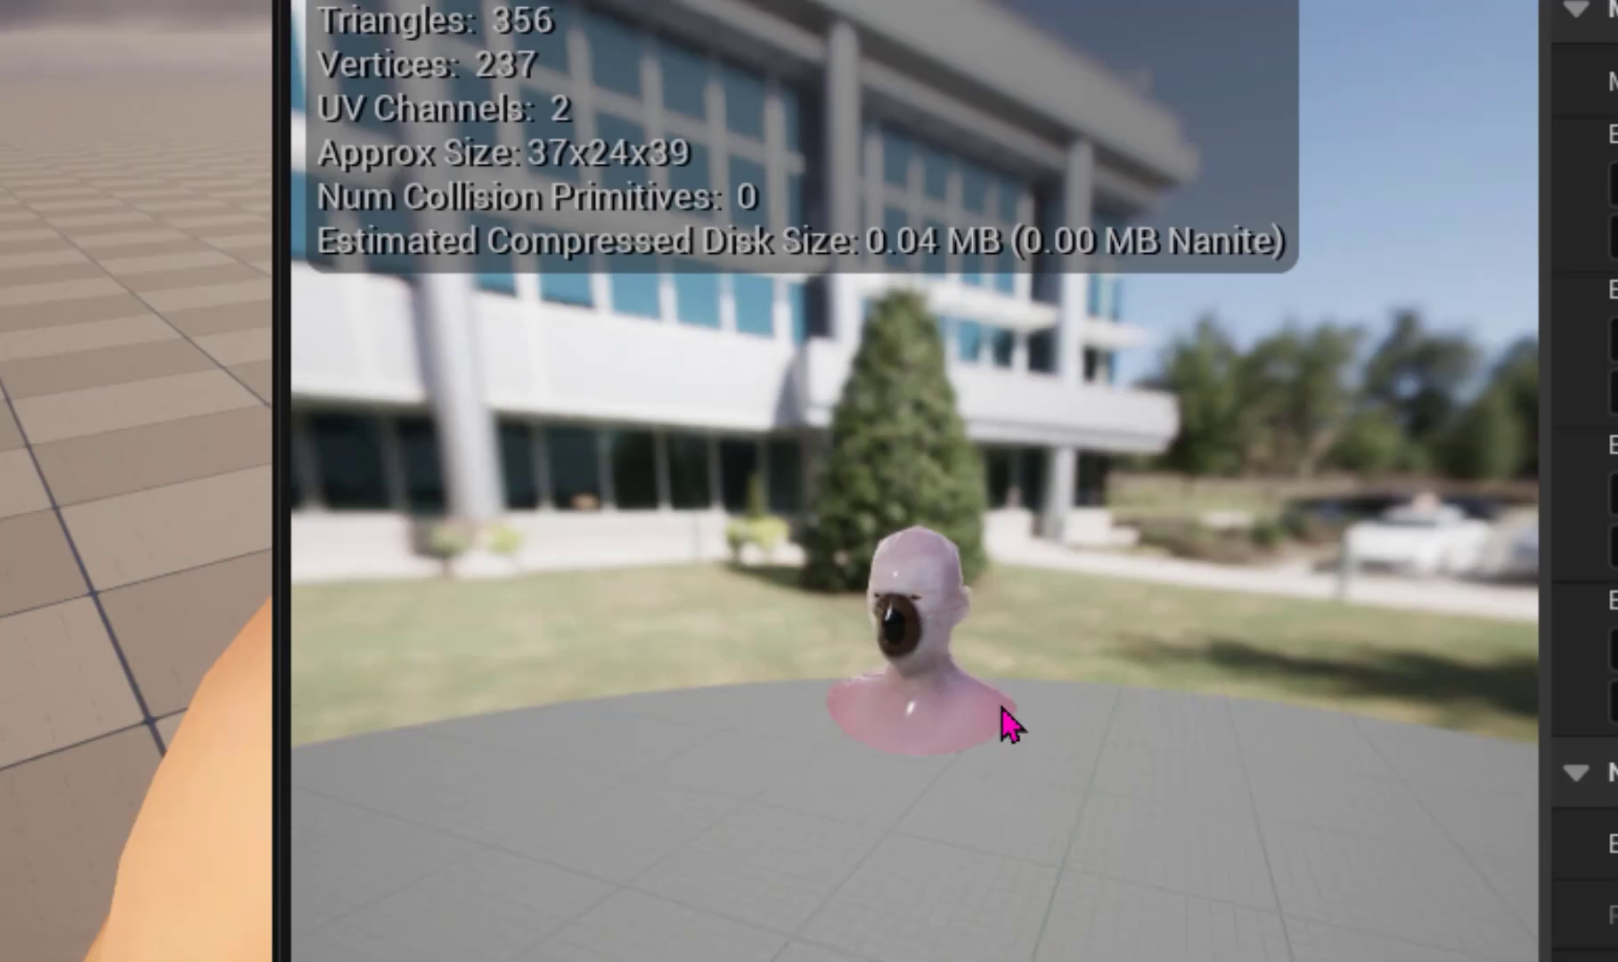
pyautogui.scroll(8, 995, 708)
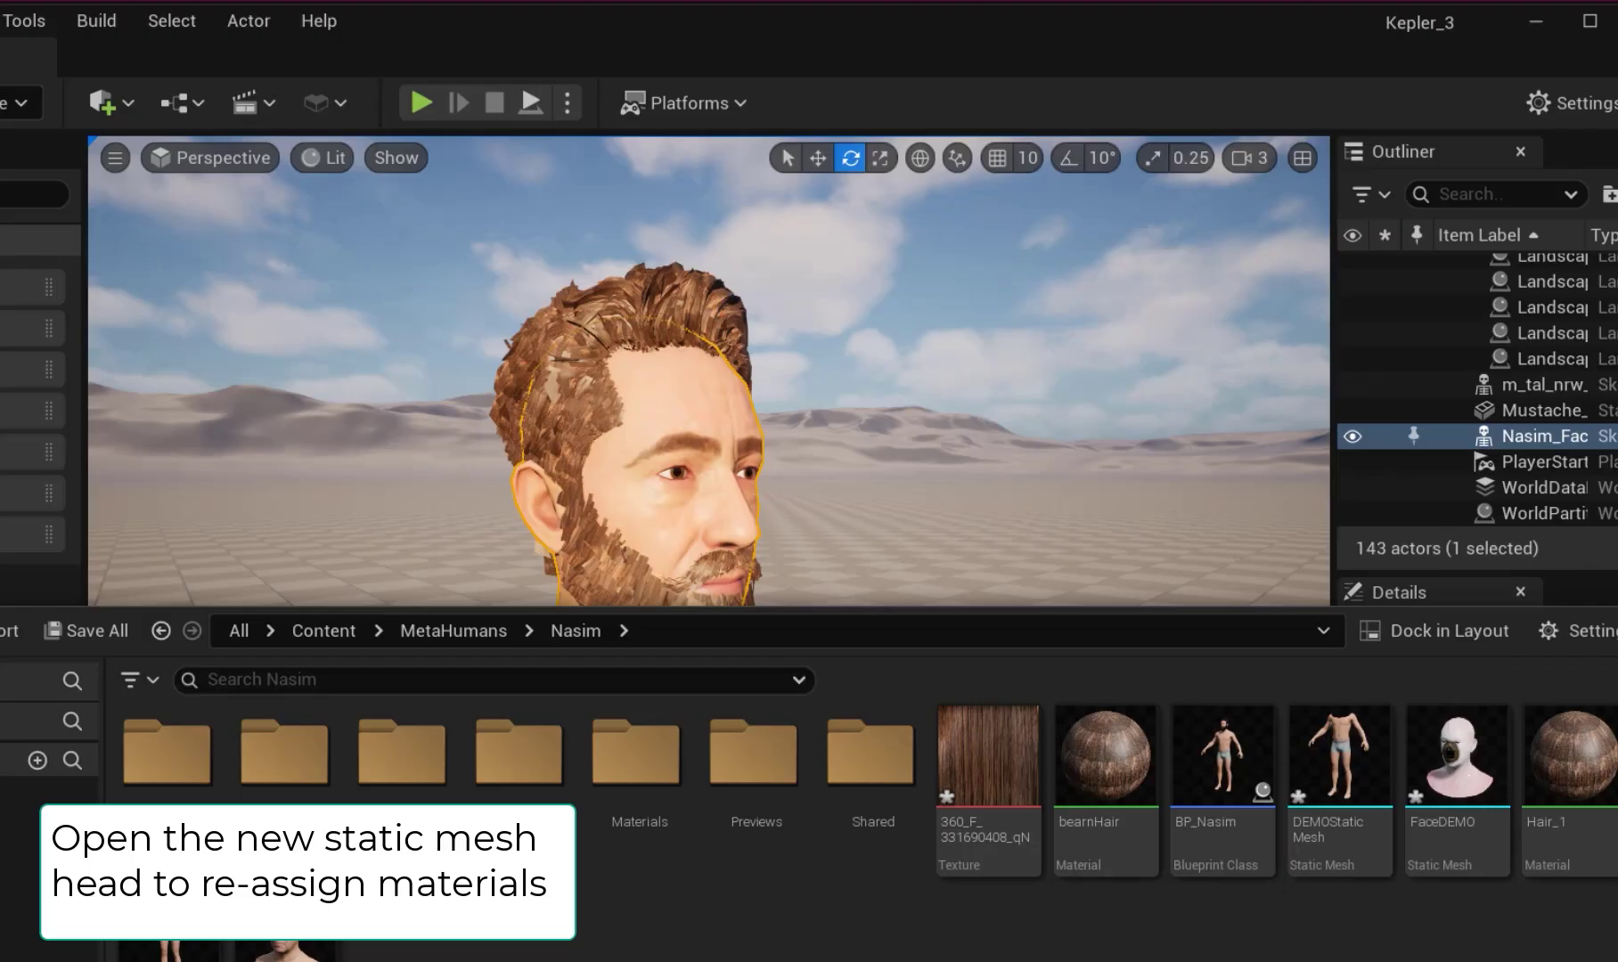
pyautogui.click(1448, 789)
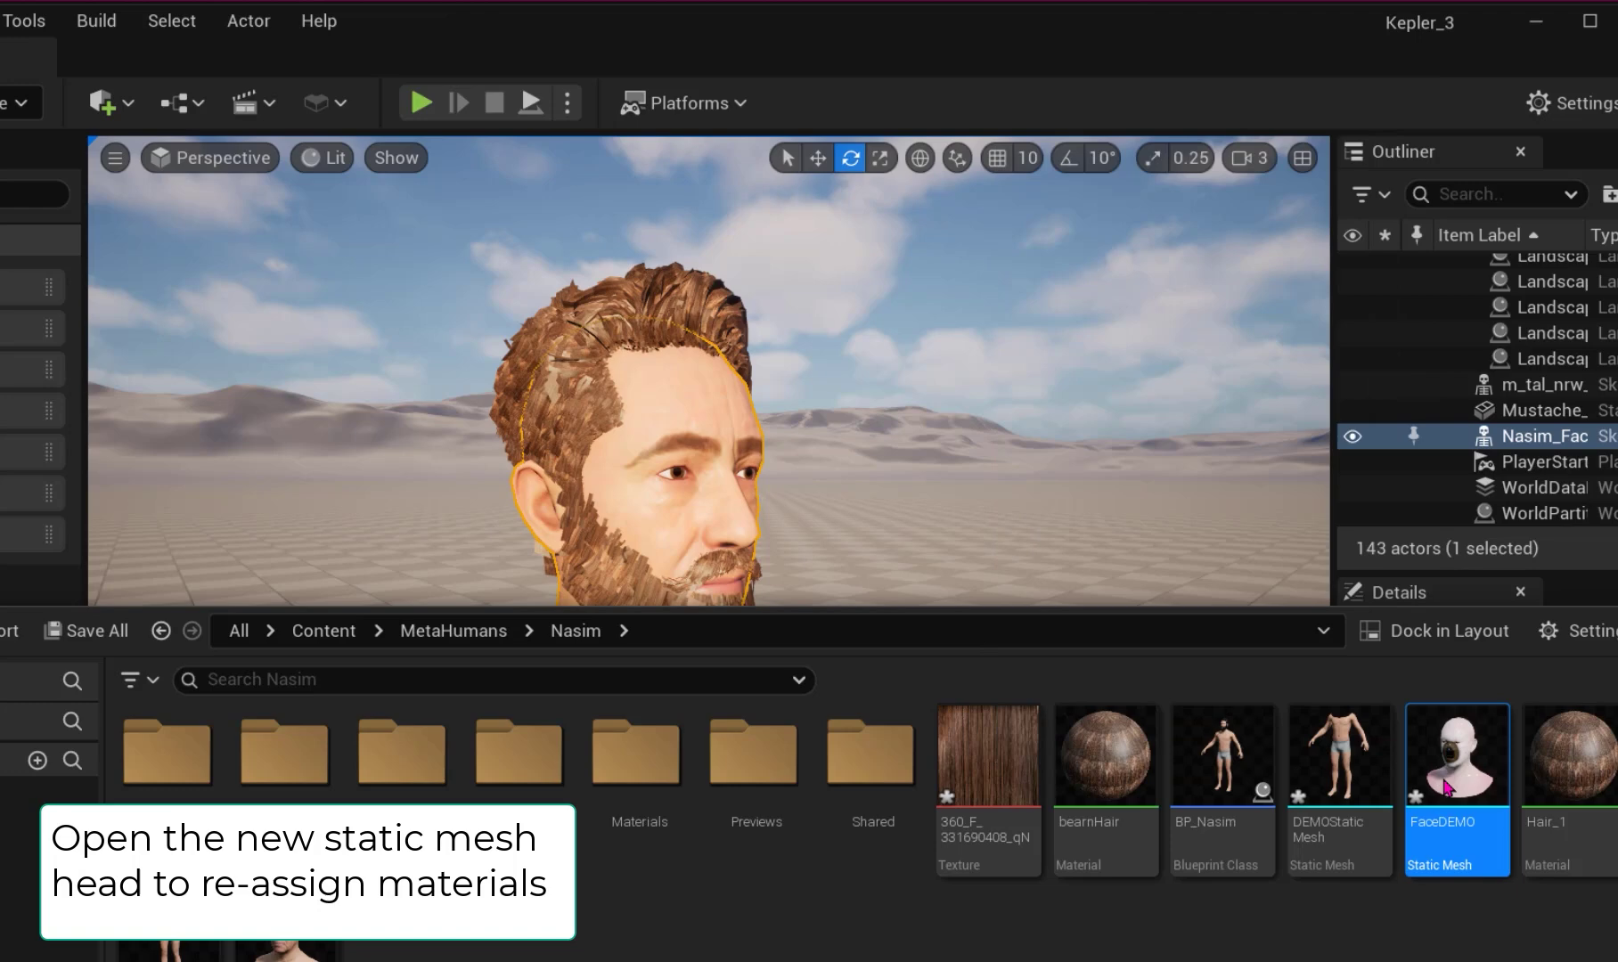
pyautogui.doubleClick(1445, 787)
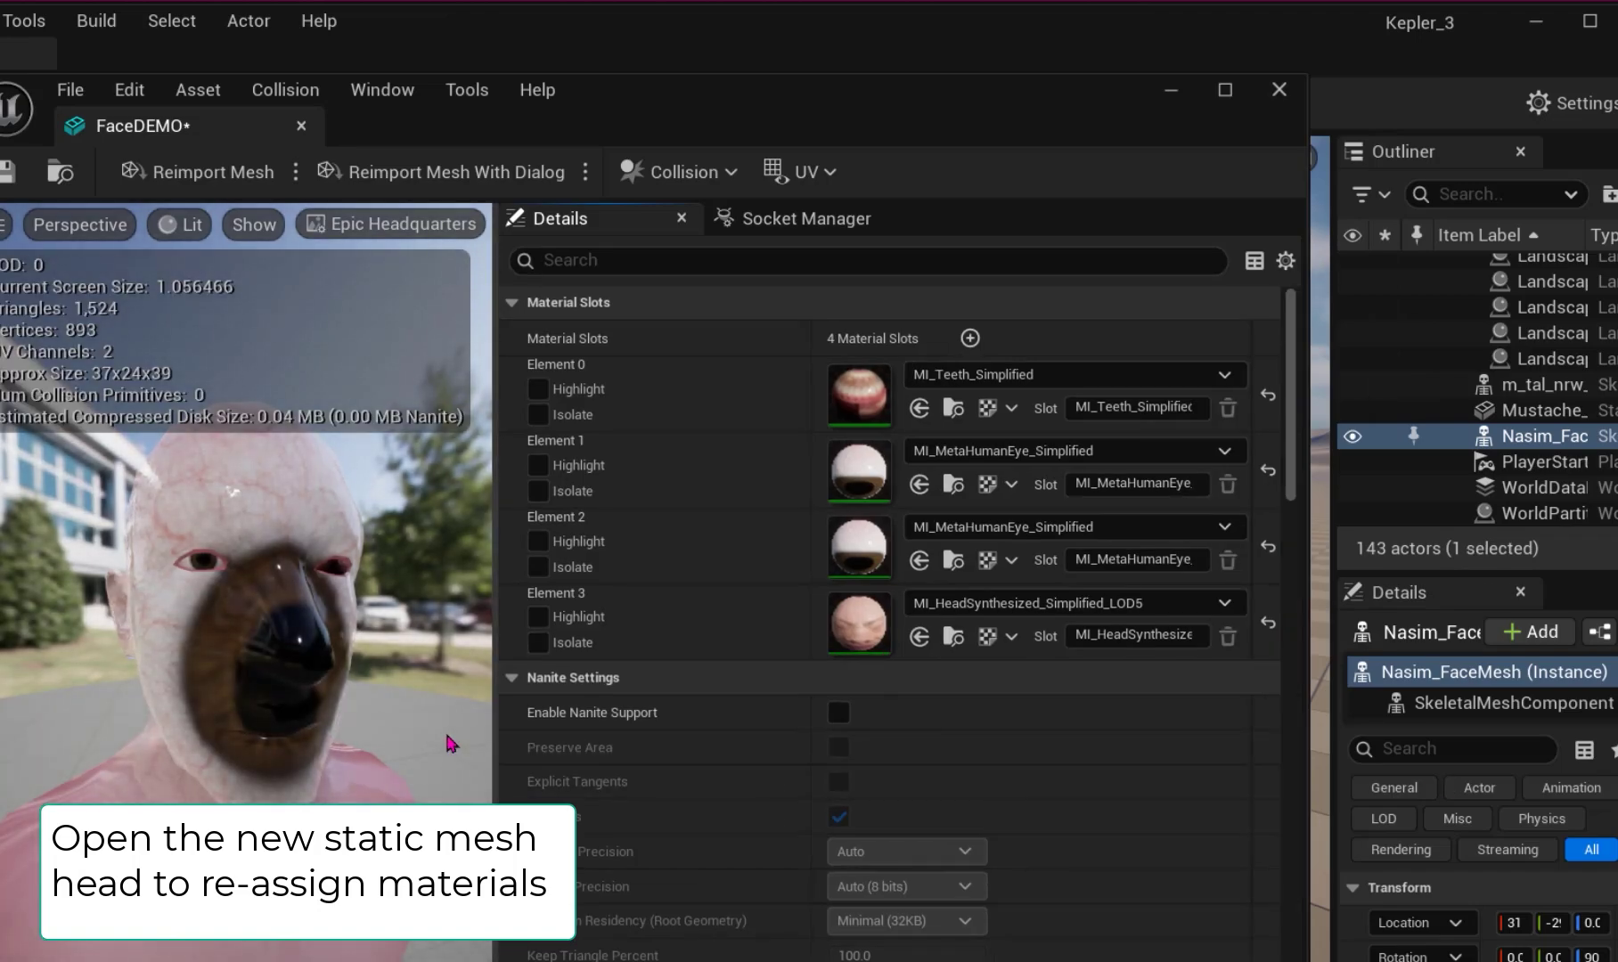
pyautogui.moveTo(452, 744)
pyautogui.mouseDown(button='right')
pyautogui.moveTo(375, 747)
pyautogui.moveTo(452, 749)
pyautogui.mouseUp(button='right')
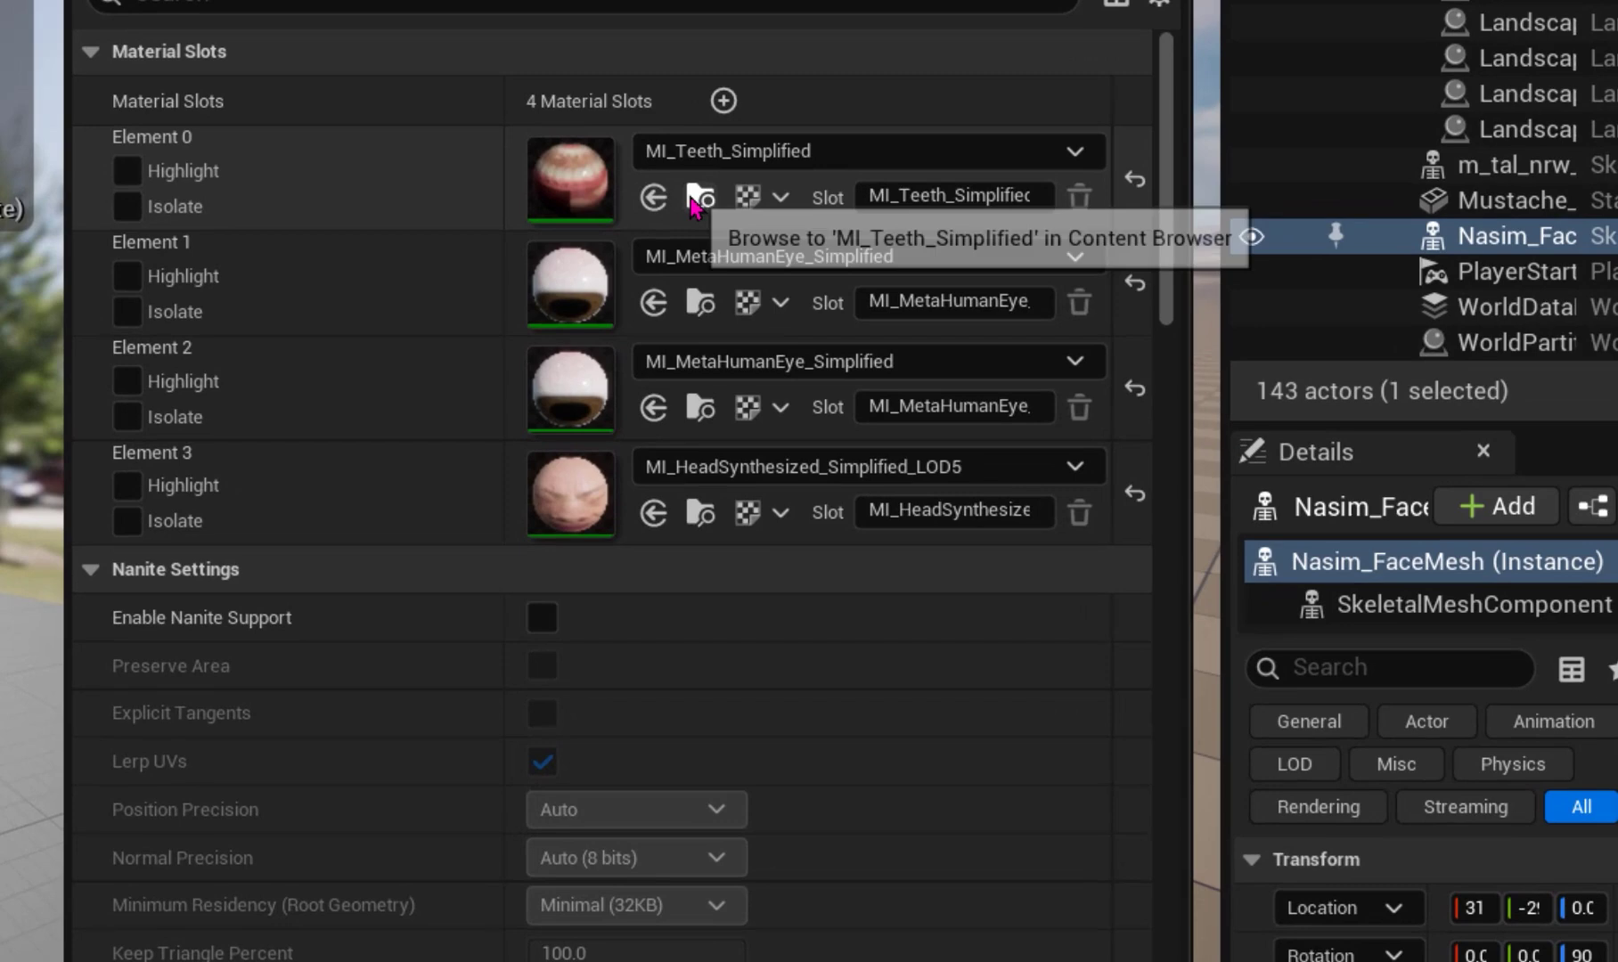
# Assign the MI_MetaHumanEye_Simplified material to Element 0 of the FaceDEMO static mesh.
pyautogui.click(698, 198)
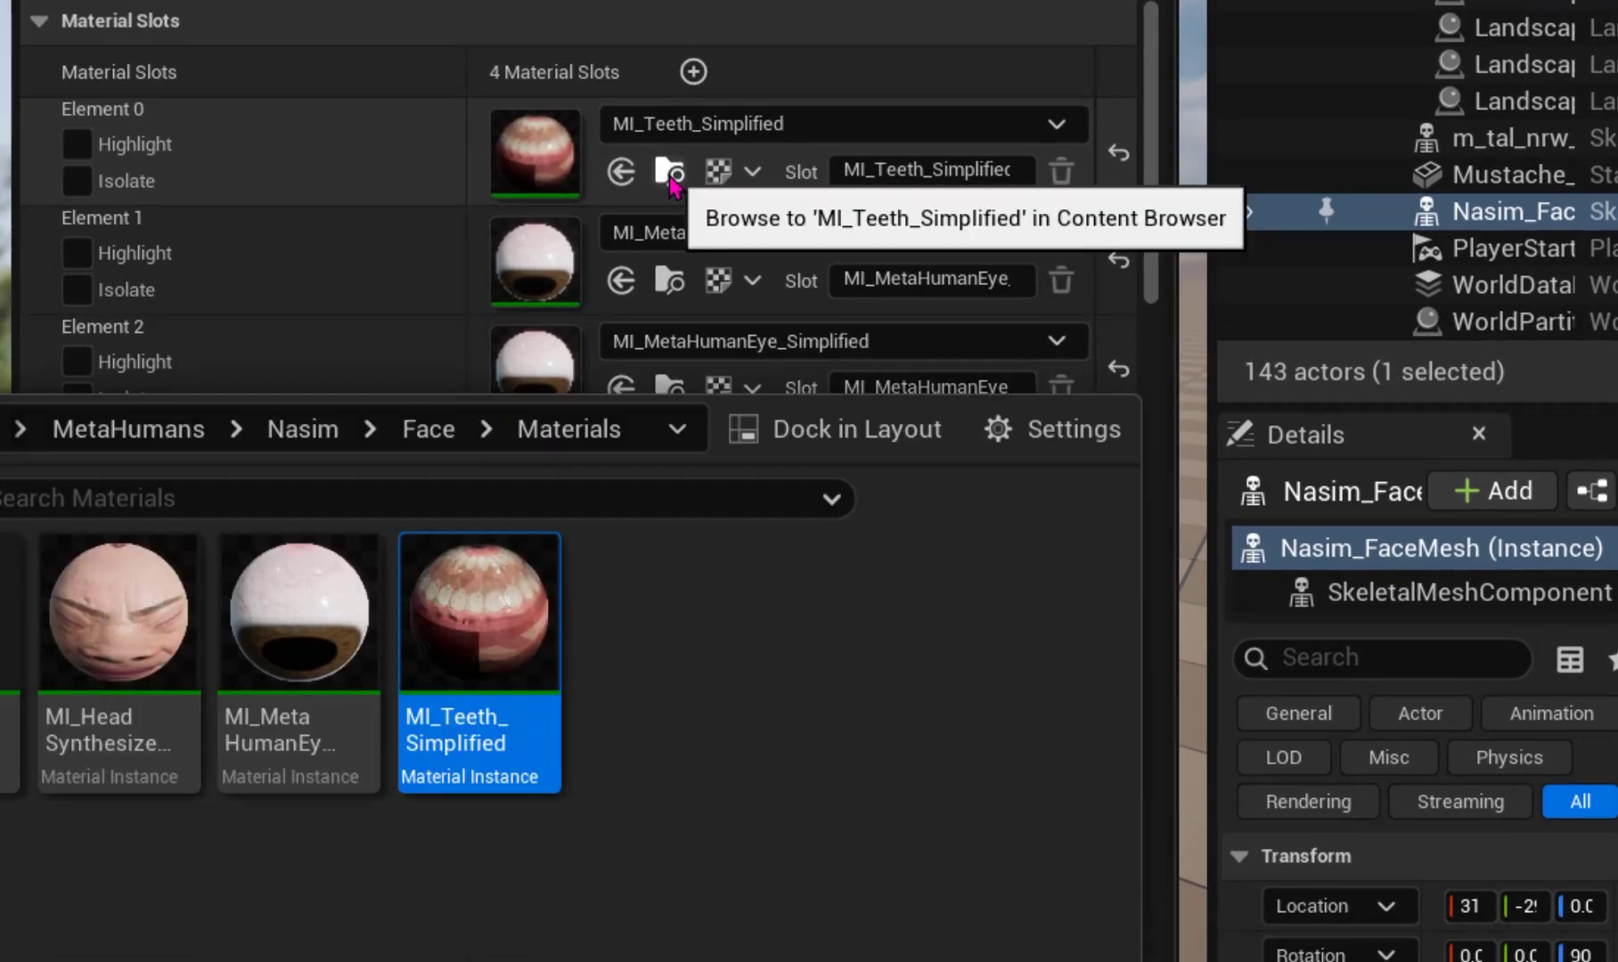
pyautogui.moveTo(153, 679)
pyautogui.click(285, 664)
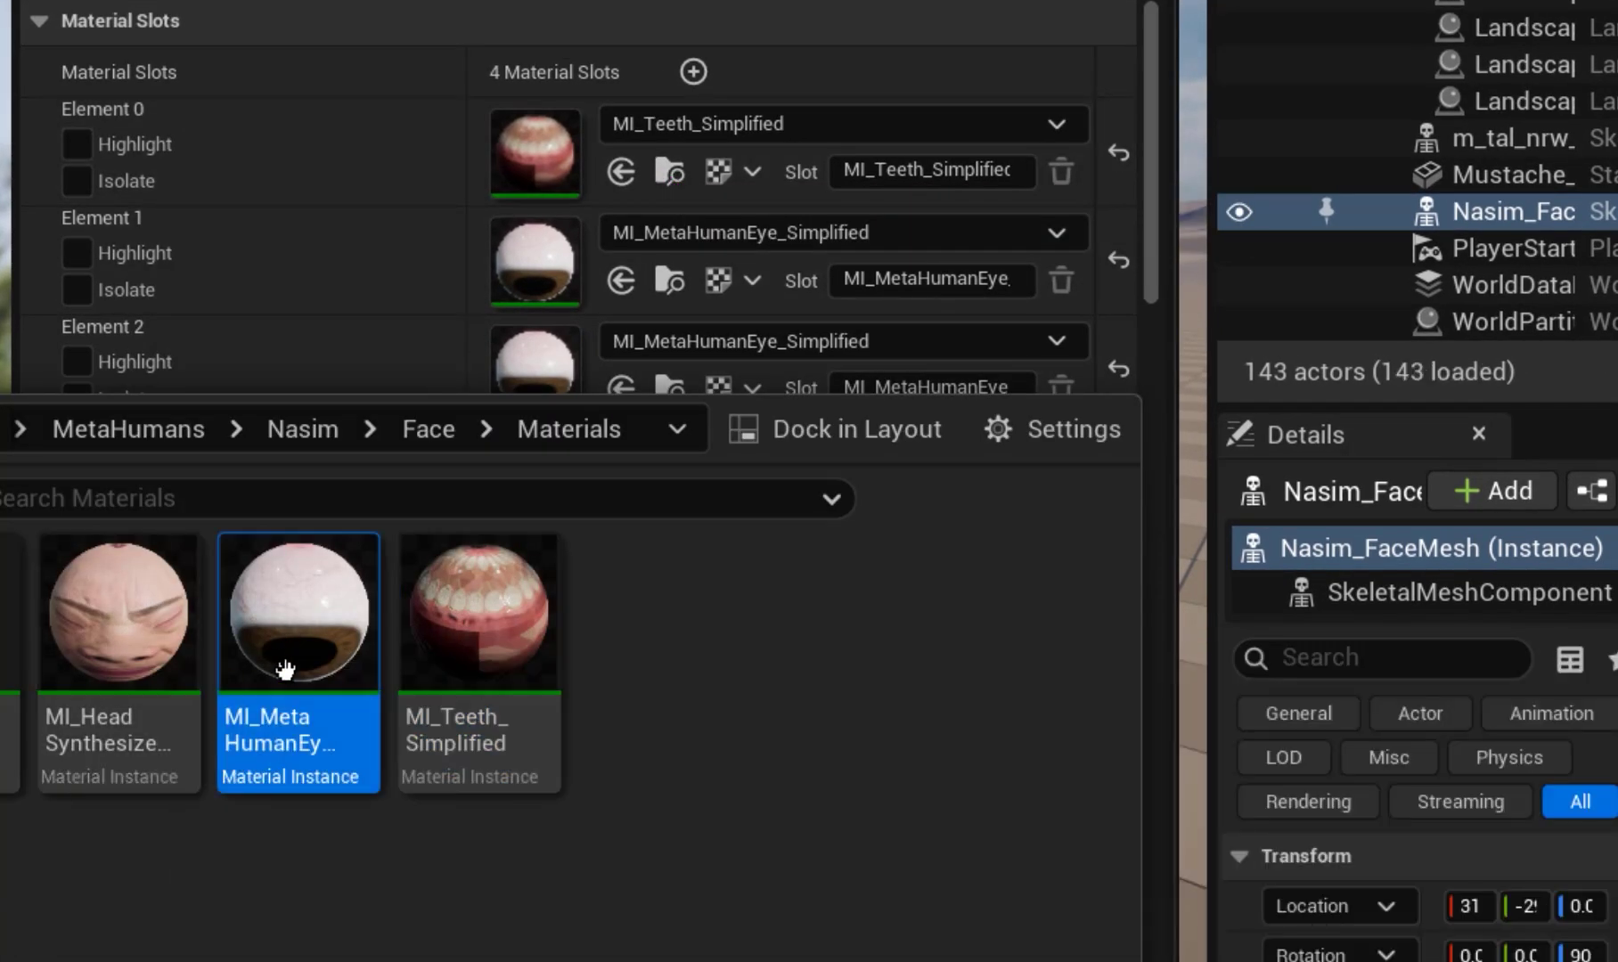
pyautogui.click(621, 171)
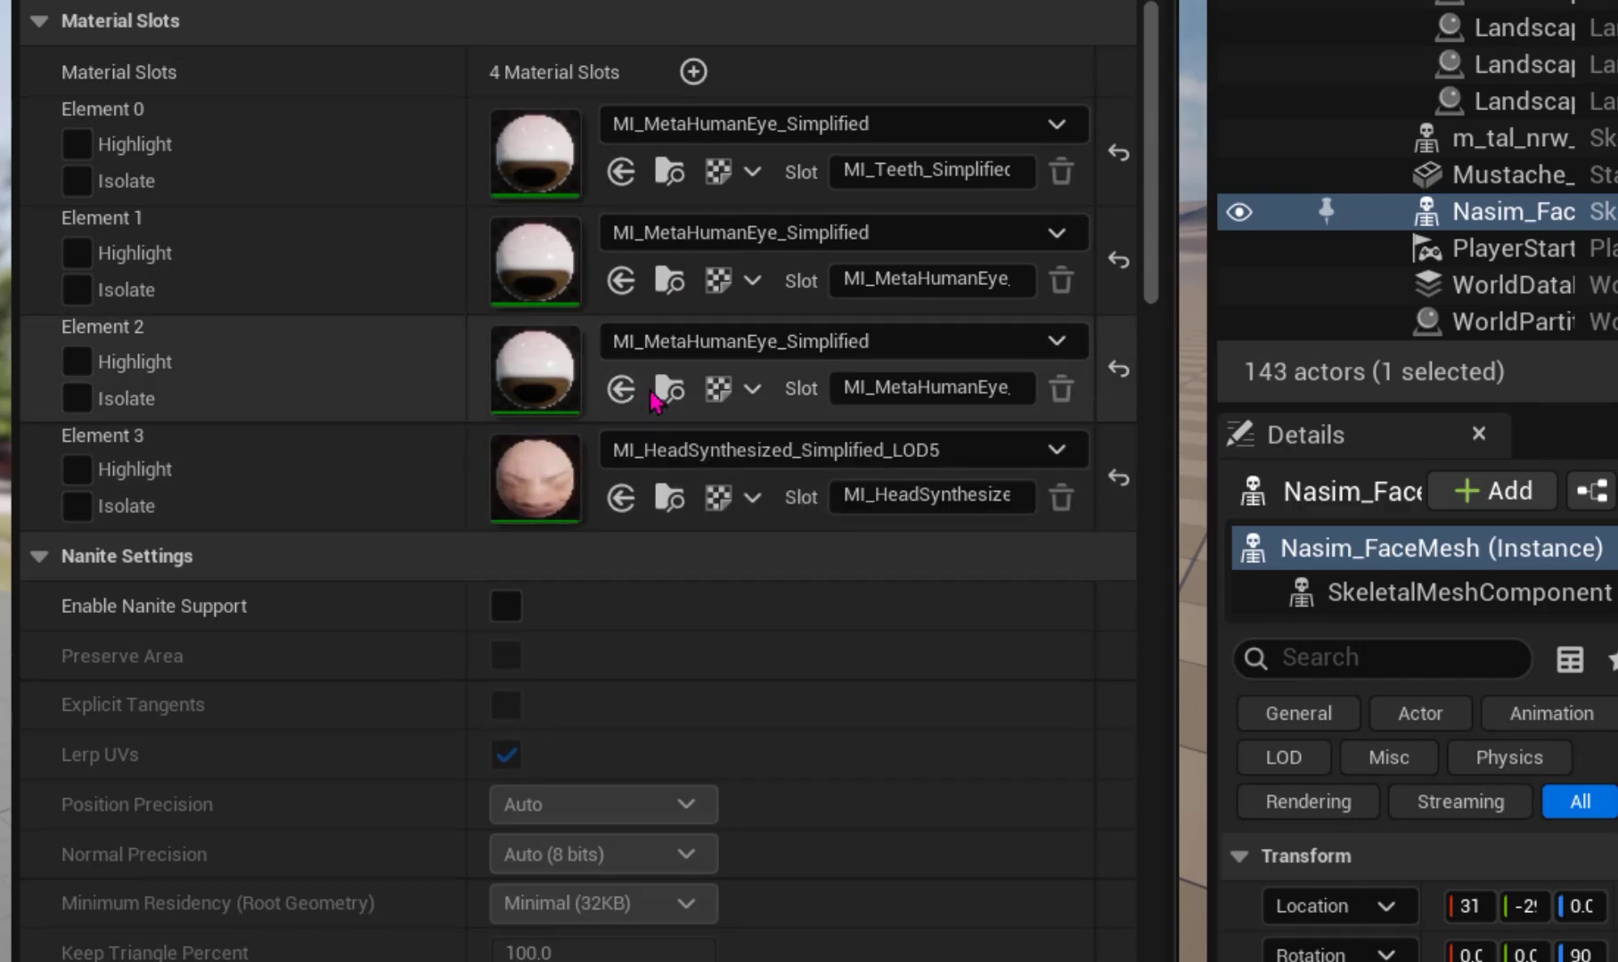
# Assign the MI_HeadSynthesized skin material from Nasim/Face/Materials to Element 2 of the head mesh.
pyautogui.click(670, 389)
pyautogui.click(126, 642)
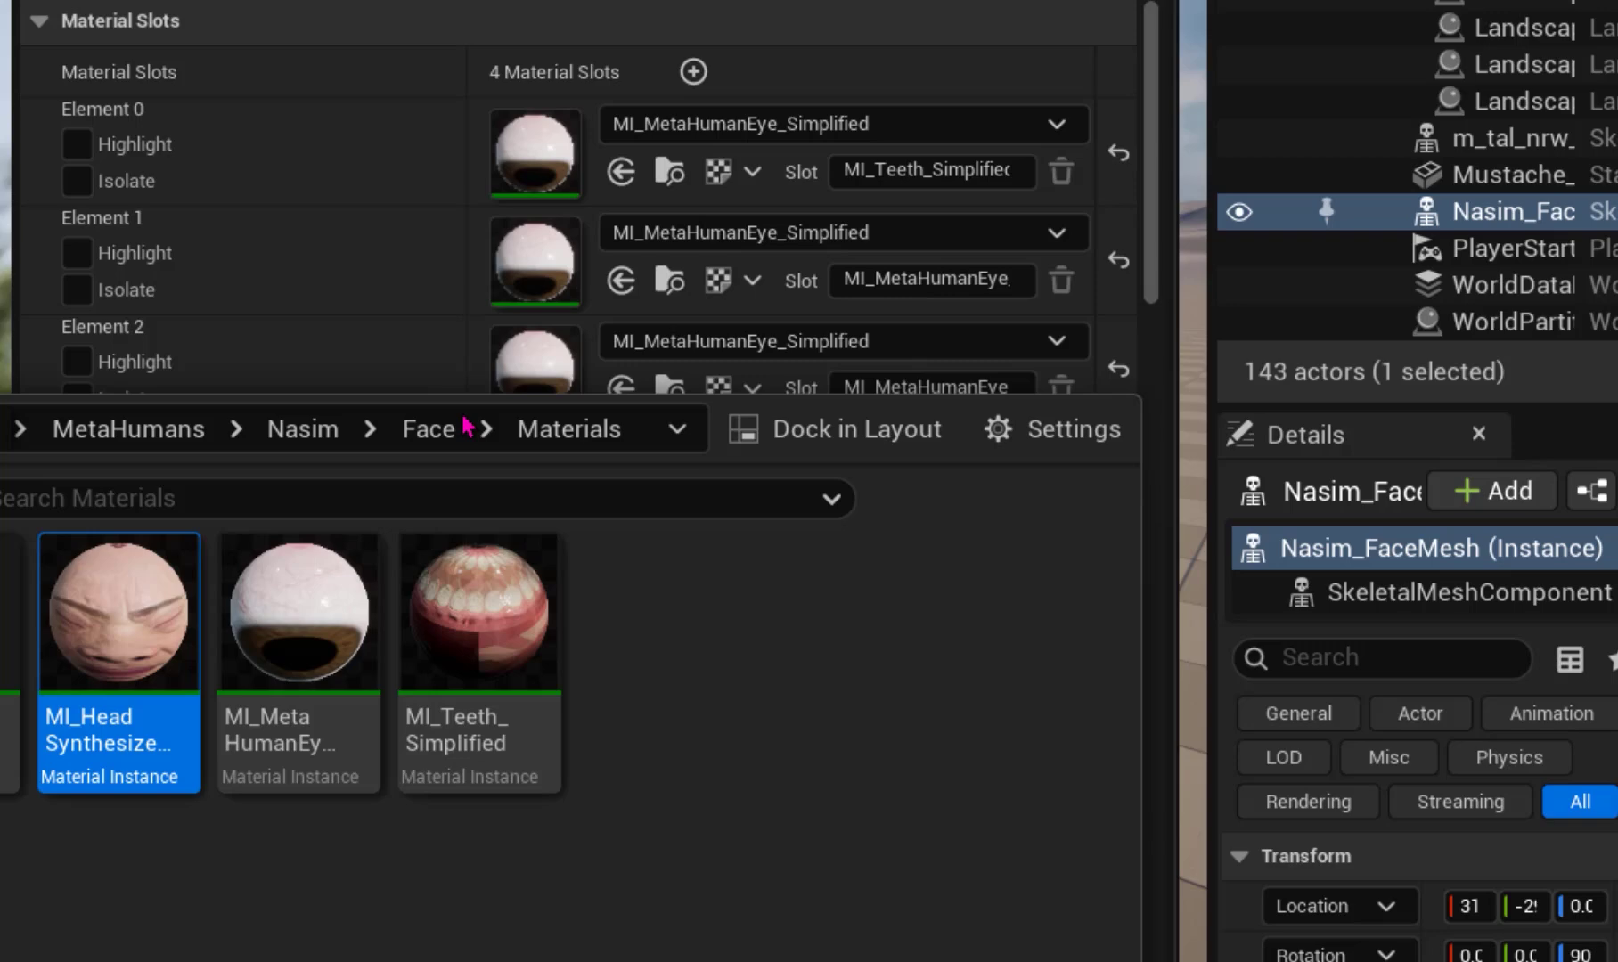
pyautogui.moveTo(641, 388); pyautogui.dragTo(639, 479)
pyautogui.click(622, 390)
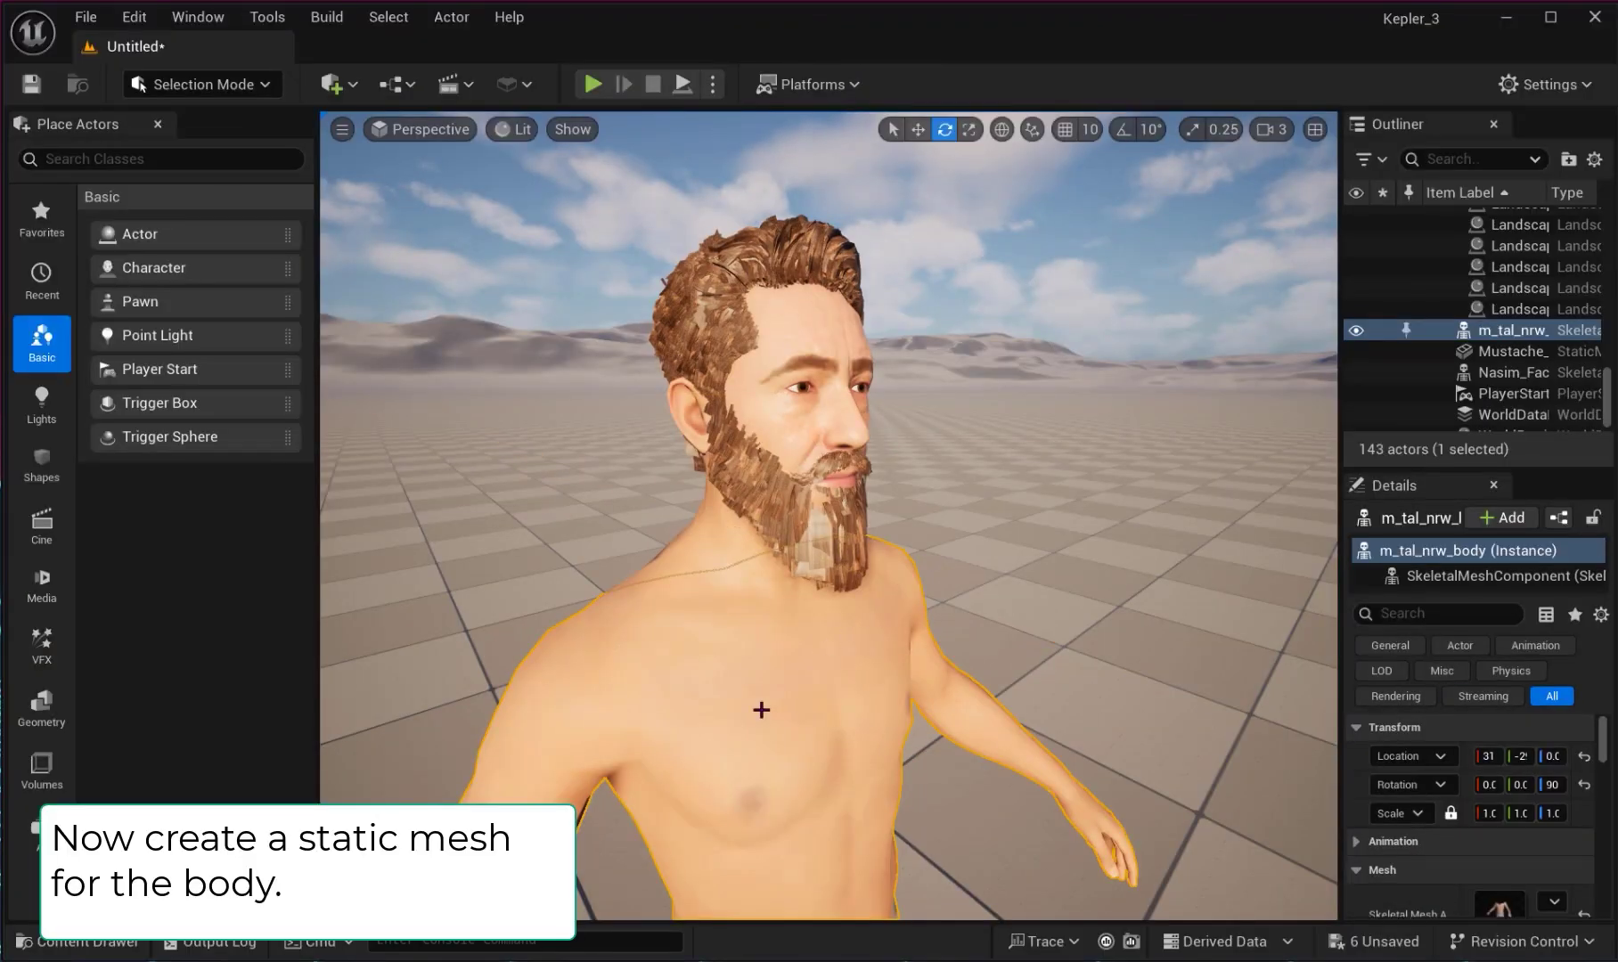
# Convert the m_tal_nrw_body actor to a static mesh named StaticMesh, saved in the MetaHumans/Nasim folder.
pyautogui.click(438, 20)
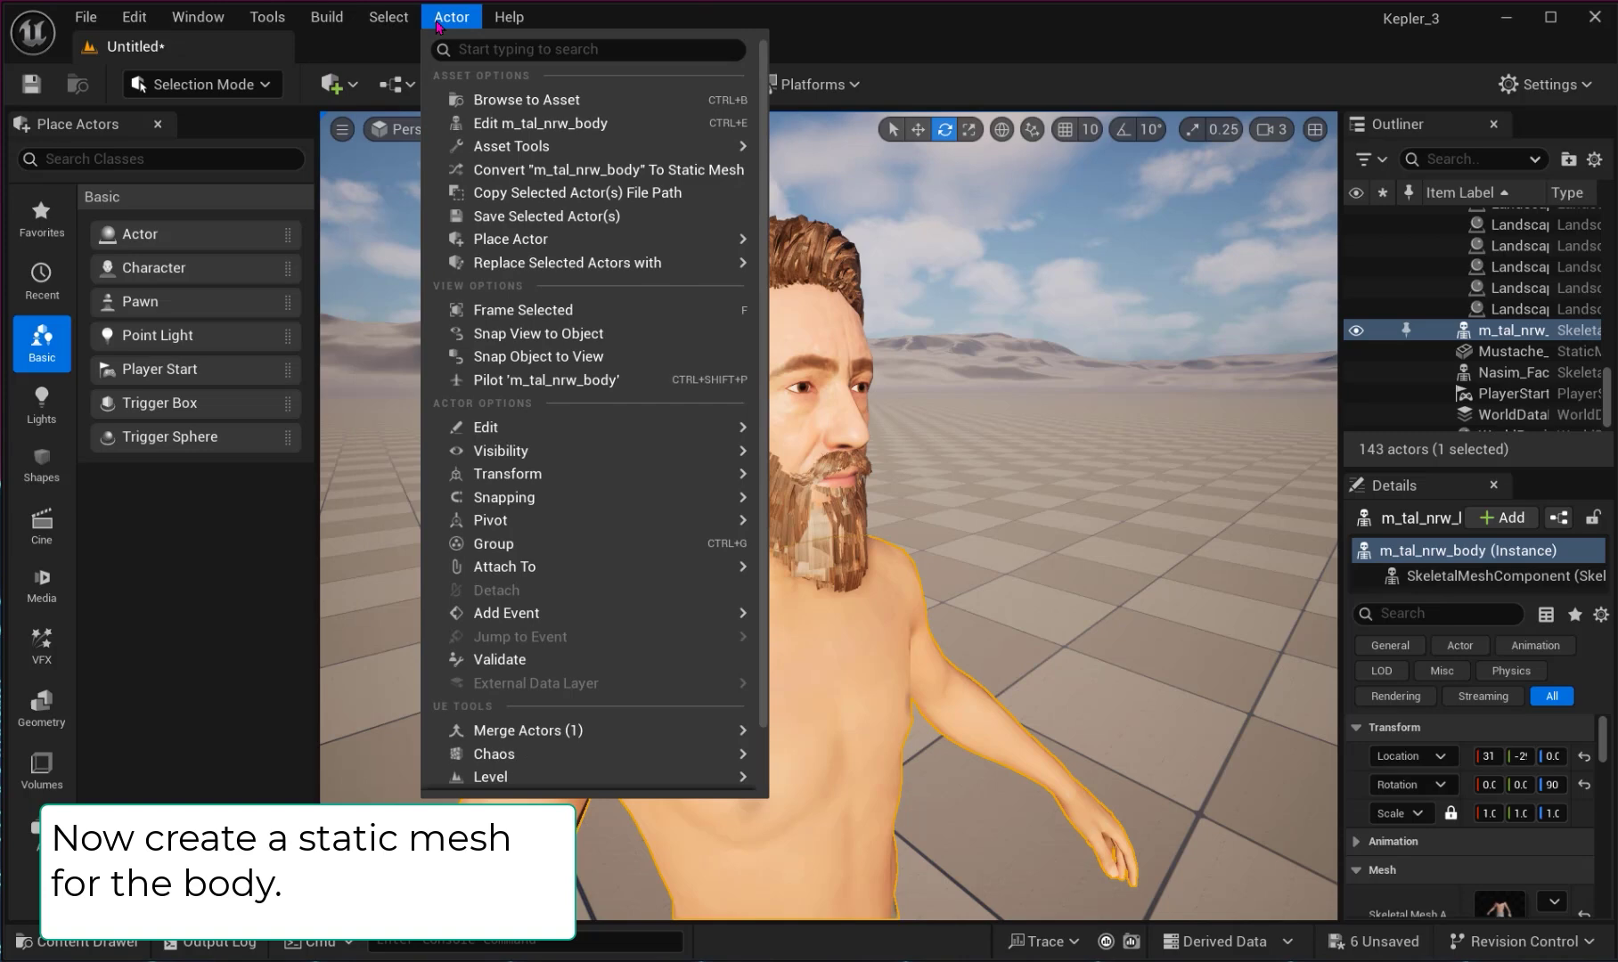
pyautogui.click(532, 171)
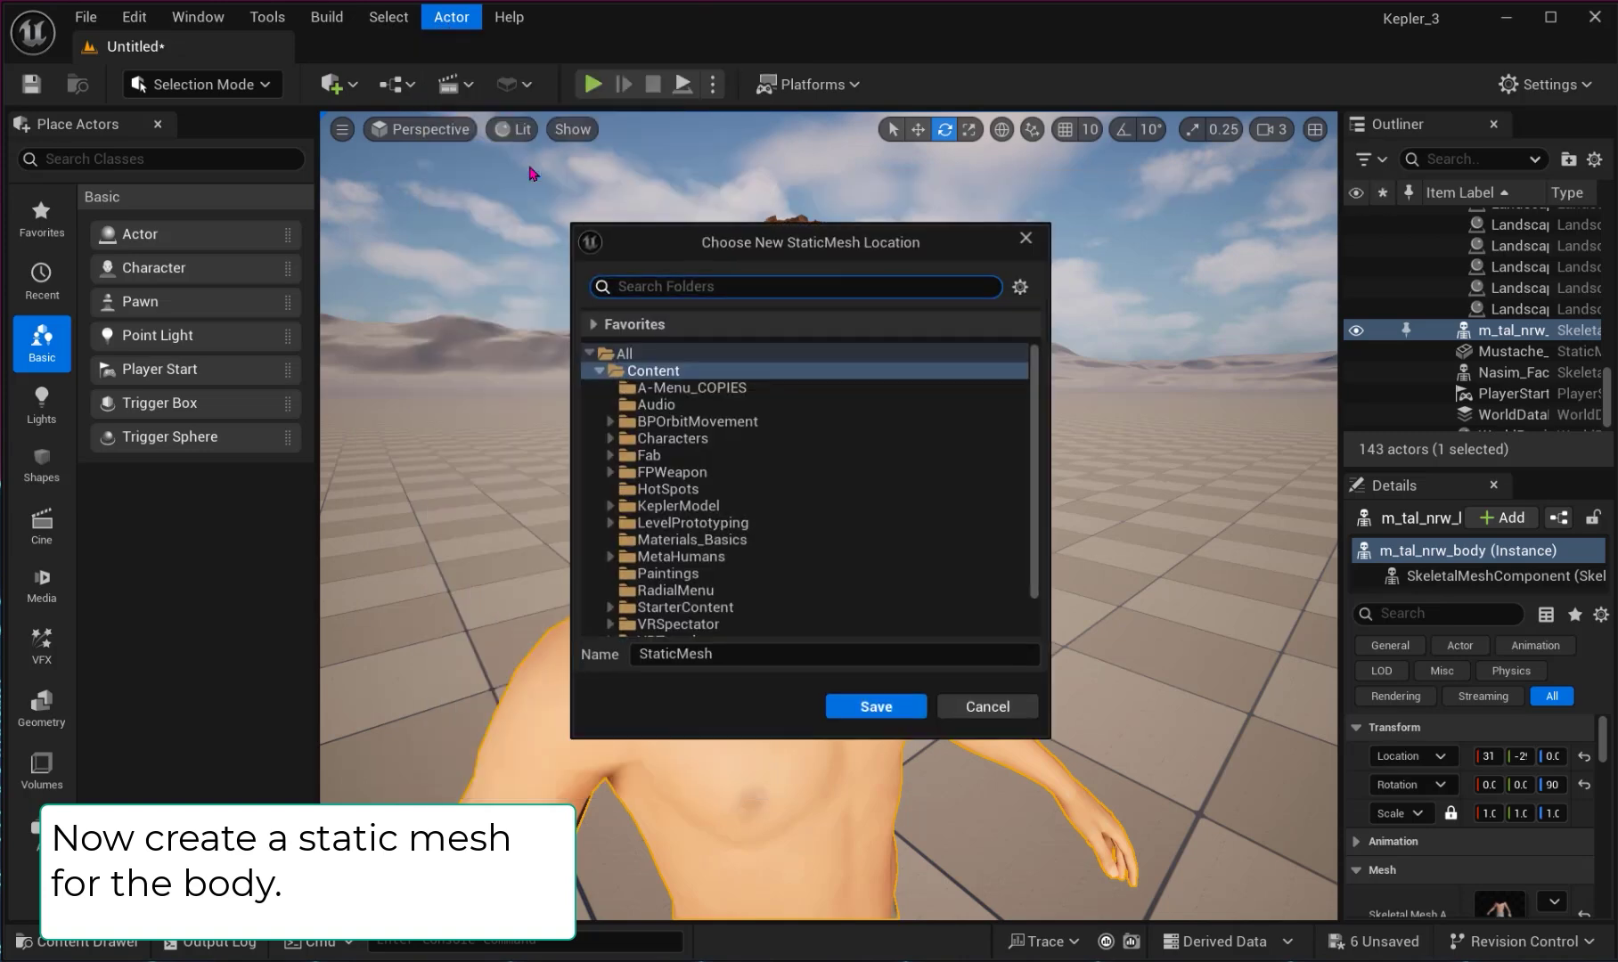
pyautogui.click(682, 556)
pyautogui.click(610, 556)
pyautogui.click(659, 590)
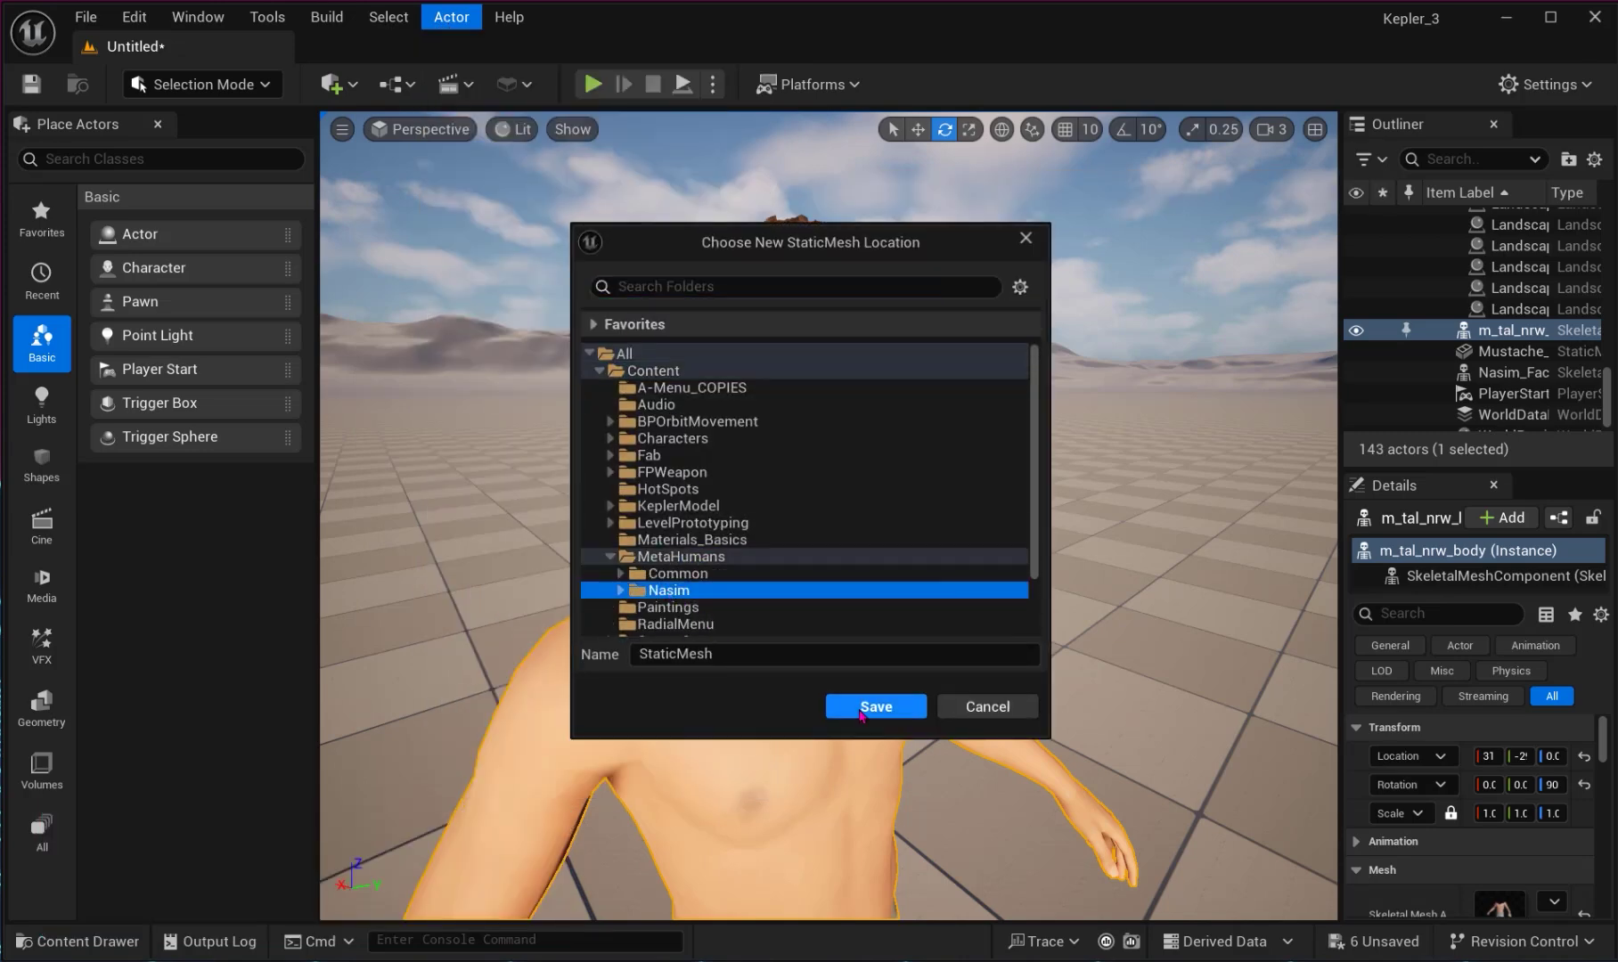
pyautogui.click(876, 706)
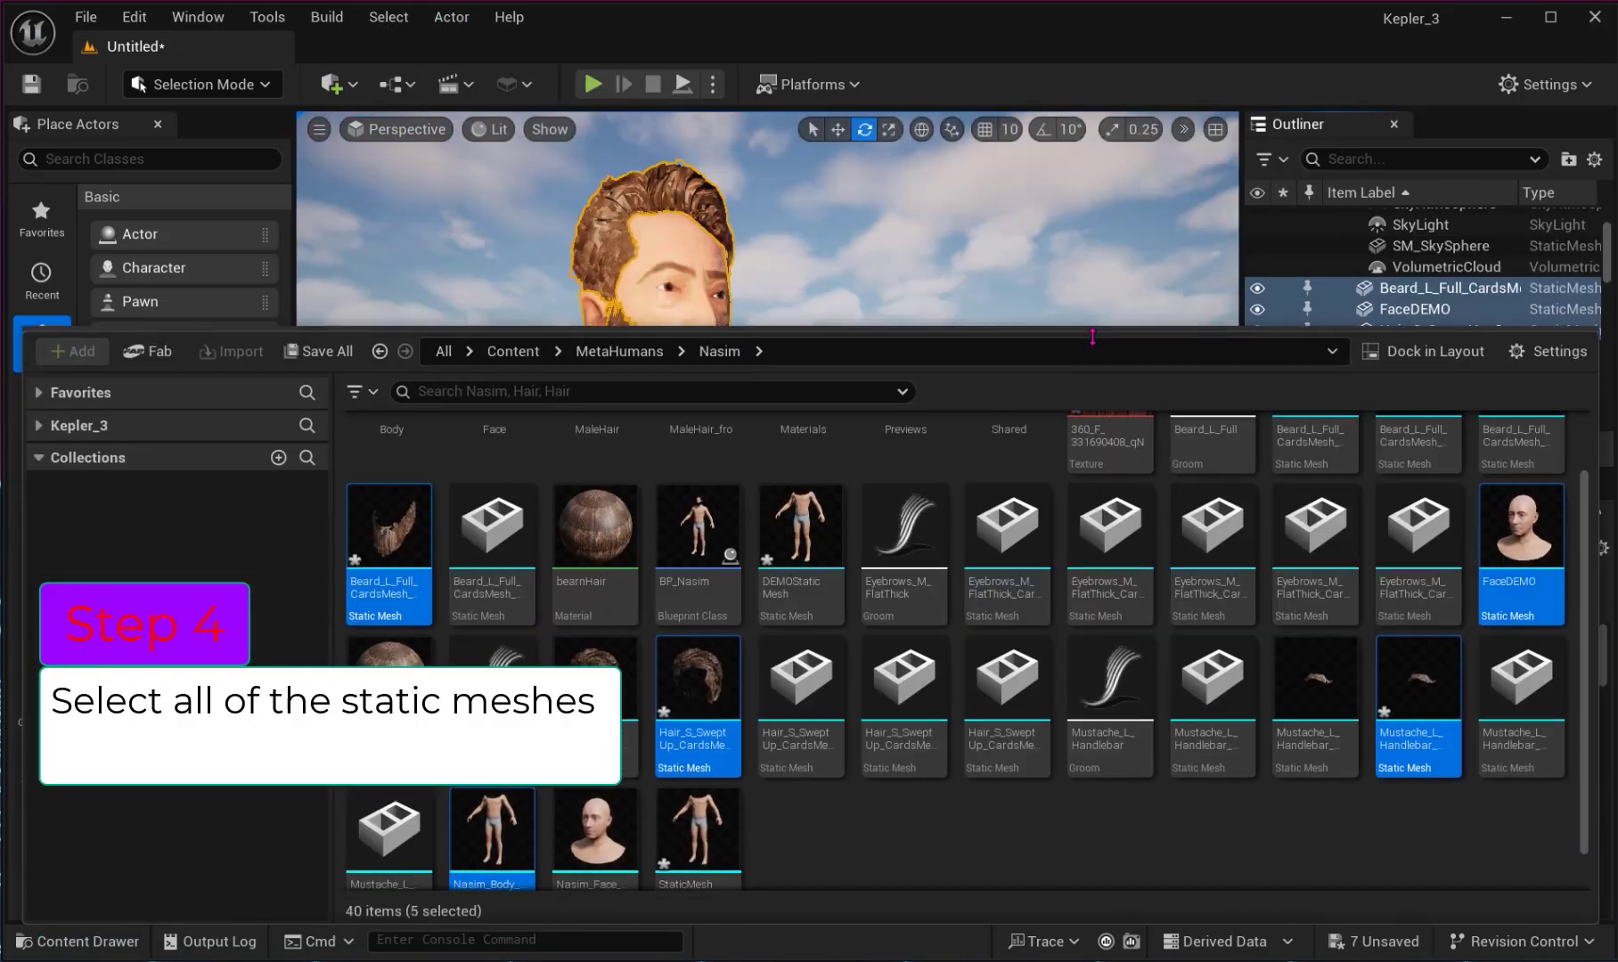
# Bulk export the selected beard, mustache, hair, FaceDEMO and body static meshes to the Downloads/Nasim_2 folder.
pyautogui.scroll(-1, 1270, 793)
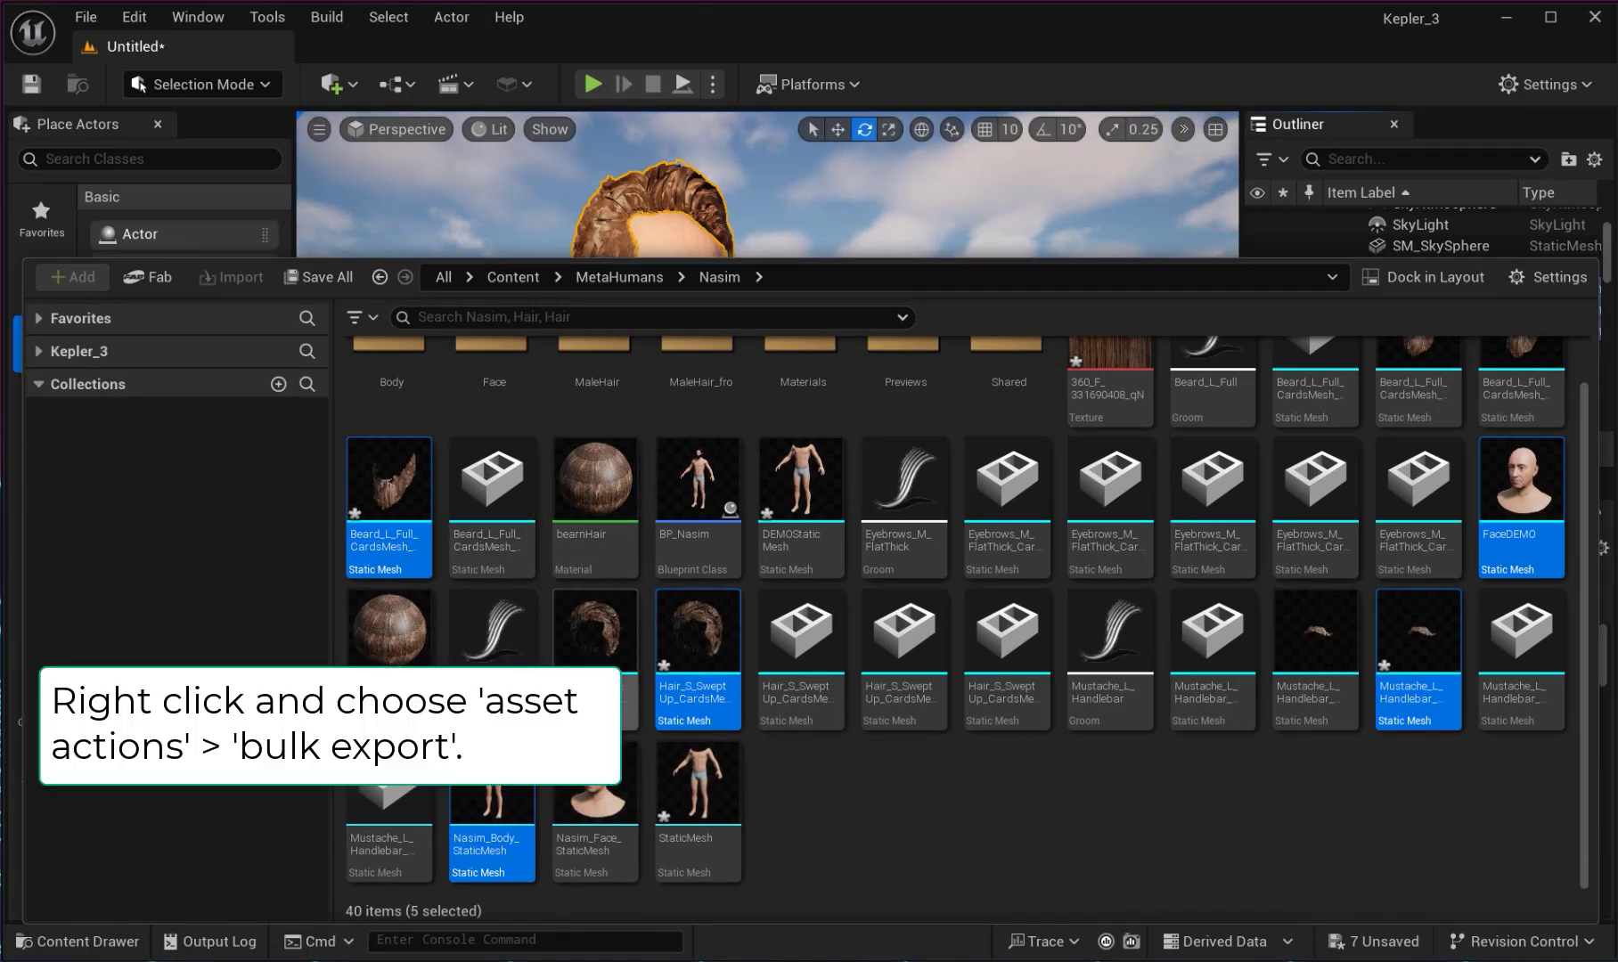
pyautogui.rightClick(1443, 673)
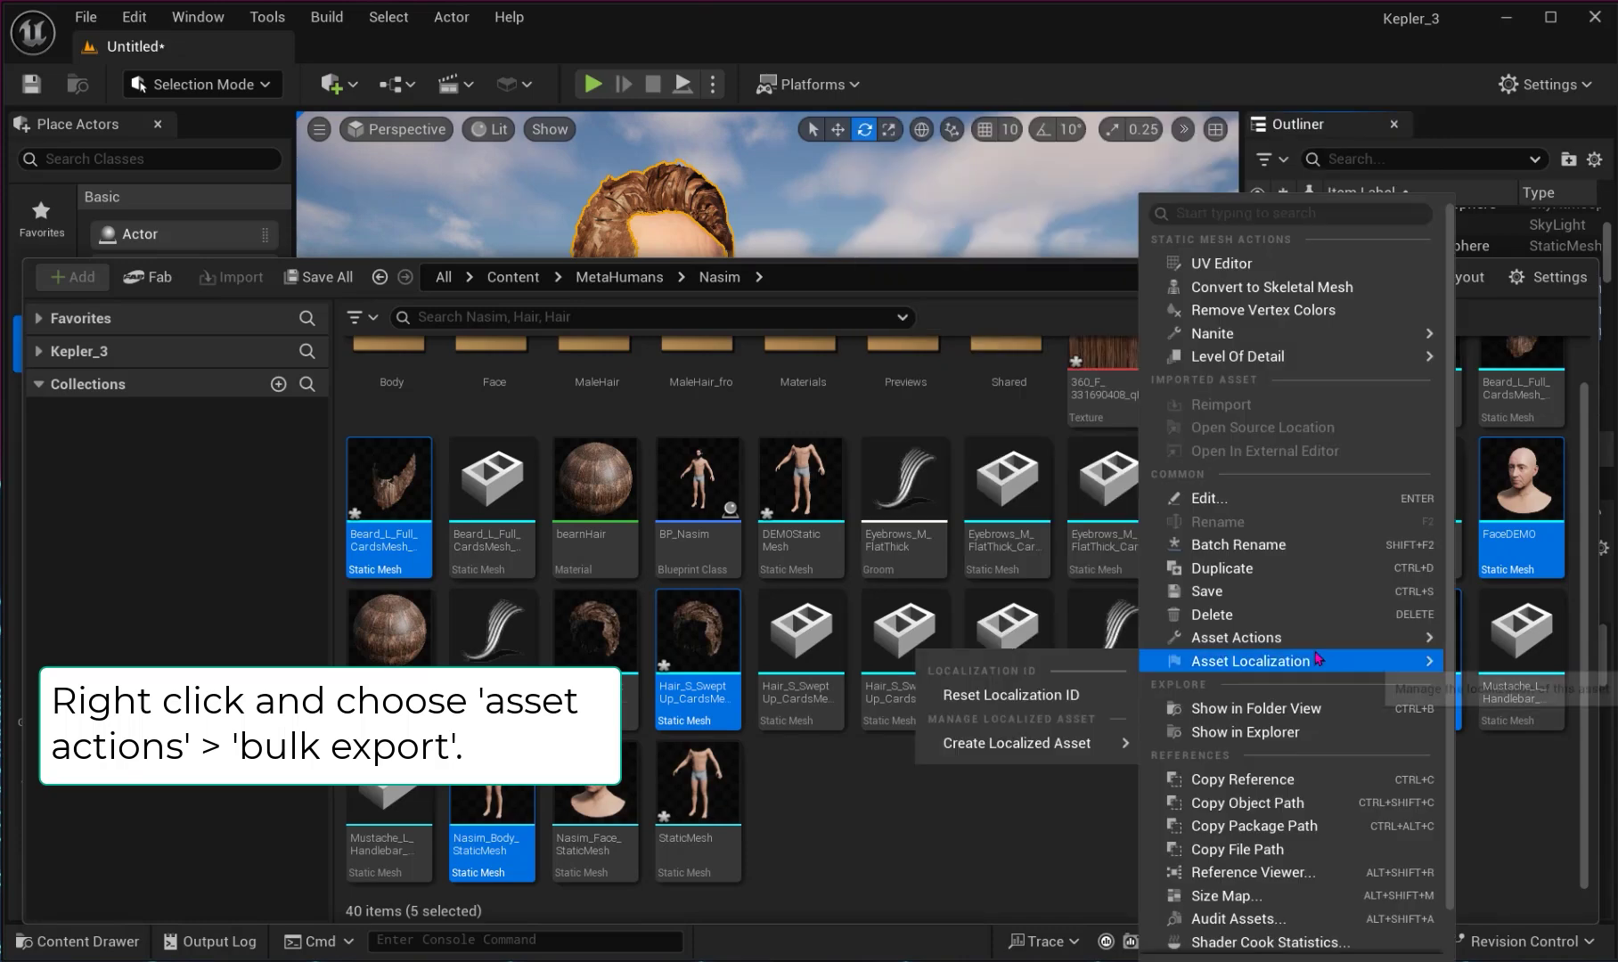
pyautogui.moveTo(1270, 641)
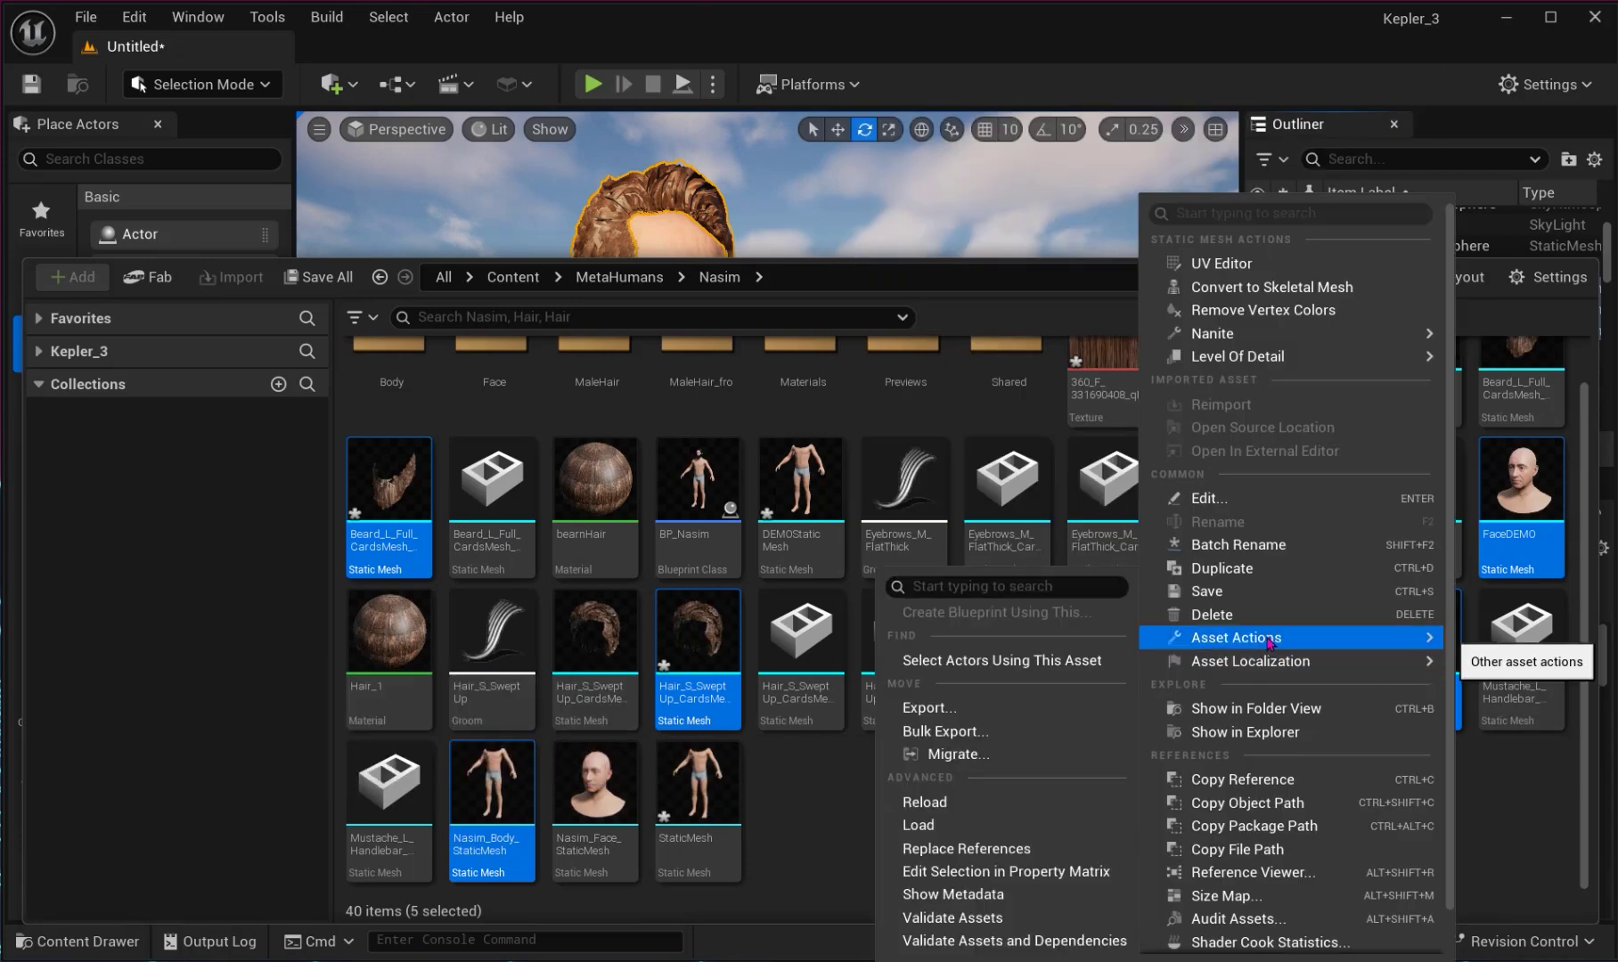
pyautogui.click(979, 733)
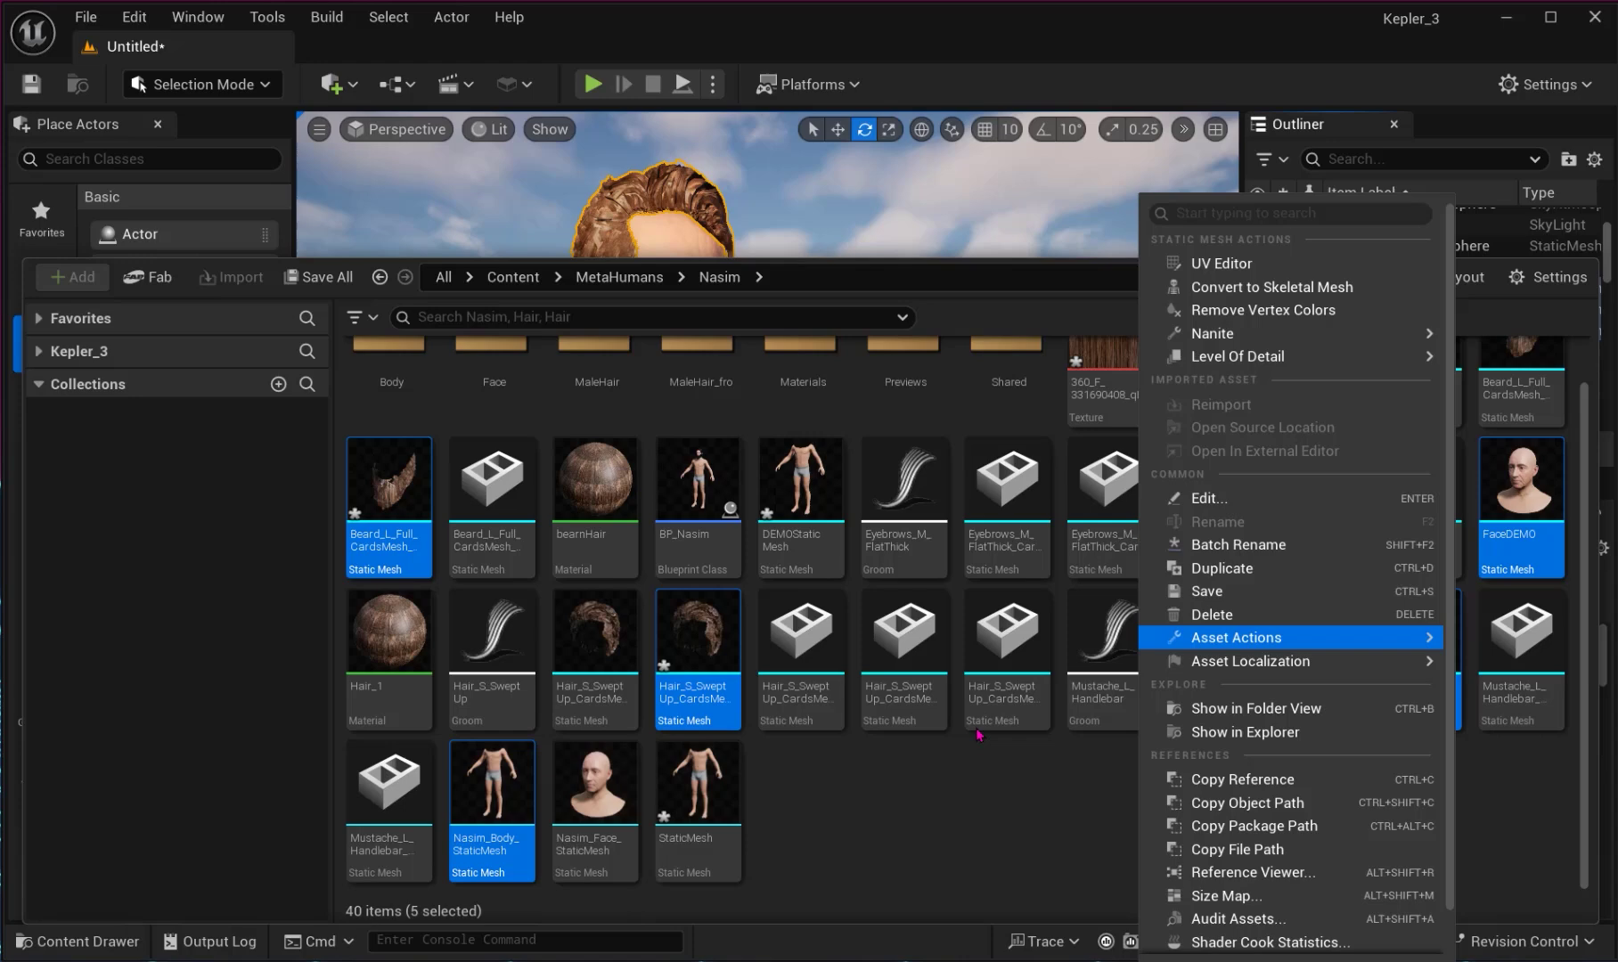
pyautogui.click(970, 732)
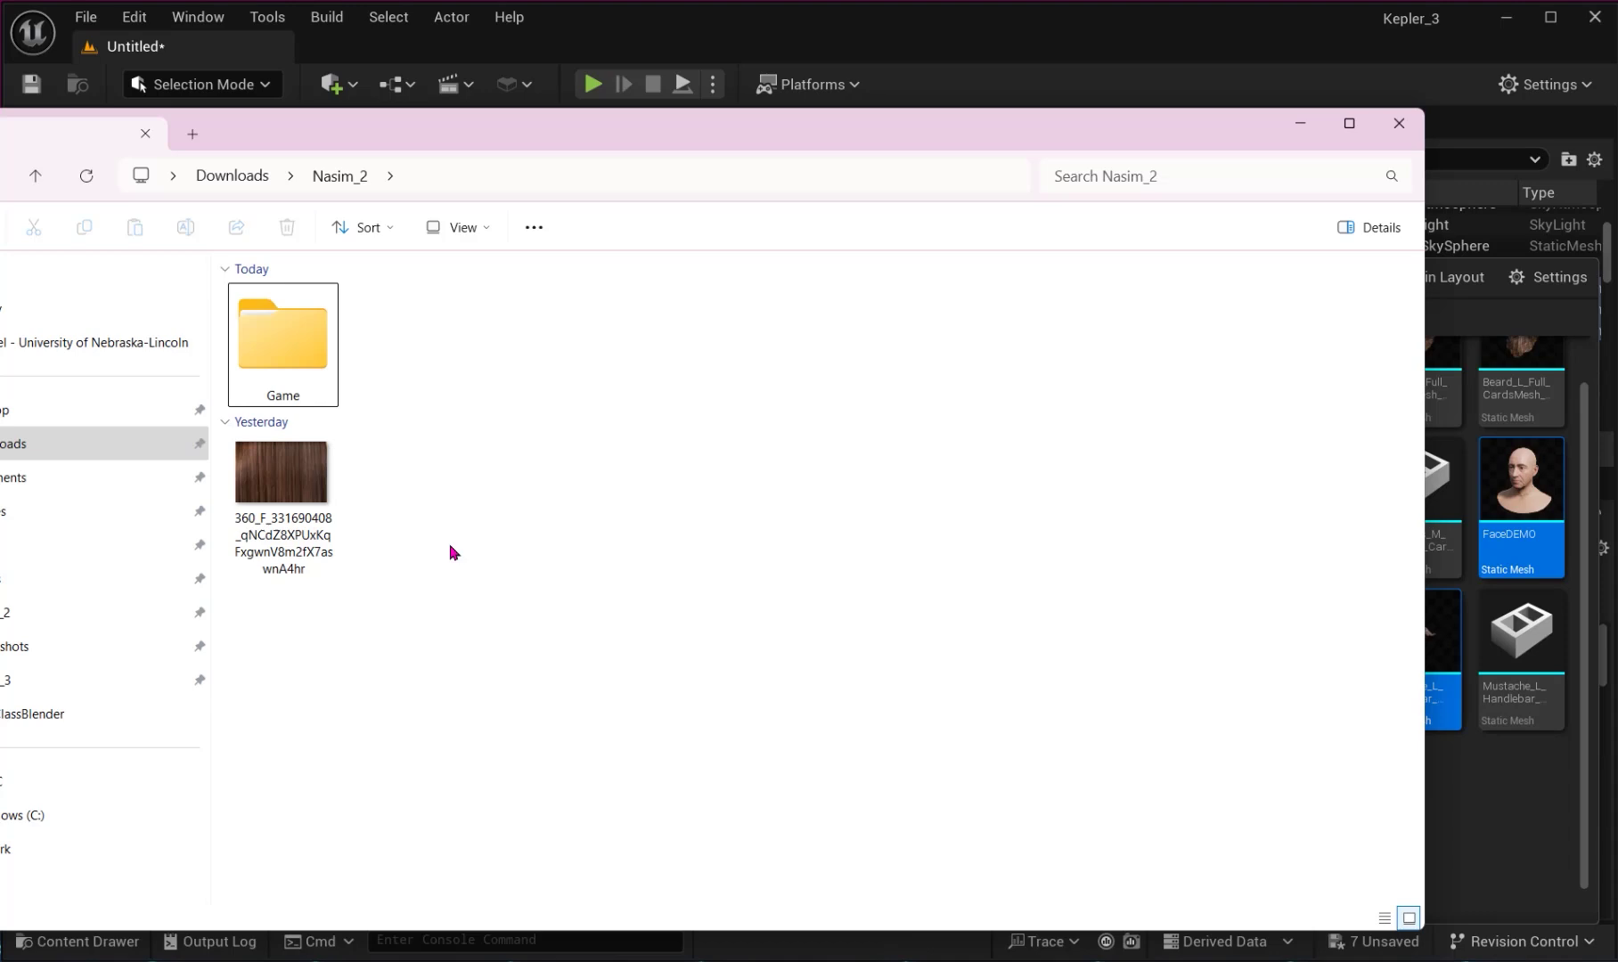
# Move the swept-up hair FBX from Game/MetaHumans/Nasim/MaleHair_fro/Hair up to the Nasim_2 folder.
pyautogui.doubleClick(312, 353)
pyautogui.doubleClick(309, 326)
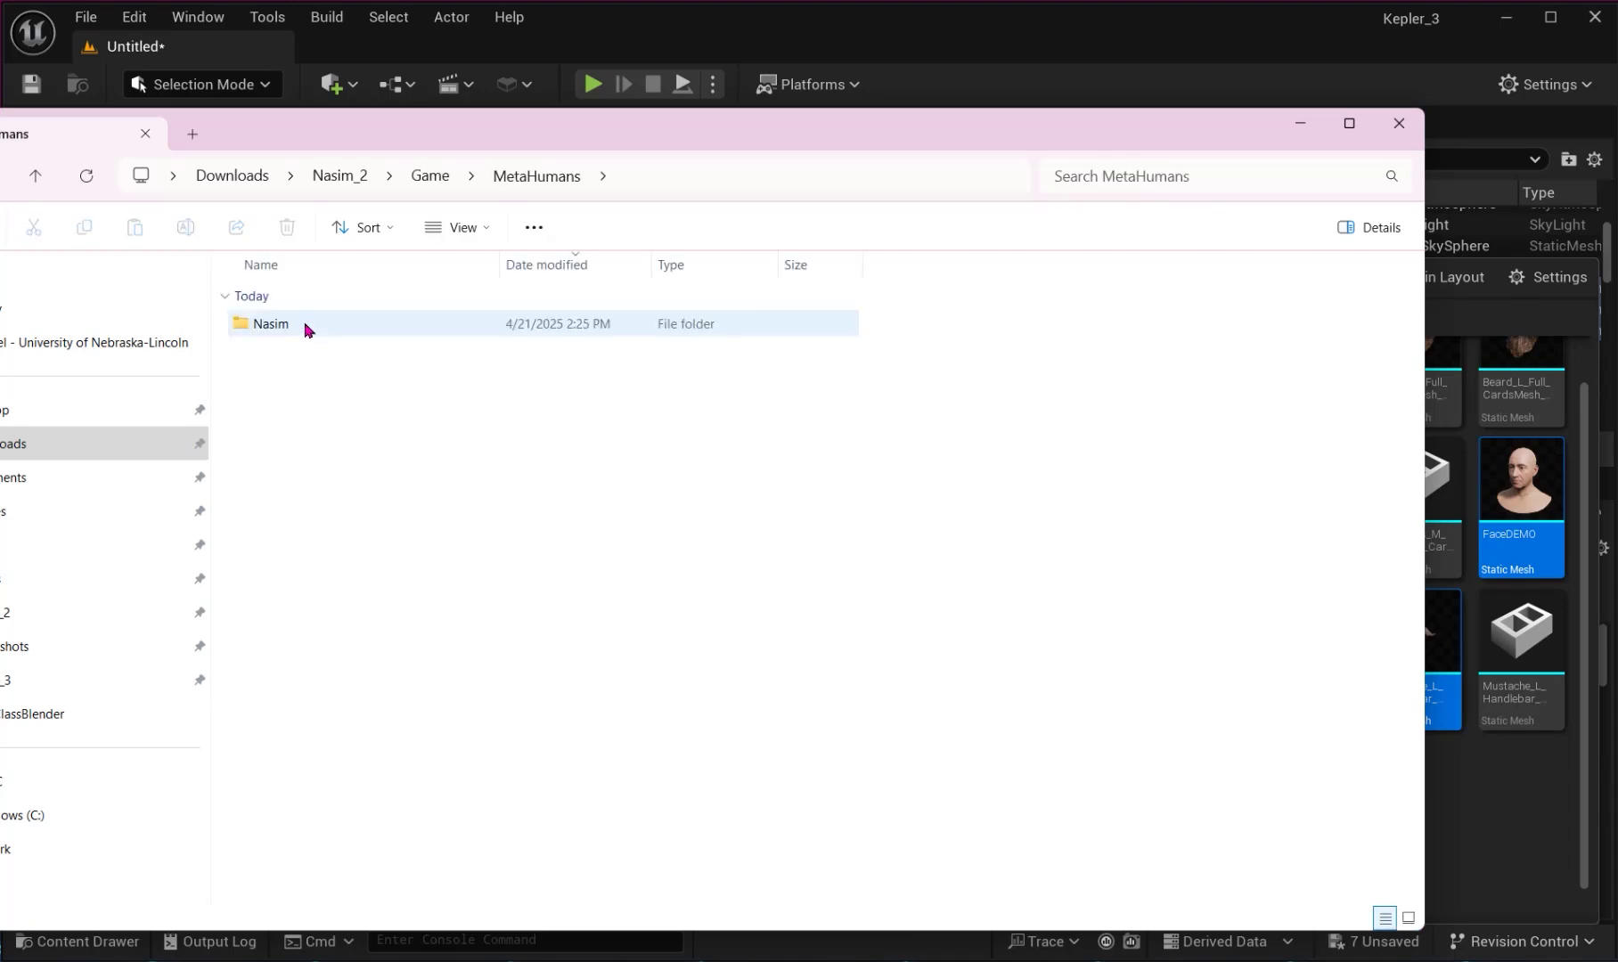
pyautogui.doubleClick(306, 324)
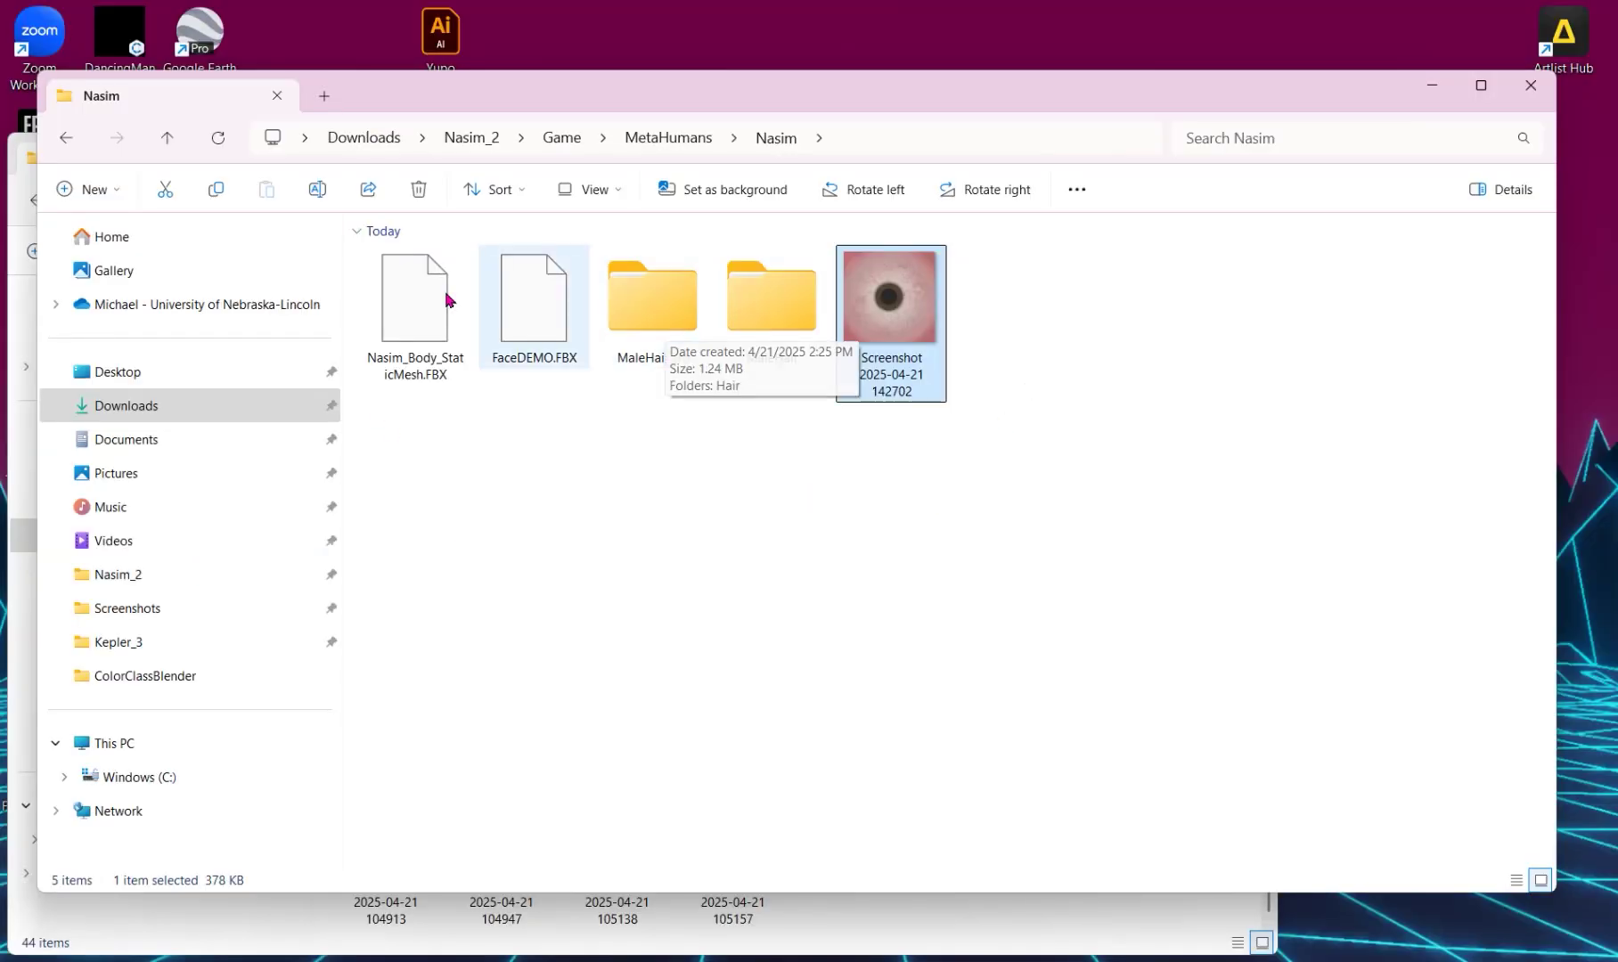
pyautogui.doubleClick(624, 303)
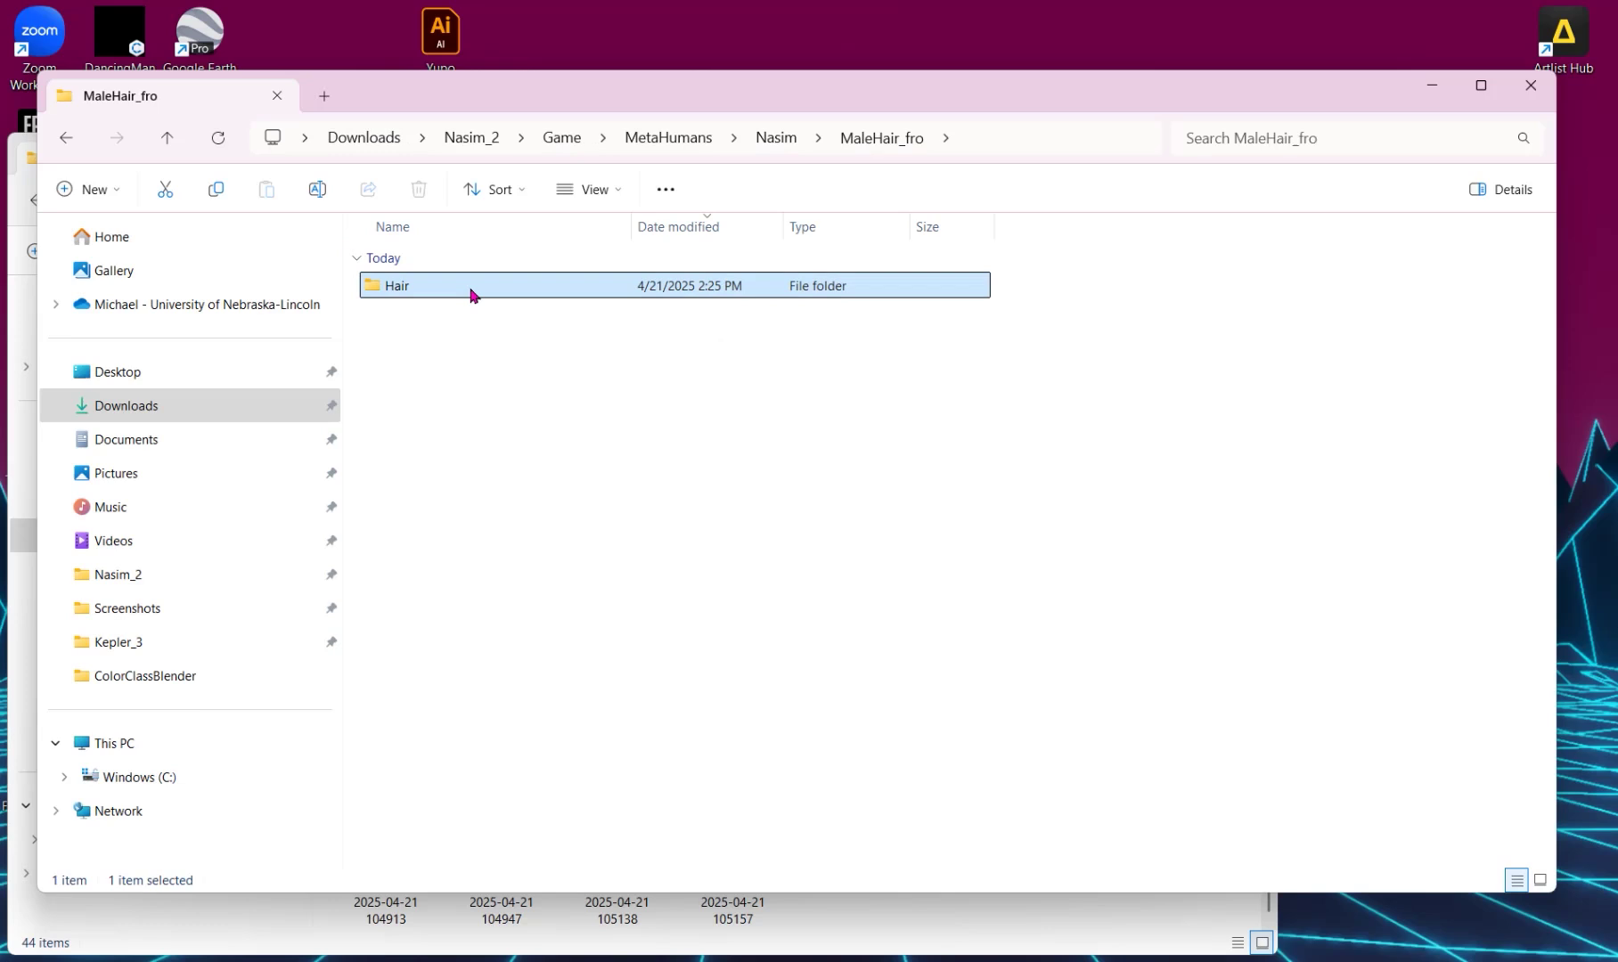
pyautogui.doubleClick(470, 290)
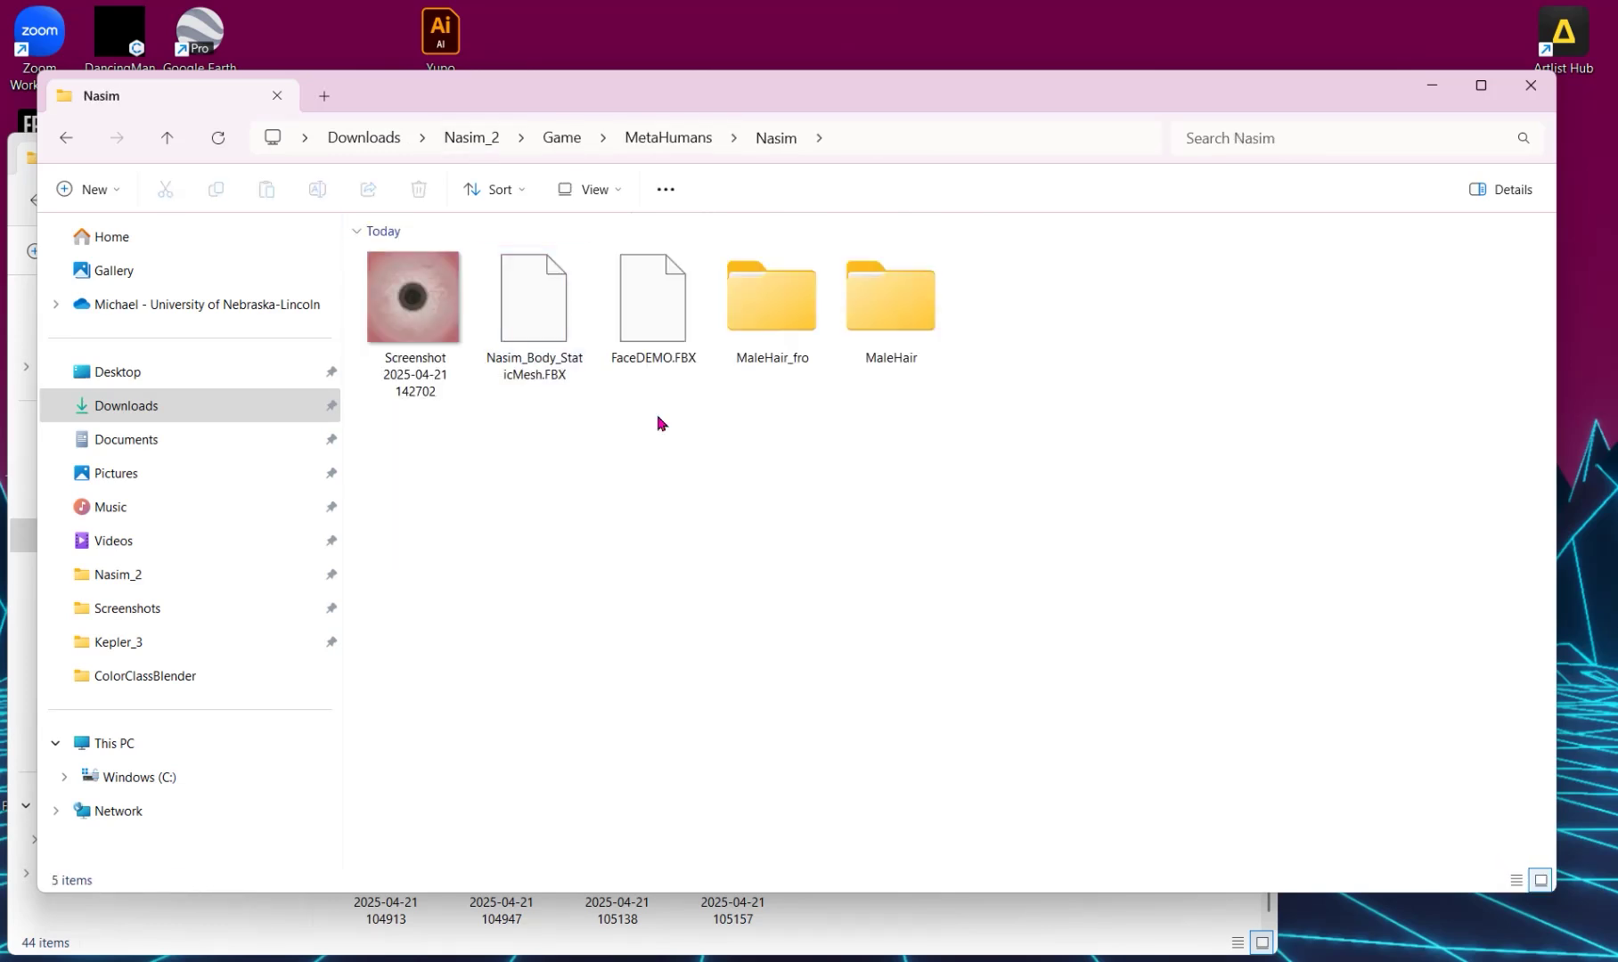
# Move the eye screenshot, Nasim_Body_StaticMesh.FBX and FaceDEMO.FBX from the exported Nasim folder up to Nasim_2.
pyautogui.moveTo(661, 419); pyautogui.dragTo(528, 157)
pyautogui.keyDown('ctrl'); pyautogui.click(459, 343); pyautogui.keyUp('ctrl')
pyautogui.click(467, 138)
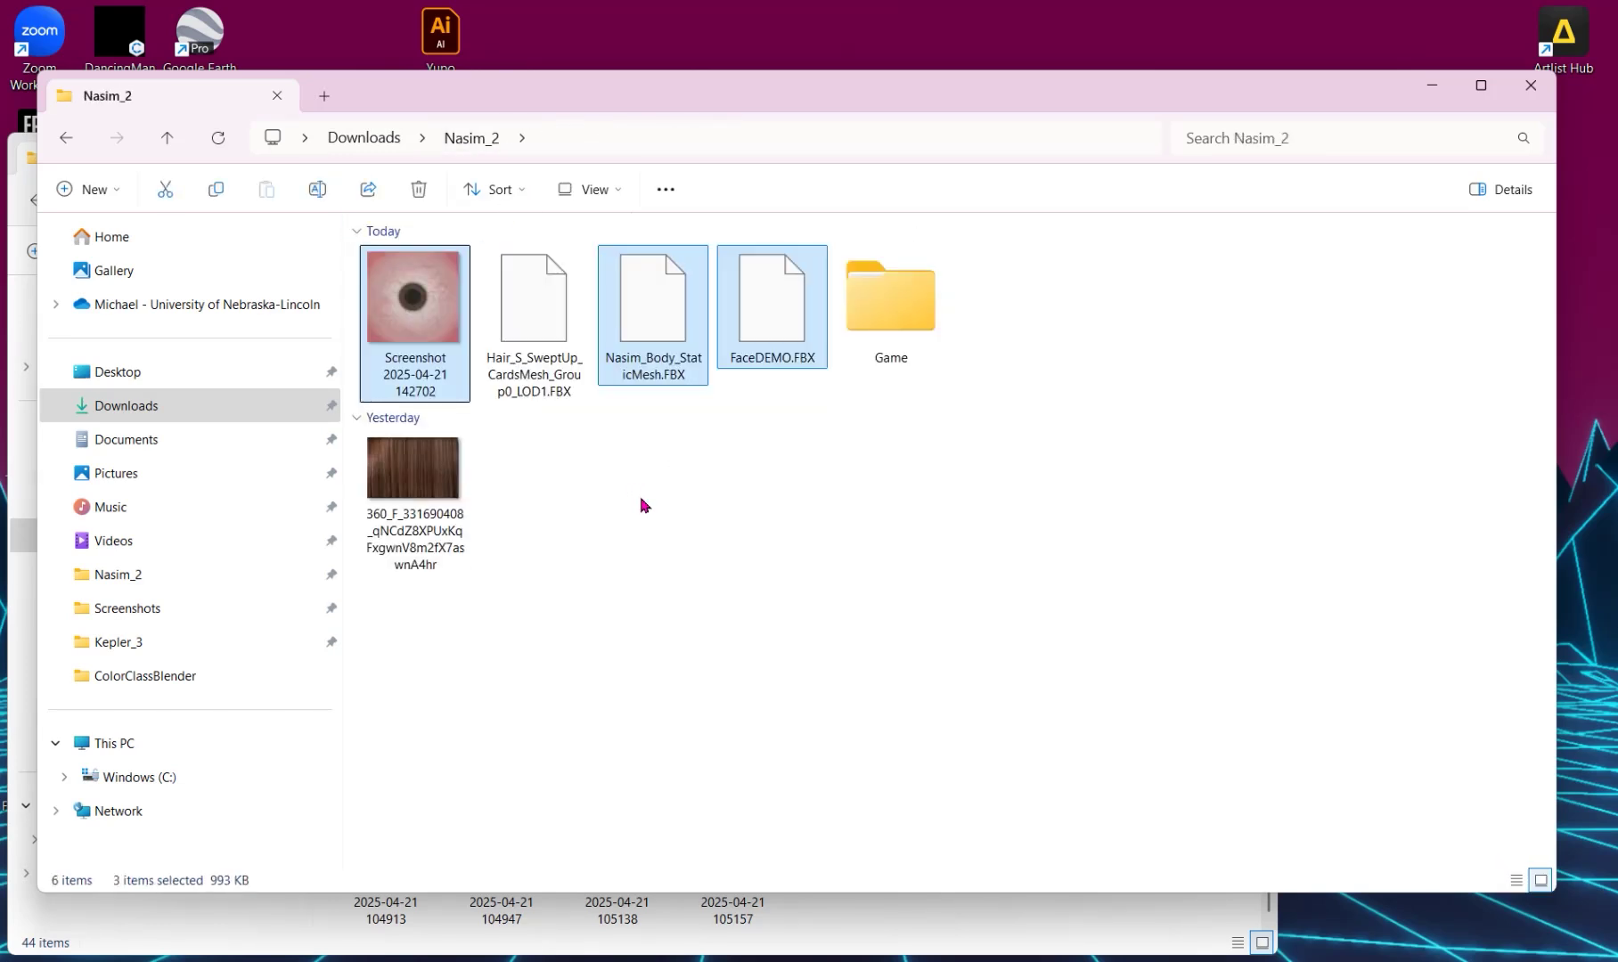
# Move the mustache and beard FBX files from Game/MetaHumans/Nasim/MaleHair/Hair to the Nasim_2 folder.
pyautogui.doubleClick(892, 297)
pyautogui.doubleClick(445, 286)
pyautogui.doubleClick(499, 286)
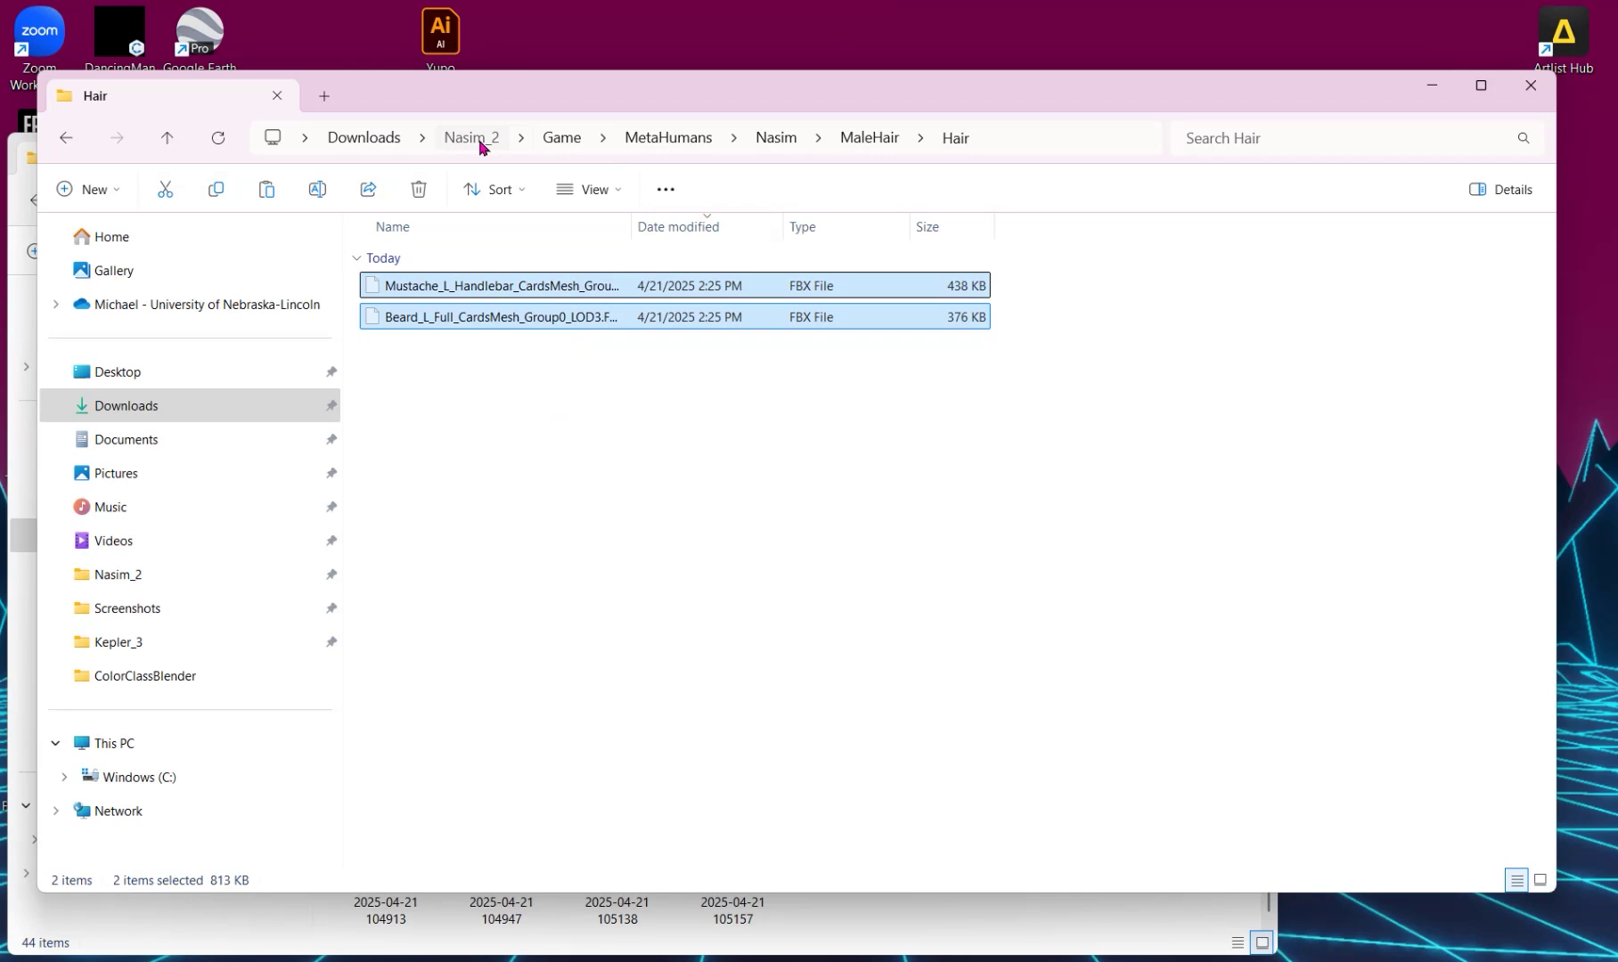
pyautogui.click(482, 147)
pyautogui.hotkey('ctrl', 'v')
# Check the exported Game subfolders for leftover files and delete the Game folder from Nasim_2.
pyautogui.doubleClick(1128, 297)
pyautogui.doubleClick(570, 292)
pyautogui.doubleClick(571, 296)
pyautogui.doubleClick(441, 296)
pyautogui.doubleClick(441, 293)
pyautogui.click(878, 140)
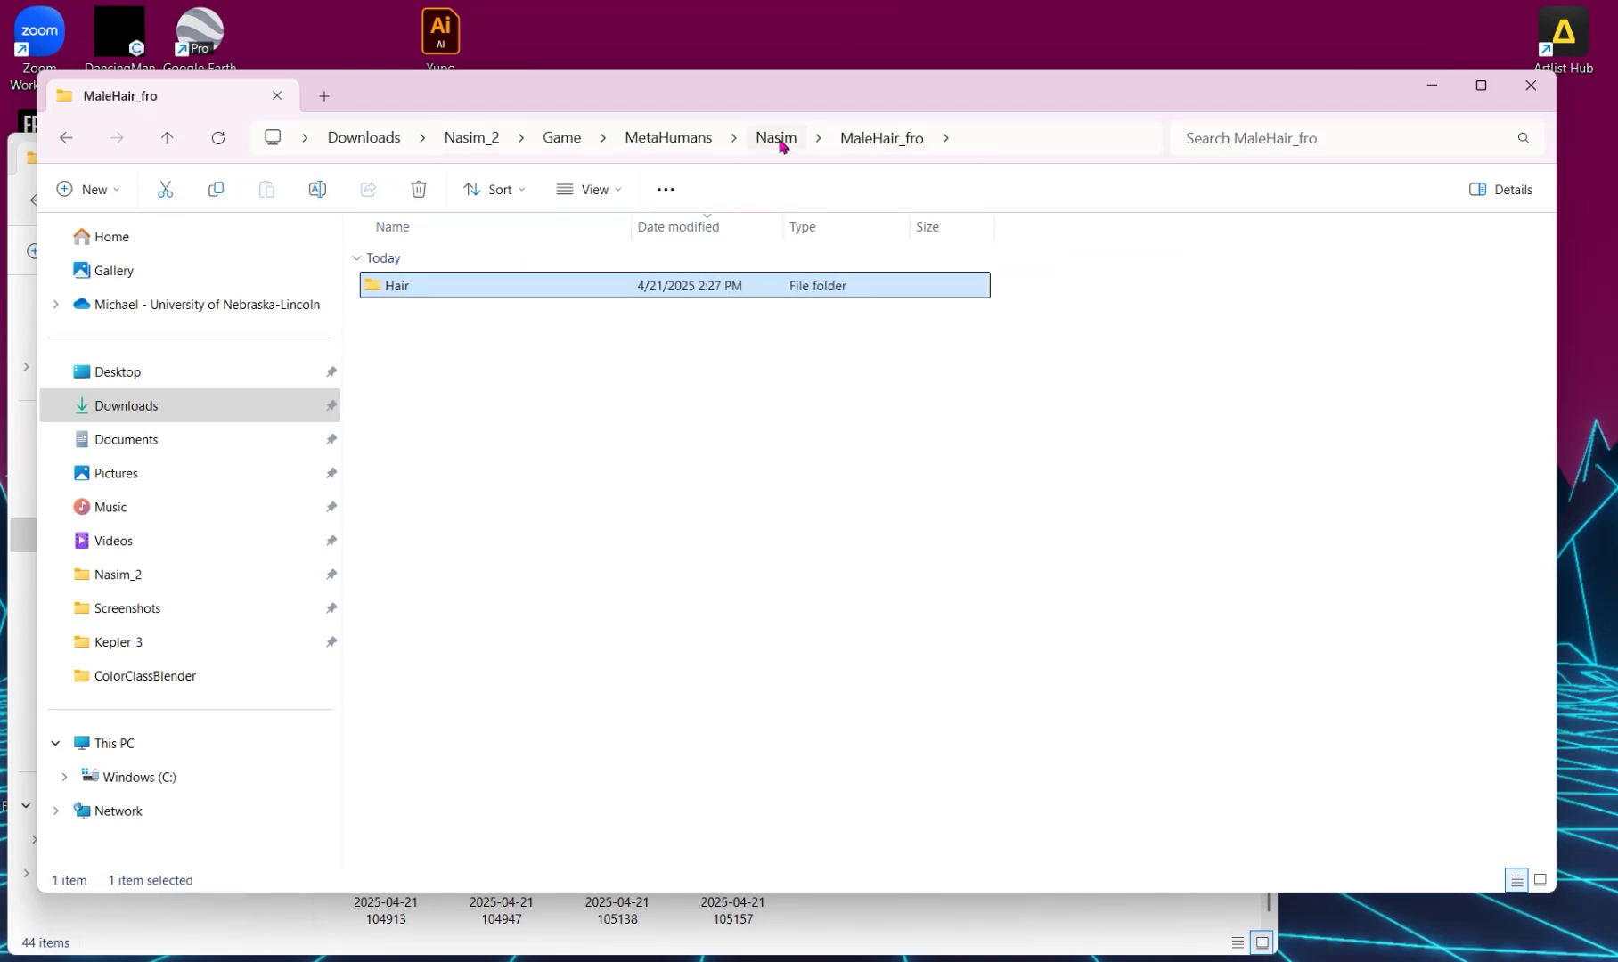
pyautogui.click(471, 138)
pyautogui.press('Delete')
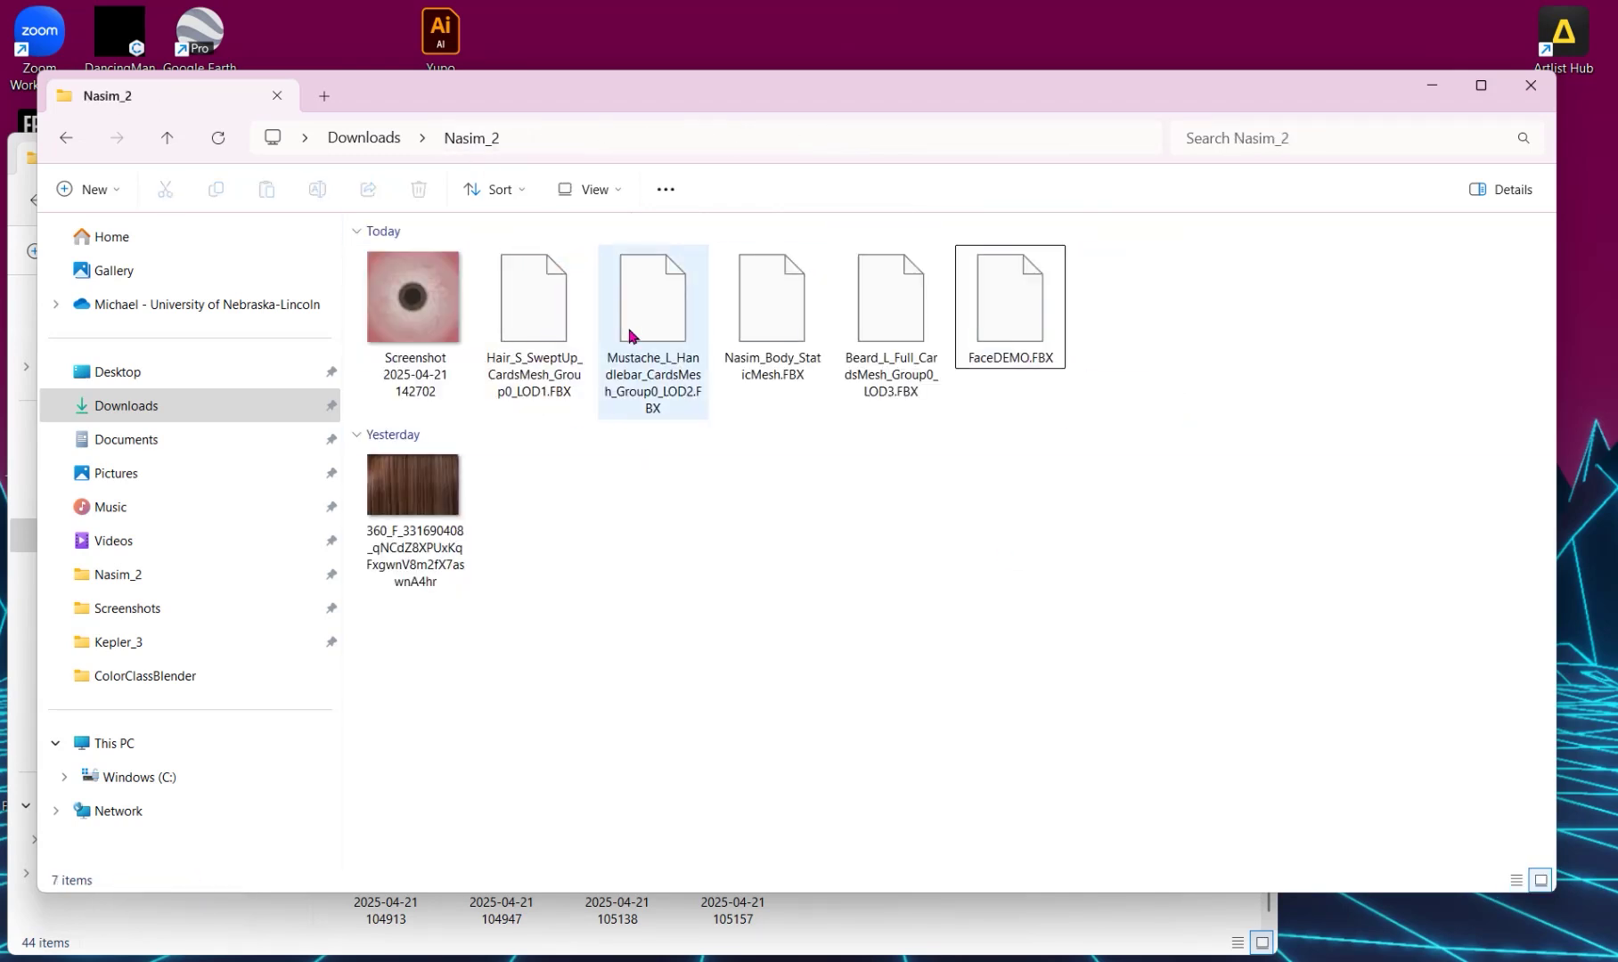
pyautogui.click(481, 441)
# Switch back to Unreal Editor and open the MI_MetaHumanEye_Simplified material from the Nasim/Face/Materials folder.
pyautogui.click(1433, 89)
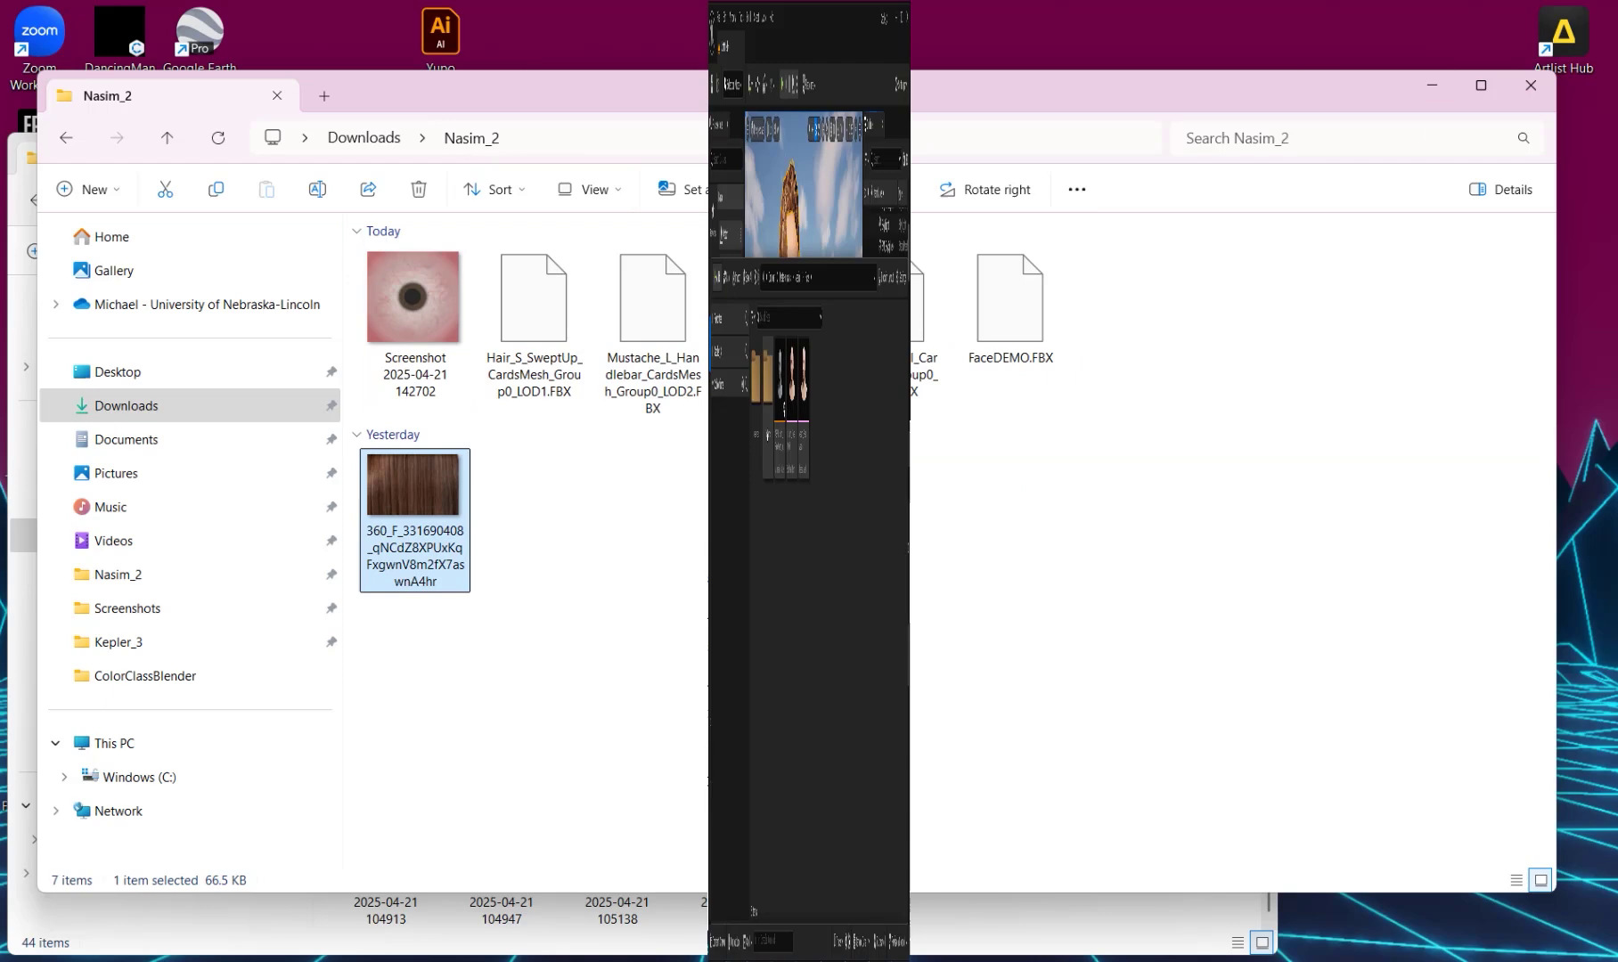
pyautogui.click(408, 385)
pyautogui.doubleClick(408, 385)
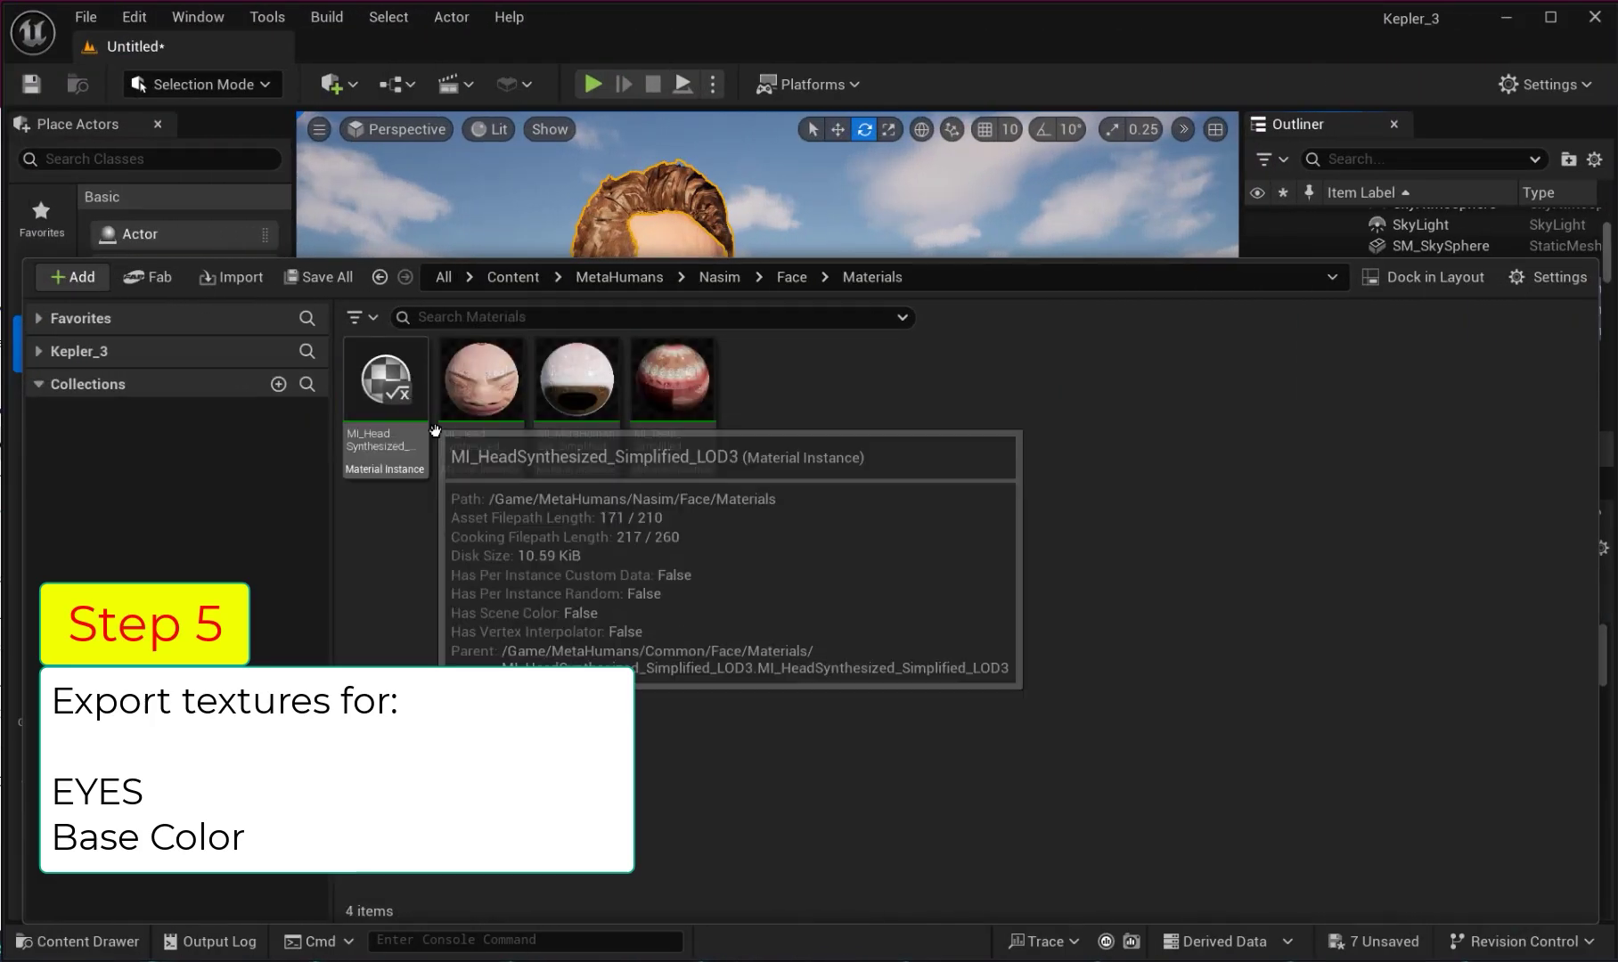
pyautogui.doubleClick(572, 398)
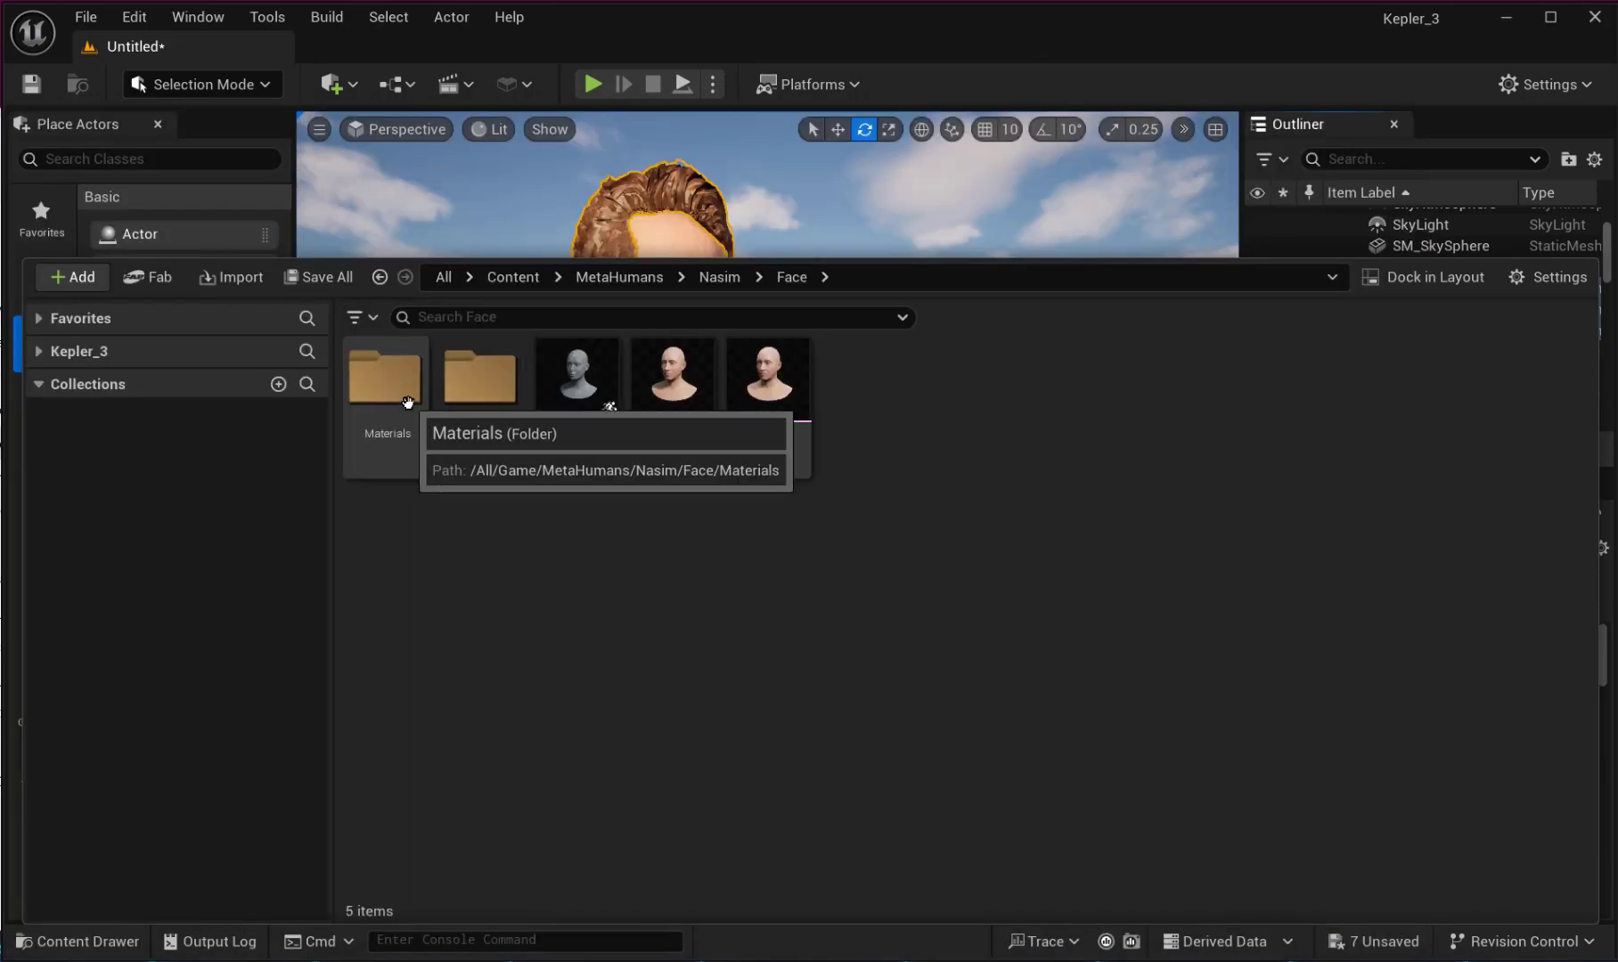
pyautogui.doubleClick(406, 388)
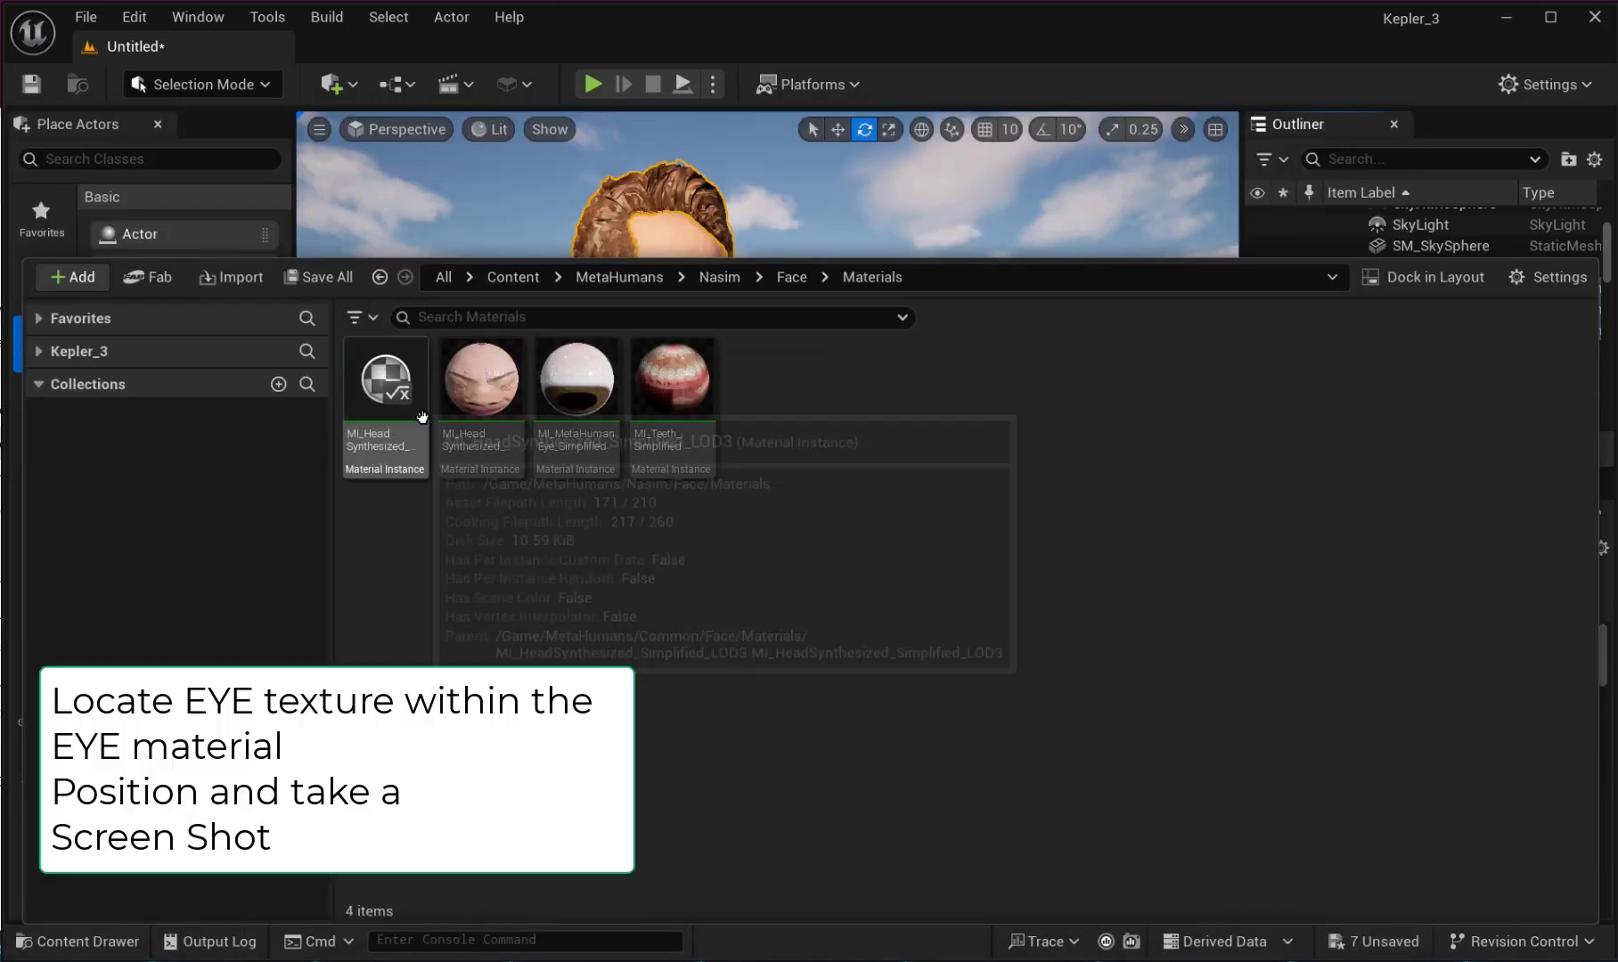
pyautogui.doubleClick(572, 398)
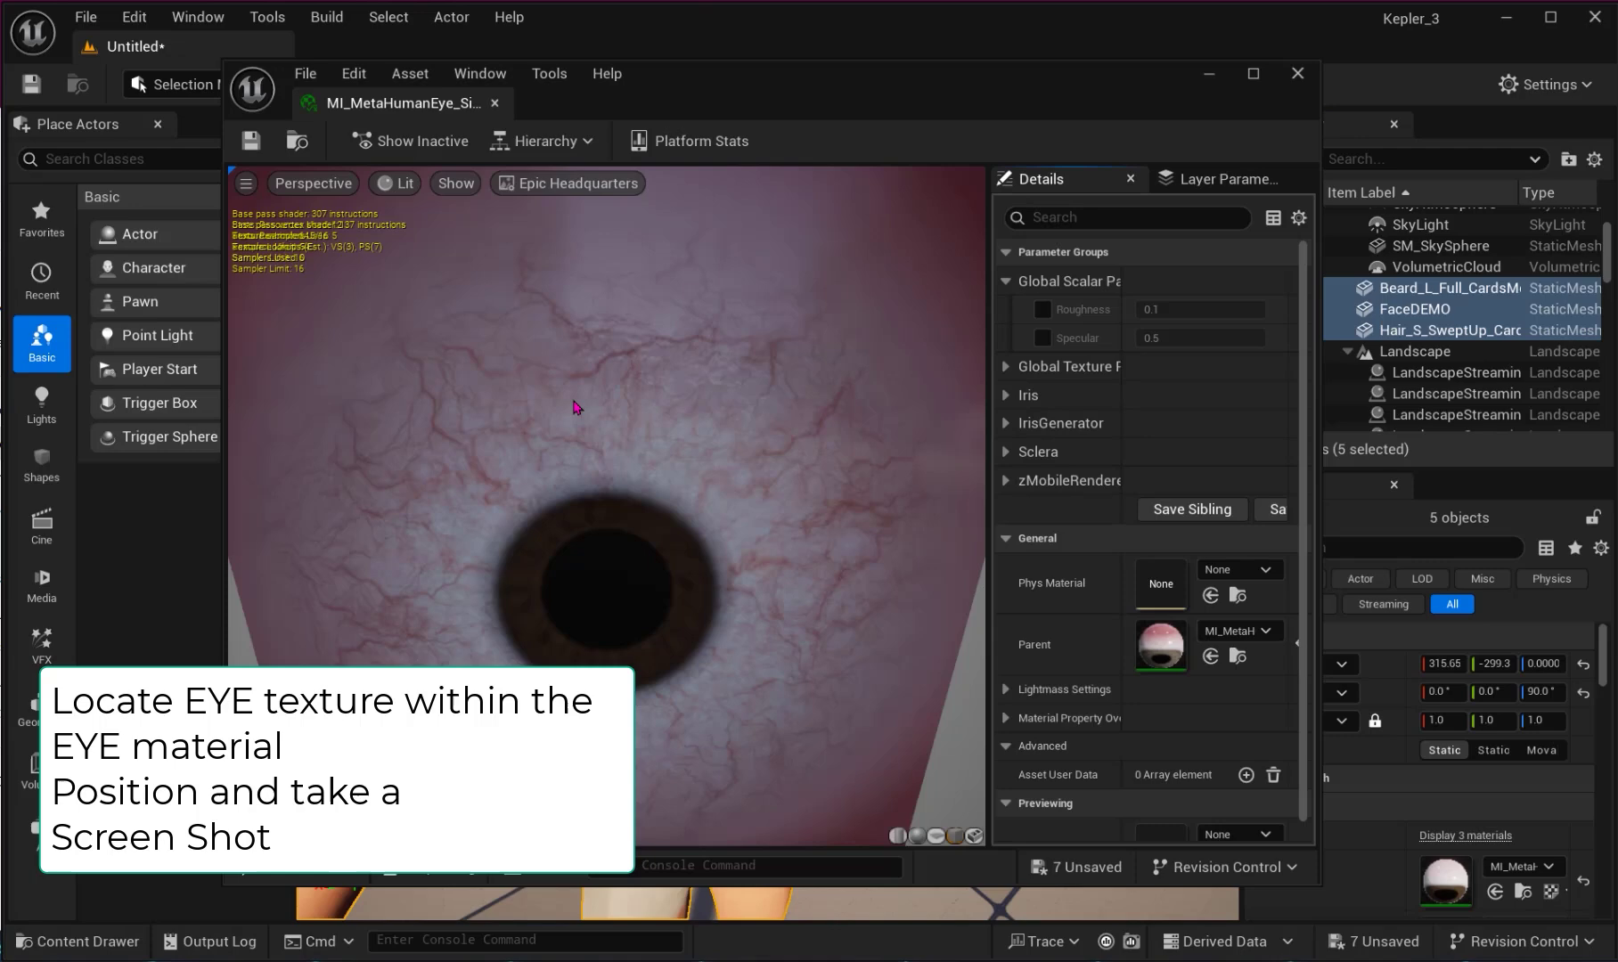
# Frame the full eye texture in the material preview, set it to Unlit, and capture a screenshot of the texture square.
pyautogui.scroll(-8, 613, 476)
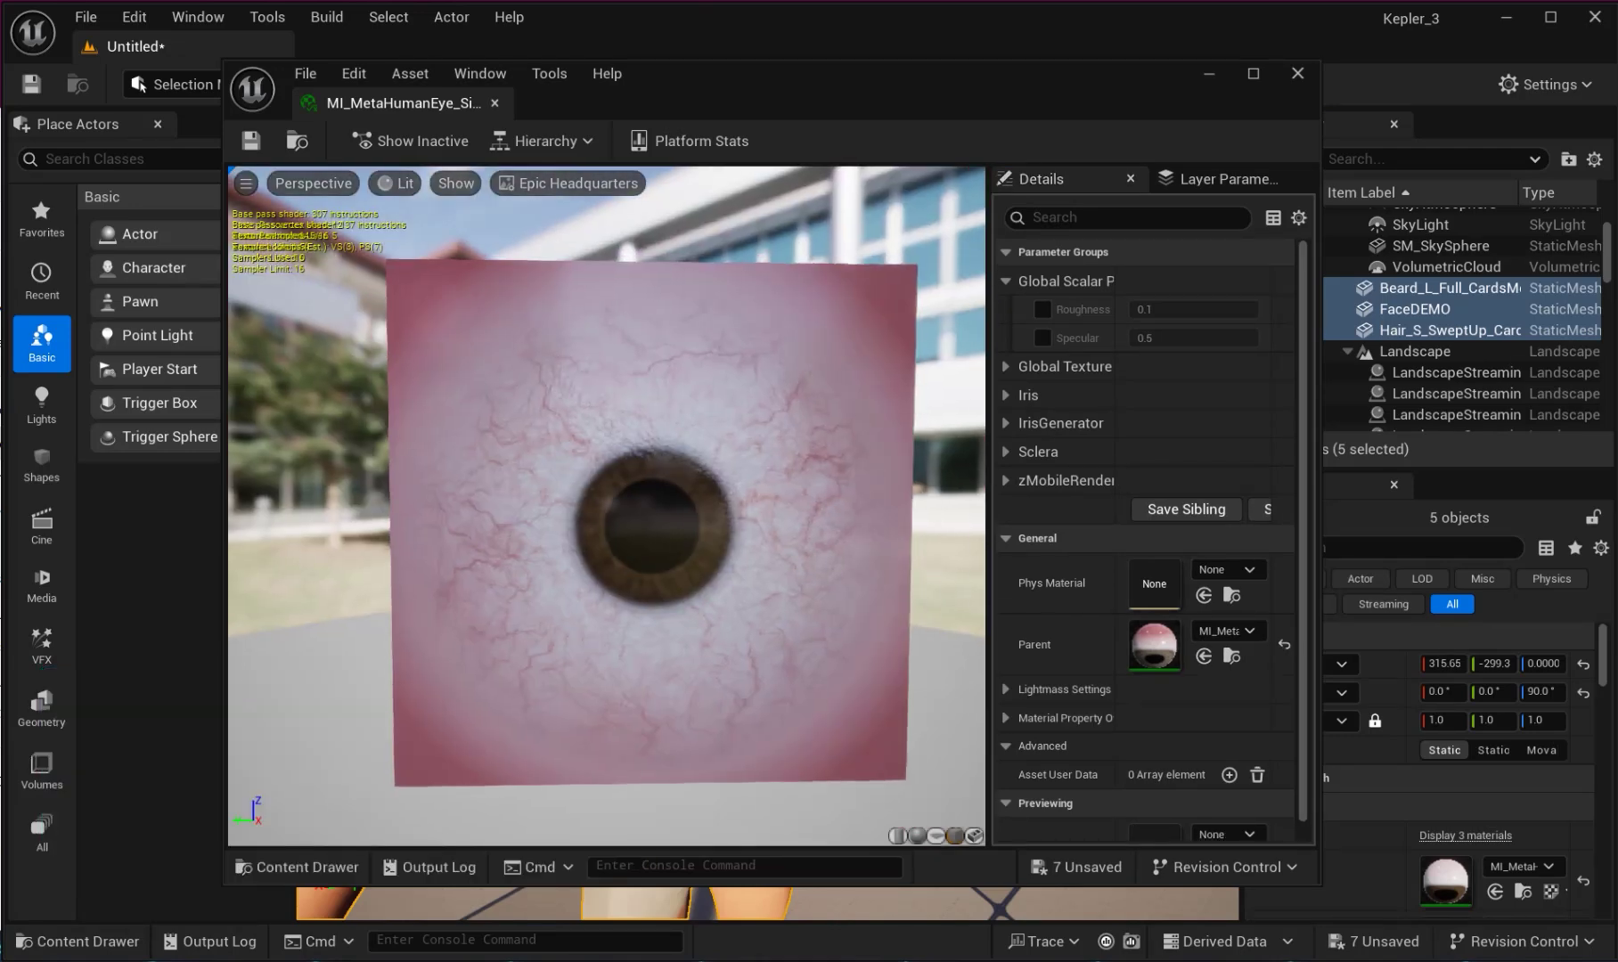
pyautogui.moveTo(612, 477); pyautogui.dragTo(595, 475)
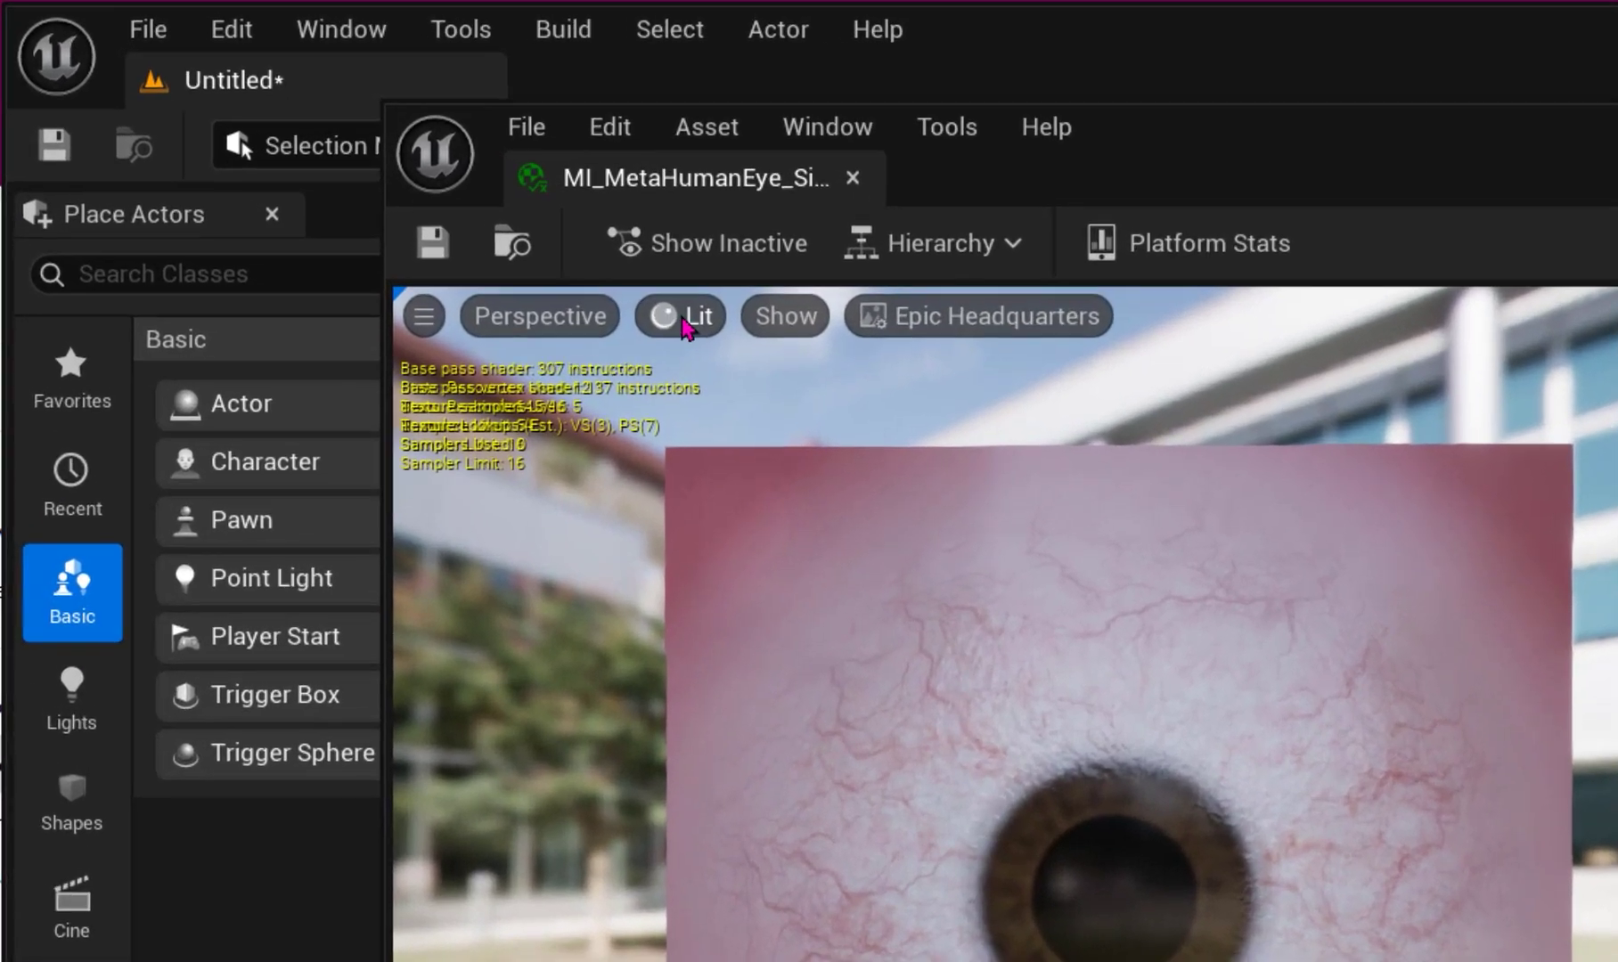
pyautogui.click(406, 183)
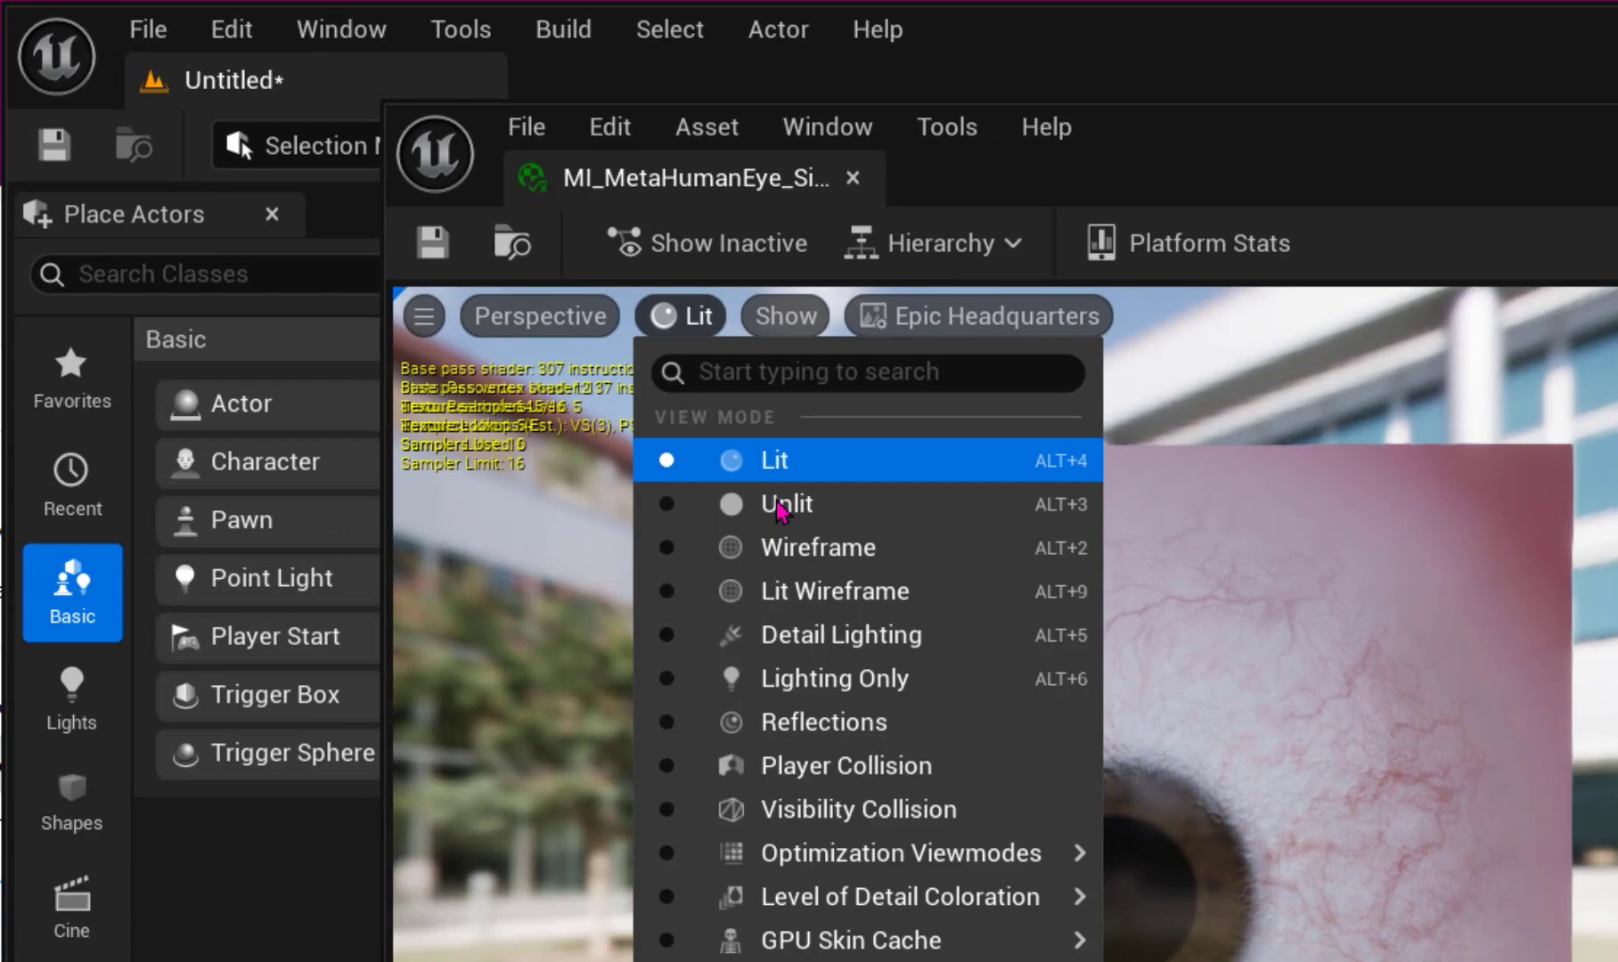
pyautogui.click(714, 463)
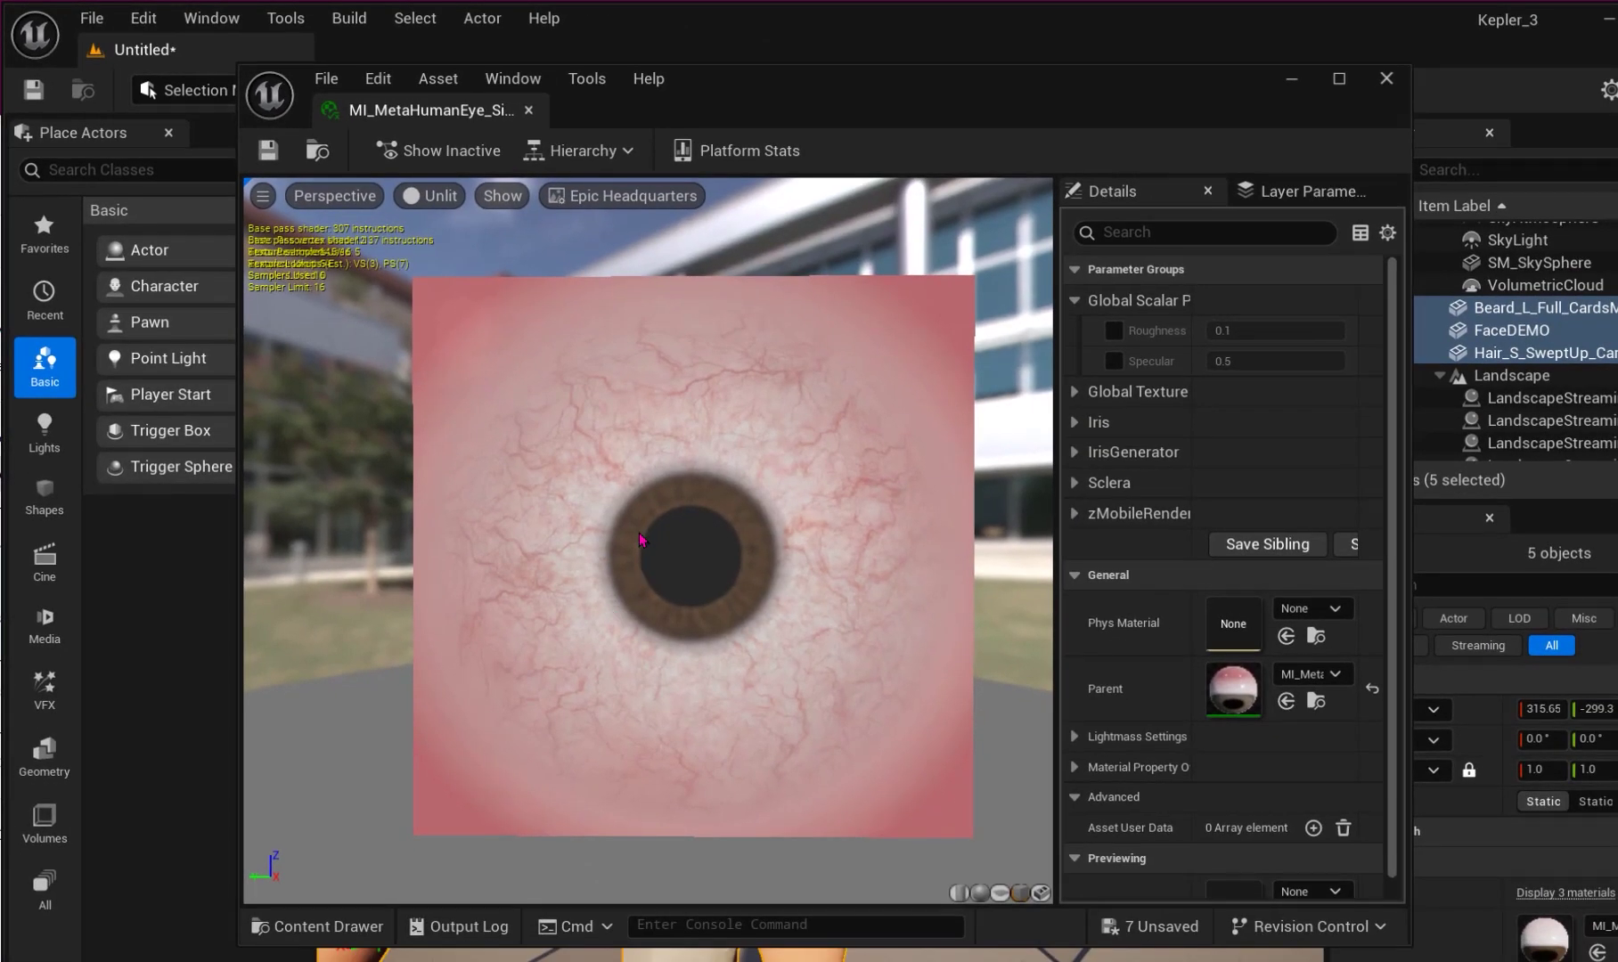
pyautogui.press('super+shift+s')
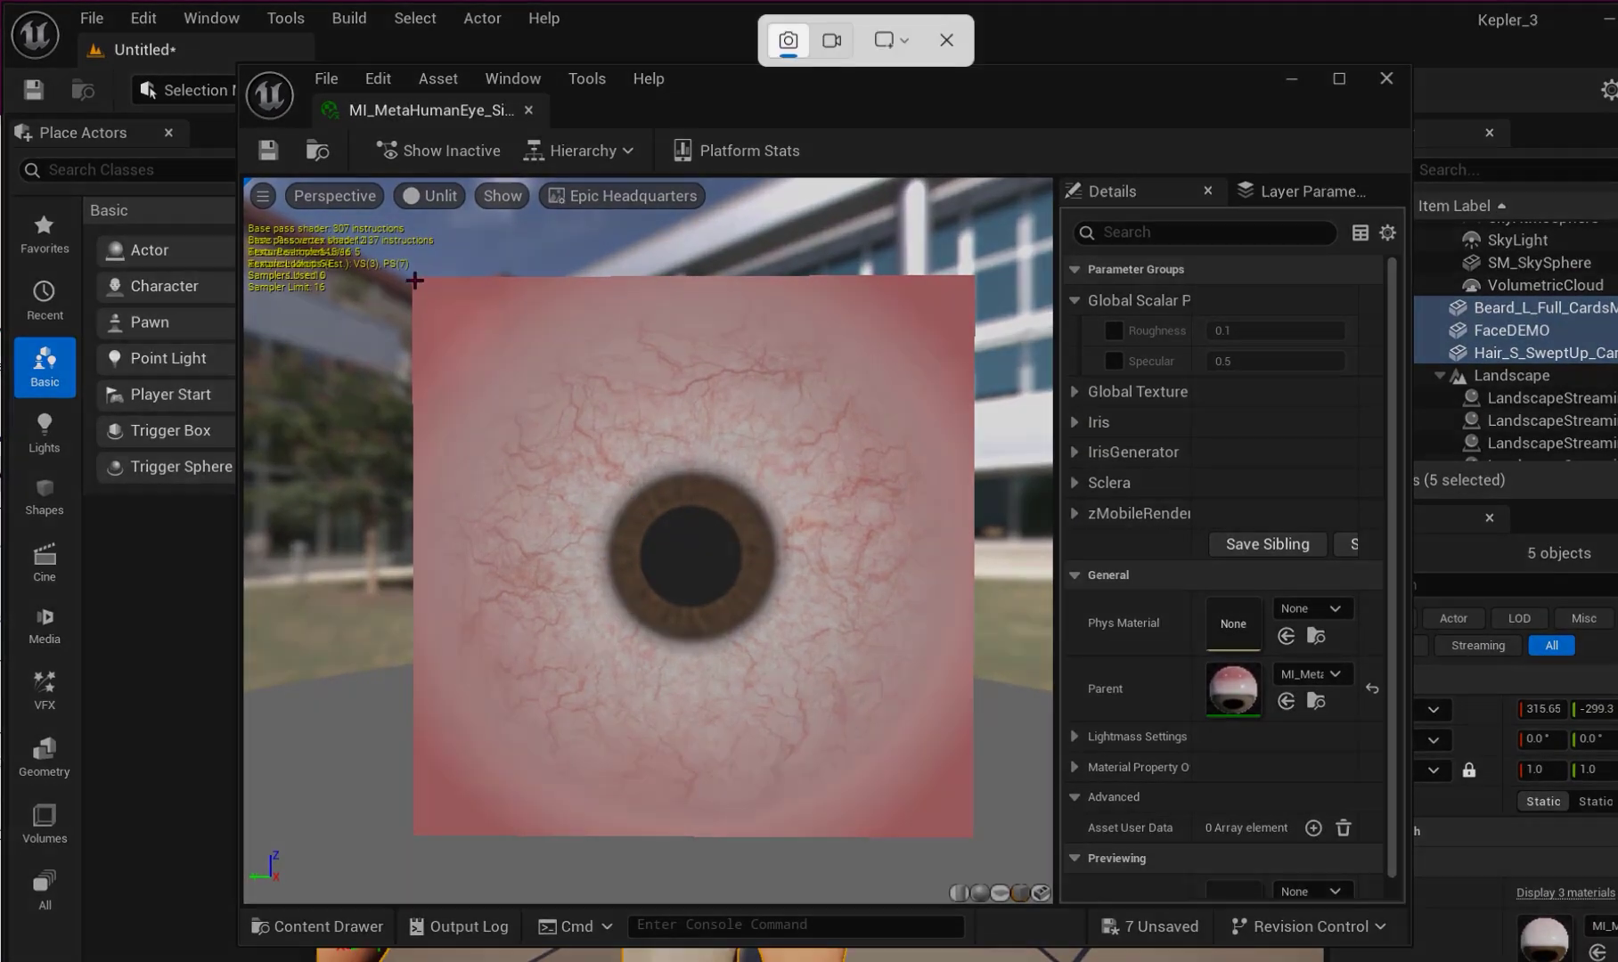
pyautogui.moveTo(414, 279); pyautogui.dragTo(971, 831)
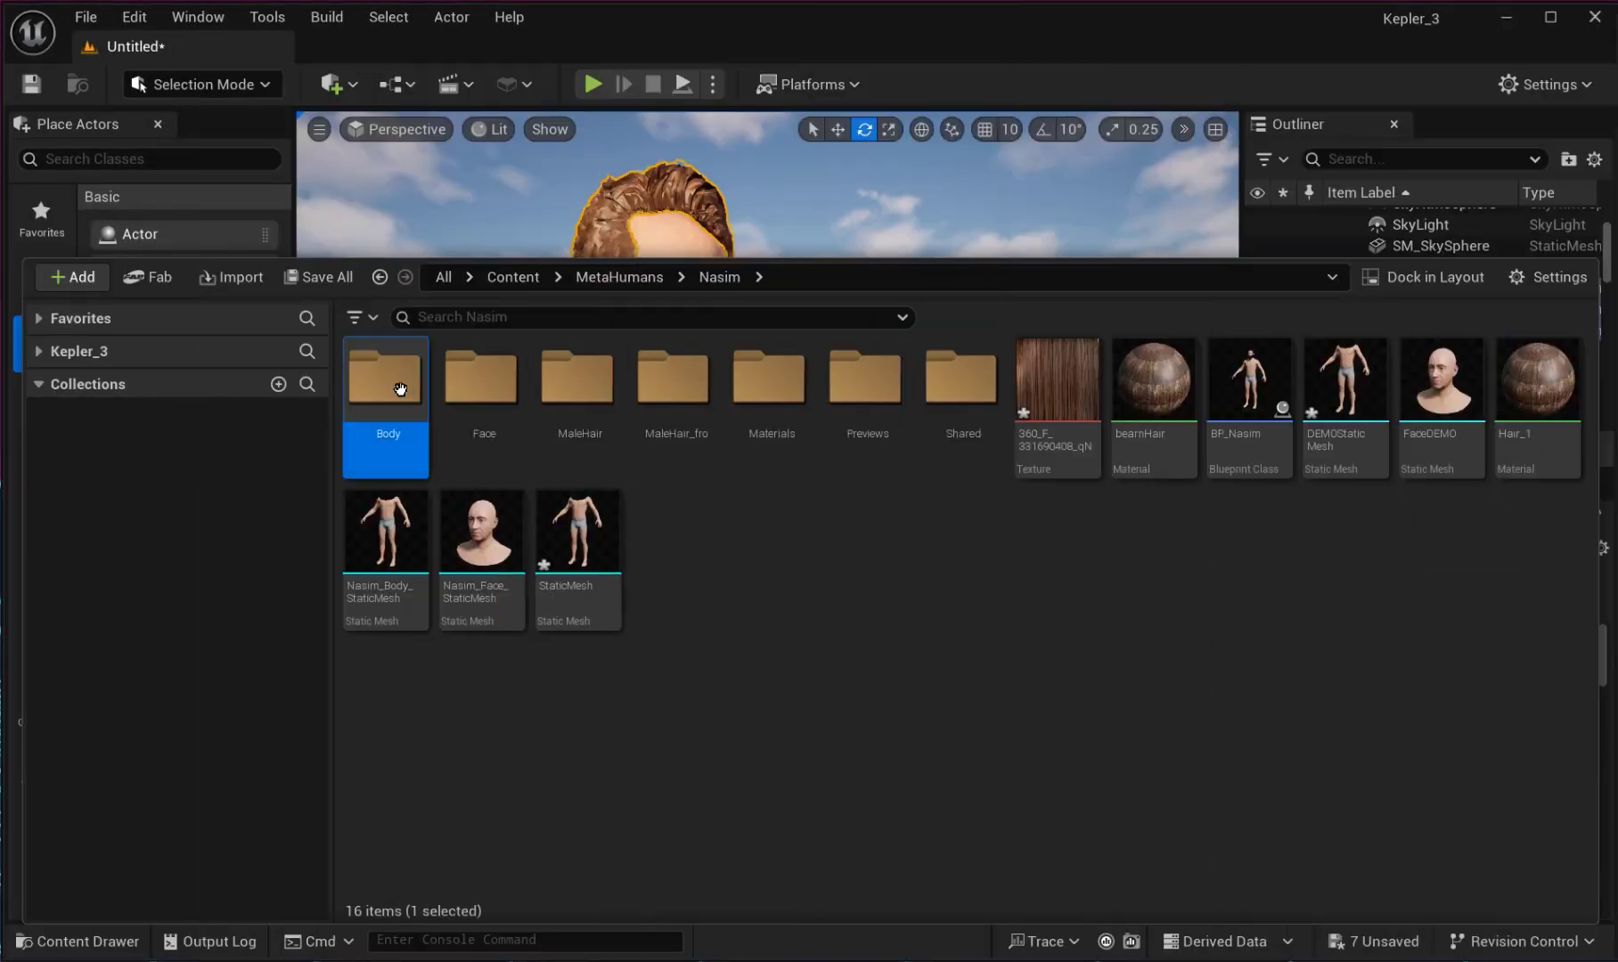
# Open the Nasim/Body/Textures folder in the project content.
pyautogui.doubleClick(401, 388)
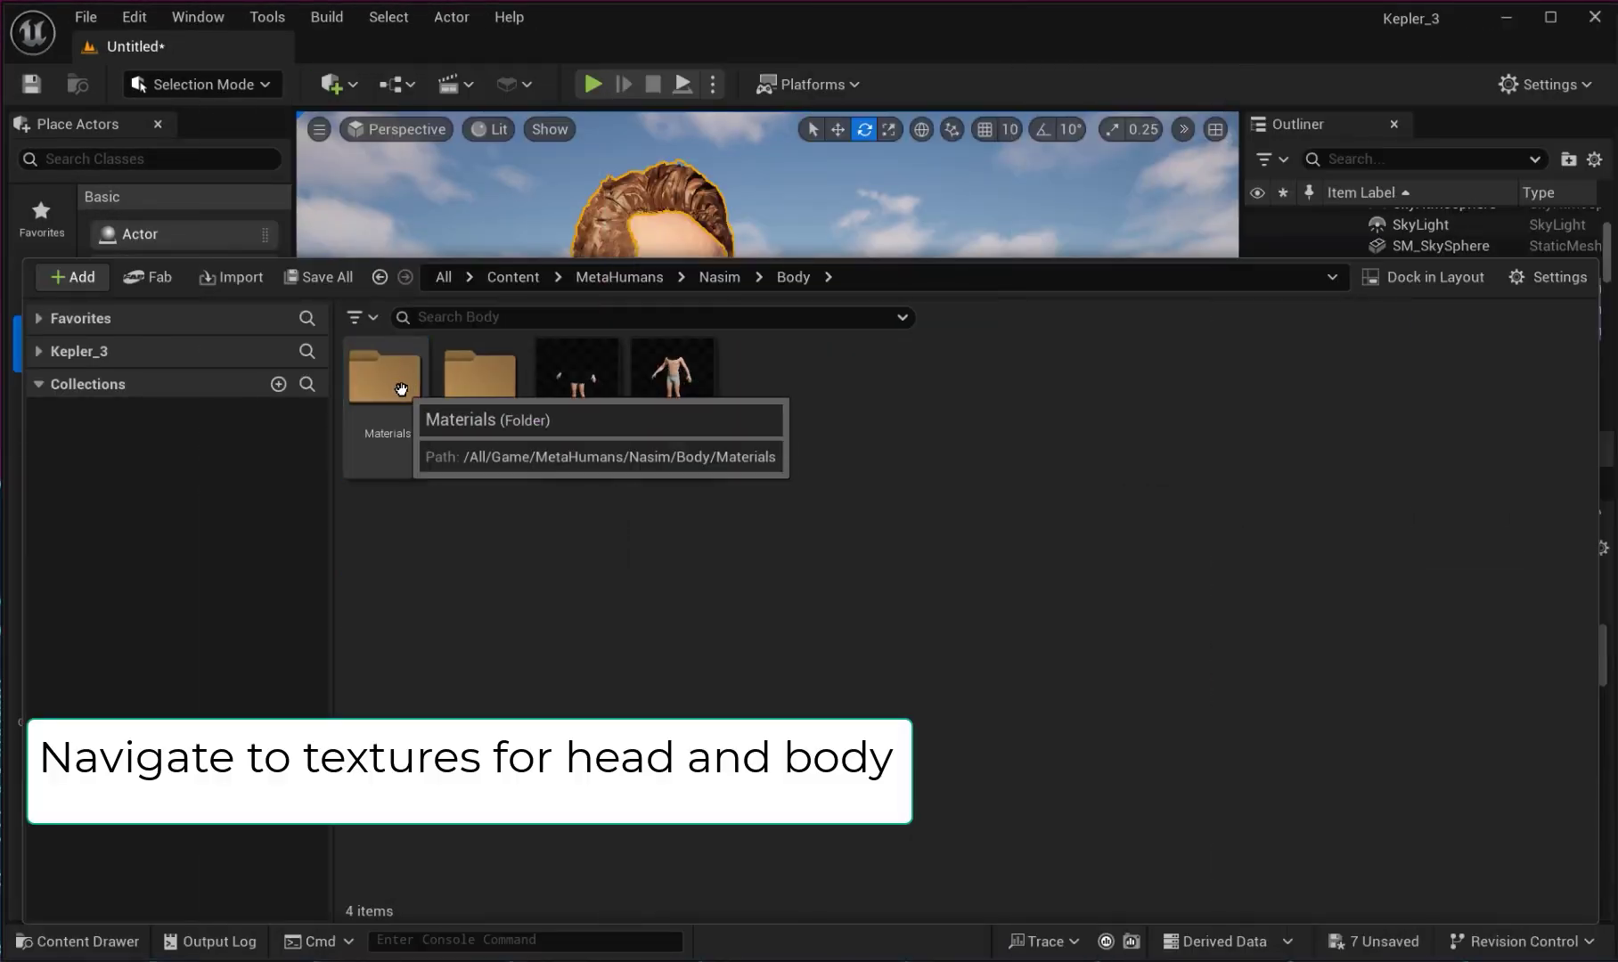
pyautogui.doubleClick(467, 387)
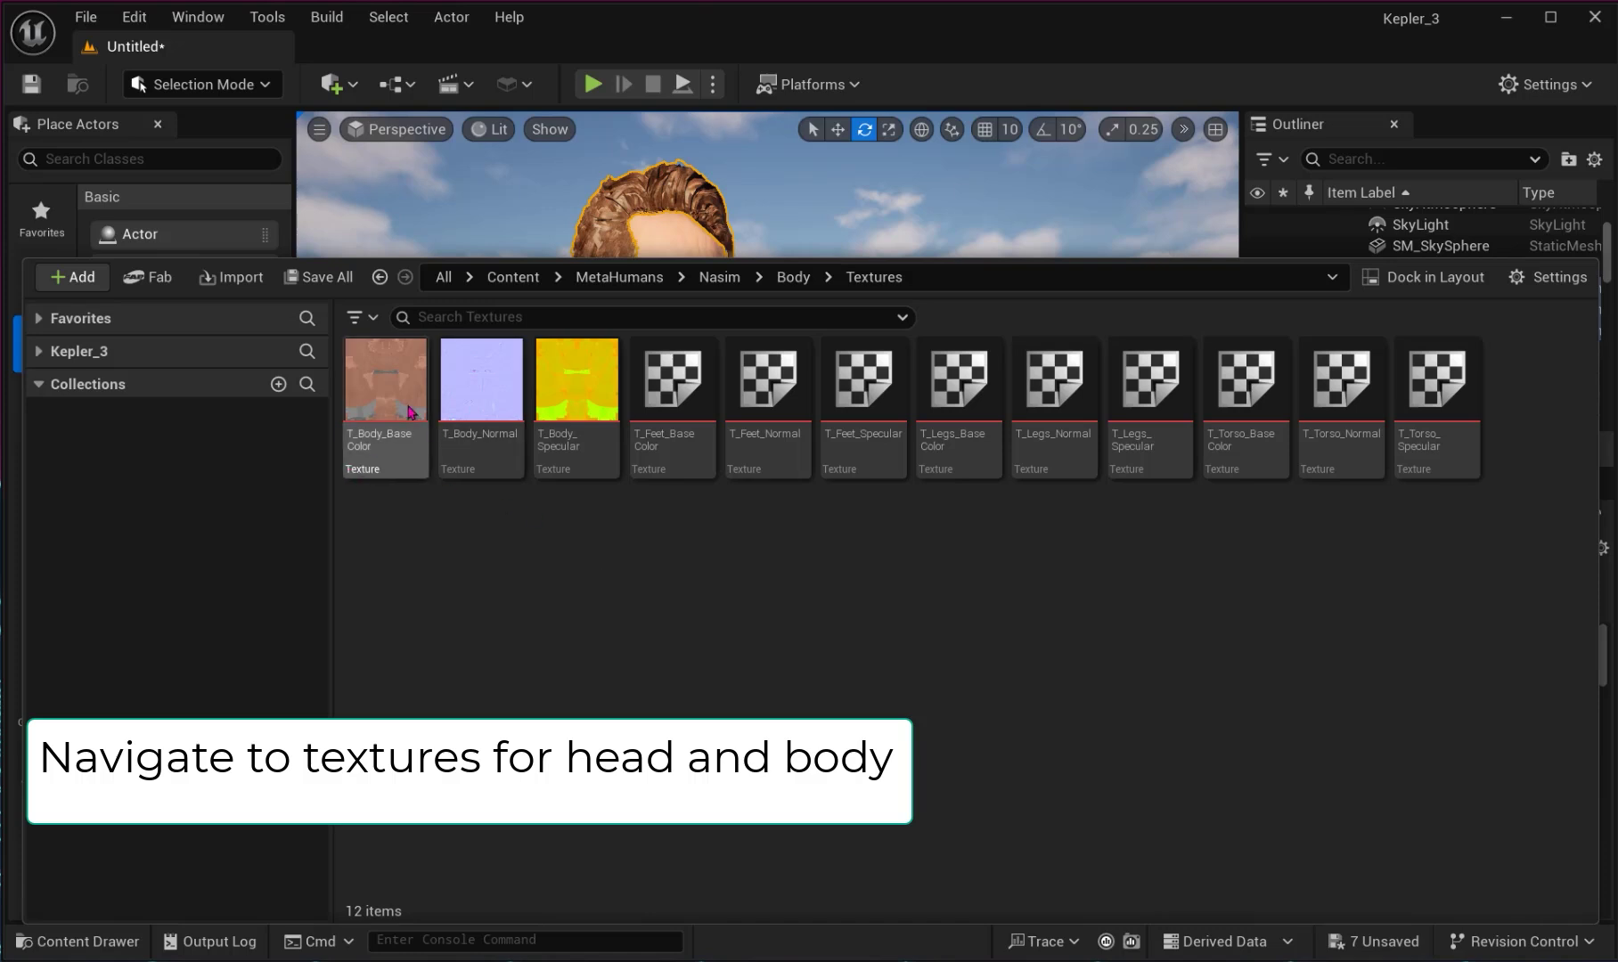
# Try to bulk export the T_Body_BaseColor, T_Body_Normal and T_Body_Specular textures together.
pyautogui.click(410, 411)
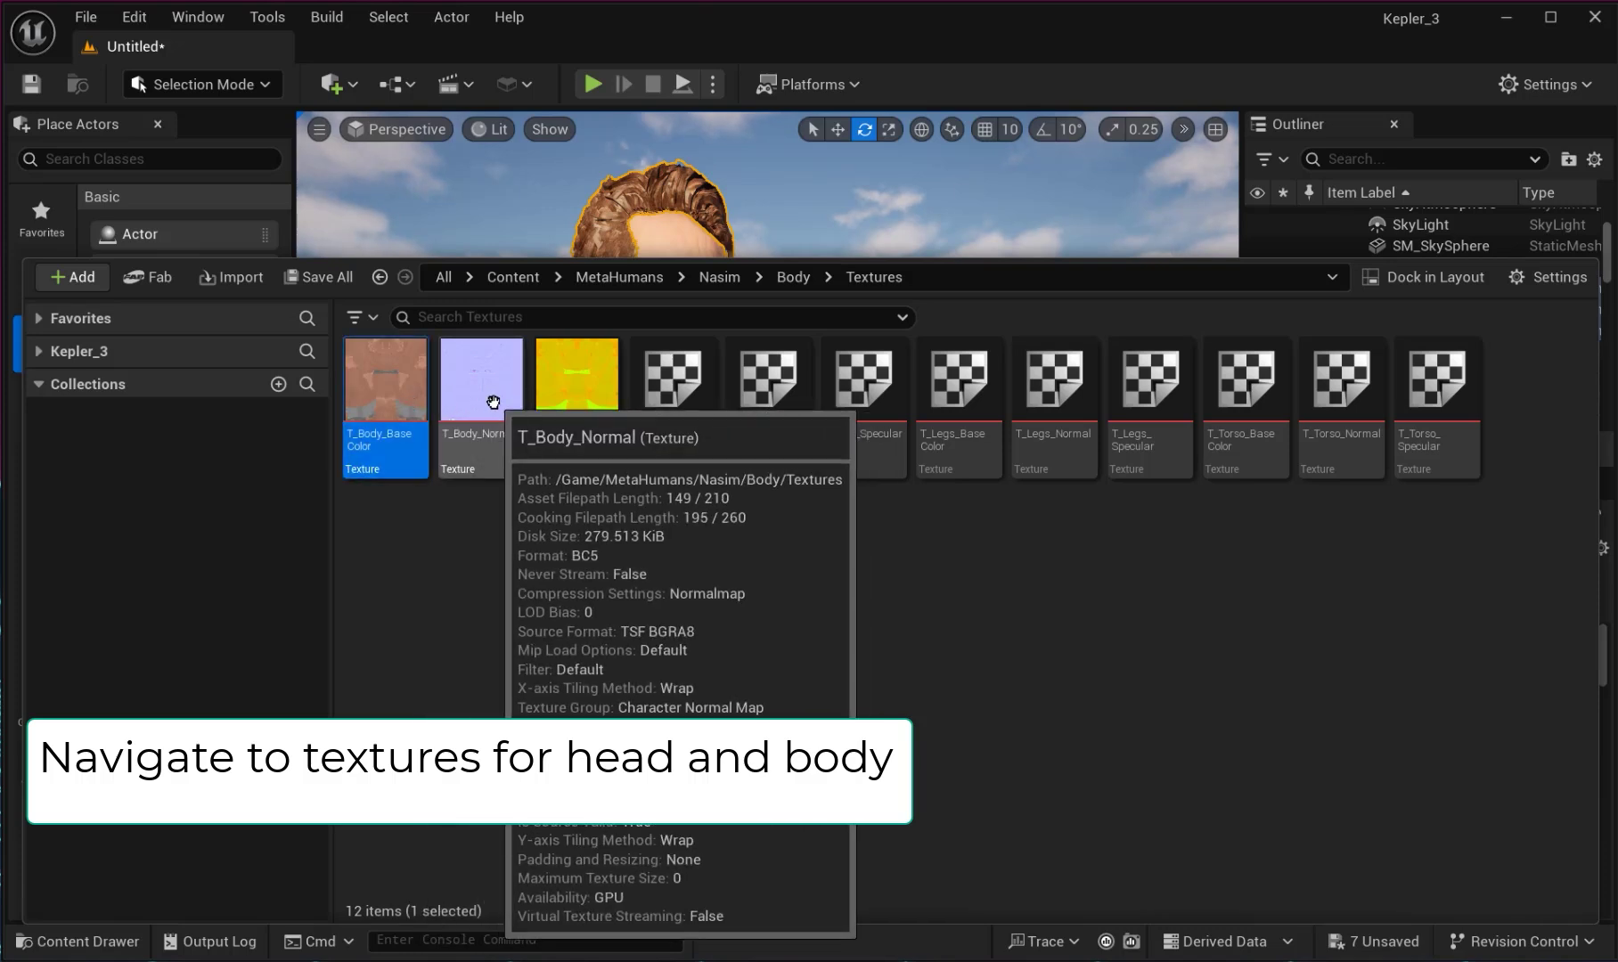
pyautogui.keyDown('ctrl'); pyautogui.click(493, 402); pyautogui.keyUp('ctrl')
pyautogui.keyDown('ctrl'); pyautogui.click(579, 405); pyautogui.keyUp('ctrl')
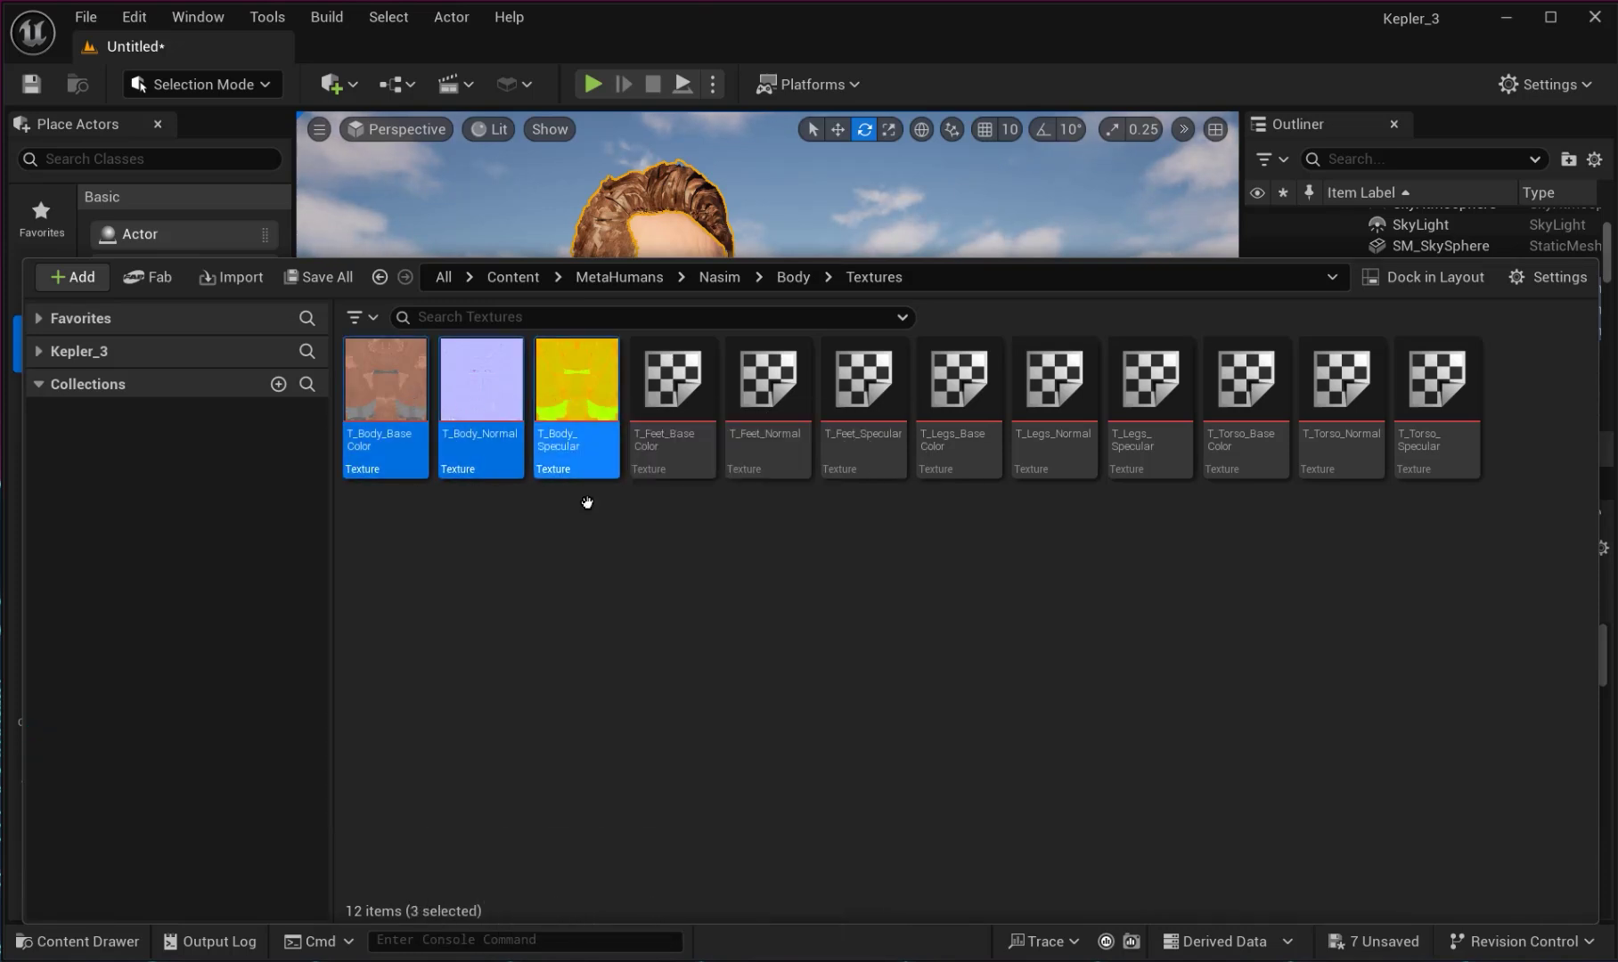
pyautogui.rightClick(587, 426)
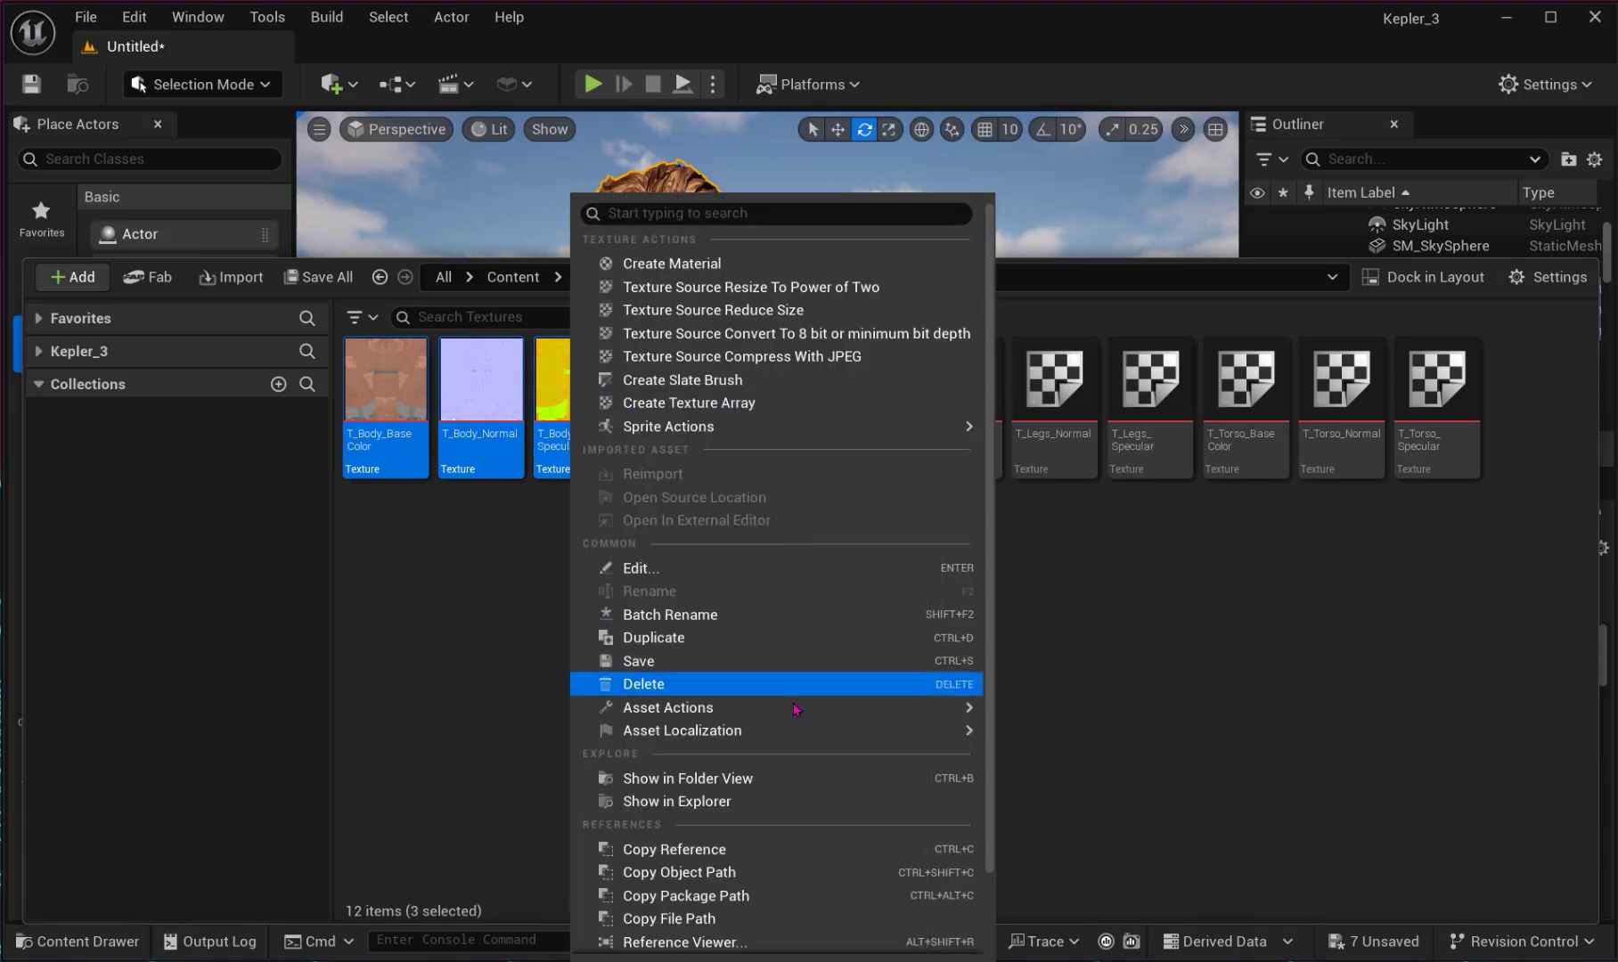
pyautogui.moveTo(794, 718)
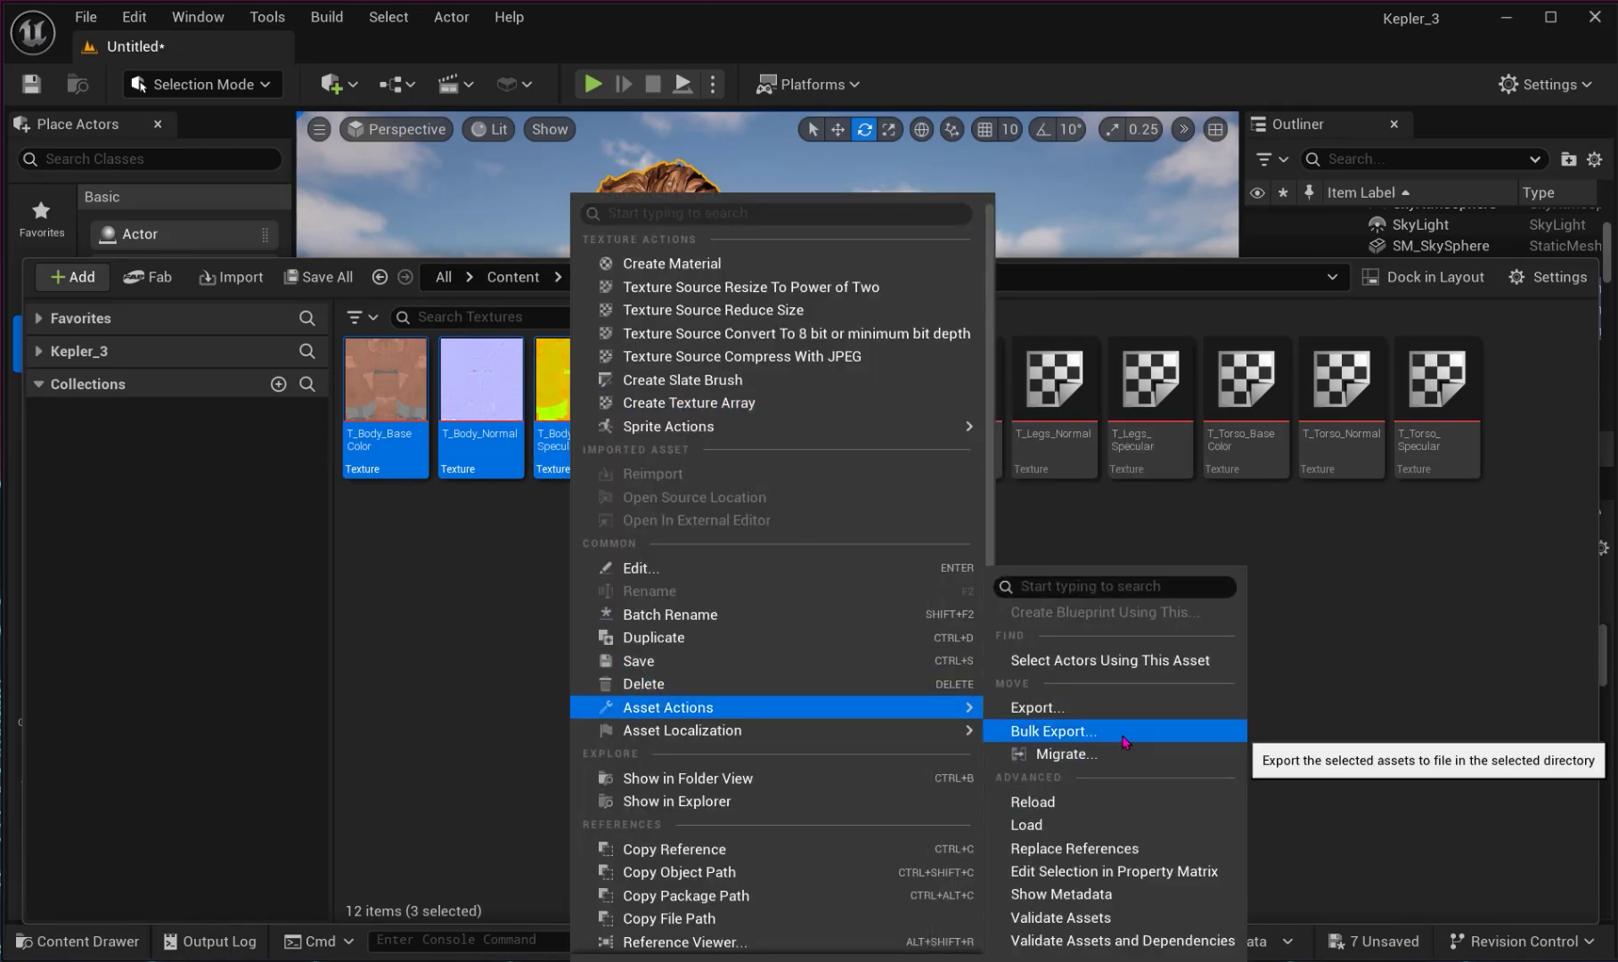
pyautogui.click(1070, 732)
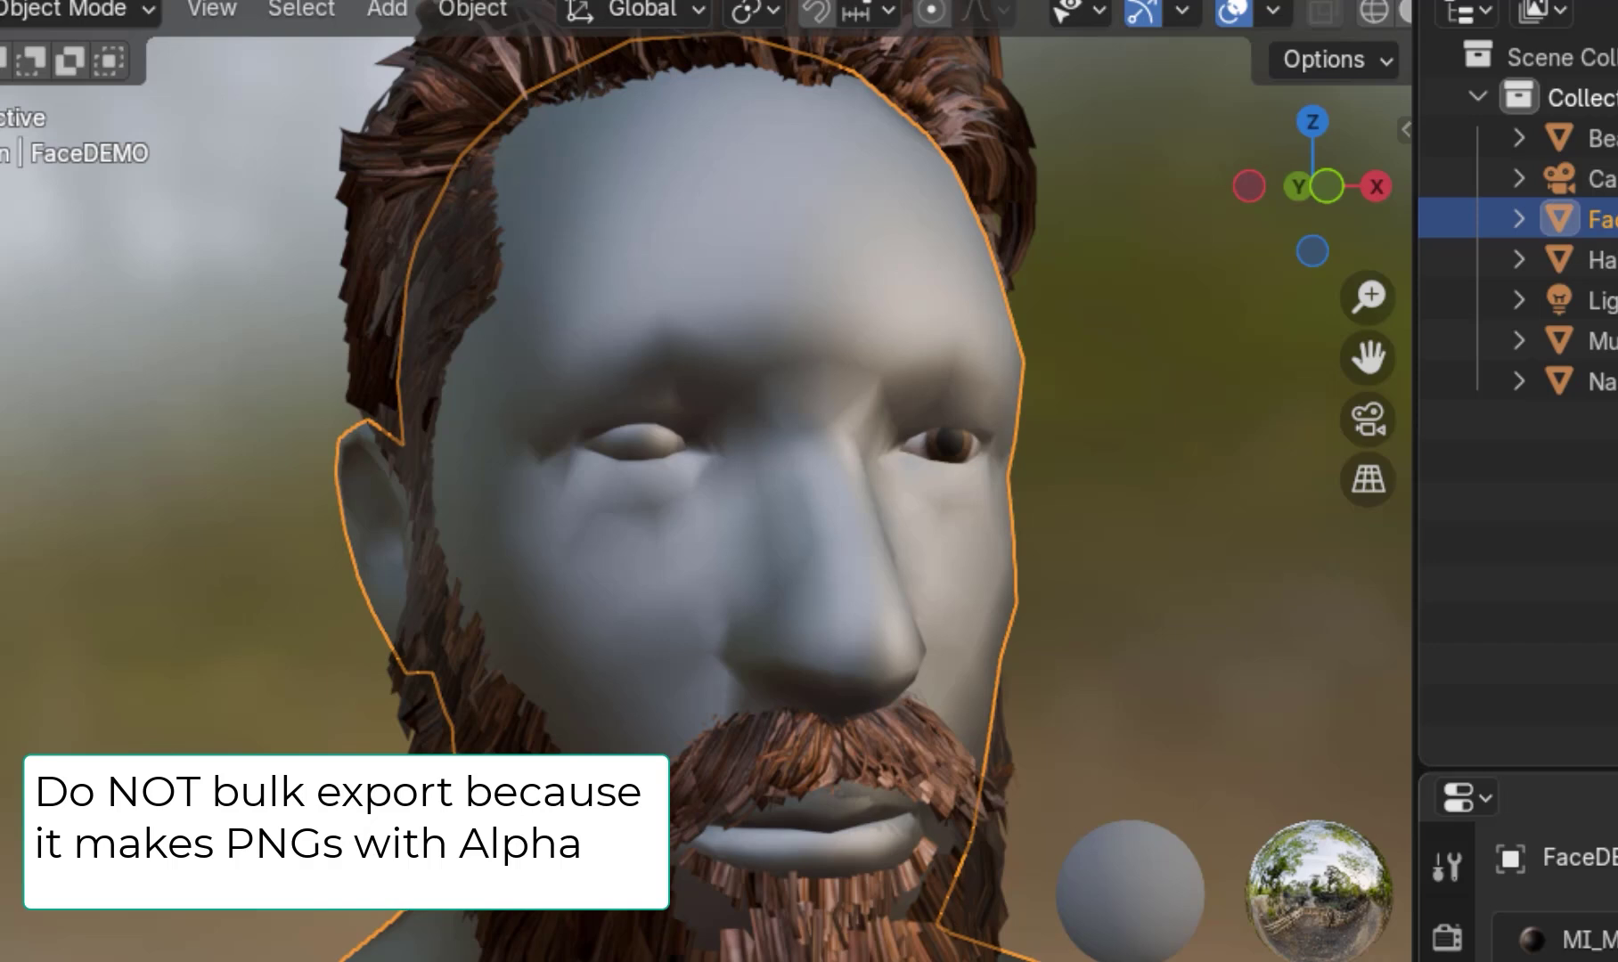
pyautogui.hotkey('shift', 'a')
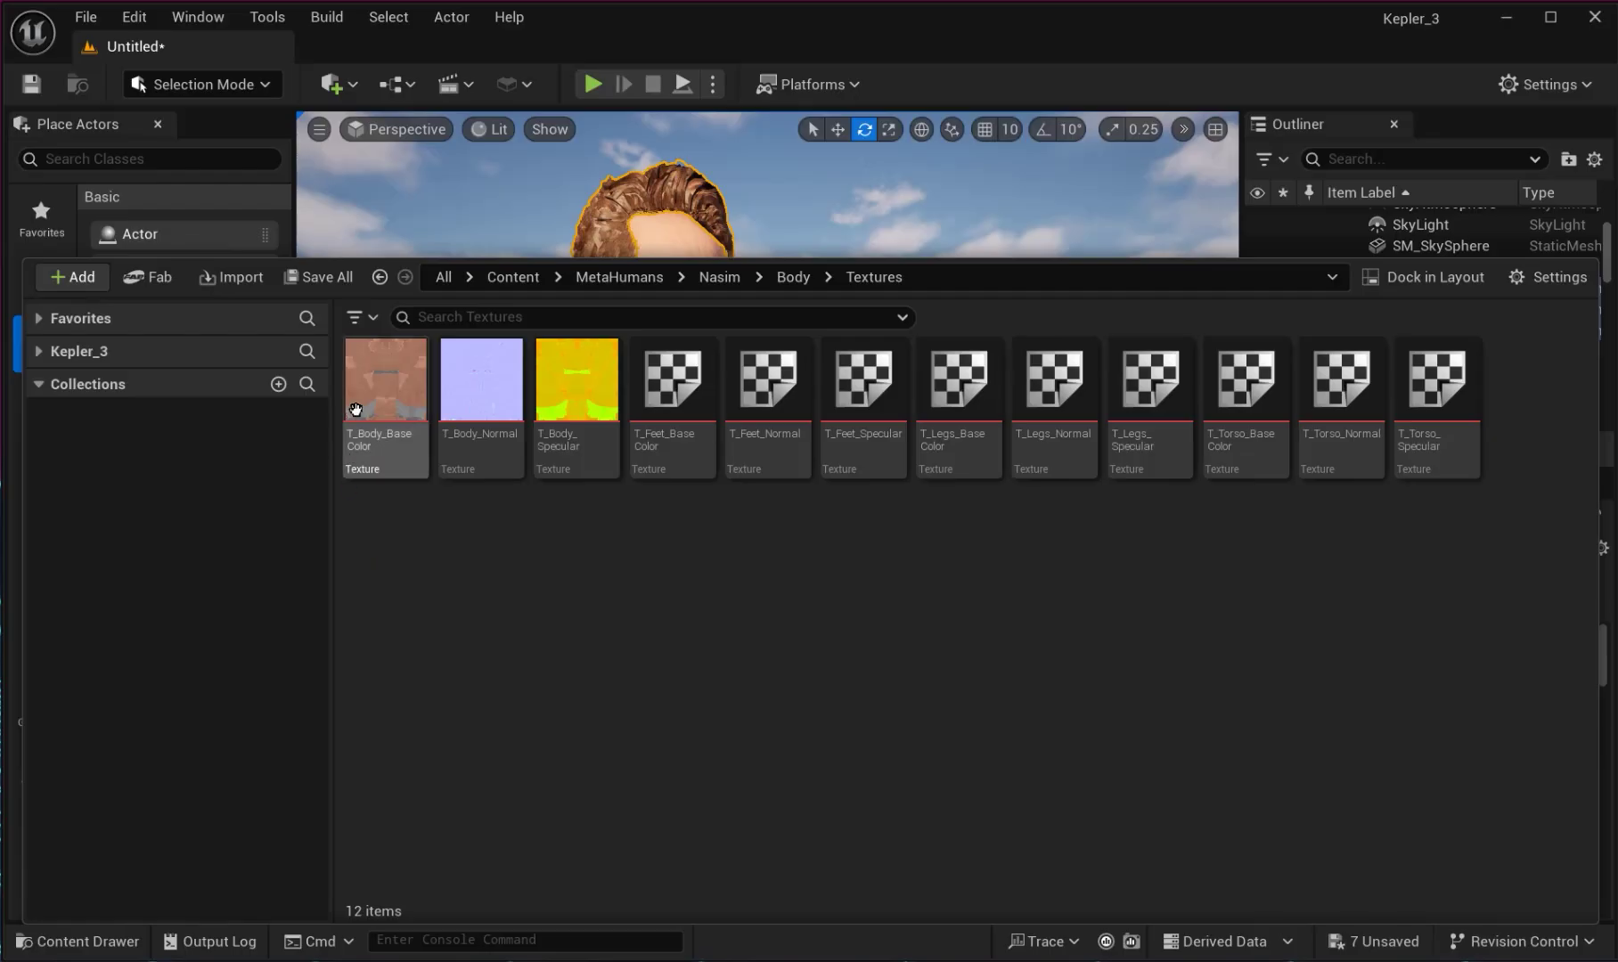
# Export the T_Body_BaseColor texture individually as a Targa (TGA) file into the Downloads/Nasim_2 folder.
pyautogui.rightClick(356, 406)
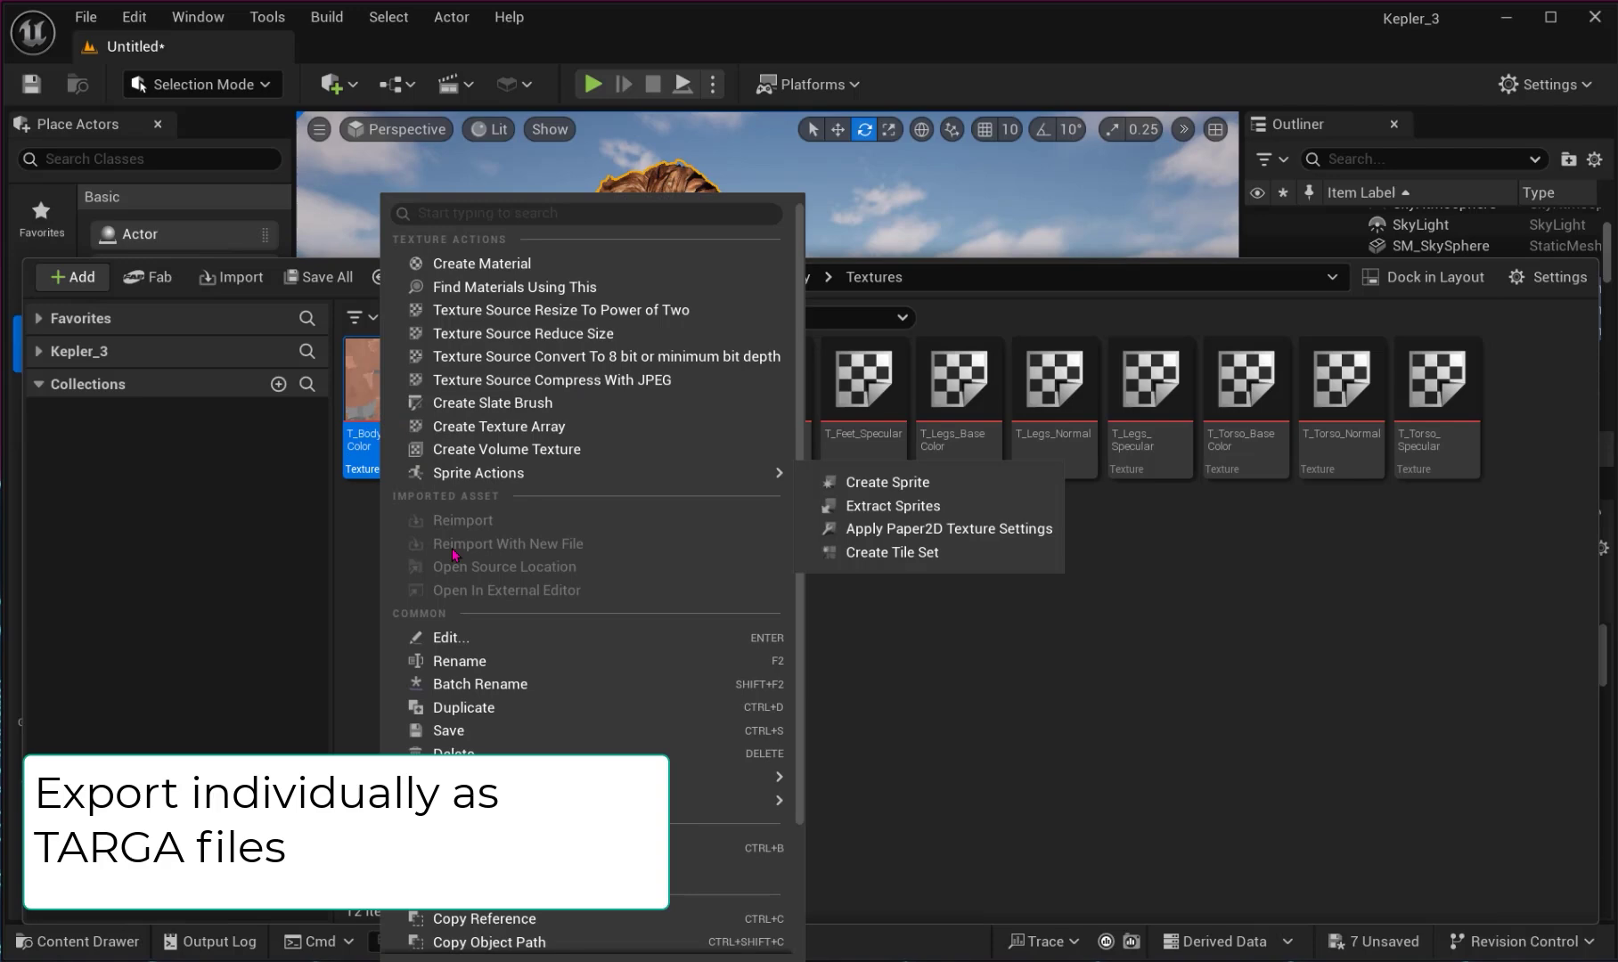
pyautogui.moveTo(773, 777)
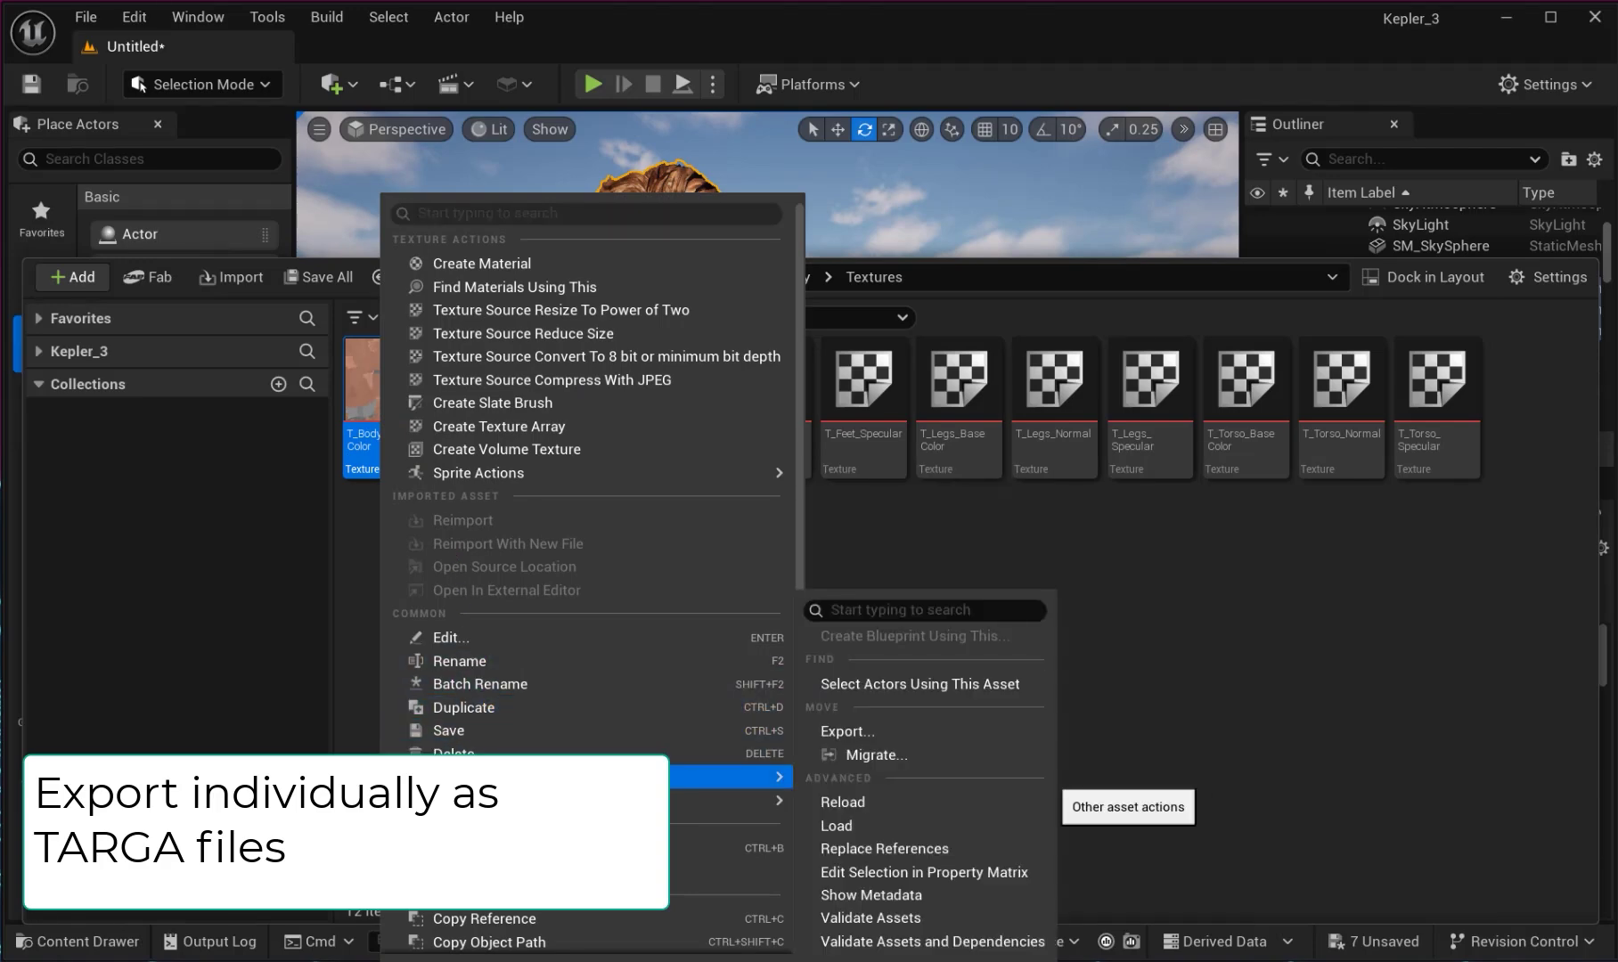
pyautogui.click(911, 730)
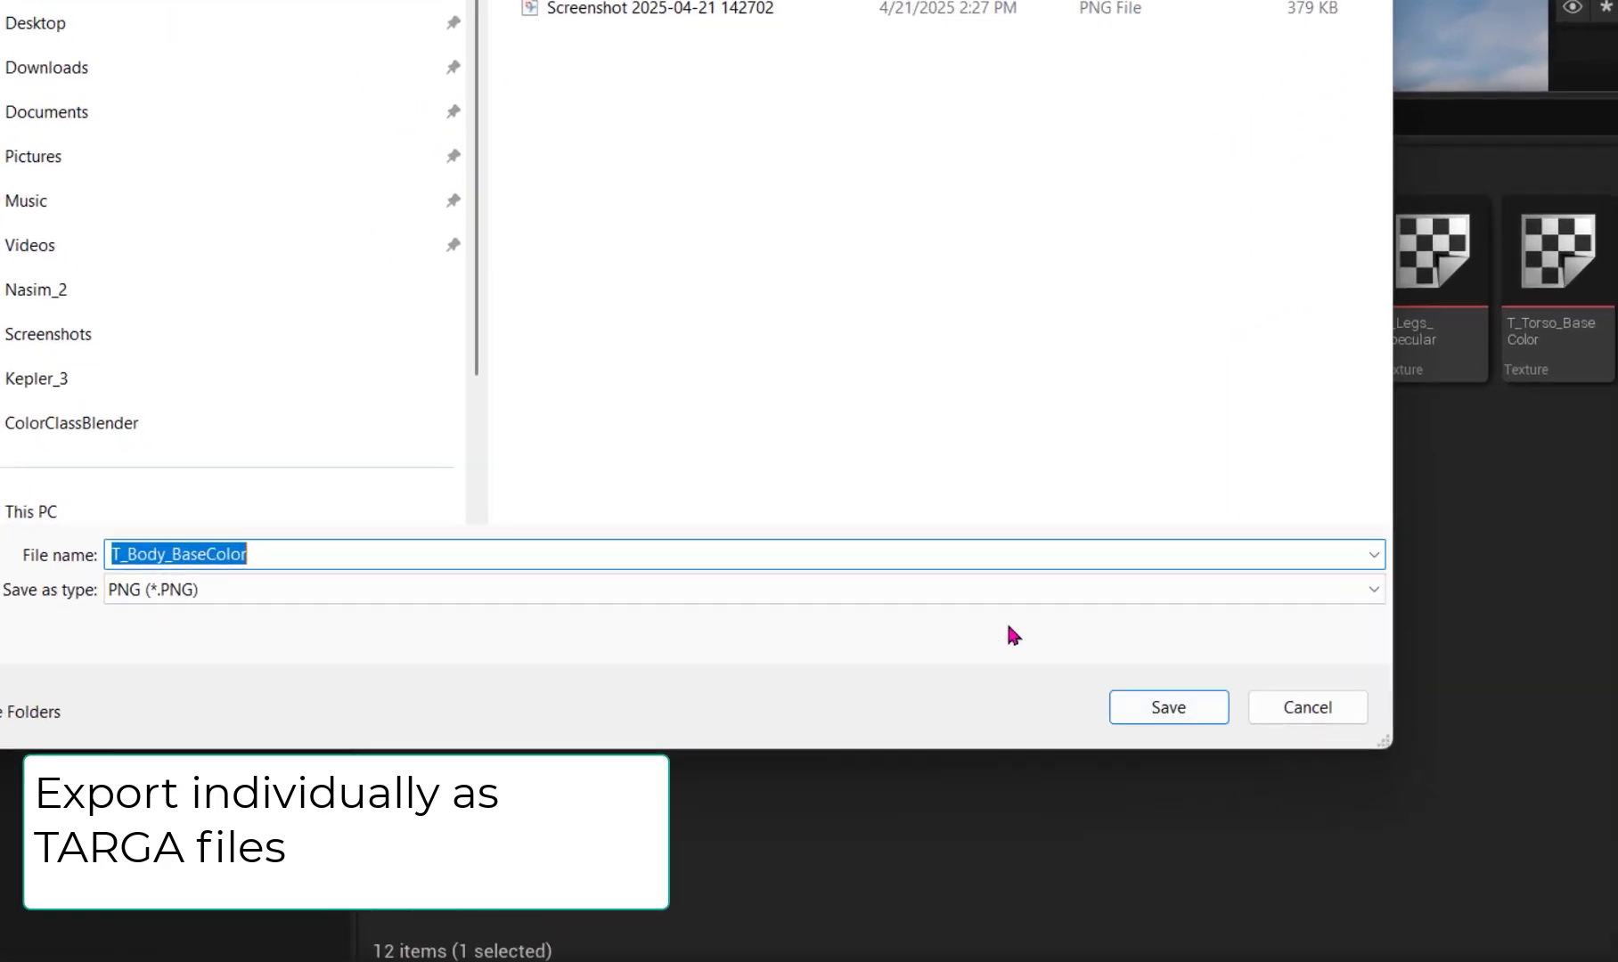
pyautogui.click(1123, 564)
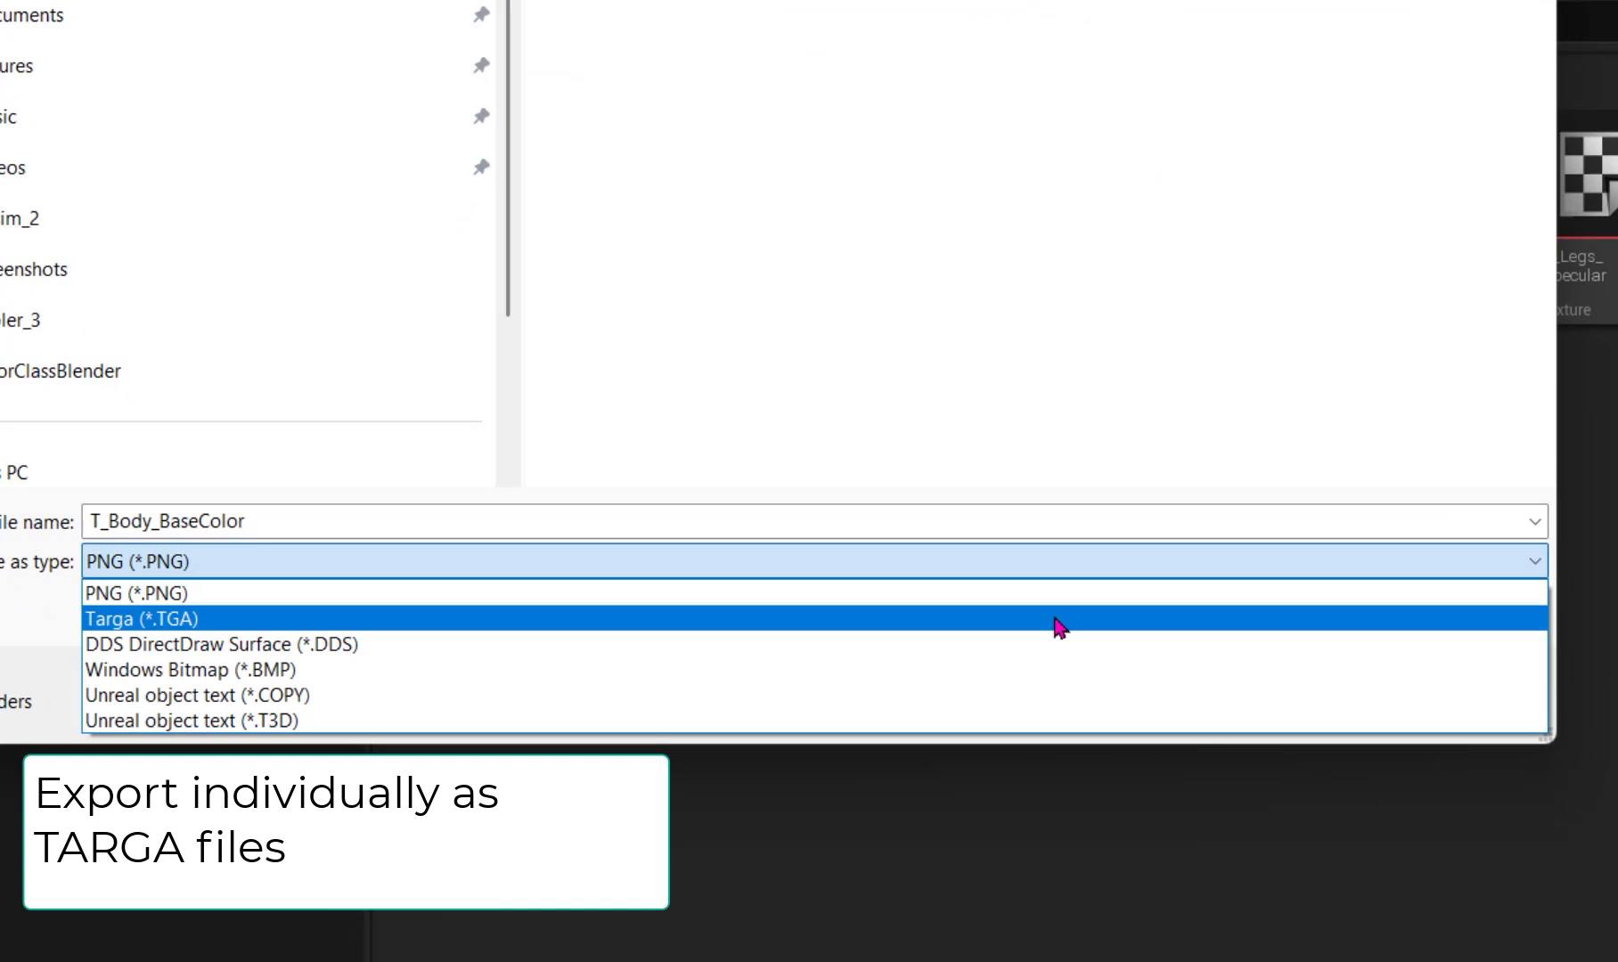
pyautogui.click(1060, 616)
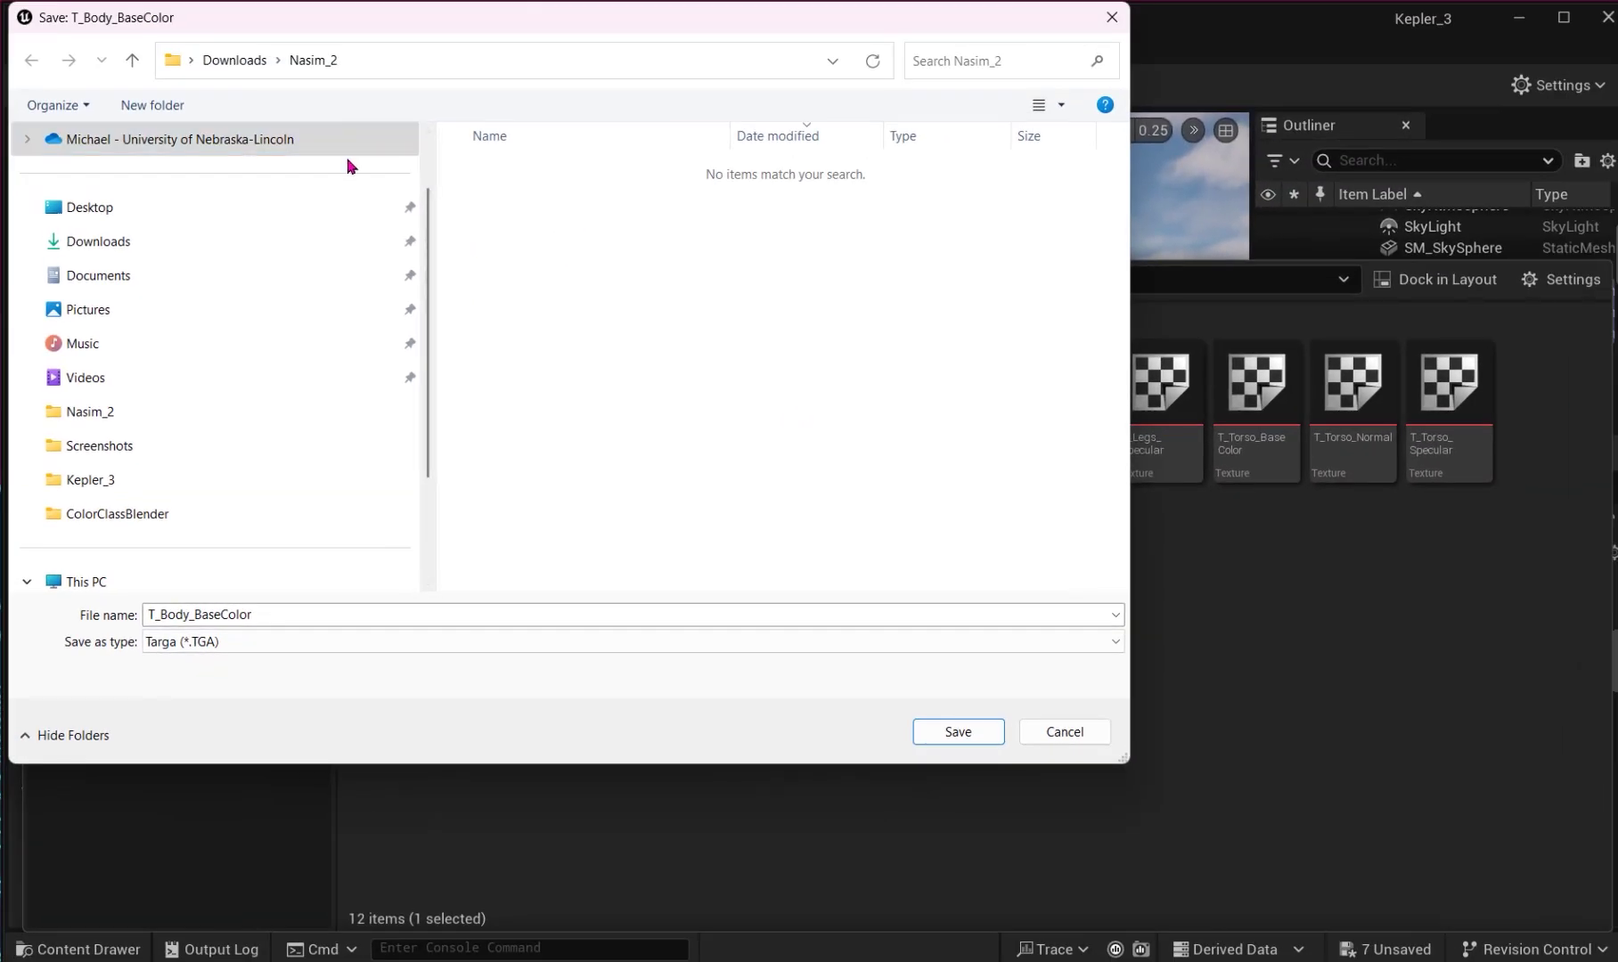
pyautogui.press('Return')
# Export the T_Body_Normal texture as a Targa file into the Nasim_2 folder.
pyautogui.rightClick(469, 412)
pyautogui.moveTo(784, 777)
pyautogui.click(977, 736)
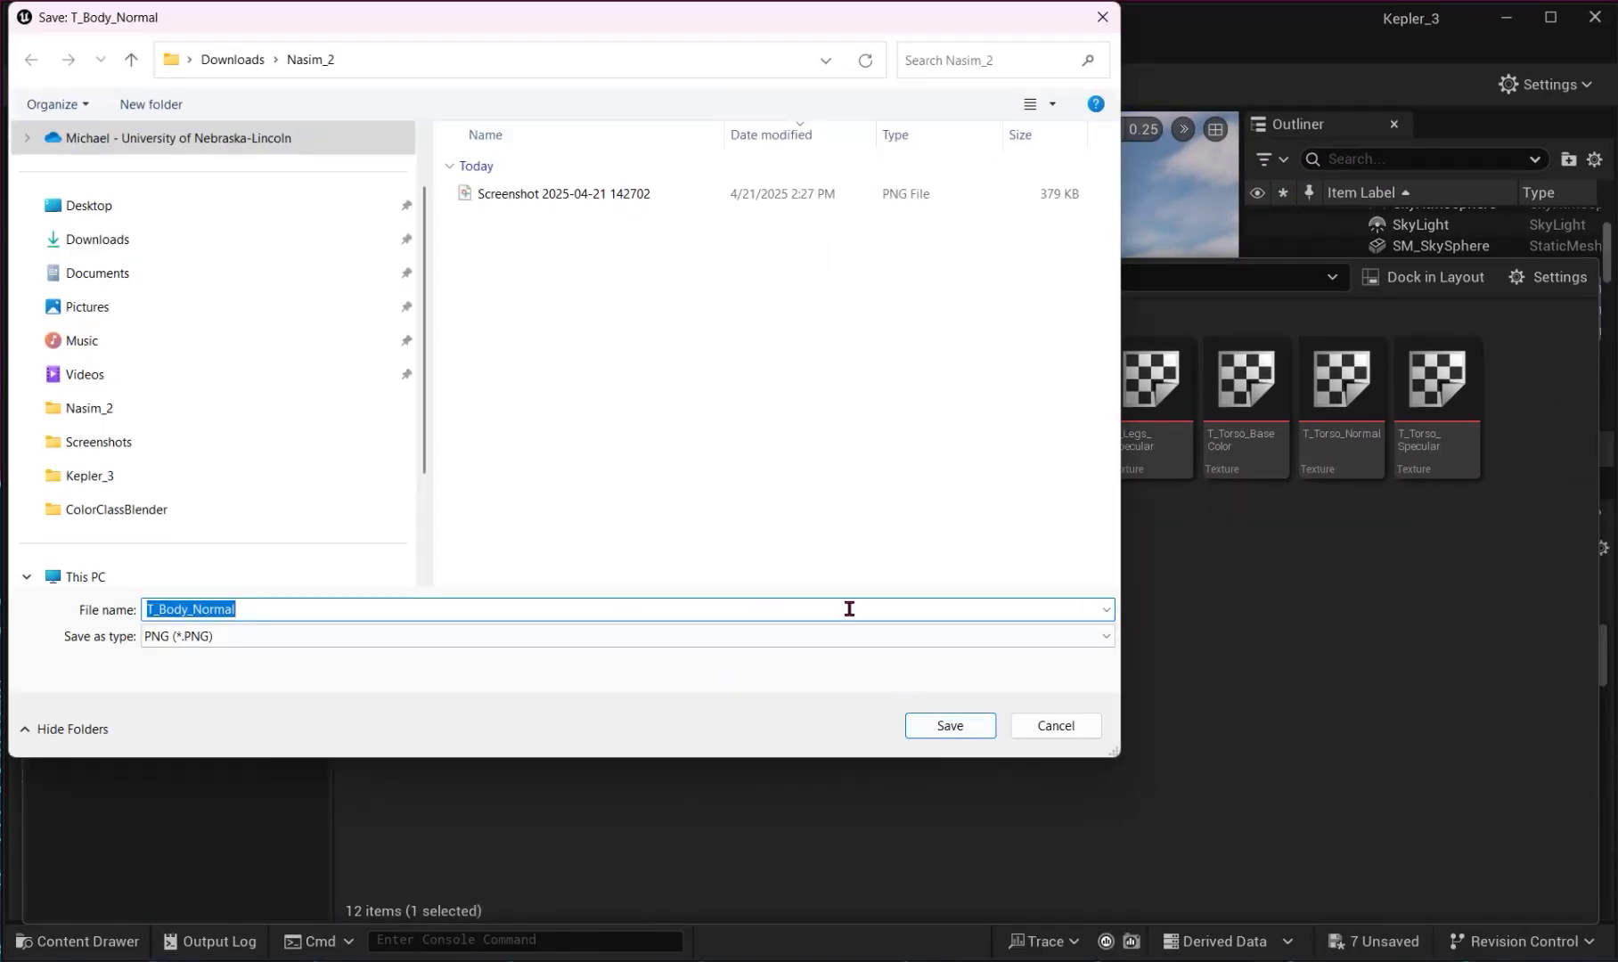
pyautogui.click(802, 636)
pyautogui.click(713, 673)
pyautogui.press('Return')
# Export the T_Body_Specular texture as a Targa file into the Nasim_2 folder.
pyautogui.rightClick(558, 421)
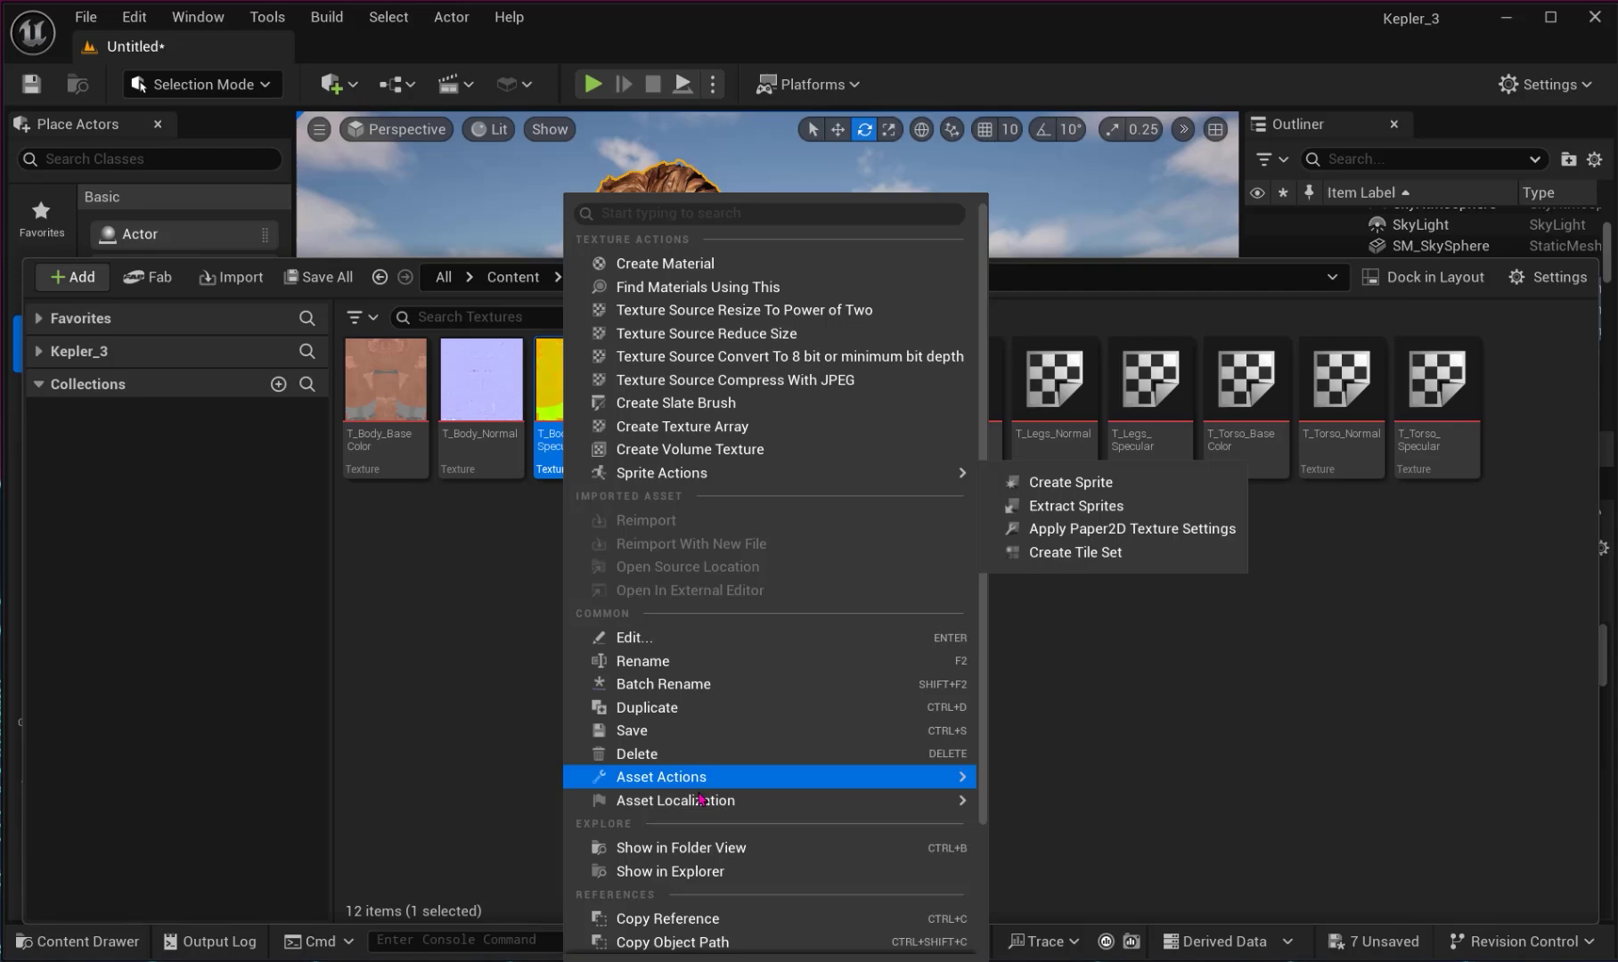
pyautogui.moveTo(661, 778)
pyautogui.click(1051, 727)
pyautogui.click(856, 636)
pyautogui.click(856, 687)
pyautogui.click(942, 740)
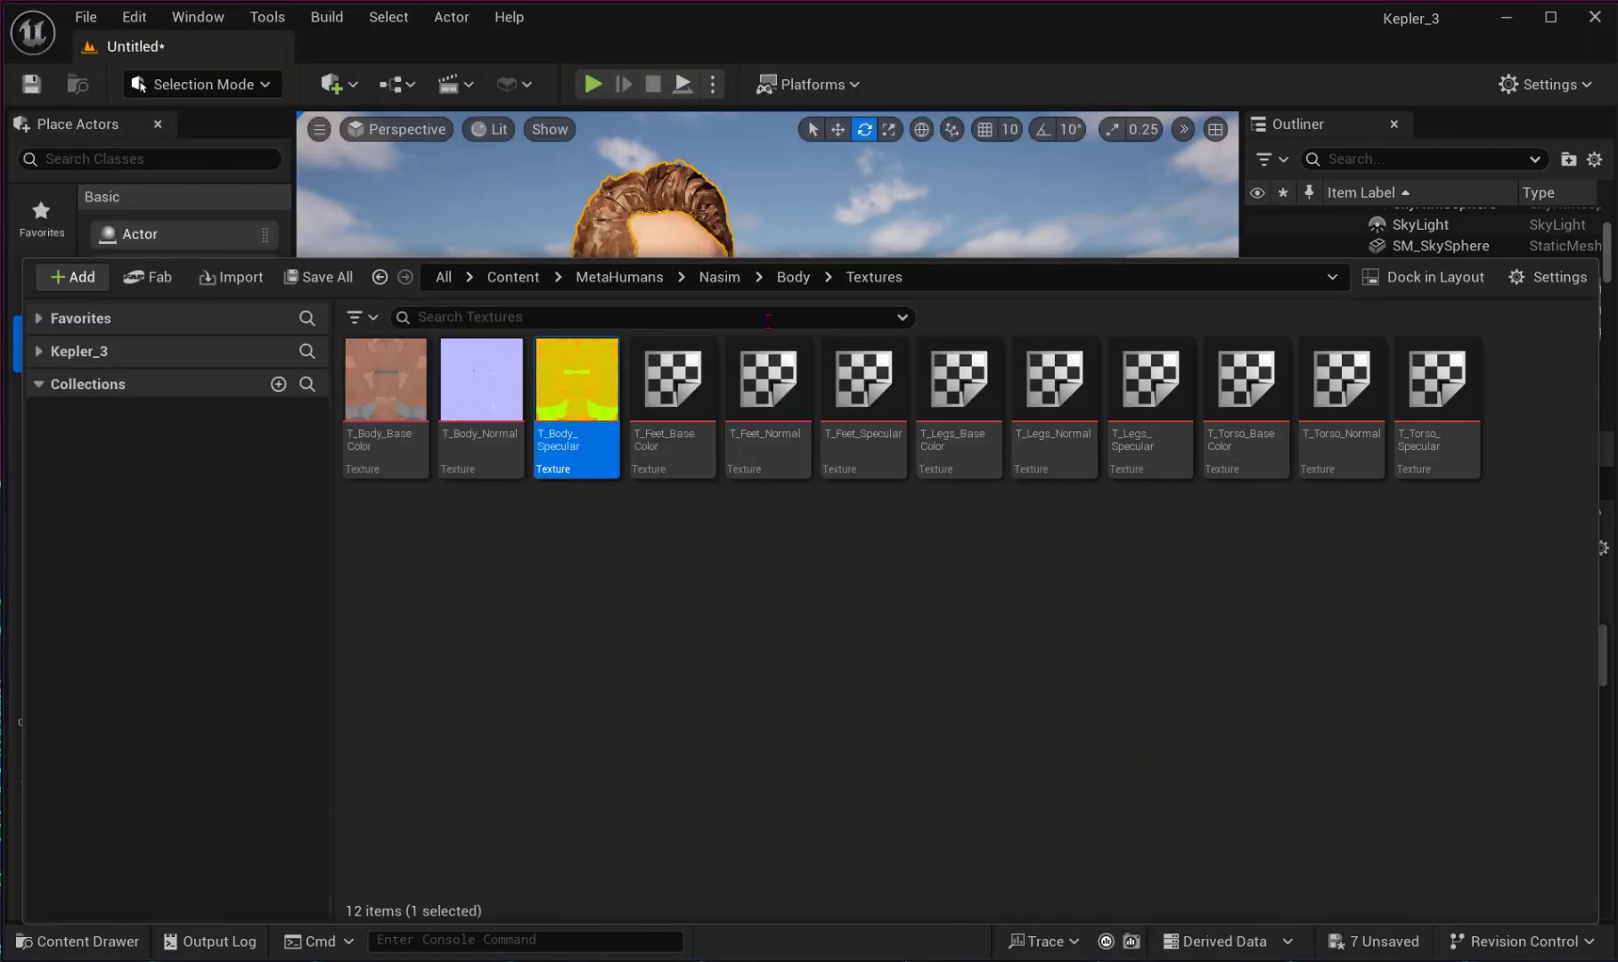
# Go to the Nasim/Face/Textures folder and export T_HeadLOD5_BaseColor as a Targa file into Nasim_2.
pyautogui.click(792, 277)
pyautogui.click(713, 278)
pyautogui.doubleClick(496, 389)
pyautogui.doubleClick(498, 390)
pyautogui.rightClick(1515, 389)
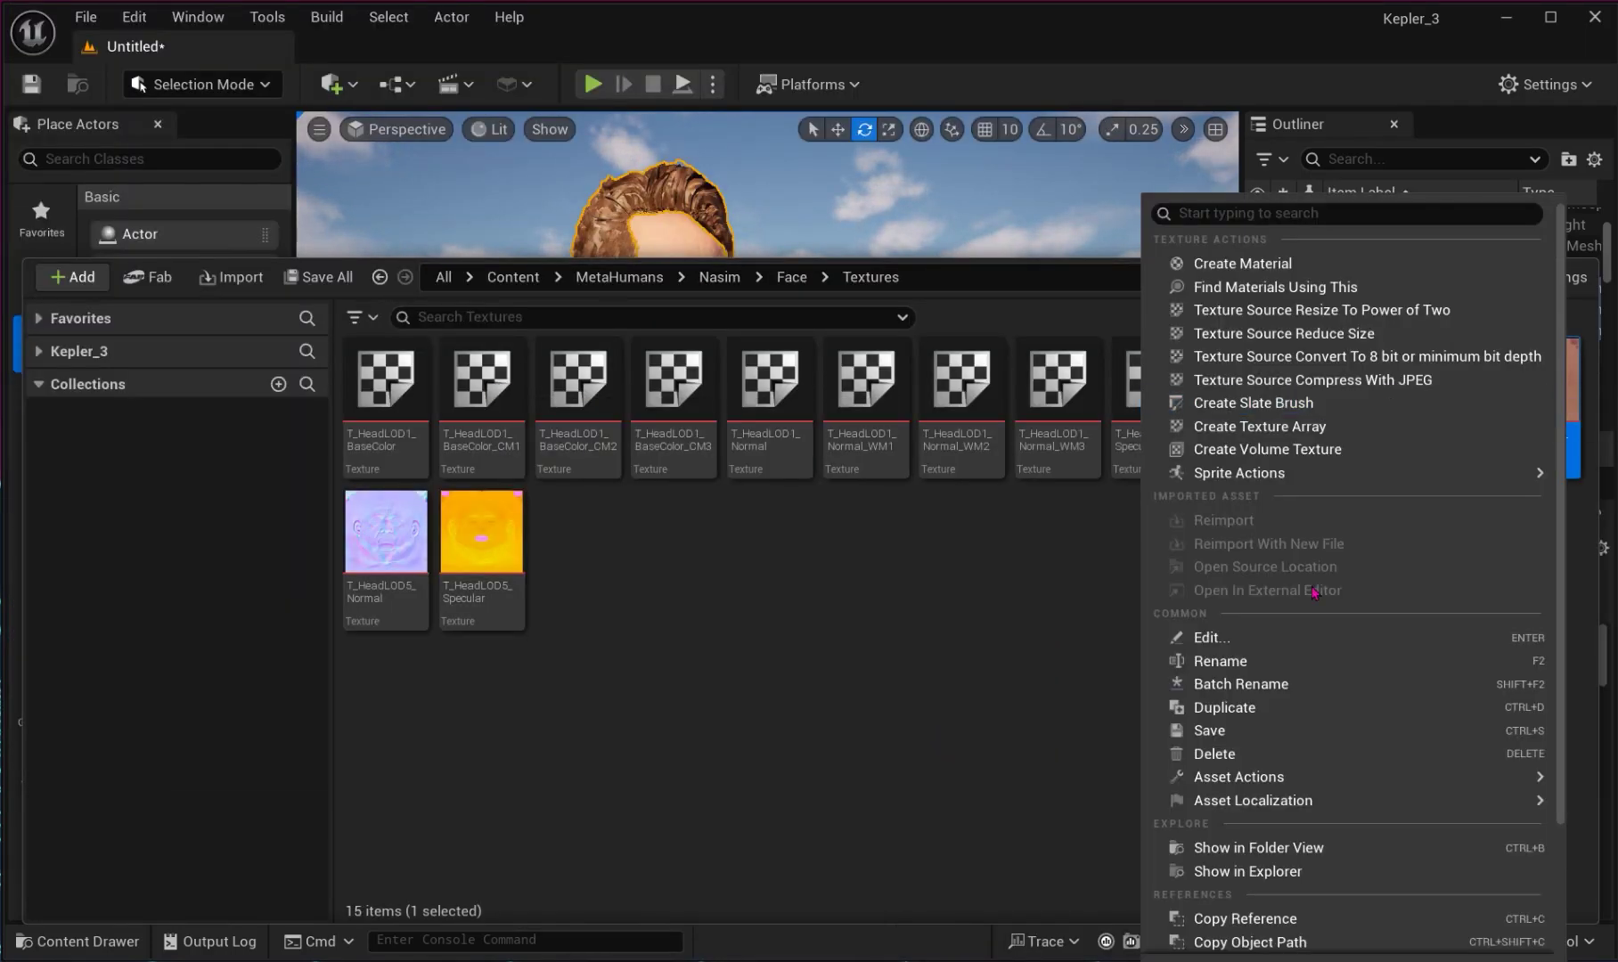
pyautogui.moveTo(1212, 769)
pyautogui.click(975, 727)
pyautogui.click(781, 636)
pyautogui.click(781, 674)
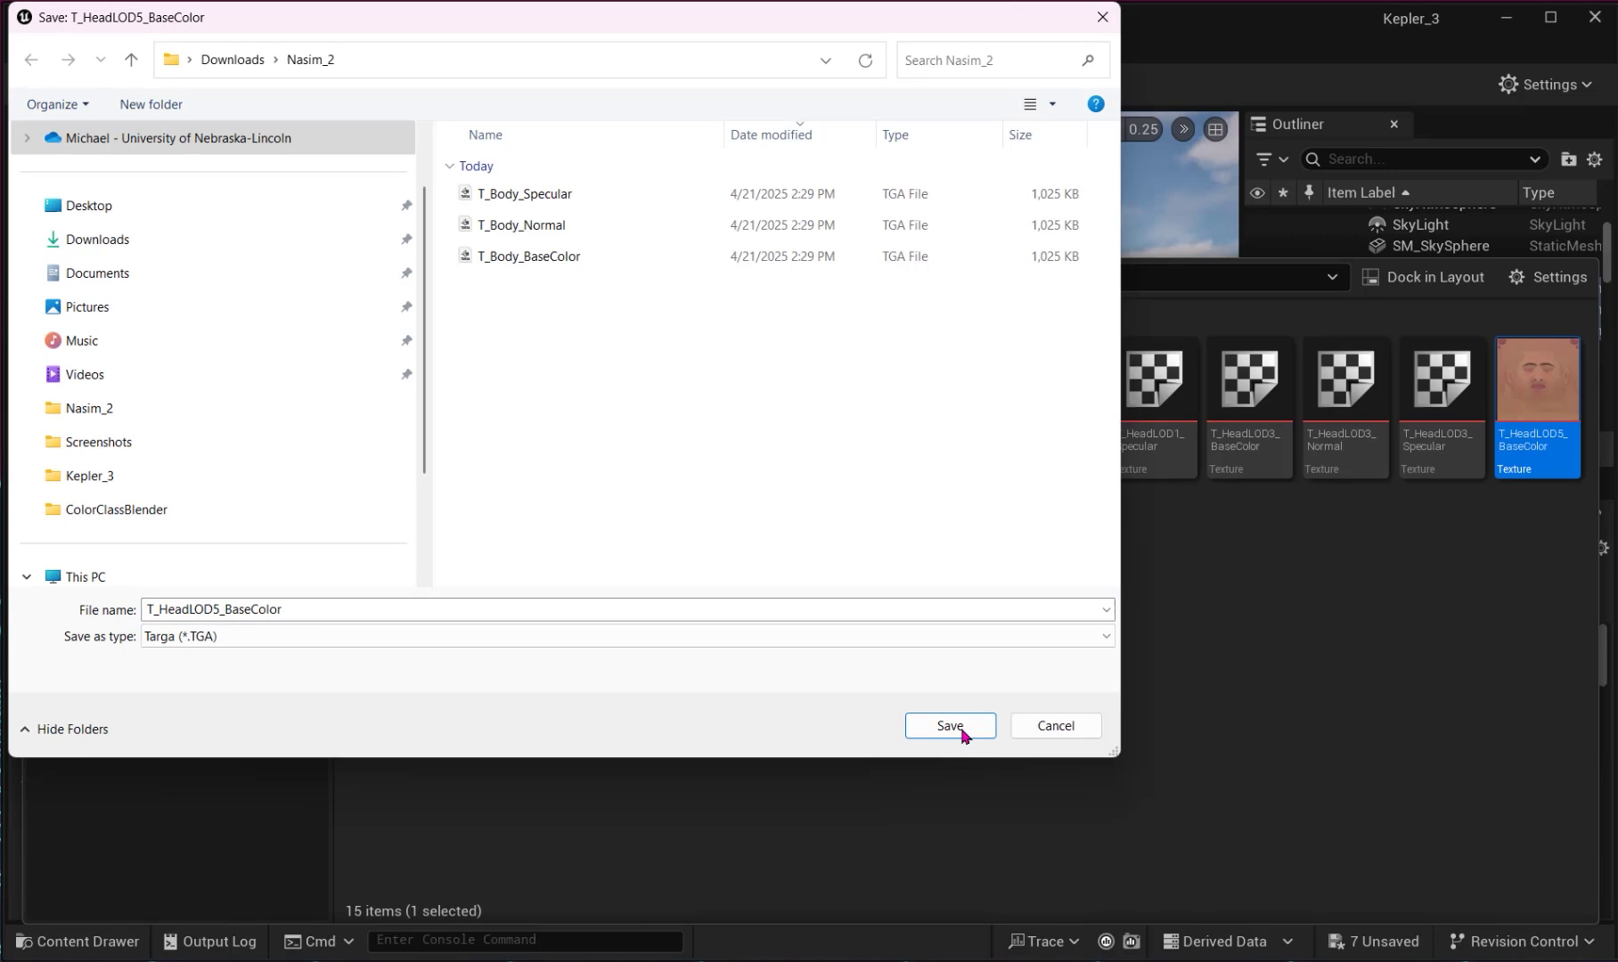
pyautogui.click(948, 726)
# Export the T_HeadLOD5_Specular texture as a Targa file into the Nasim_2 folder.
pyautogui.click(502, 553)
pyautogui.rightClick(502, 553)
pyautogui.moveTo(830, 769)
pyautogui.click(1007, 726)
pyautogui.click(845, 635)
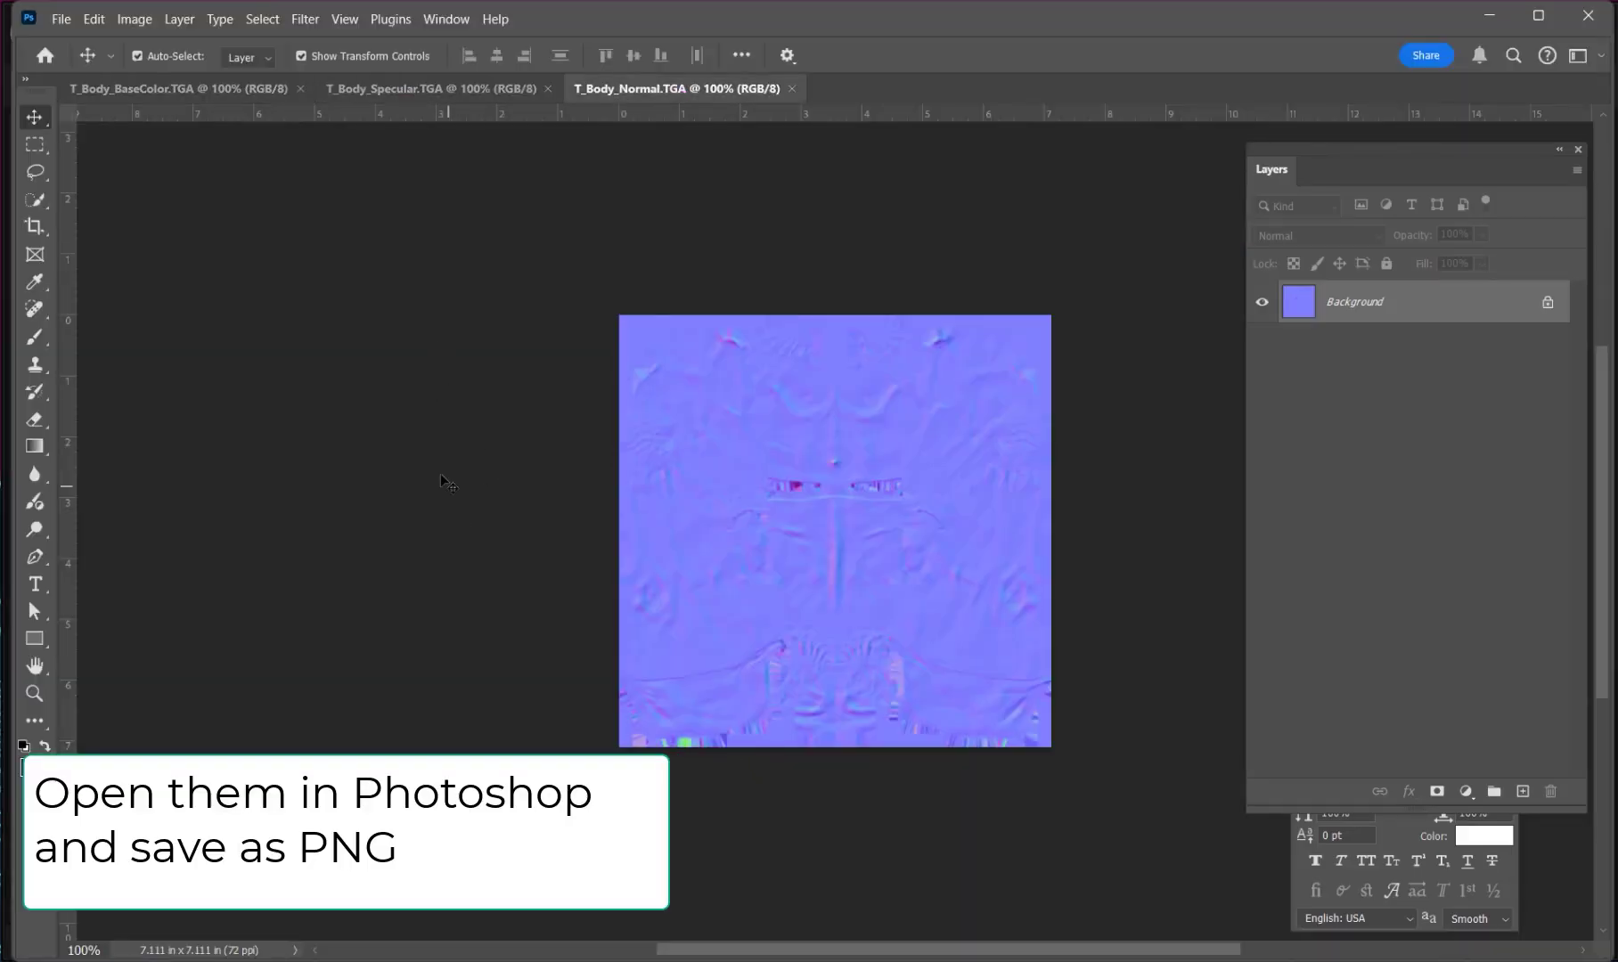
# Switch to Photoshop and save a copy of T_Body_BaseColor.TGA as a PNG in the Nasim_2 folder.
pyautogui.click(207, 89)
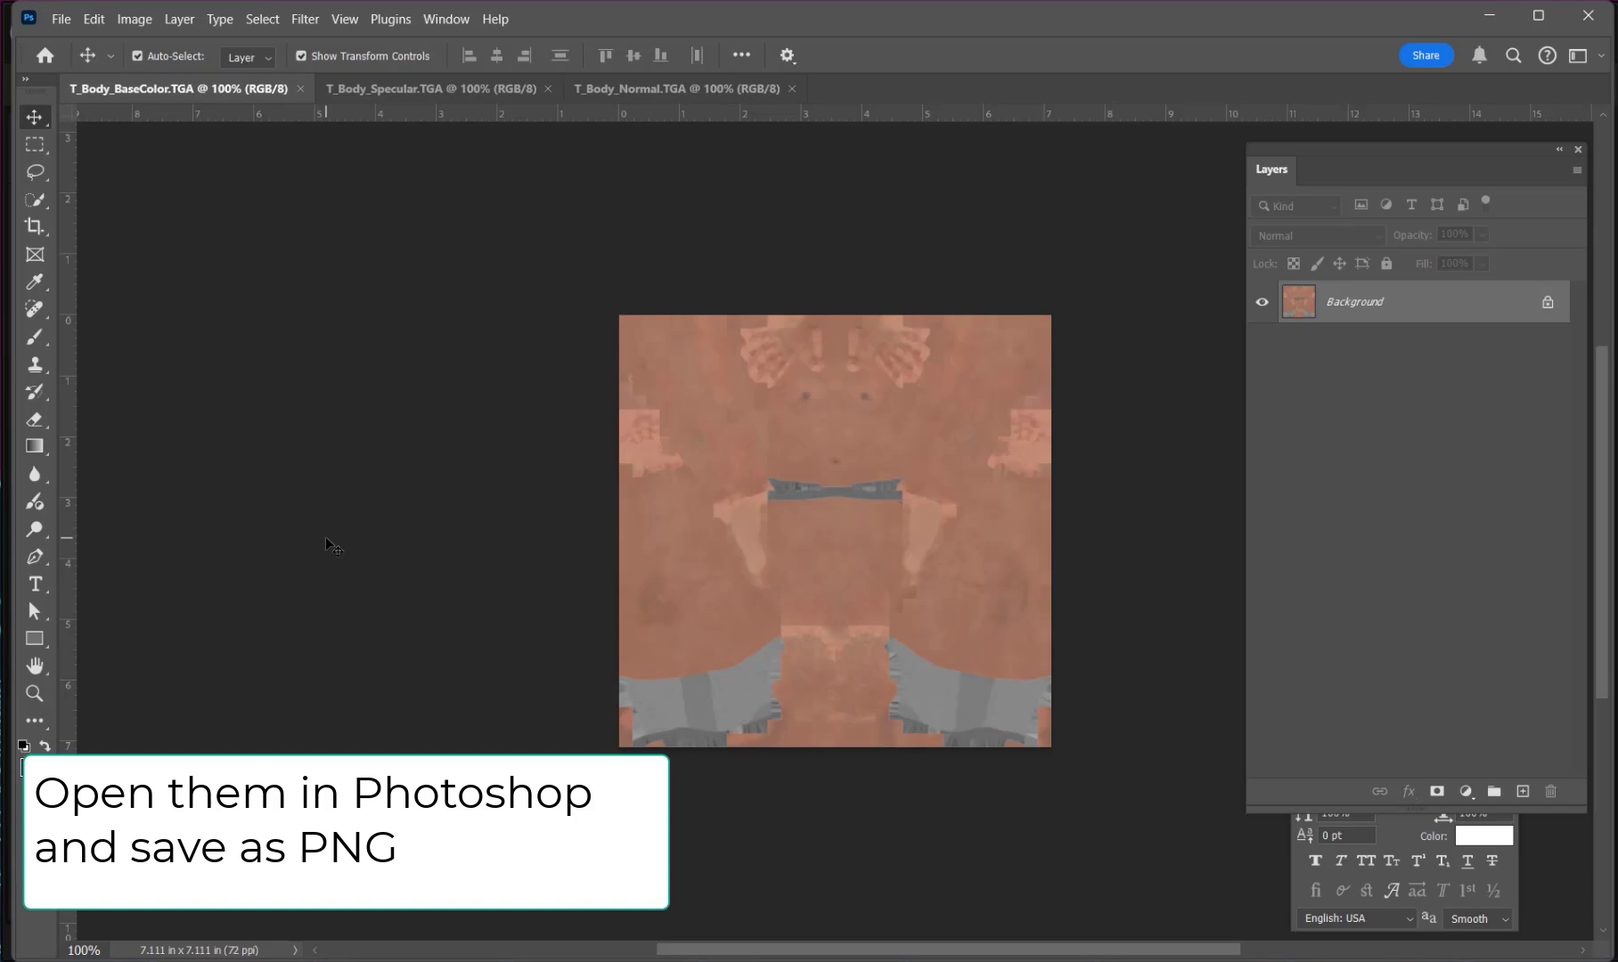
pyautogui.click(61, 18)
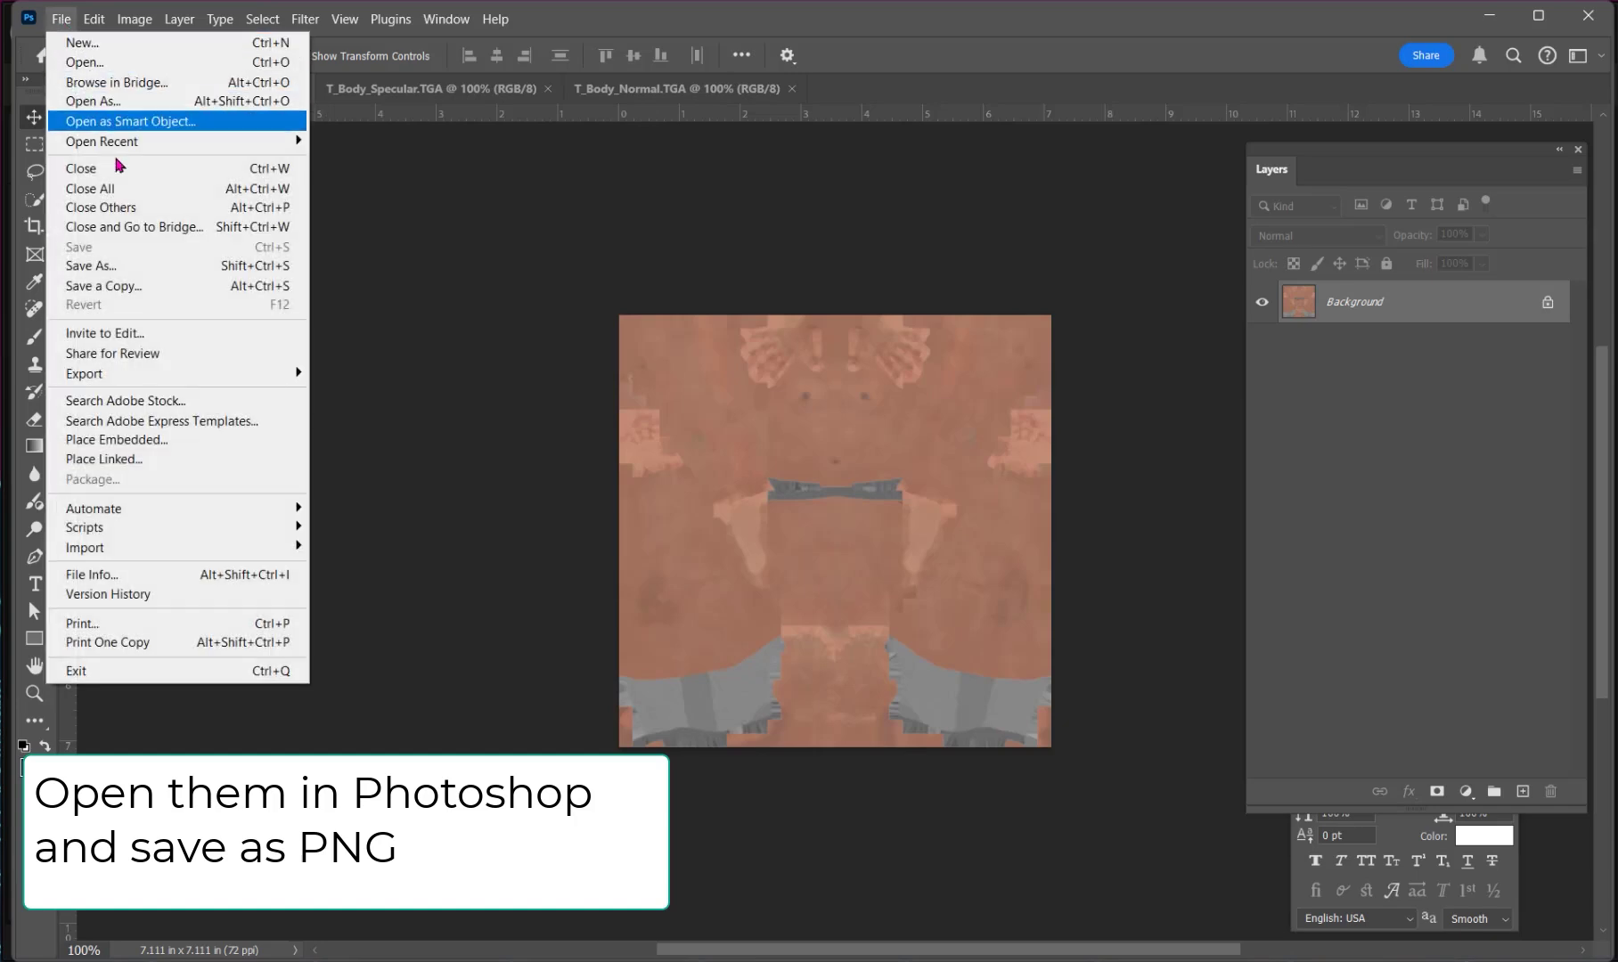
pyautogui.click(165, 286)
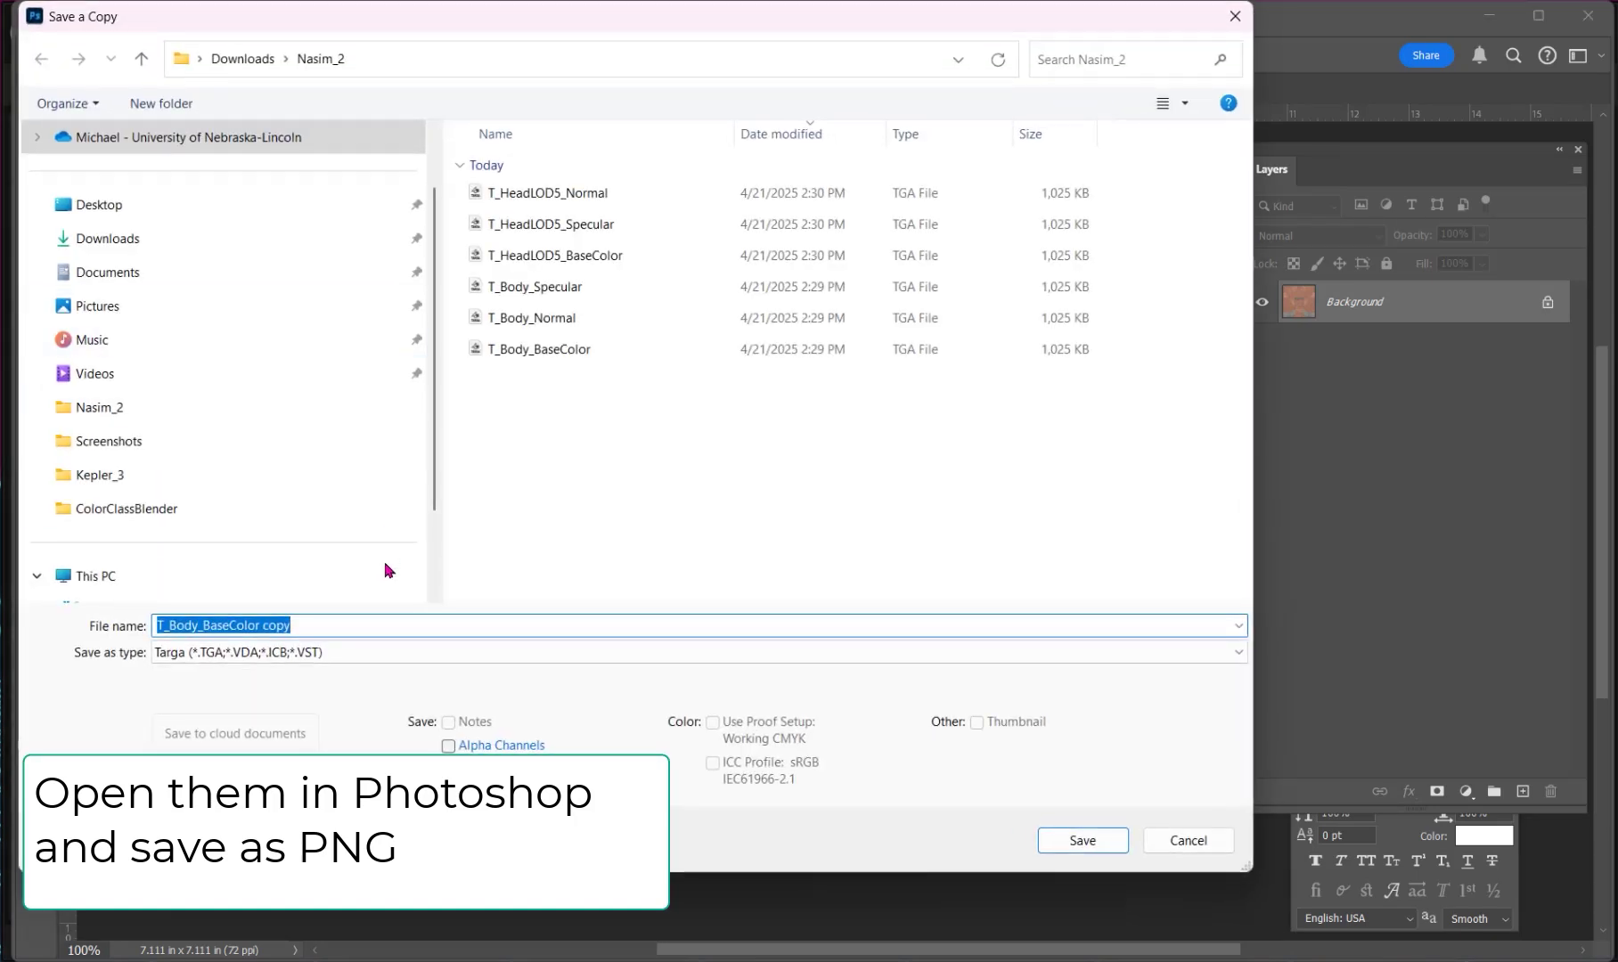
pyautogui.click(372, 659)
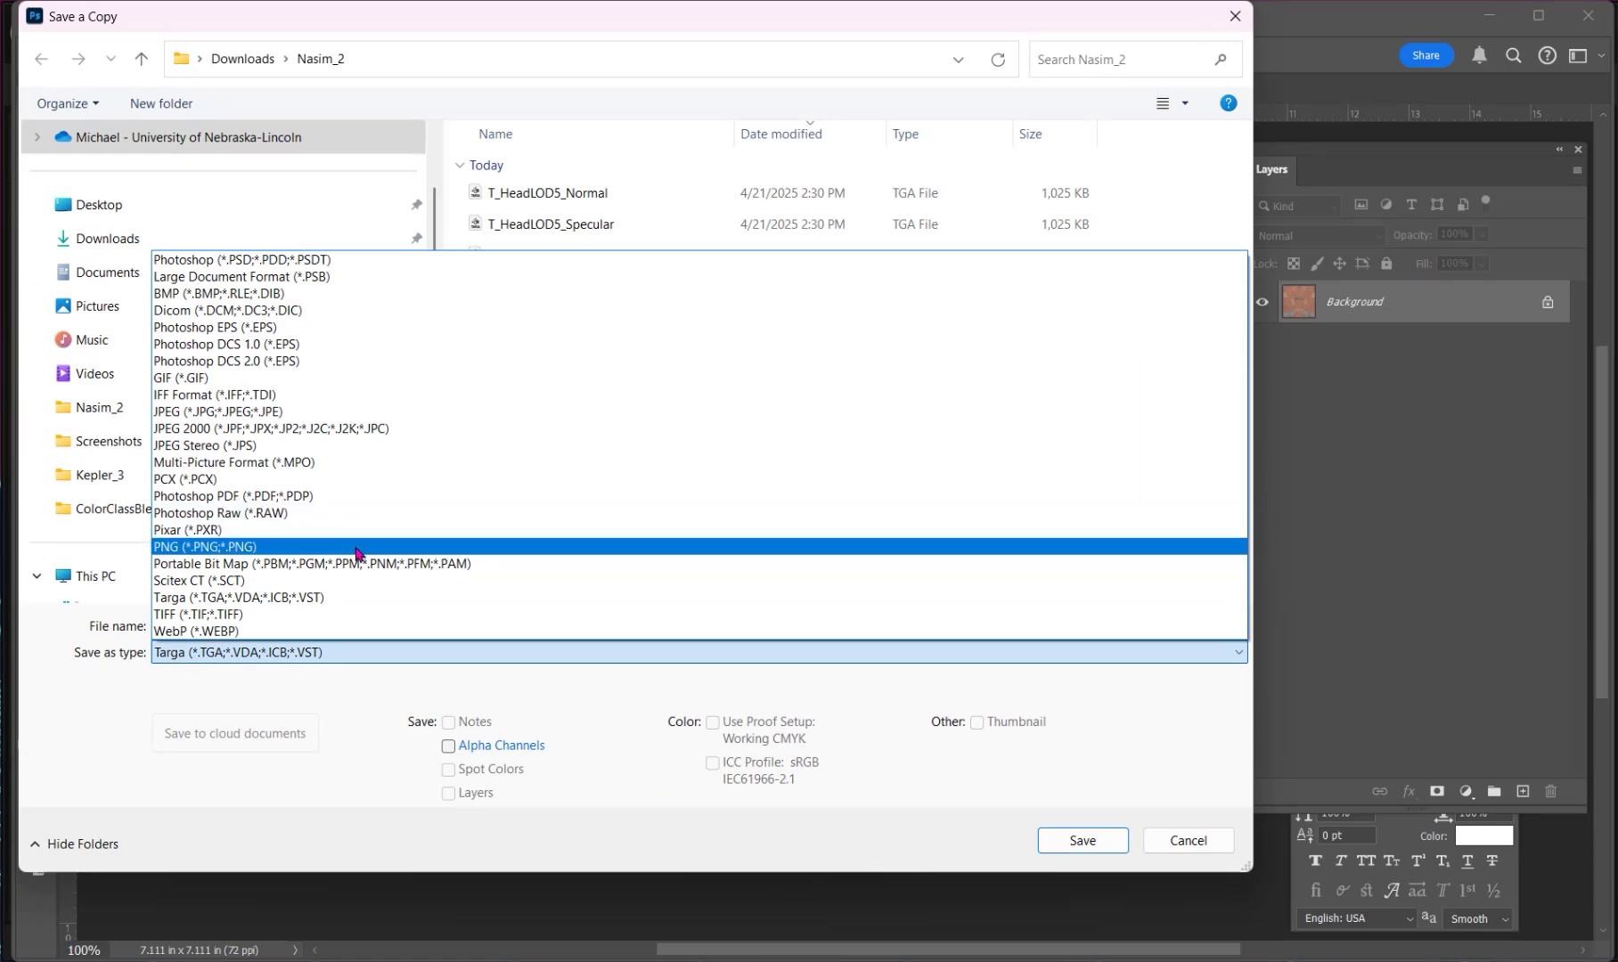
pyautogui.click(358, 546)
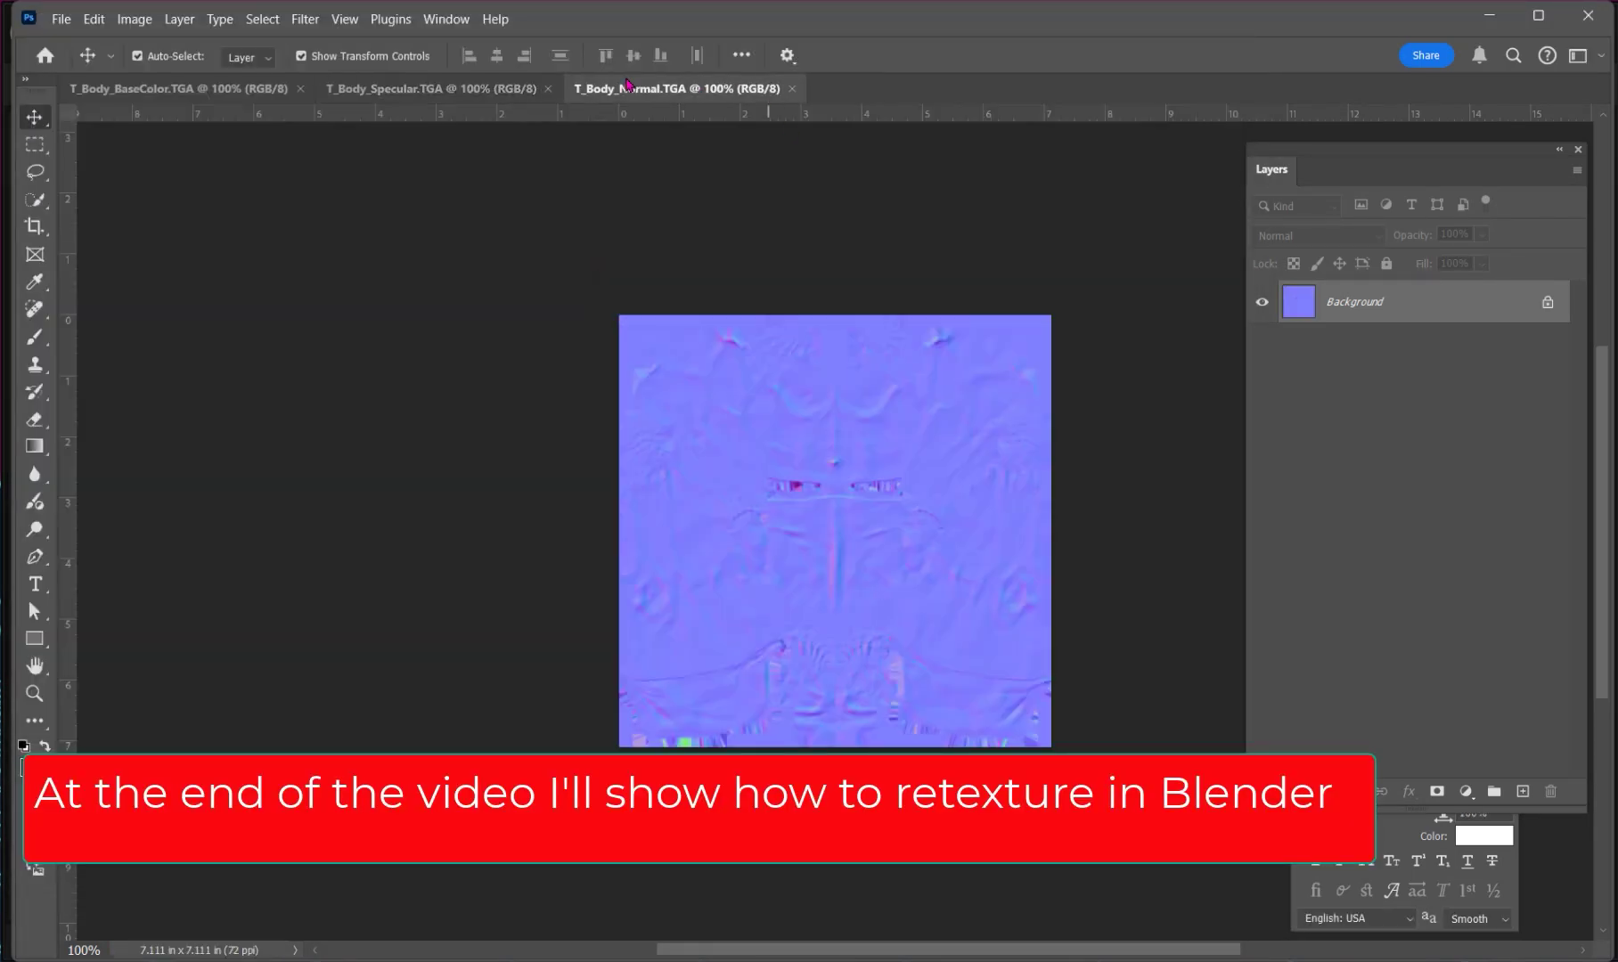
# Save a copy of T_Body_Normal.TGA as a PNG in the Nasim_2 folder.
pyautogui.click(55, 11)
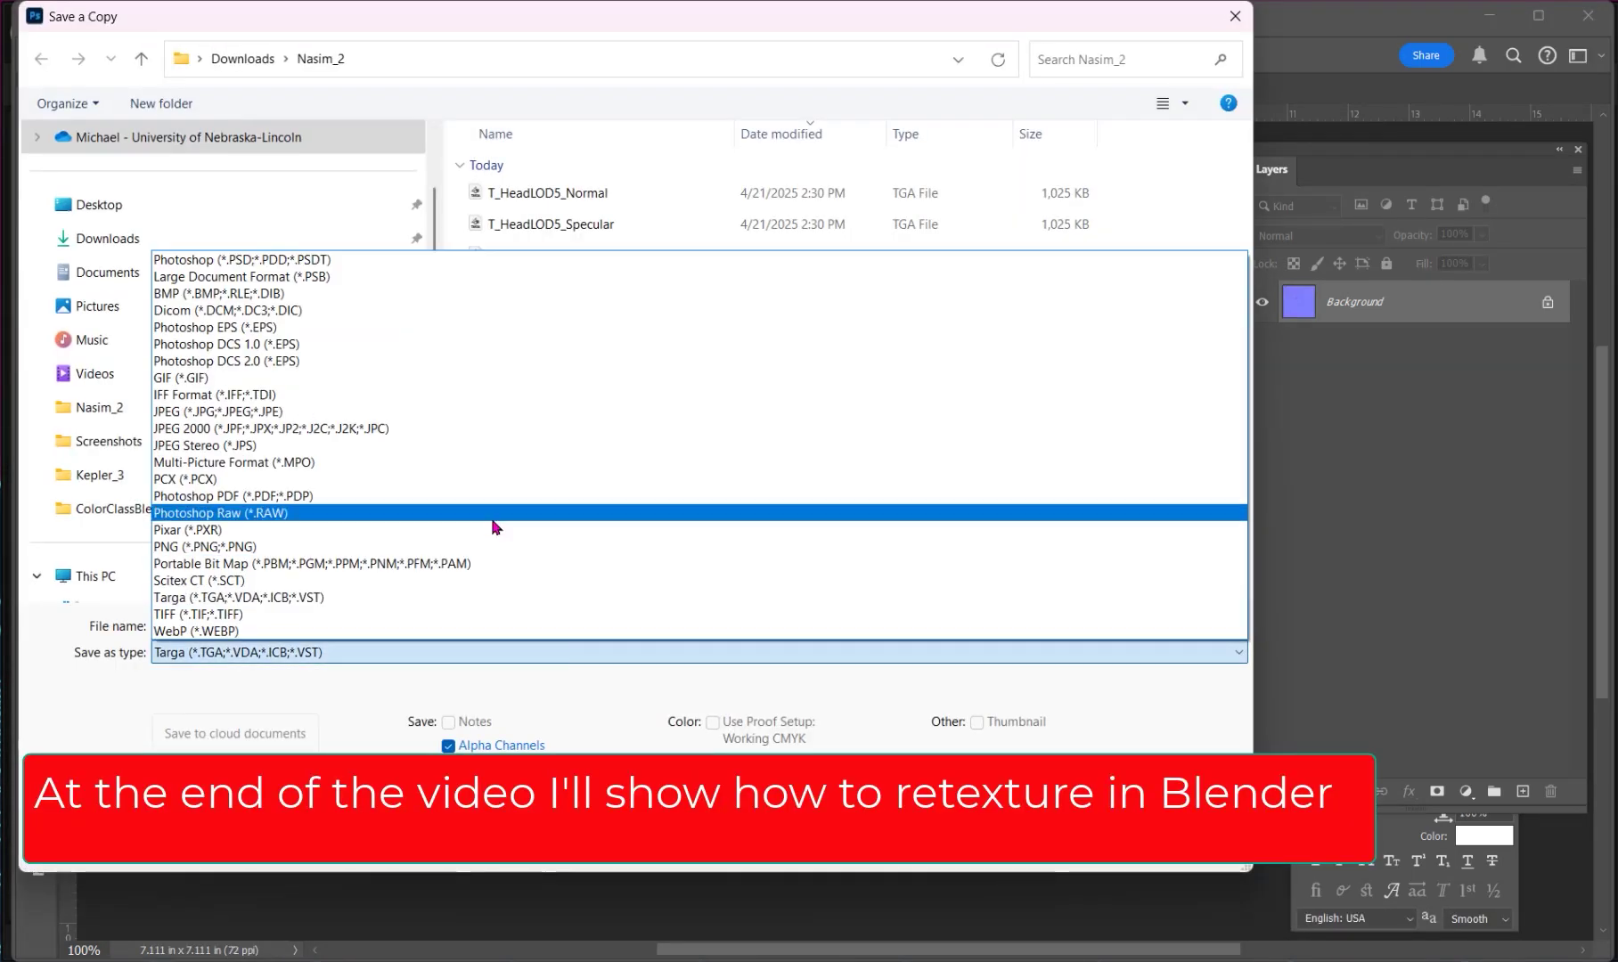
pyautogui.click(491, 546)
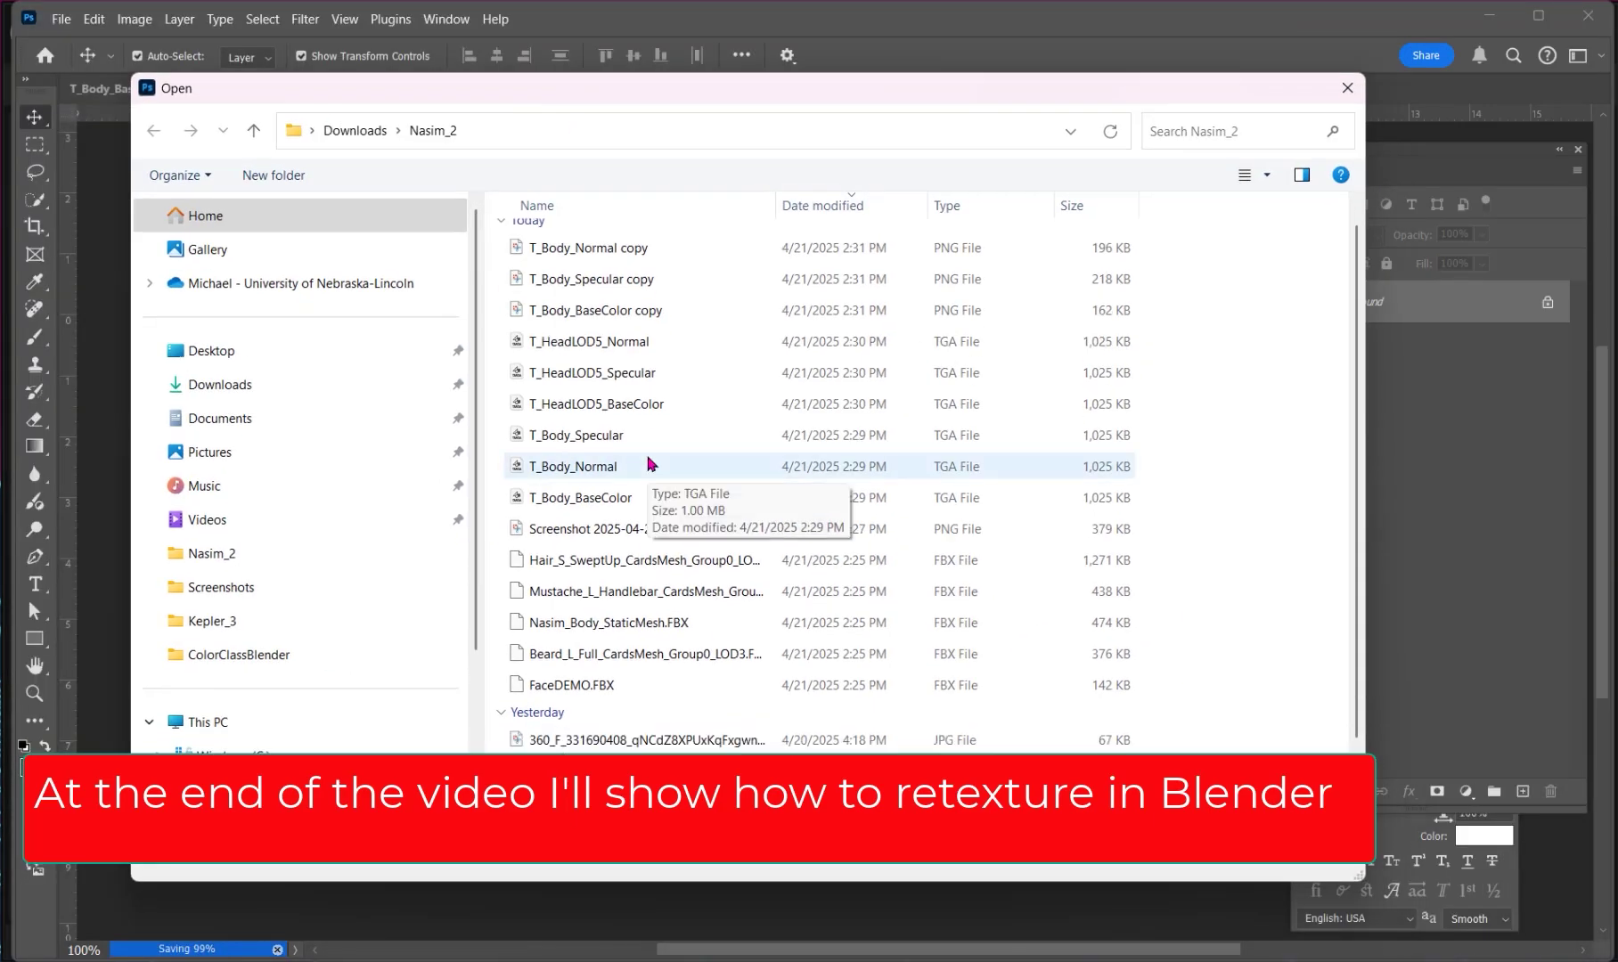
# Open the T_HeadLOD5_Normal, T_HeadLOD5_Specular and T_HeadLOD5_BaseColor Targa files from the Nasim_2 folder.
pyautogui.click(588, 341)
pyautogui.keyDown('shift'); pyautogui.click(597, 403); pyautogui.keyUp('shift')
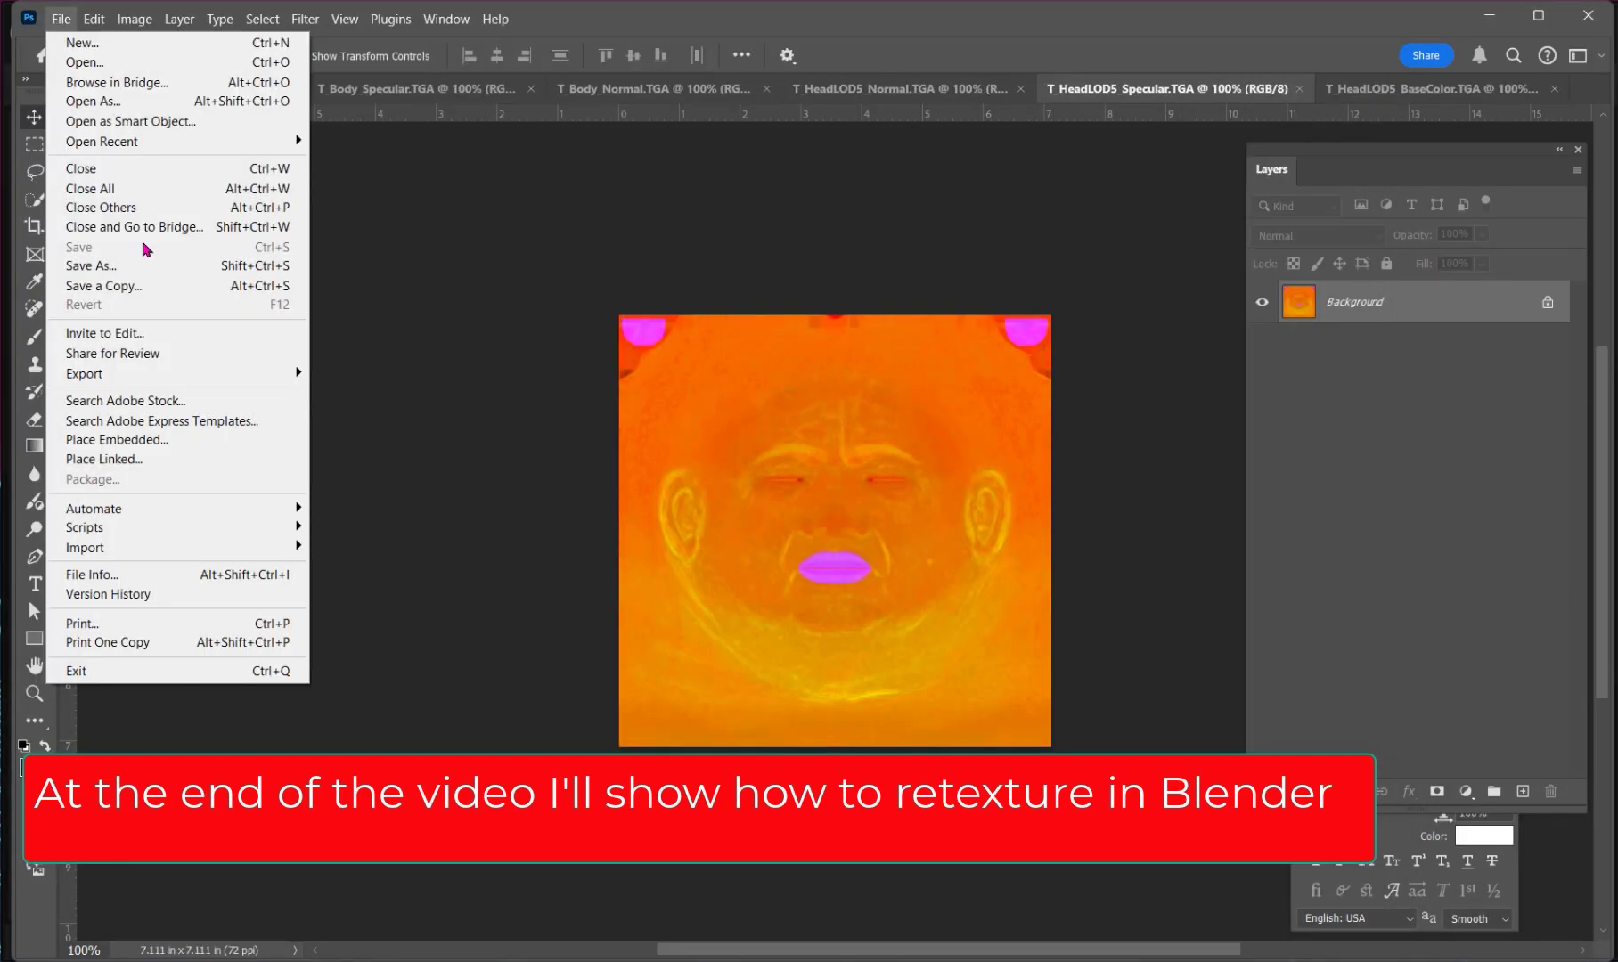
pyautogui.click(134, 348)
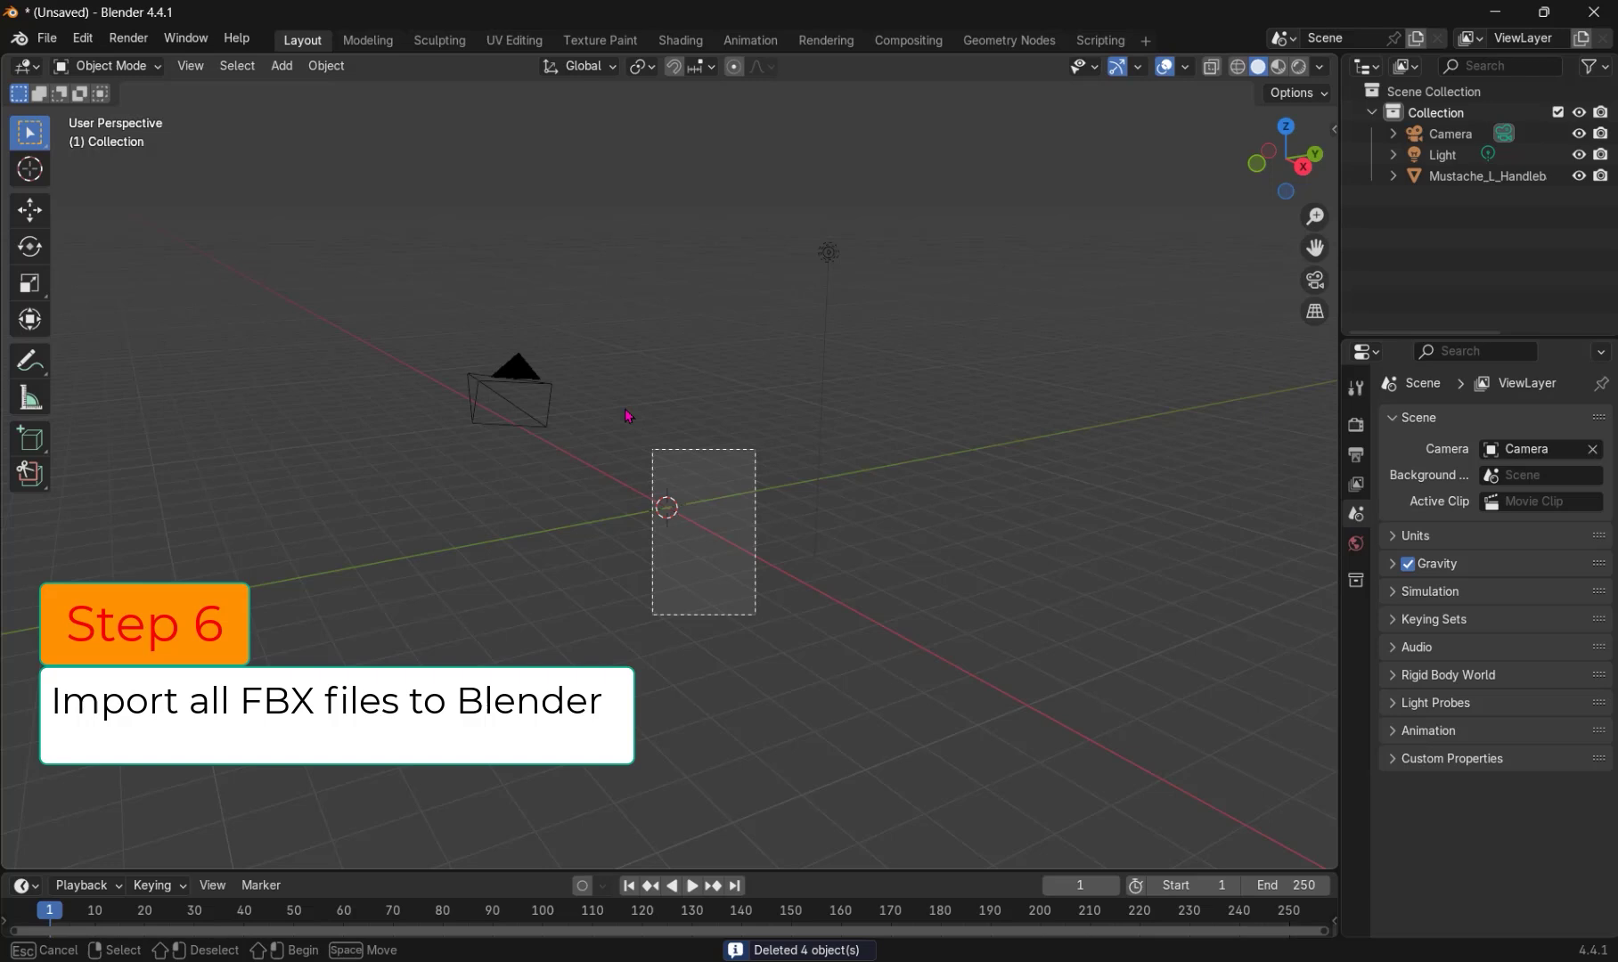
# Switch to Blender, delete the leftover mustache mesh, and import the beard, DEMOStaticMesh, FaceDEMO, hair and mustache FBX files from Nasim_2.
pyautogui.moveTo(629, 415); pyautogui.dragTo(700, 551)
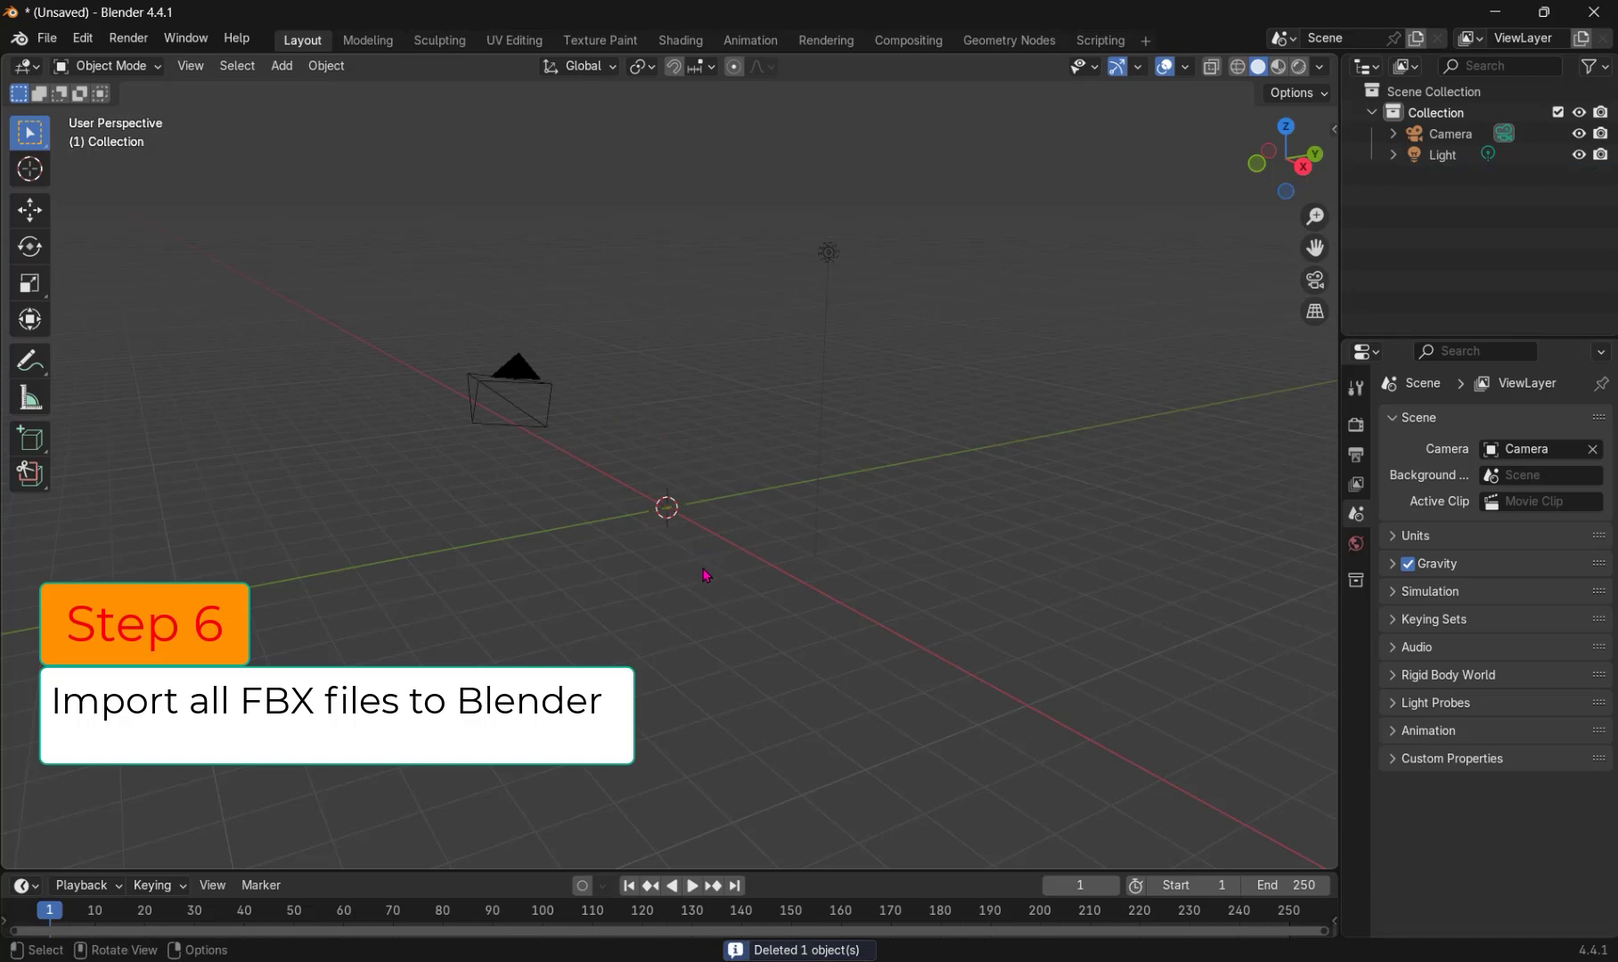
pyautogui.click(49, 39)
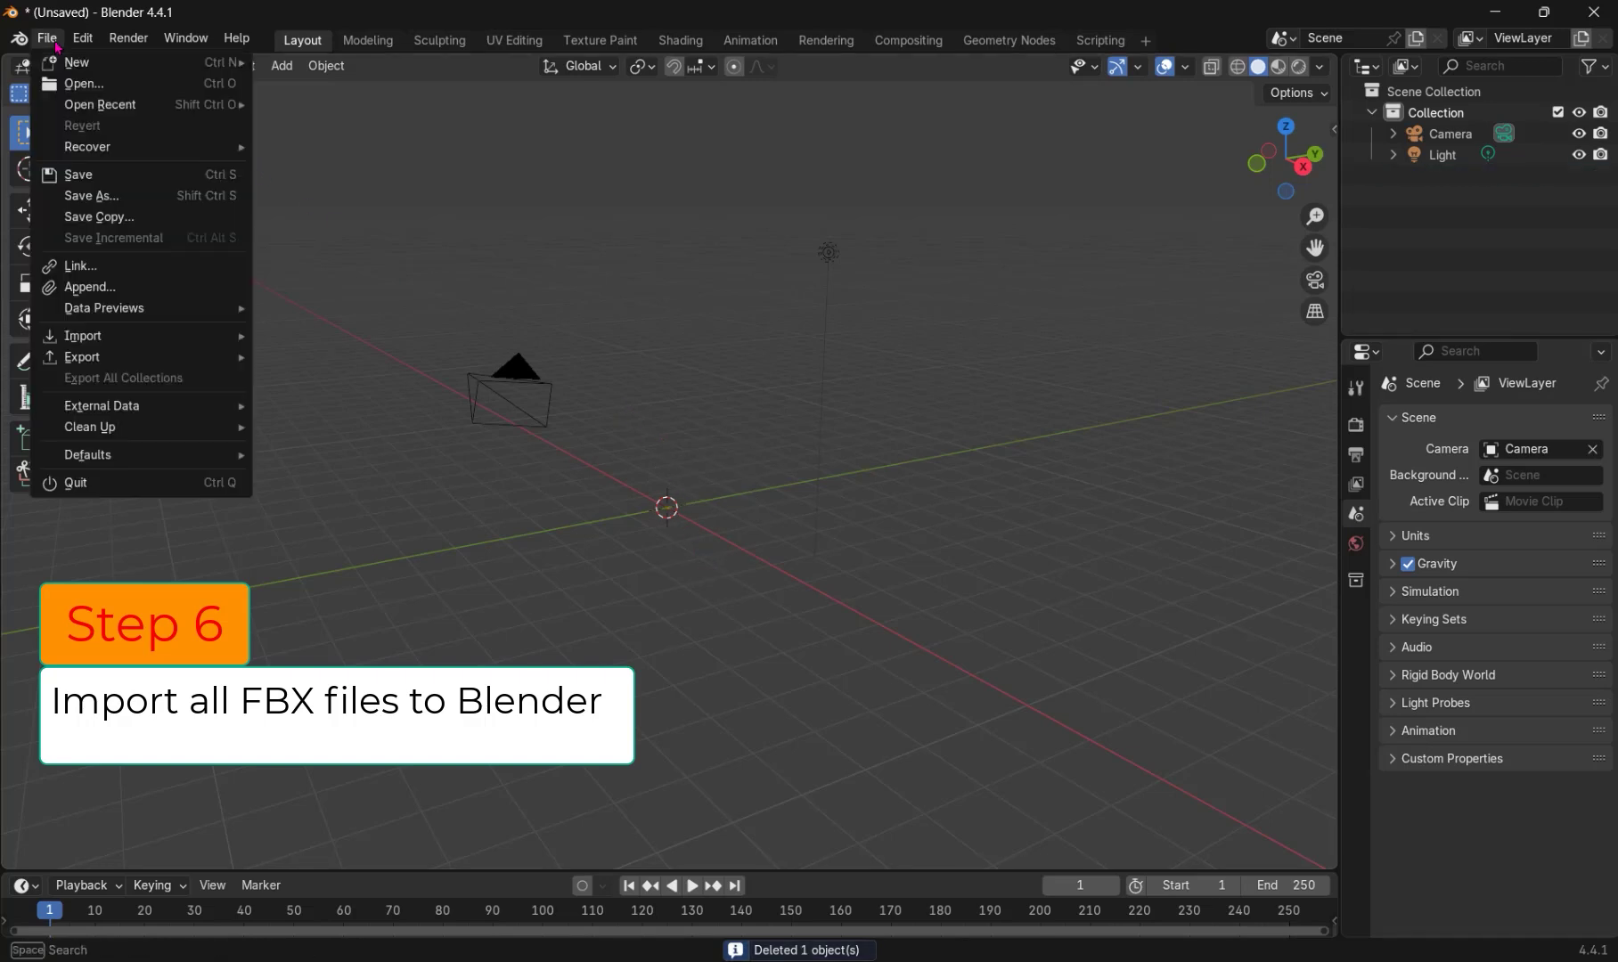
pyautogui.moveTo(104, 357)
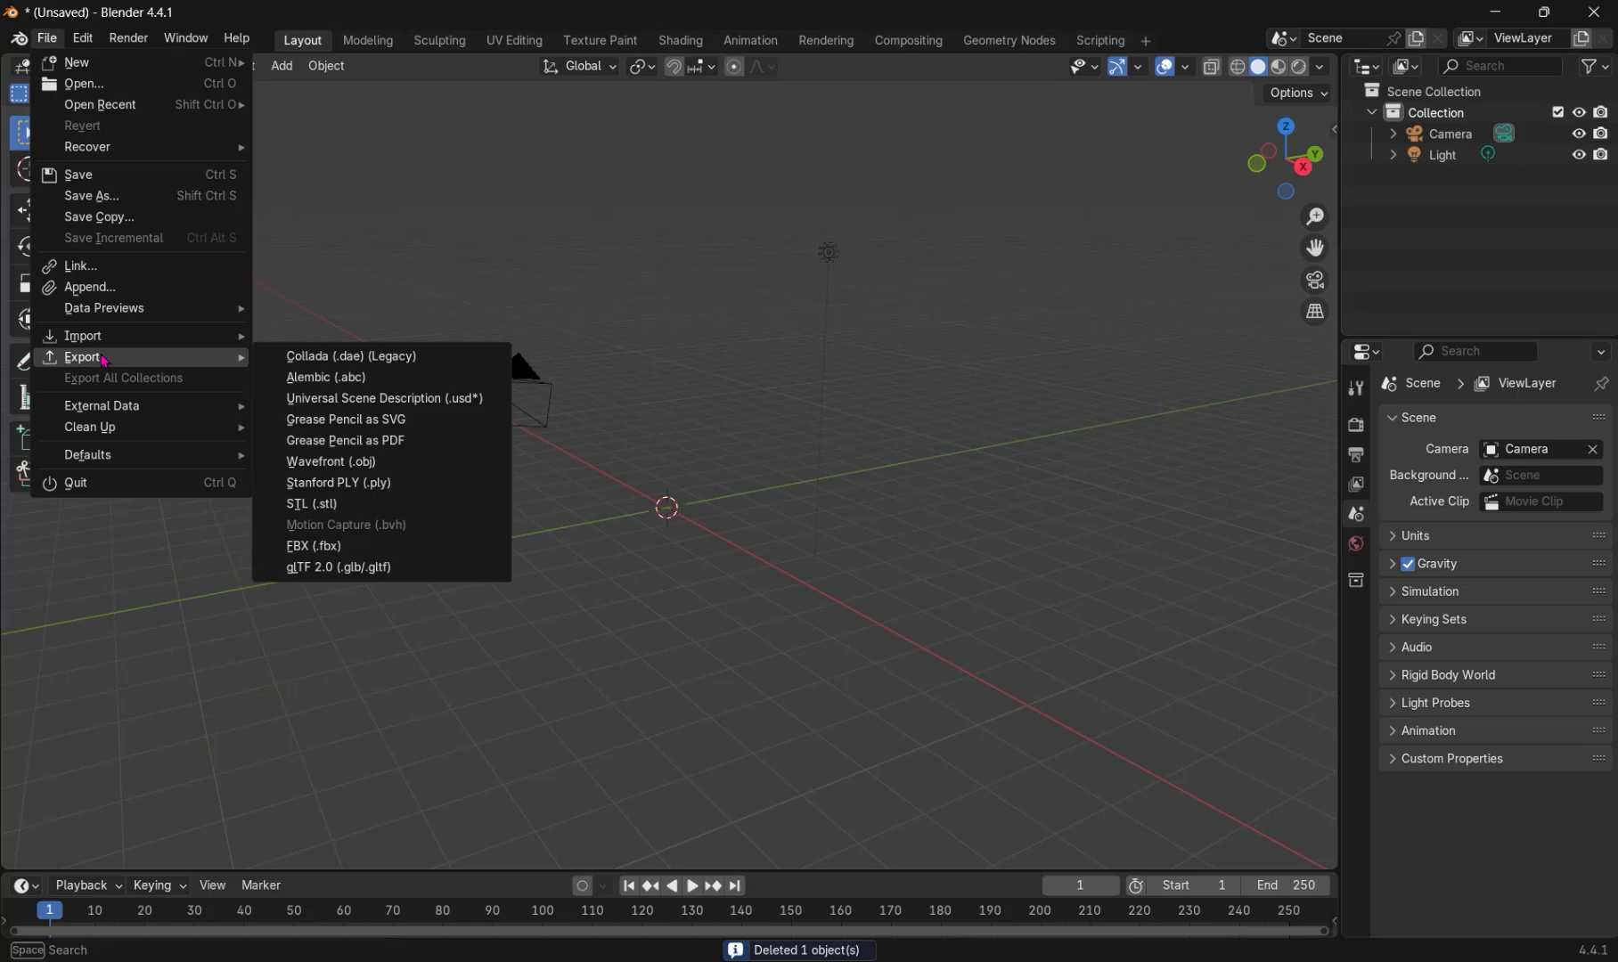
pyautogui.moveTo(198, 344)
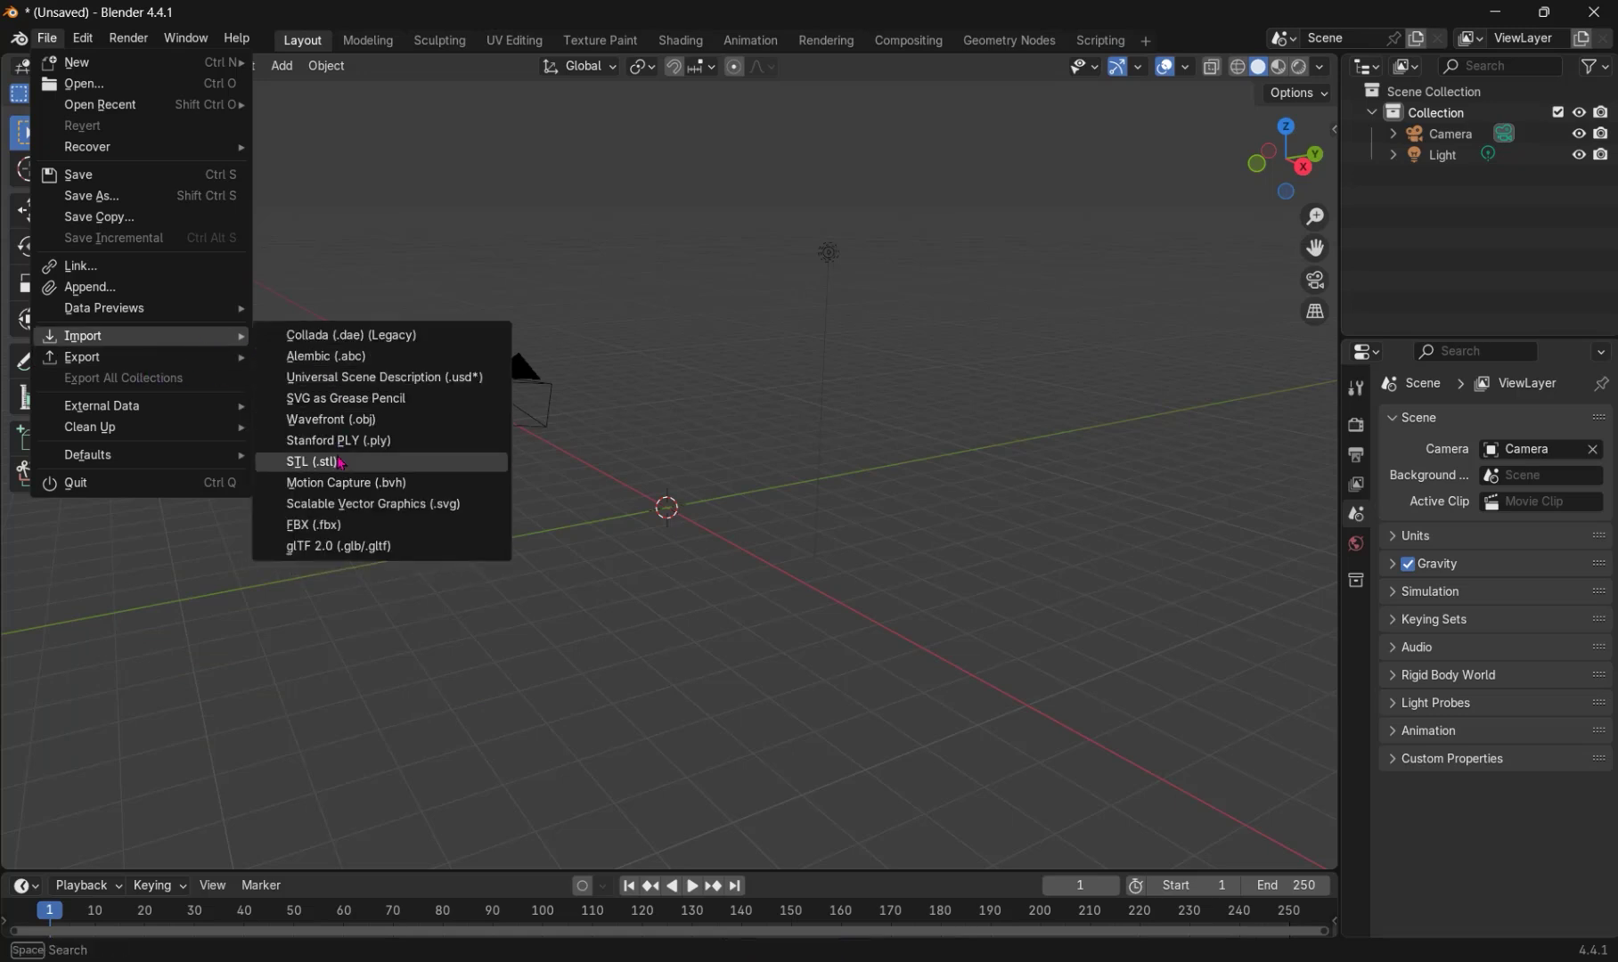
pyautogui.click(313, 525)
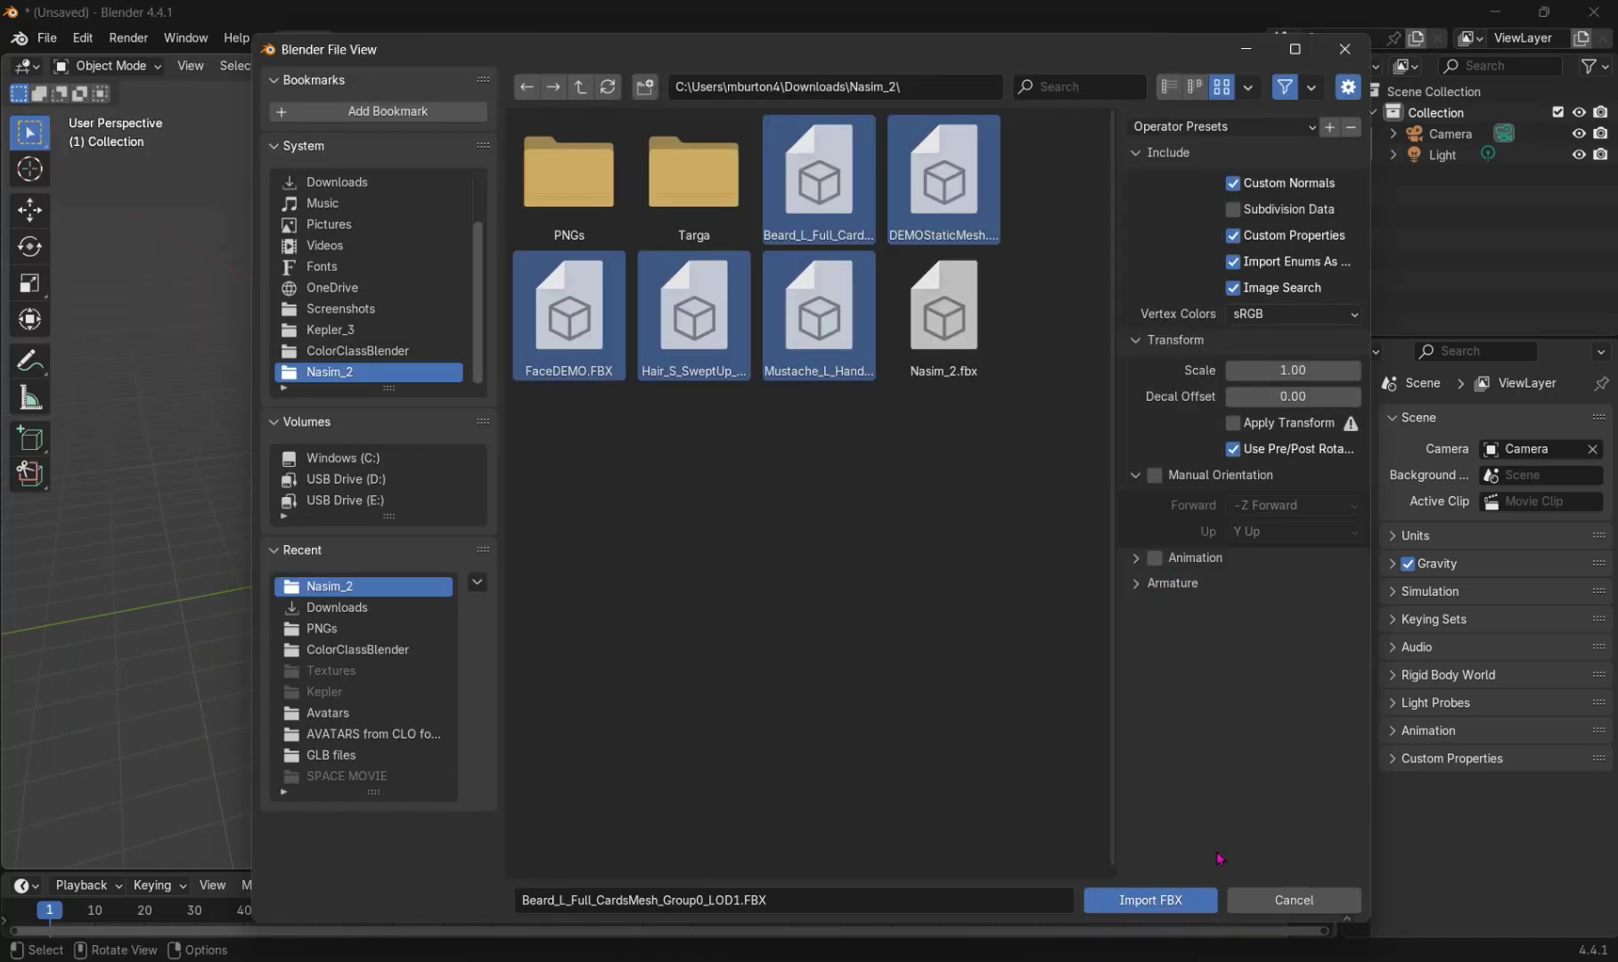
pyautogui.click(1183, 902)
# Delete the default light and camera from the scene.
pyautogui.press('Delete')
pyautogui.click(510, 394)
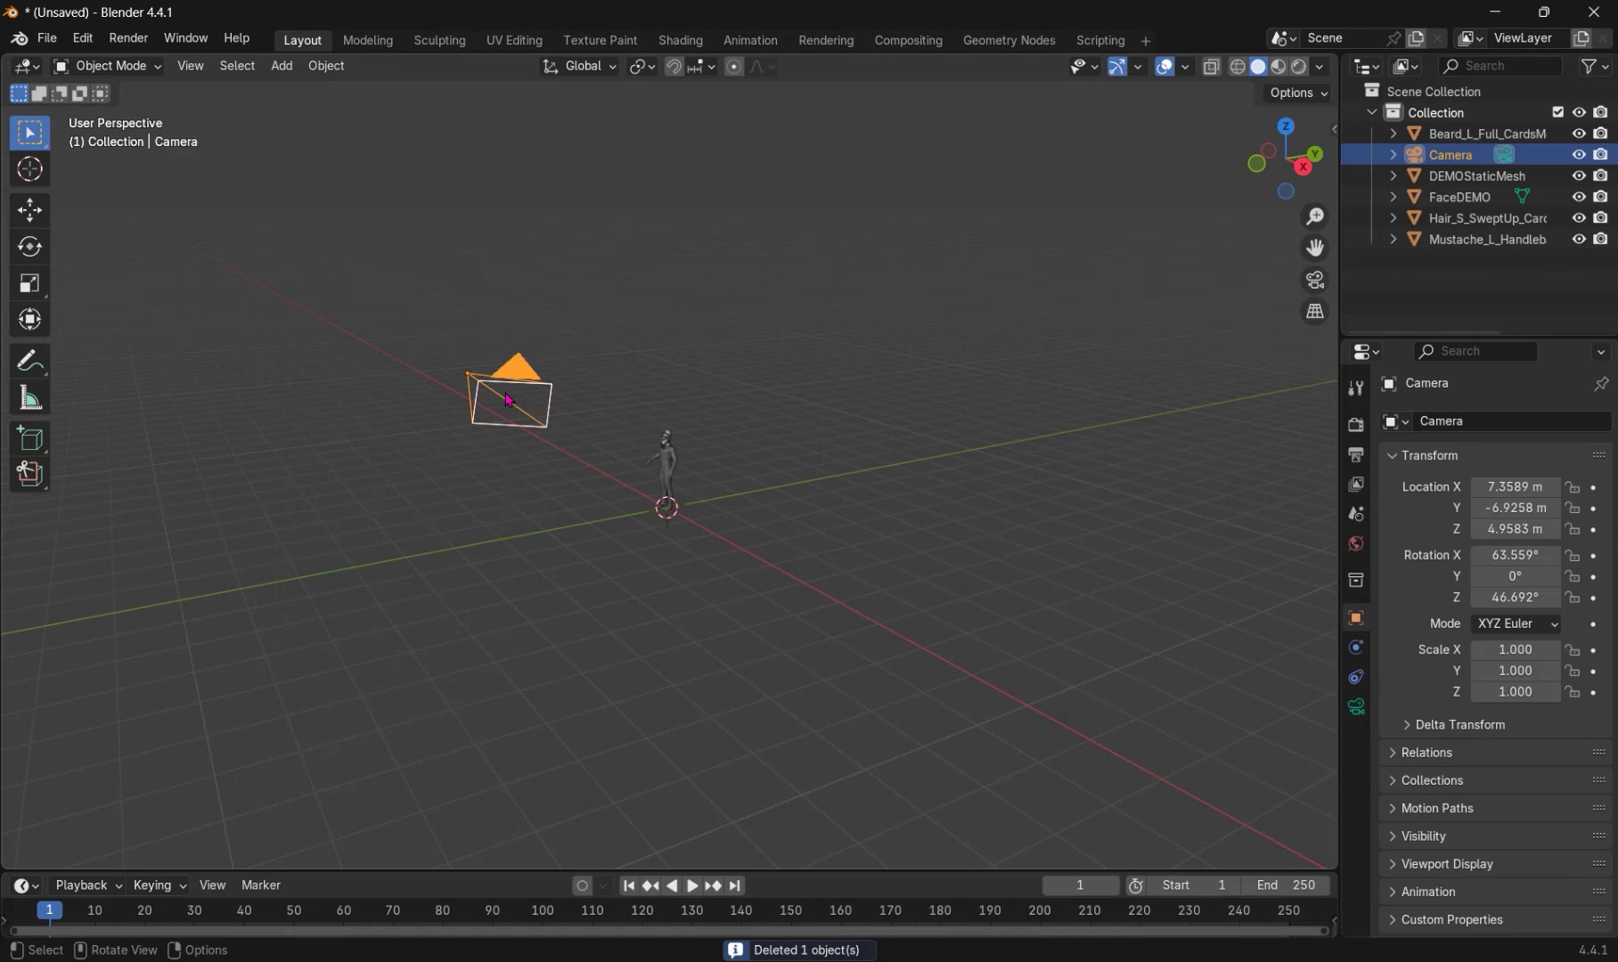
pyautogui.press('Delete')
# Set the scale of the DEMOStaticMesh body to 0.1 on the X, Y and Z axes.
pyautogui.scroll(8, 715, 649)
pyautogui.moveTo(724, 569); pyautogui.dragTo(1011, 562, button='middle')
pyautogui.click(1007, 561)
pyautogui.click(645, 445)
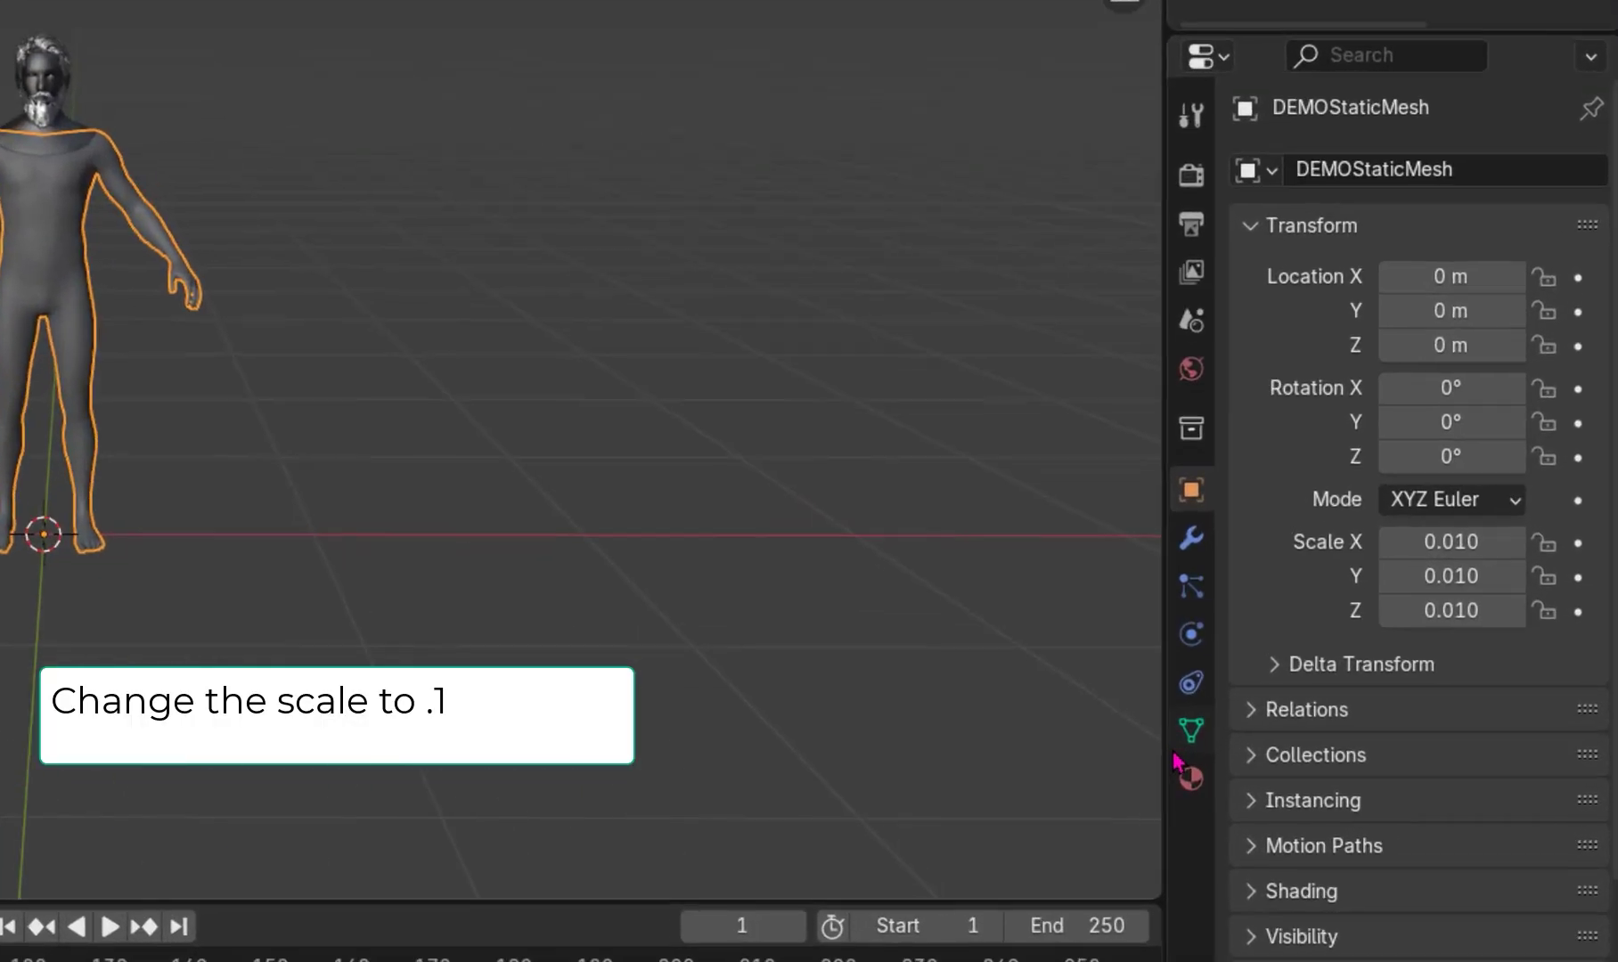
pyautogui.write('.1')
pyautogui.press('Return')
pyautogui.press('Return')
pyautogui.hotkey('ctrl', 'v')
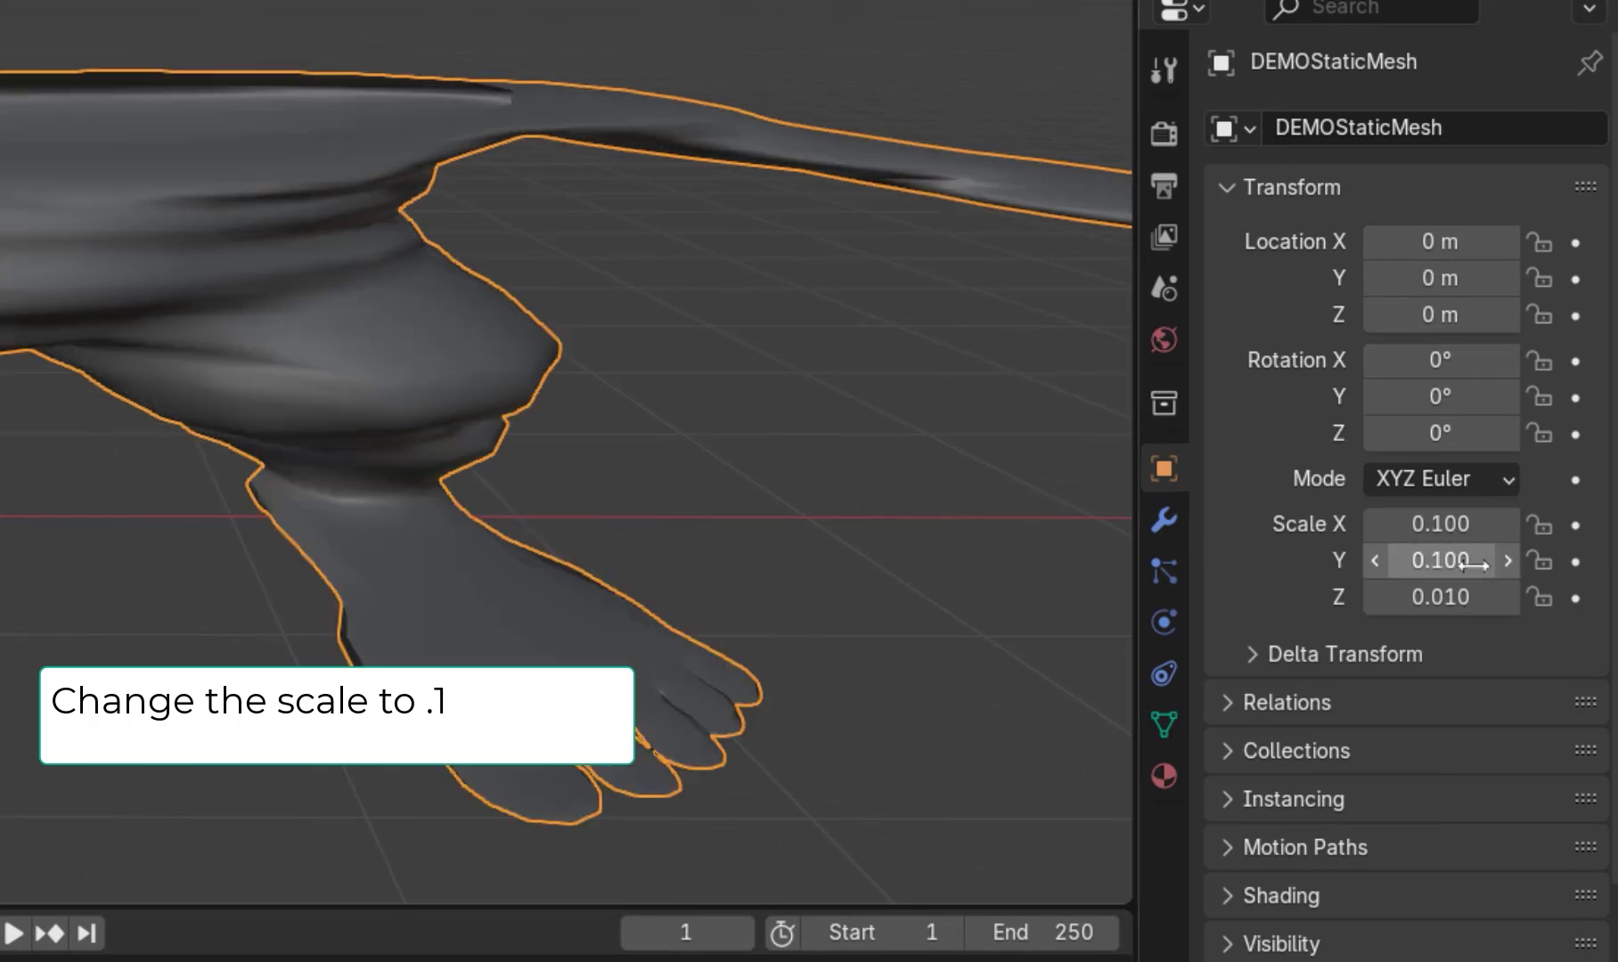
pyautogui.press('Return')
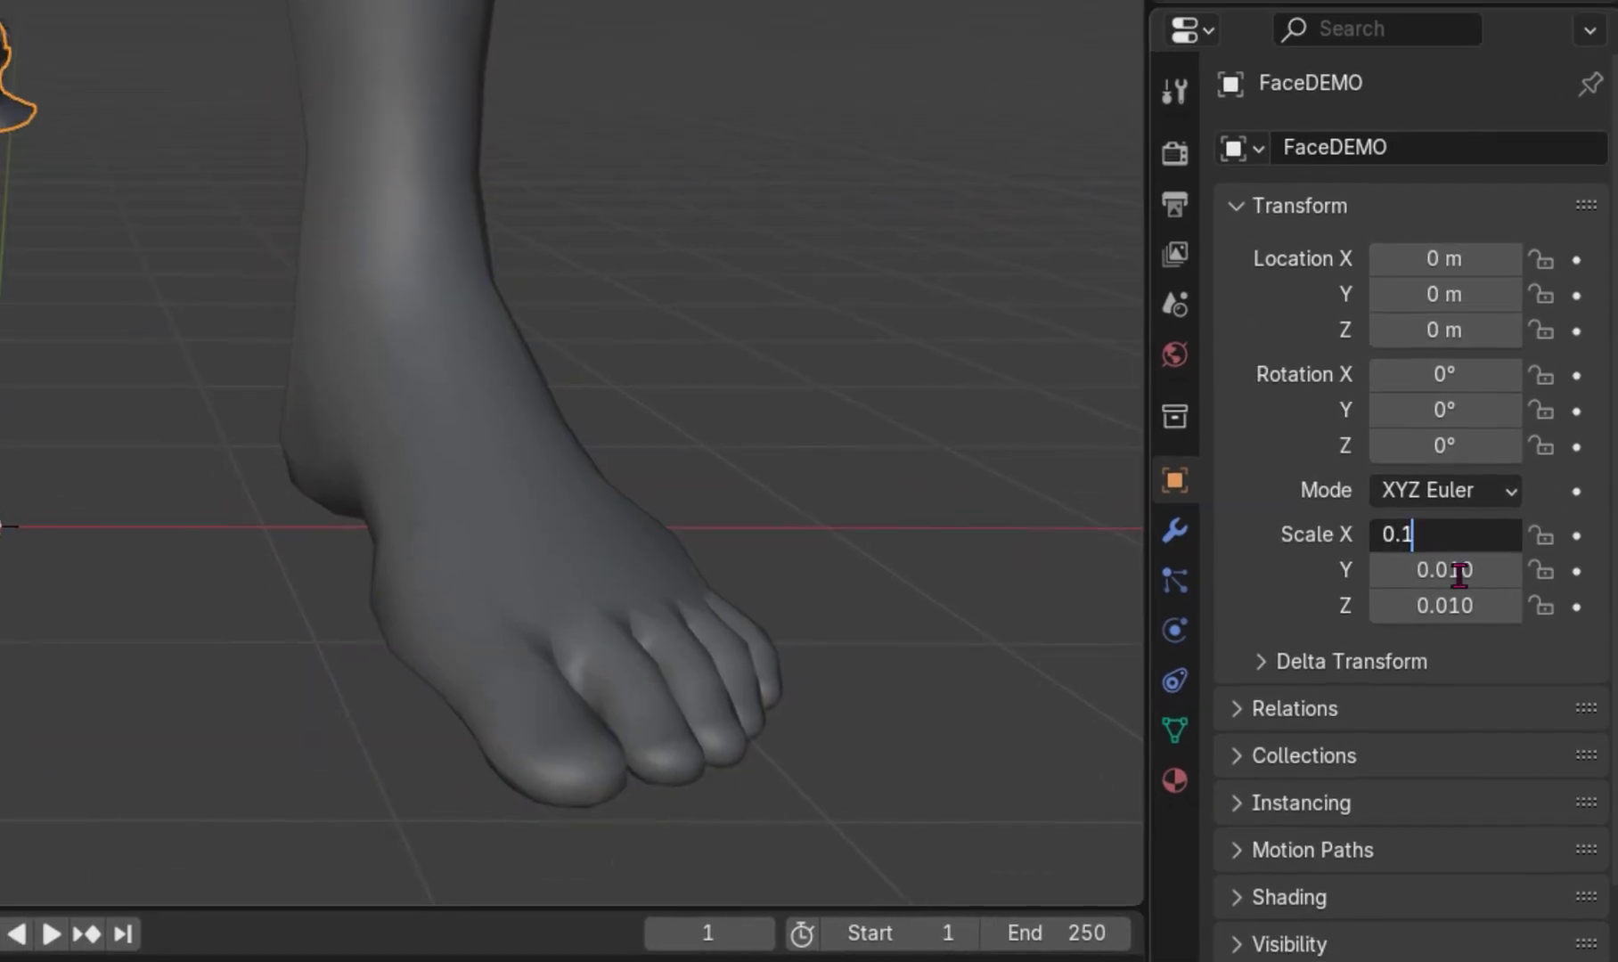
# Set the scale of the FaceDEMO mesh to 0.1 on the X, Y and Z axes.
pyautogui.press('Return')
pyautogui.doubleClick(1441, 560)
pyautogui.write('0.1')
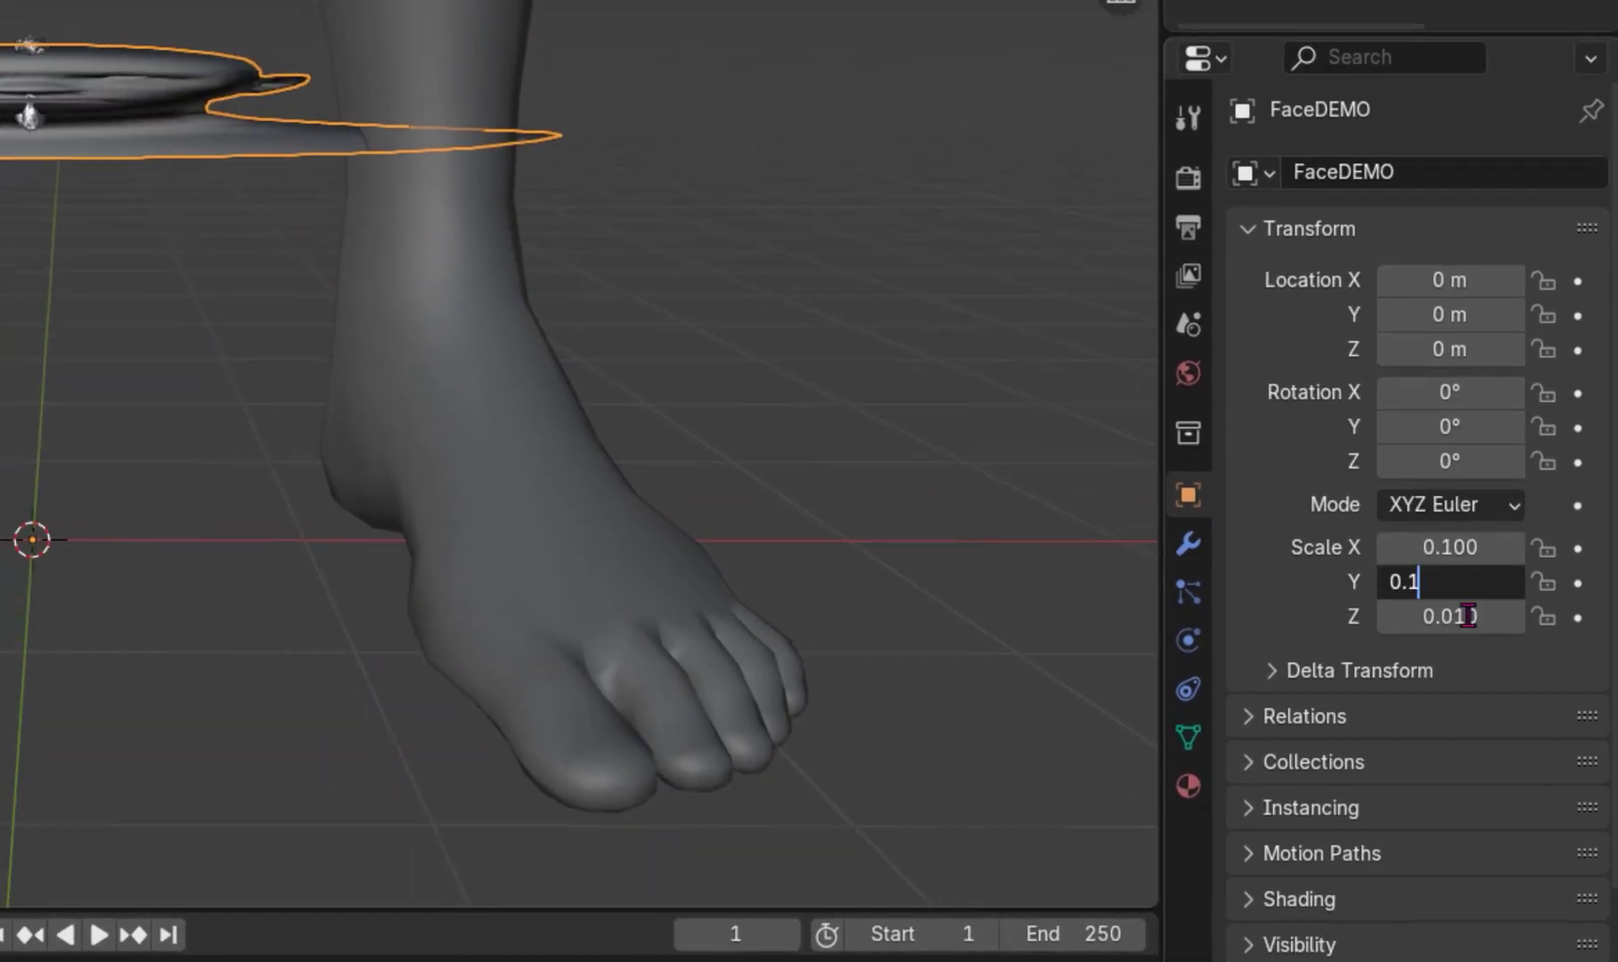
pyautogui.press('Return')
pyautogui.hotkey('ctrl', 'v')
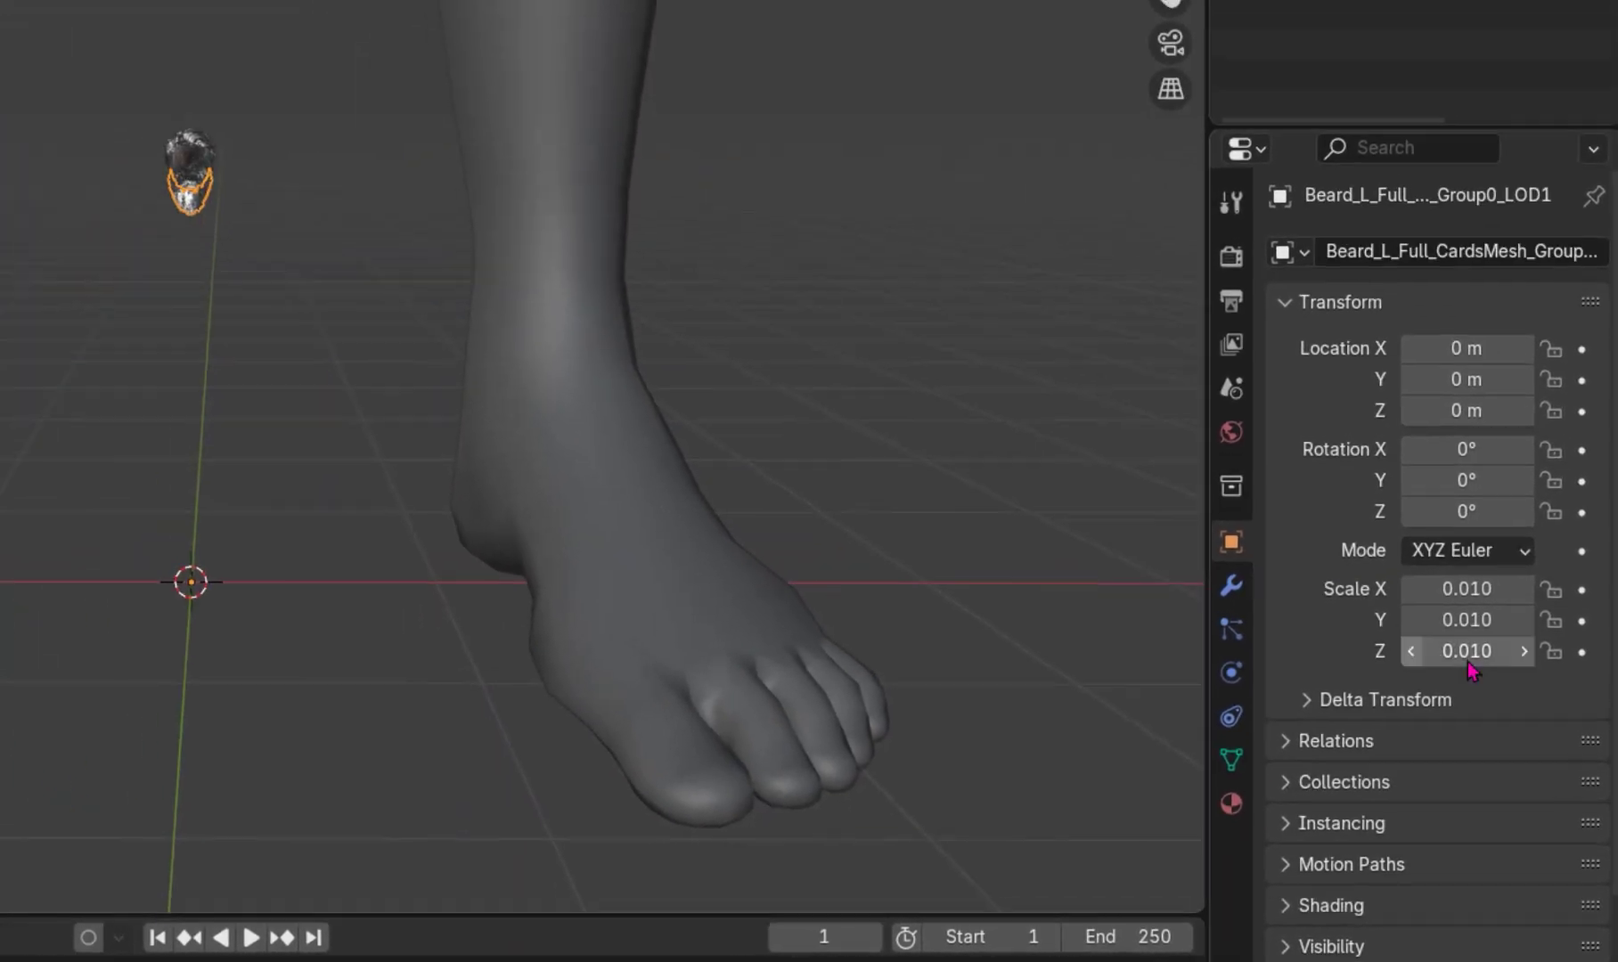
# Set the scale of the beard mesh to 0.1 on the X, Y and Z axes.
pyautogui.doubleClick(1463, 582)
pyautogui.write('0.1')
pyautogui.press('Return')
pyautogui.hotkey('ctrl', 'v')
pyautogui.doubleClick(1464, 654)
pyautogui.write('0.1')
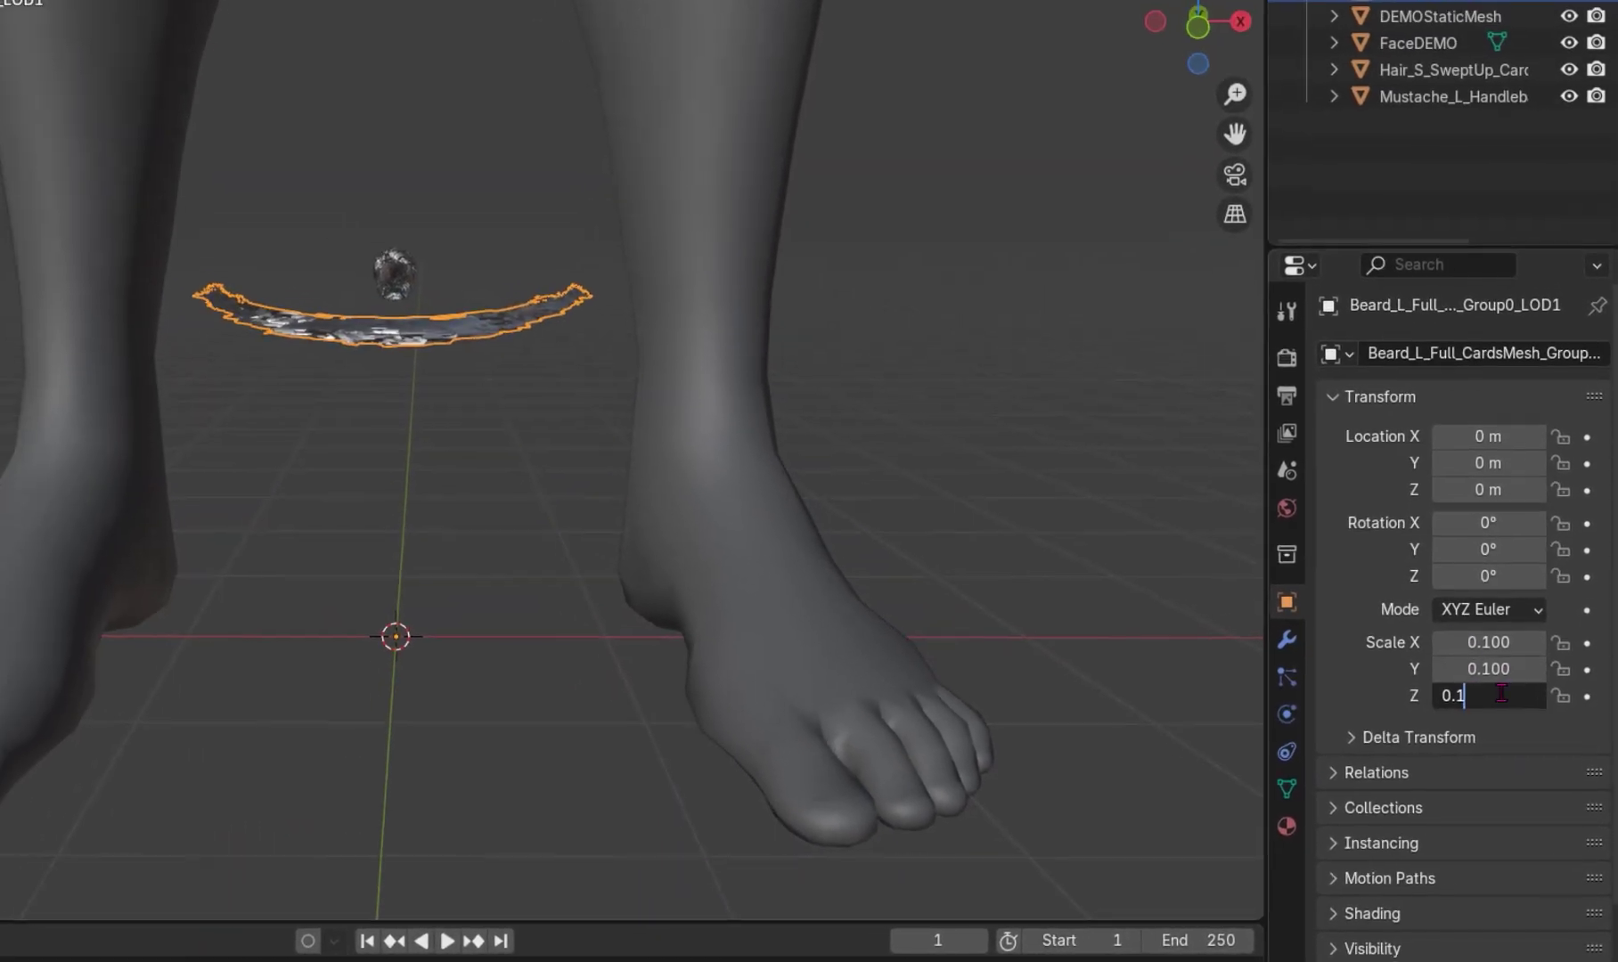
pyautogui.press('Return')
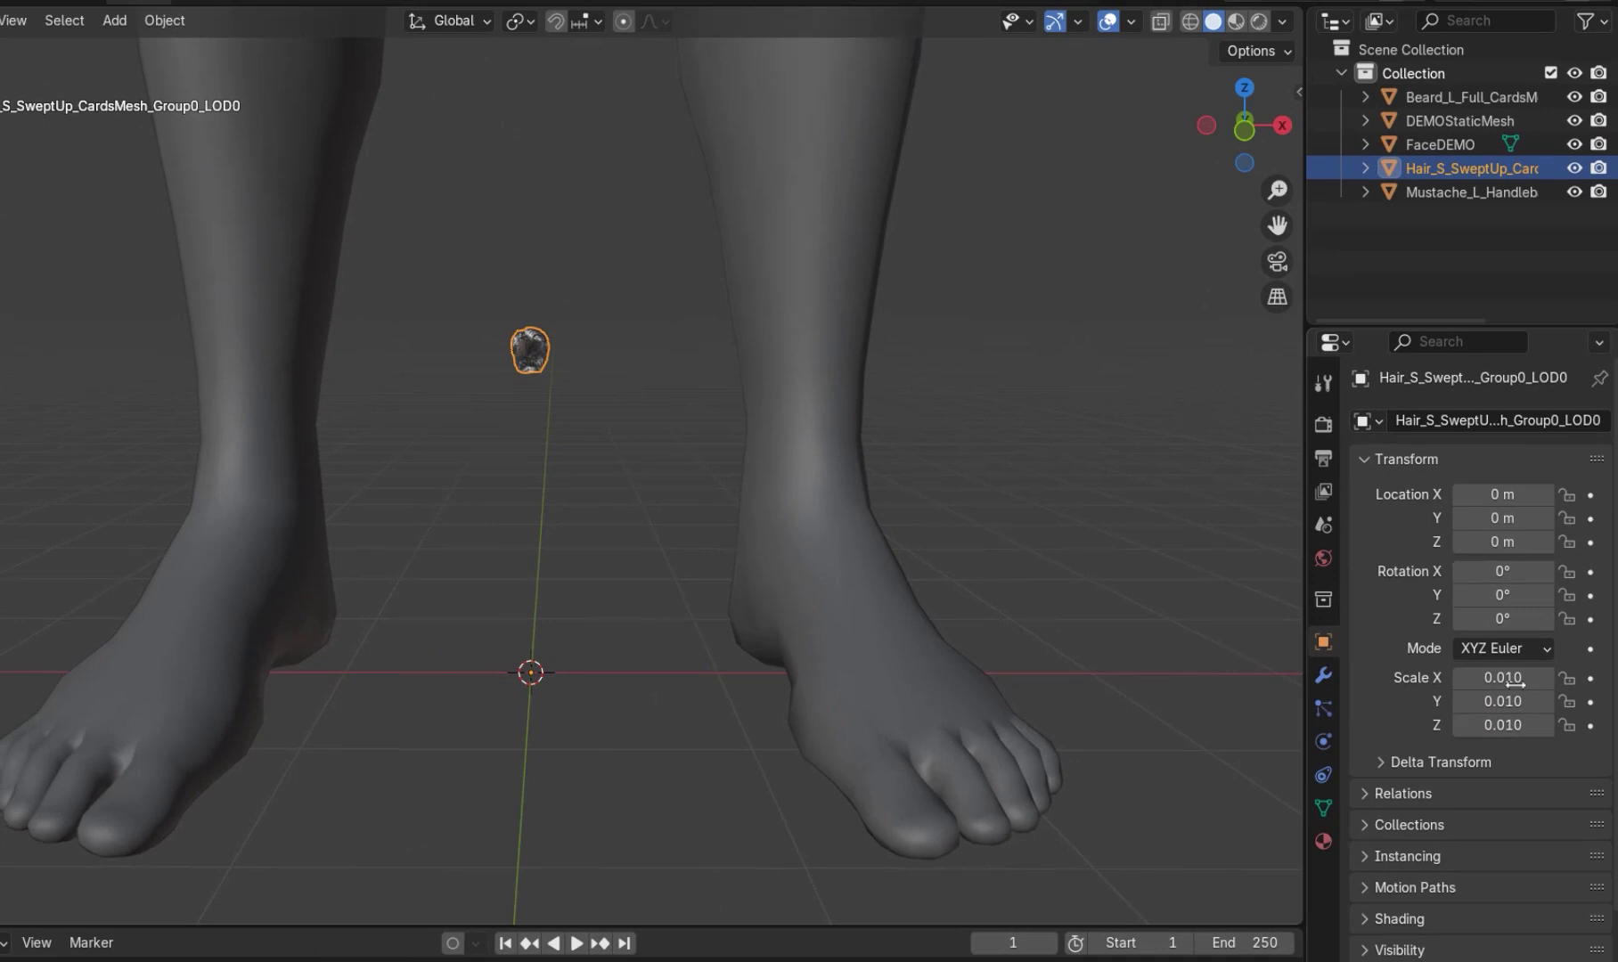
# Set the scale of the swept-up hair and handlebar mustache meshes to 0.1 on all three axes.
pyautogui.doubleClick(1498, 662)
pyautogui.write('0.1')
pyautogui.press('Return')
pyautogui.doubleClick(1497, 687)
pyautogui.write('0.1')
pyautogui.press('Return')
pyautogui.hotkey('ctrl', 'v')
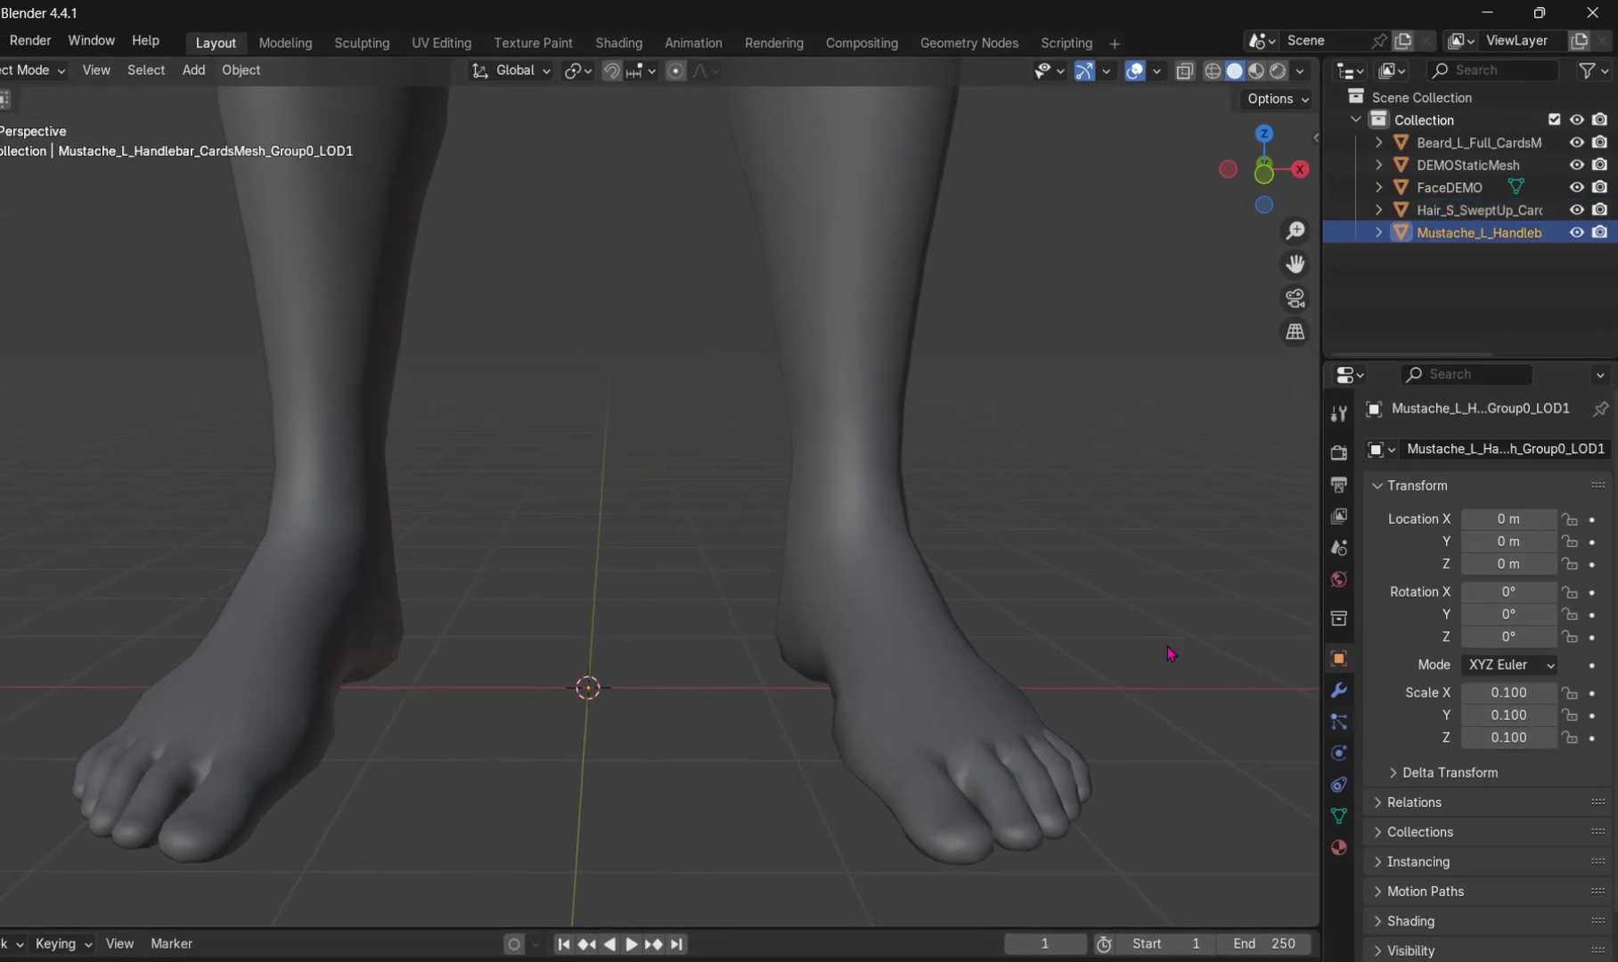
# Select all five character meshes and display the whole figure in Material Preview shading.
pyautogui.scroll(-13, 773, 538)
pyautogui.moveTo(694, 533); pyautogui.dragTo(727, 557, button='middle')
pyautogui.scroll(5, 677, 423)
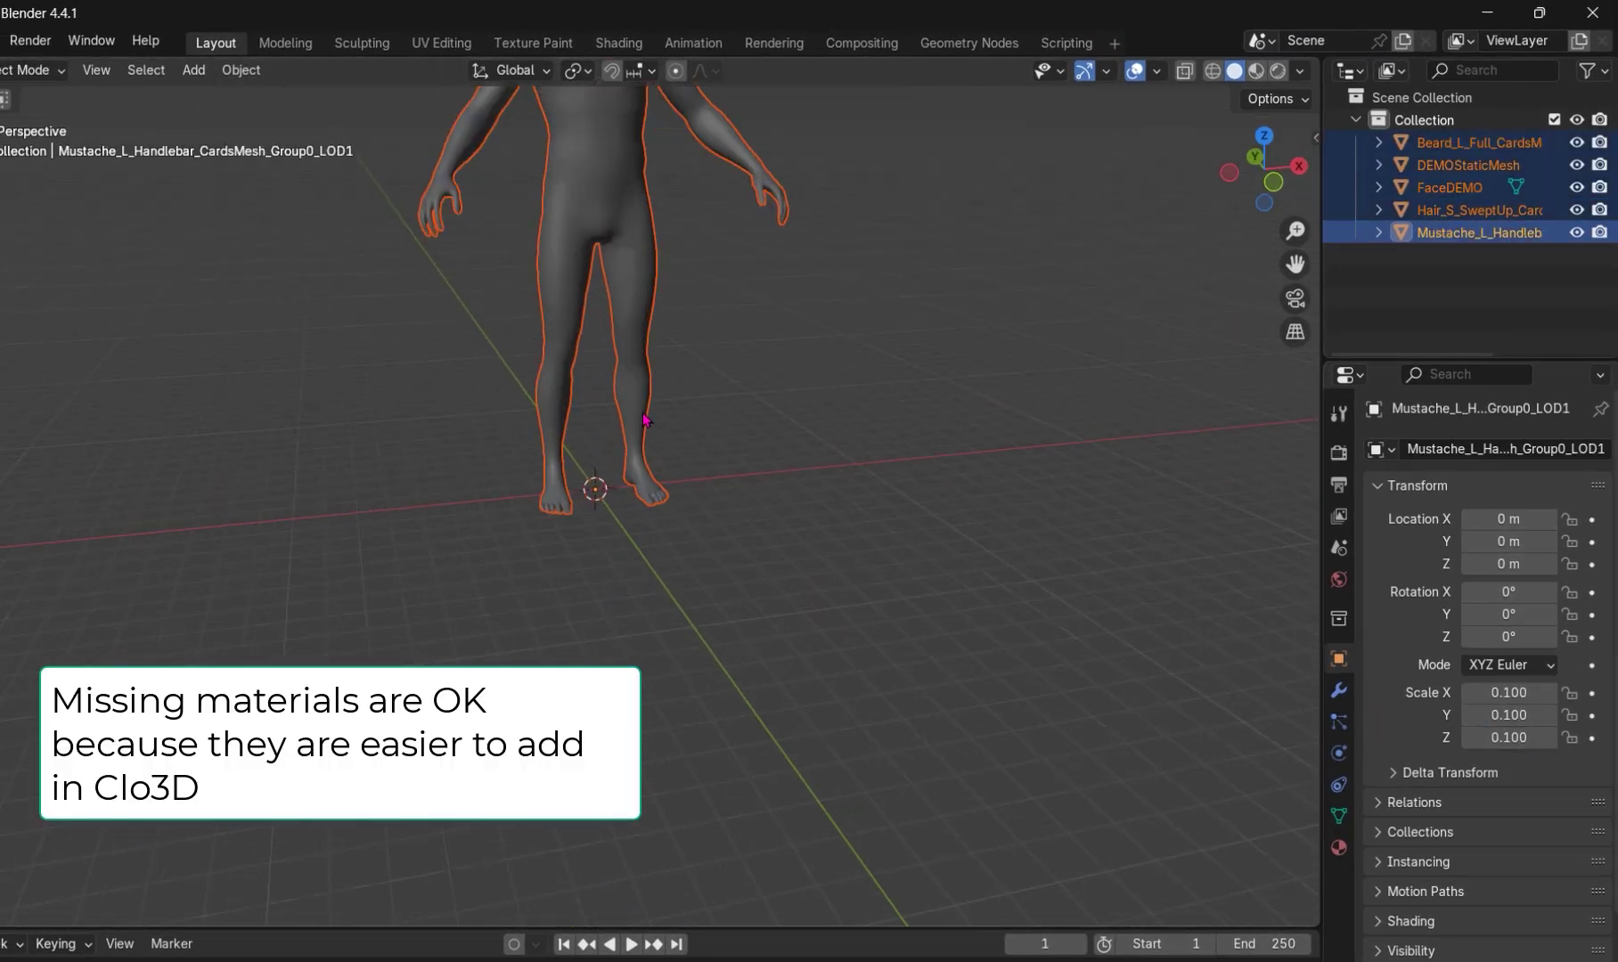
pyautogui.keyDown('shift'); pyautogui.moveTo(644, 410); pyautogui.dragTo(615, 460, button='middle'); pyautogui.keyUp('shift')
pyautogui.scroll(2, 615, 460)
pyautogui.click(1256, 71)
pyautogui.moveTo(737, 445)
pyautogui.mouseDown(button='middle')
pyautogui.moveTo(754, 520)
pyautogui.moveTo(686, 528)
pyautogui.mouseUp(button='middle')
pyautogui.scroll(5, 755, 528)
pyautogui.scroll(-4, 686, 528)
pyautogui.moveTo(773, 766); pyautogui.dragTo(770, 694, button='middle')
pyautogui.scroll(-5, 770, 693)
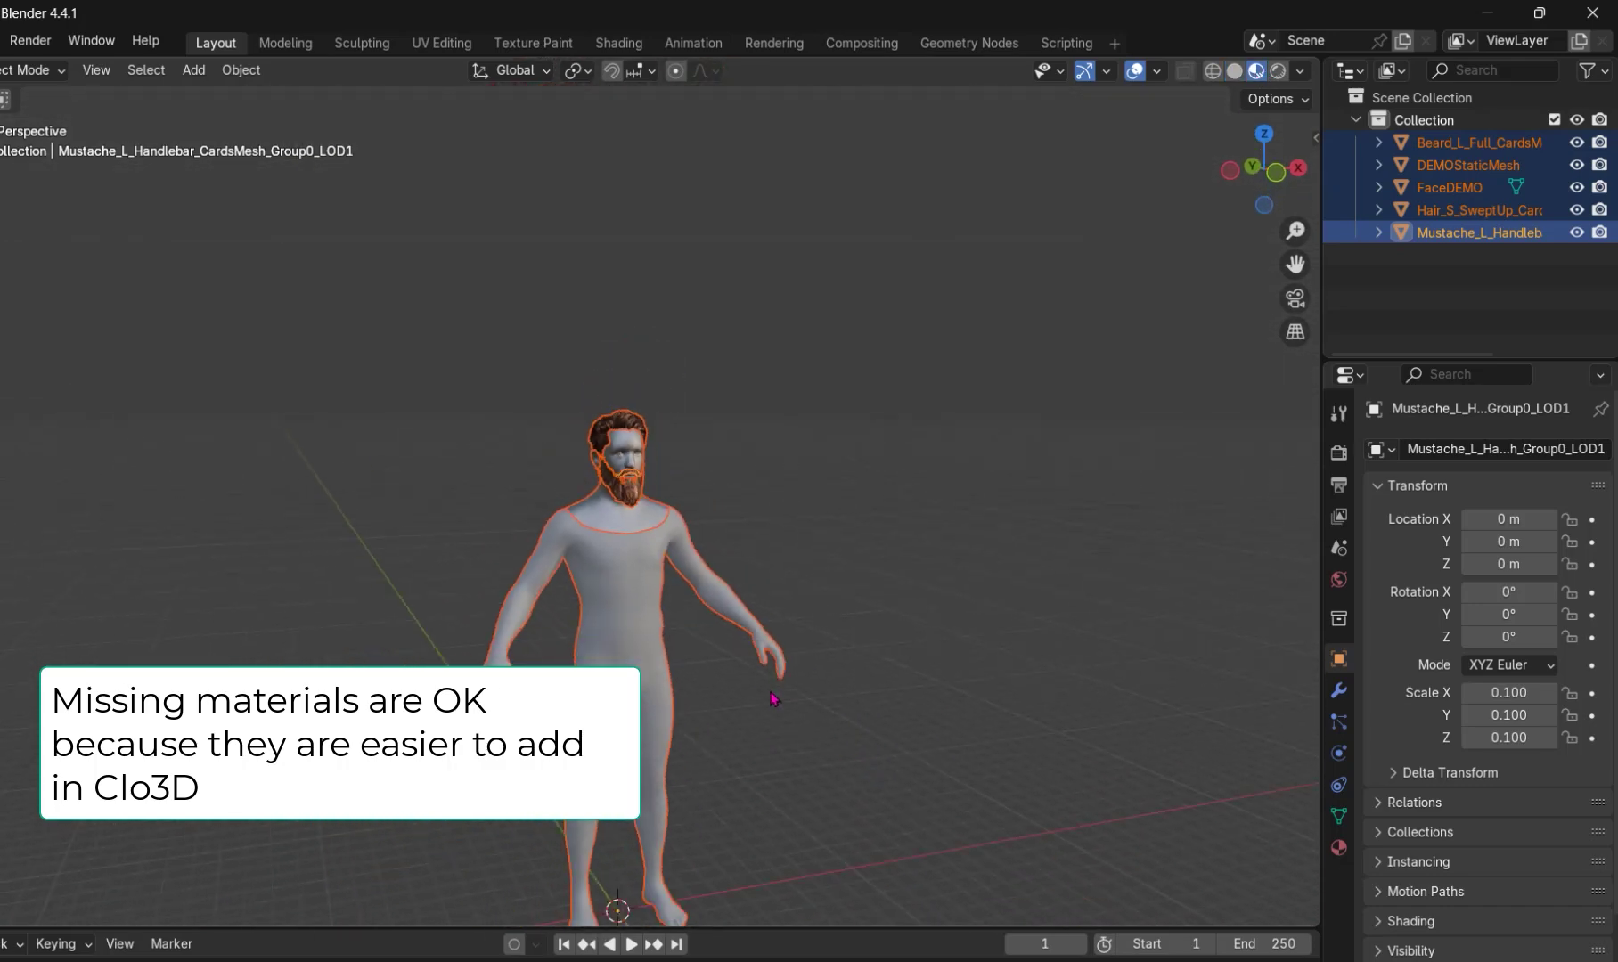
# Export the character as an FBX file named Nasim_3 in the Downloads folder.
pyautogui.click(50, 41)
pyautogui.moveTo(53, 378)
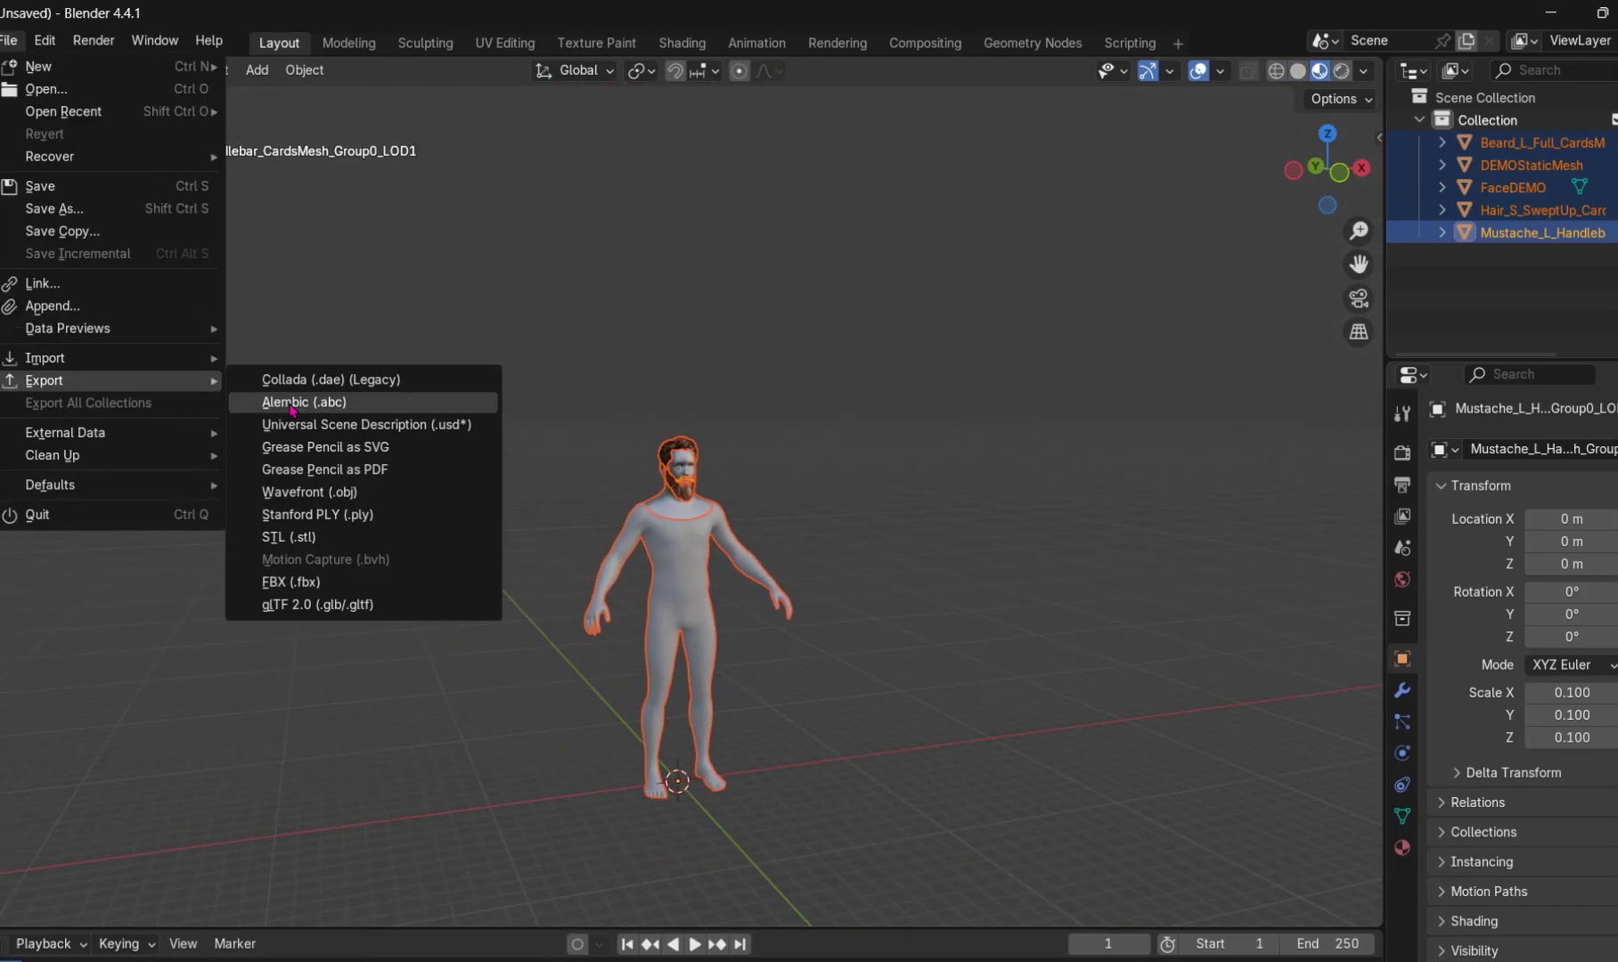
pyautogui.click(282, 581)
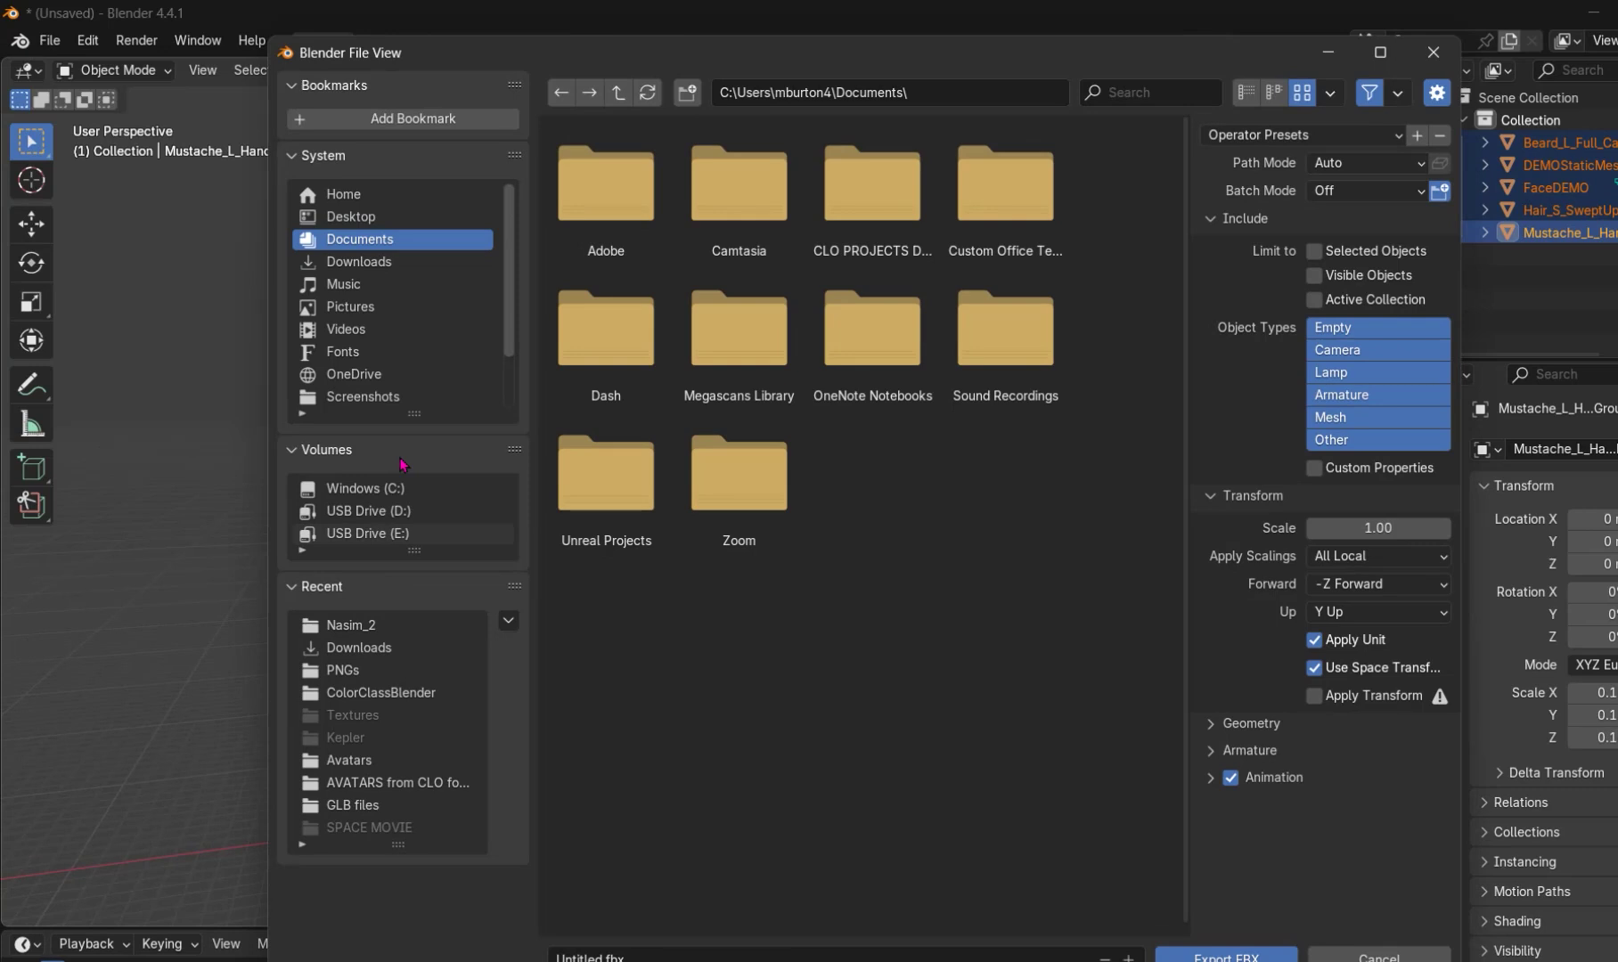
pyautogui.click(358, 261)
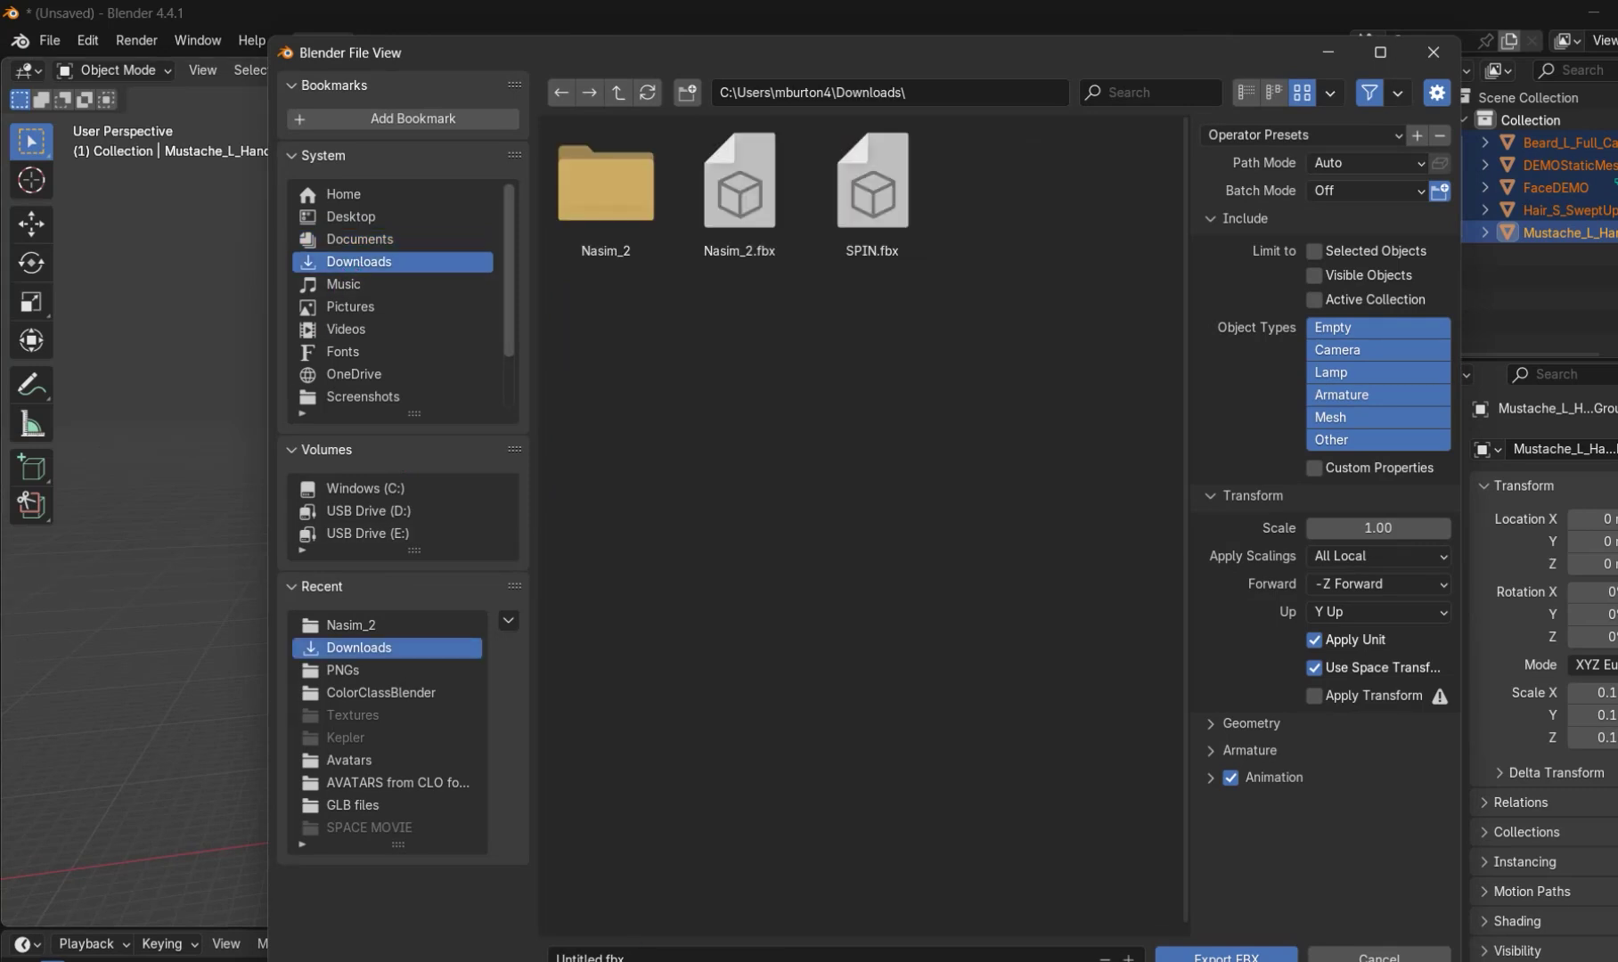
pyautogui.click(740, 191)
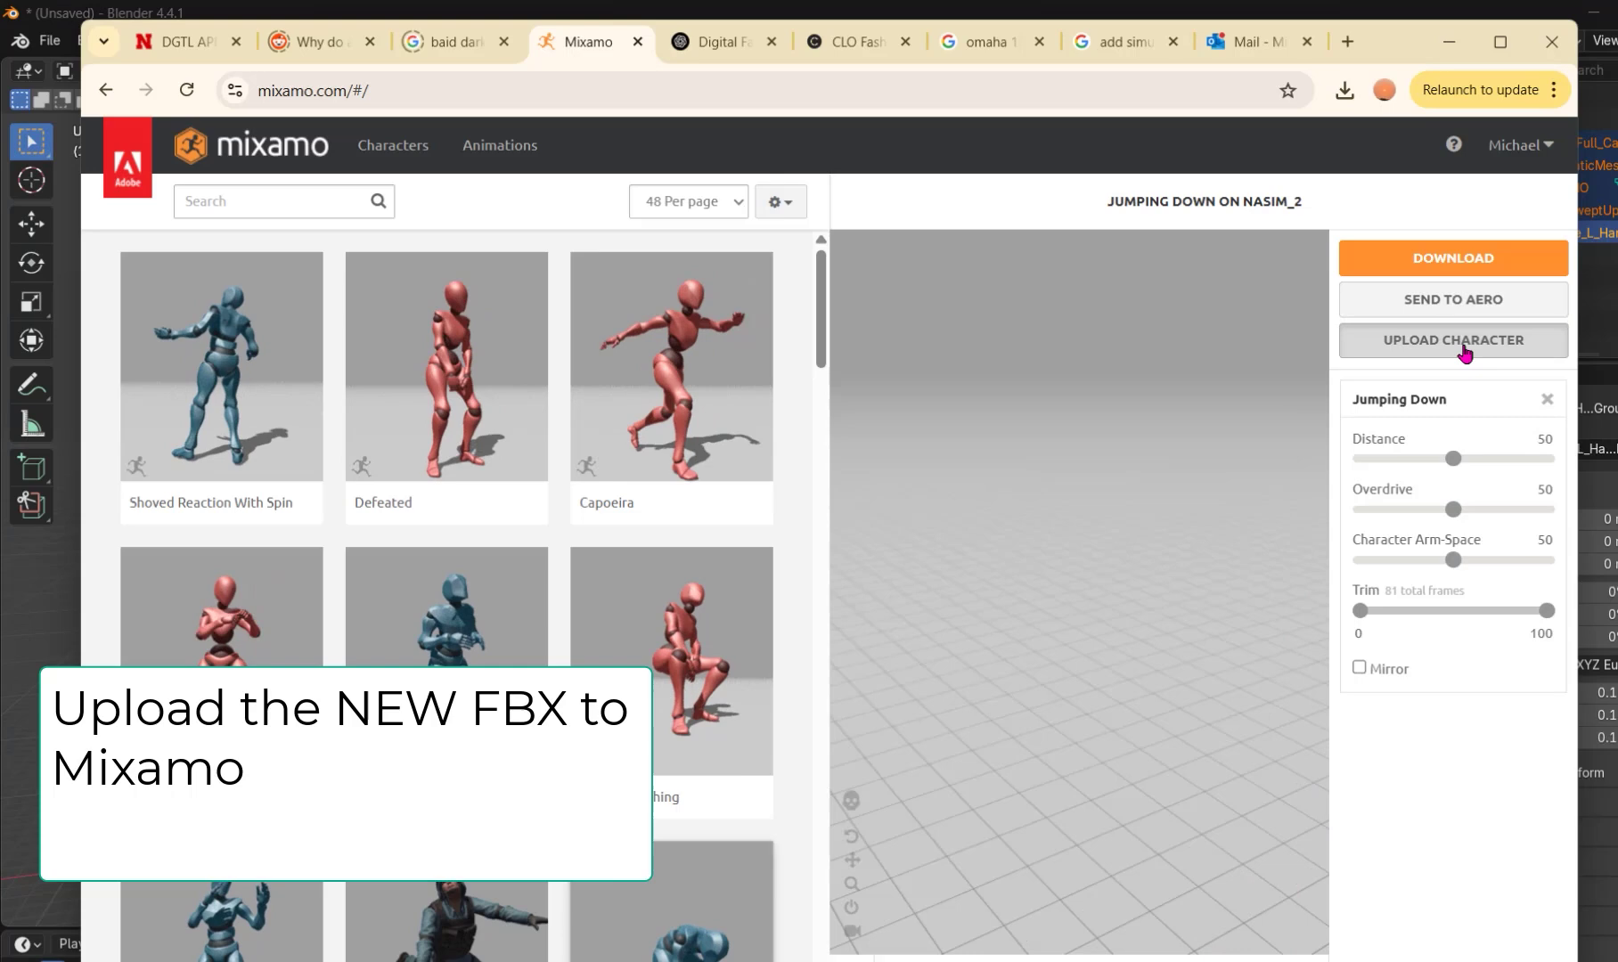
# Switch to Mixamo and upload Nasim_3.fbx from the Downloads folder as a new character.
pyautogui.click(1457, 343)
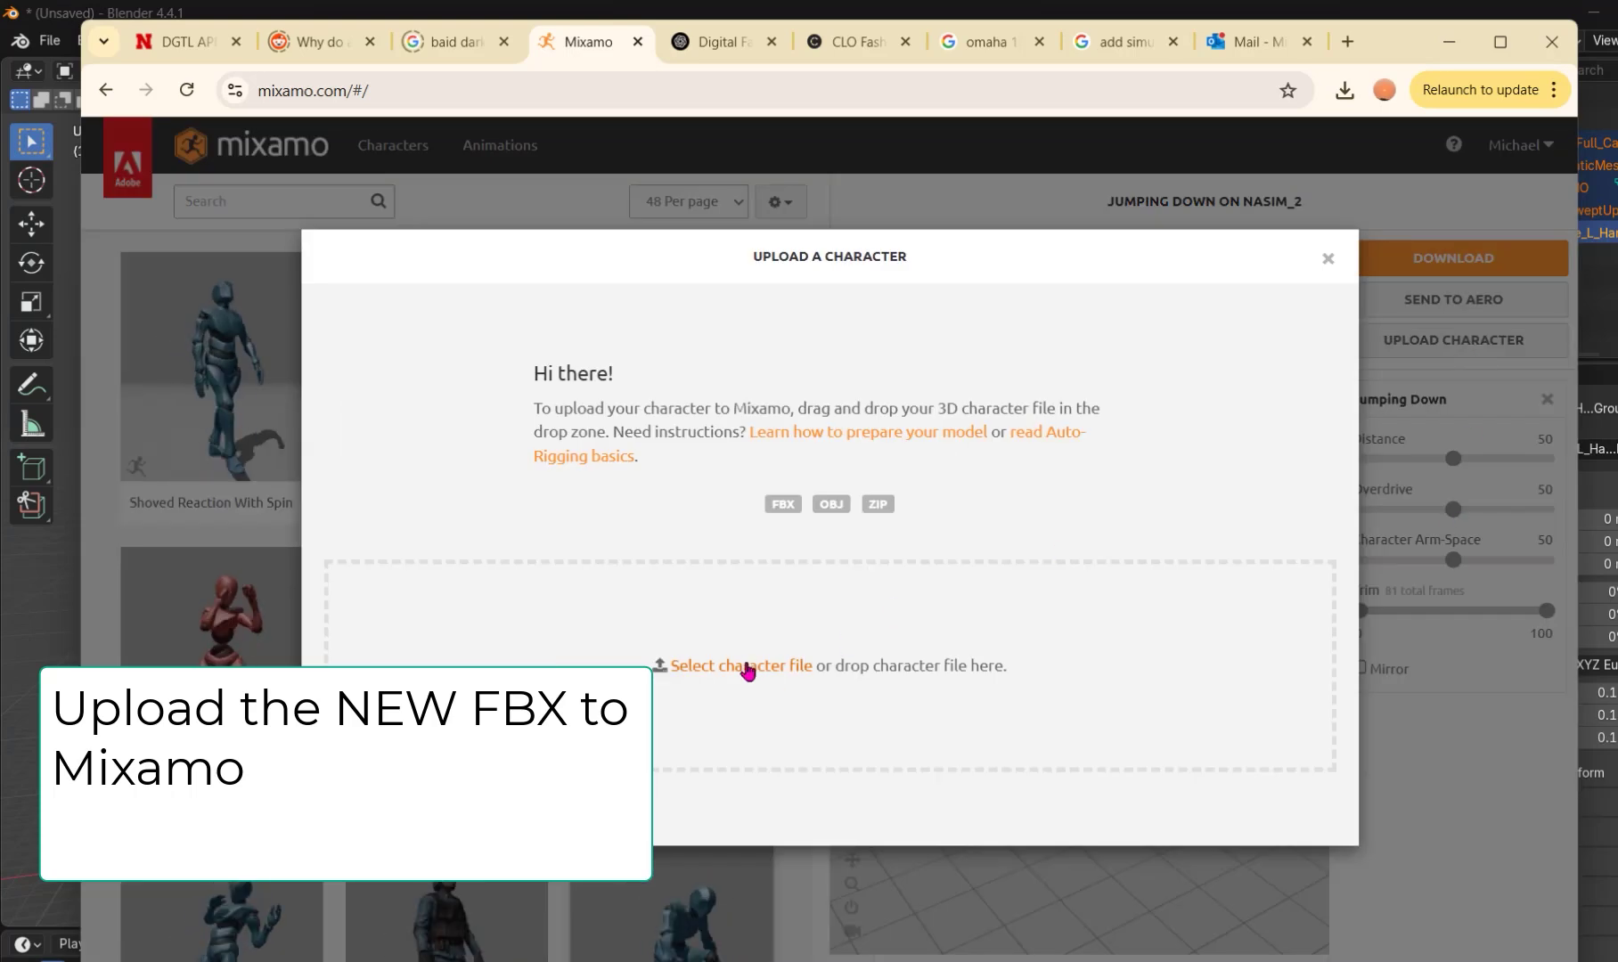
pyautogui.click(747, 668)
pyautogui.click(159, 347)
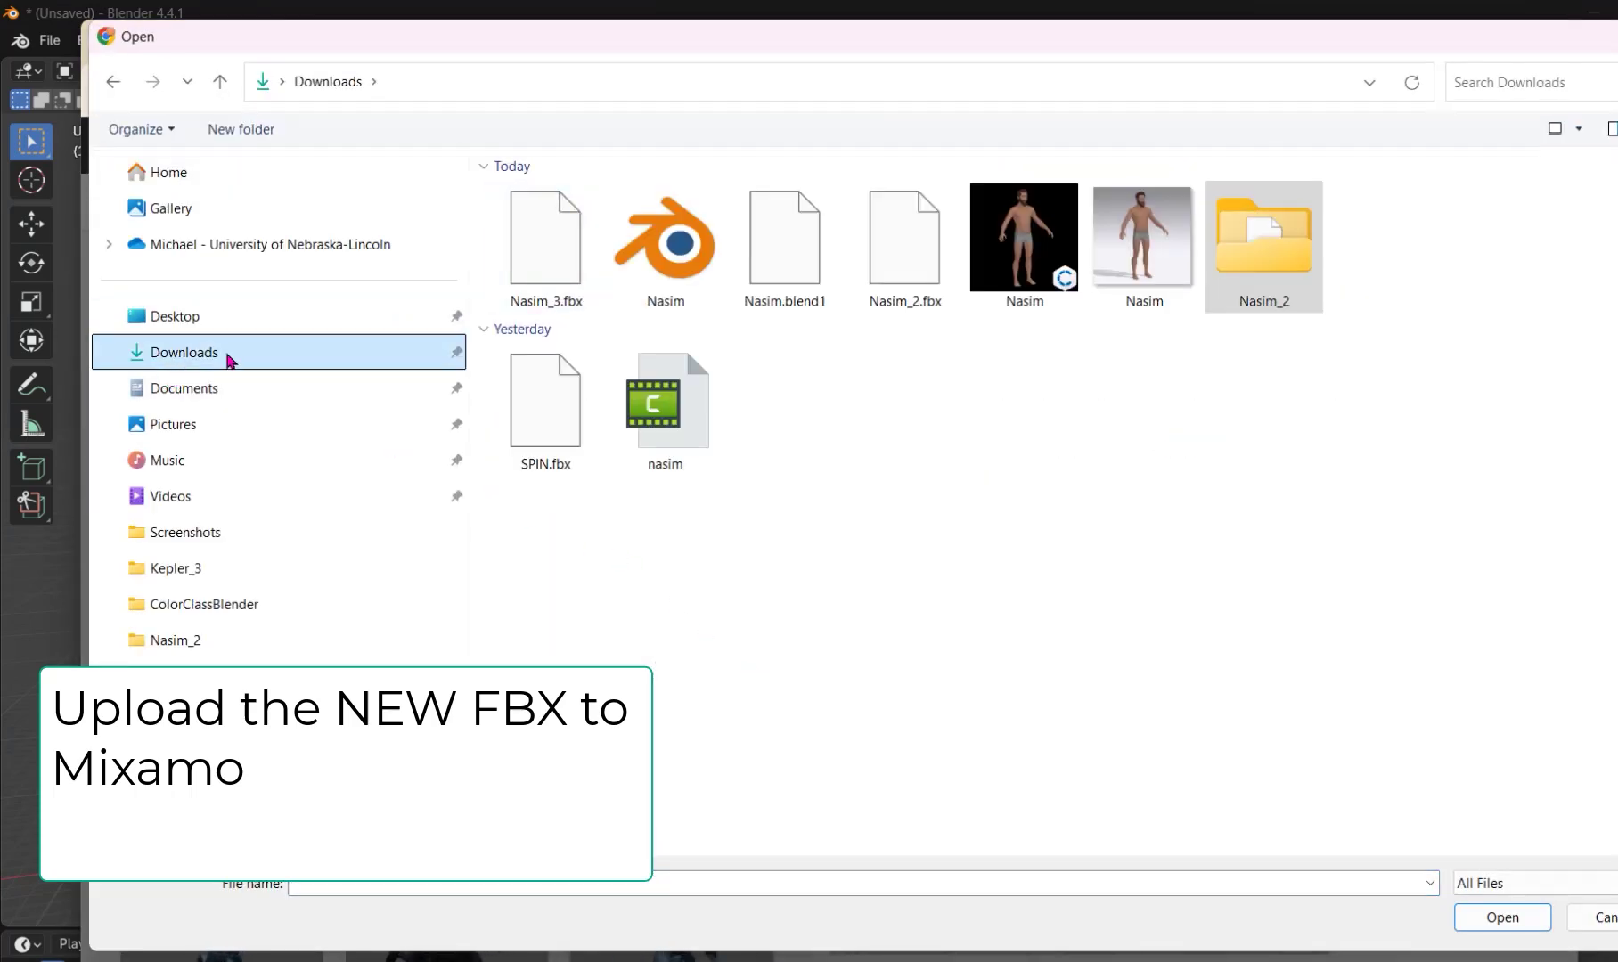
pyautogui.doubleClick(584, 254)
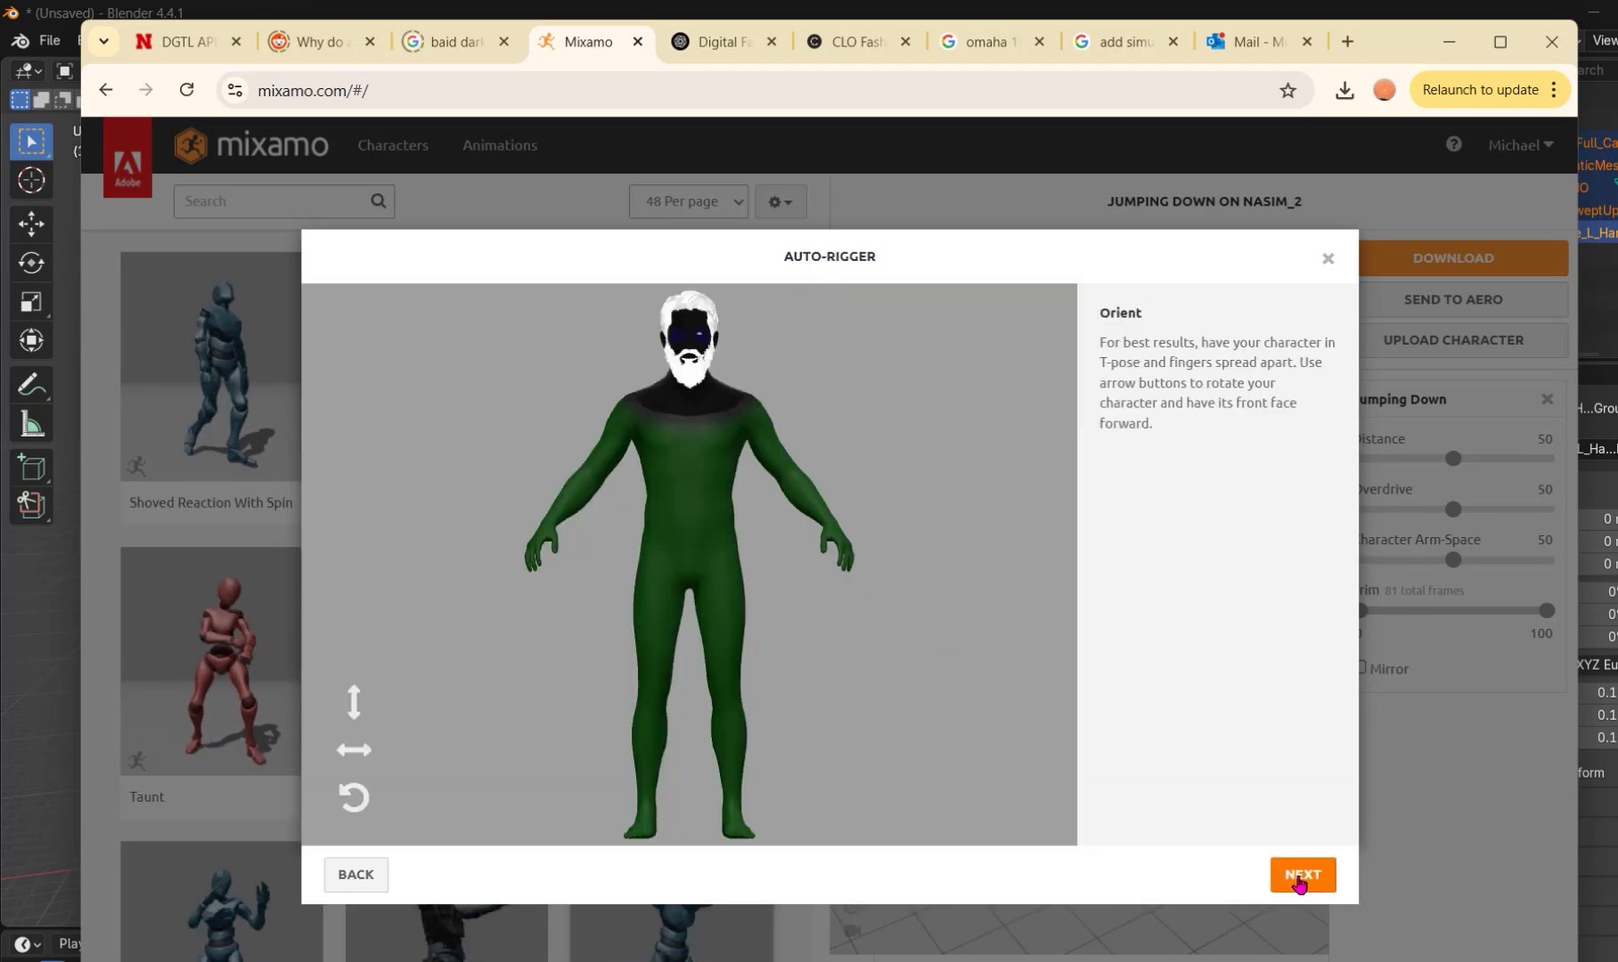
# Accept the orientation, place the chin, wrist, elbow, knee and groin markers with symmetry, and auto-rig with the Standard Skeleton (65).
pyautogui.click(1299, 875)
pyautogui.moveTo(425, 565); pyautogui.dragTo(688, 381)
pyautogui.moveTo(426, 621); pyautogui.dragTo(553, 521)
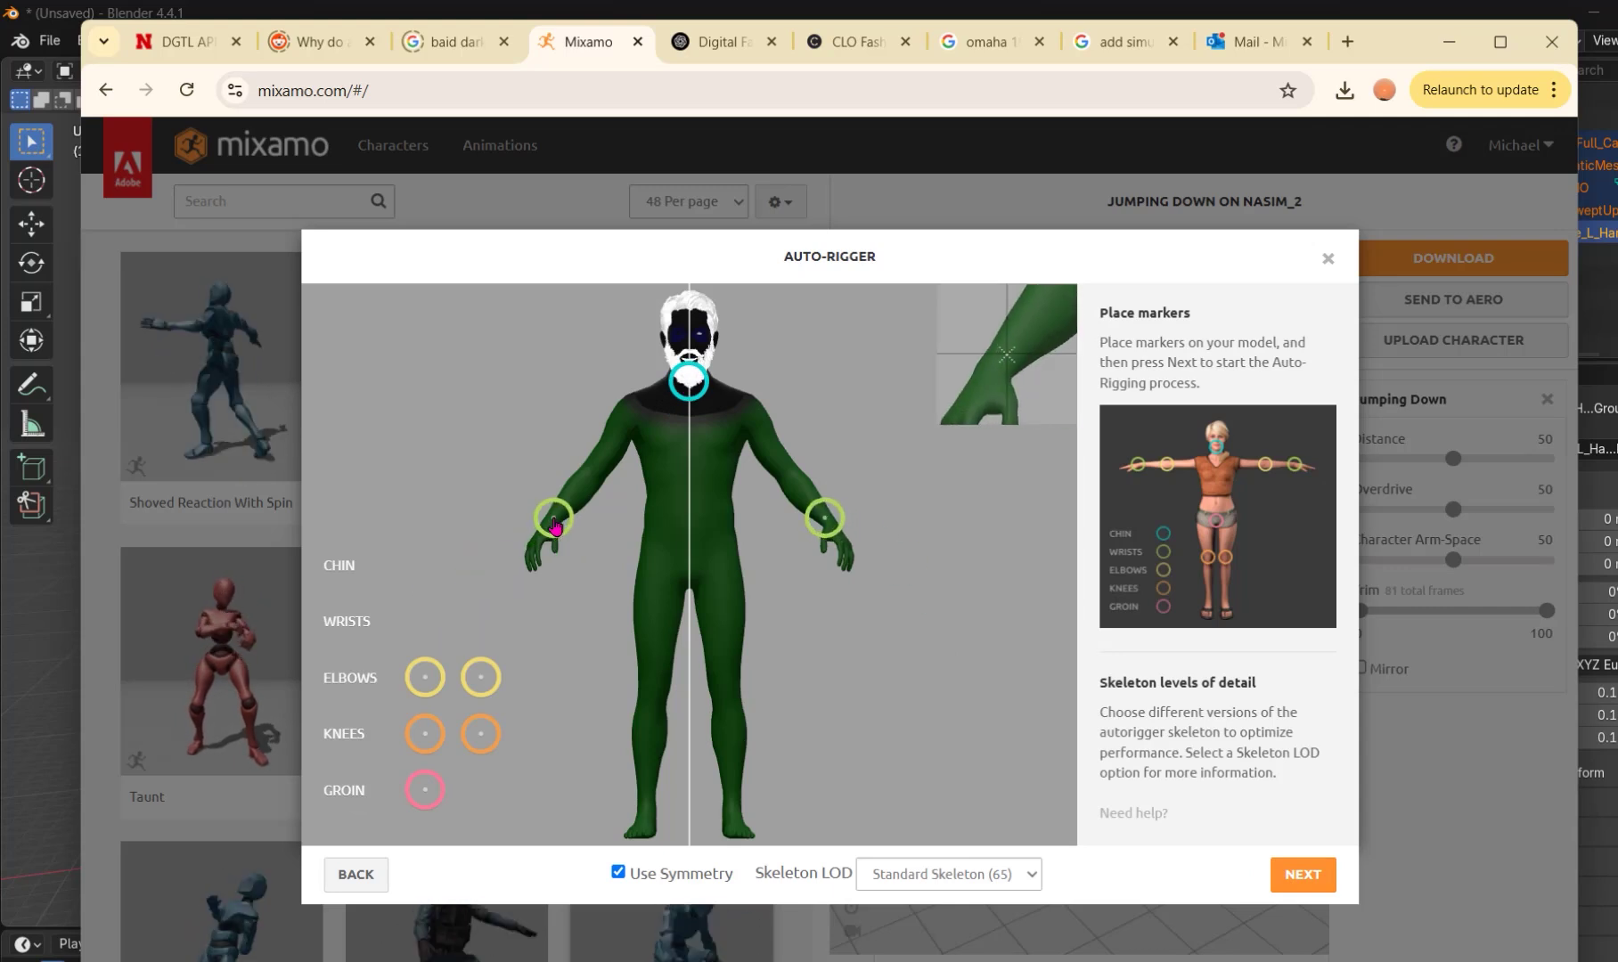
pyautogui.moveTo(425, 677); pyautogui.dragTo(594, 474)
pyautogui.moveTo(423, 733); pyautogui.dragTo(652, 699)
pyautogui.moveTo(425, 790); pyautogui.dragTo(688, 581)
pyautogui.click(1303, 874)
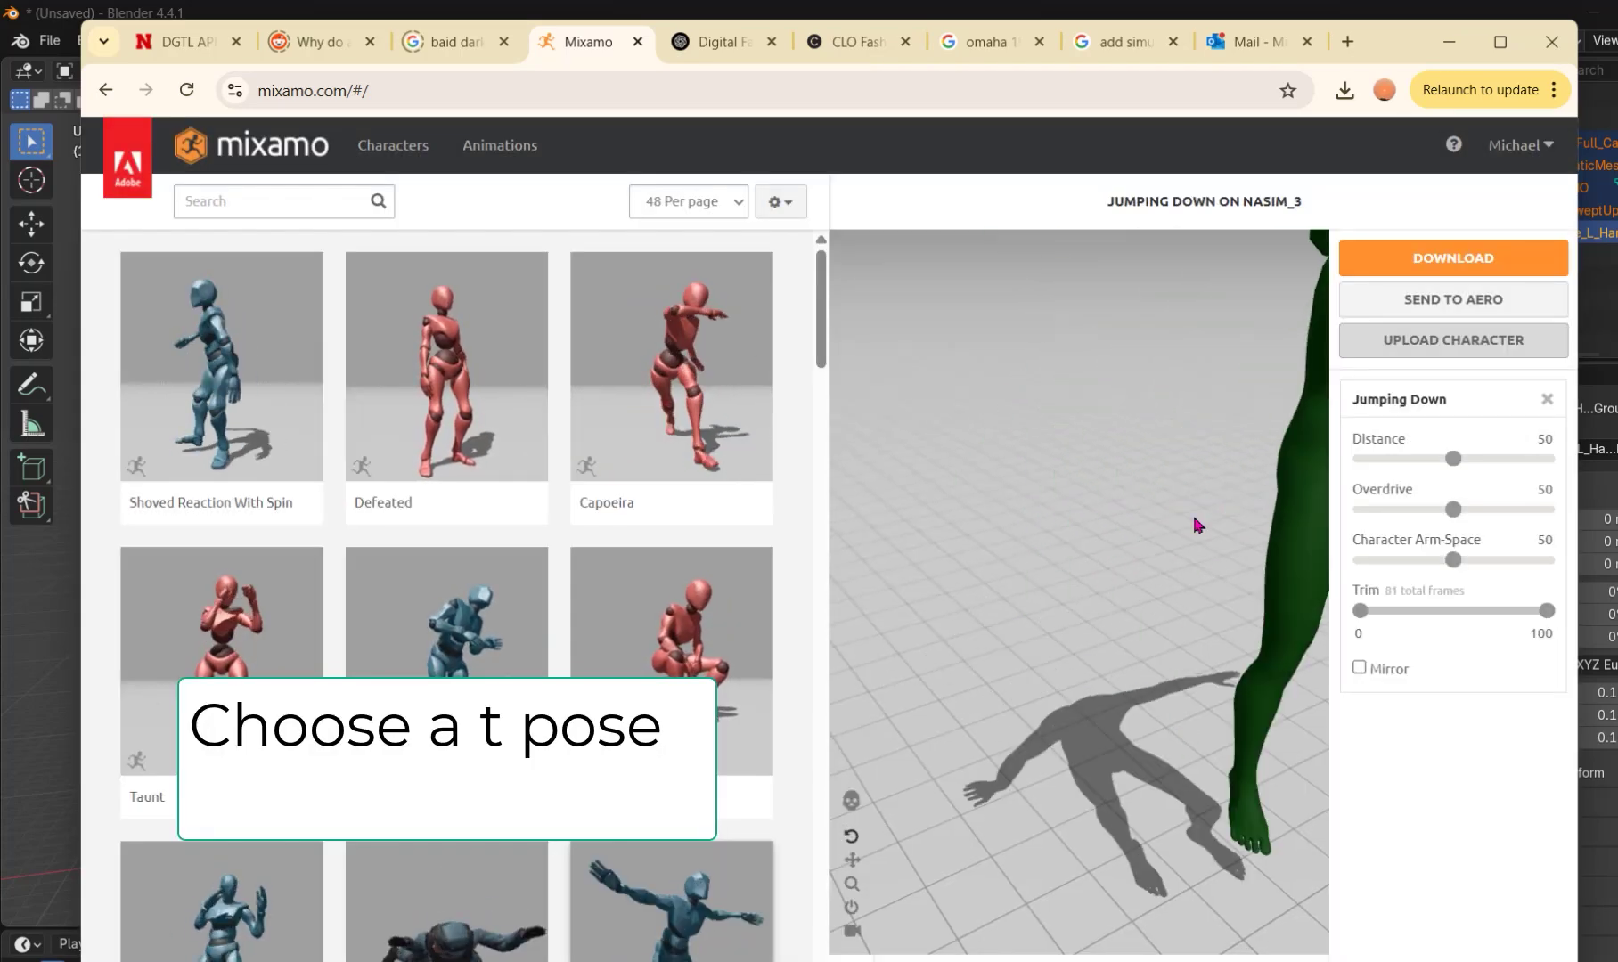
# Search the animations for "t pose" and apply the T-Pose to the rigged character.
pyautogui.click(289, 196)
pyautogui.write('t')
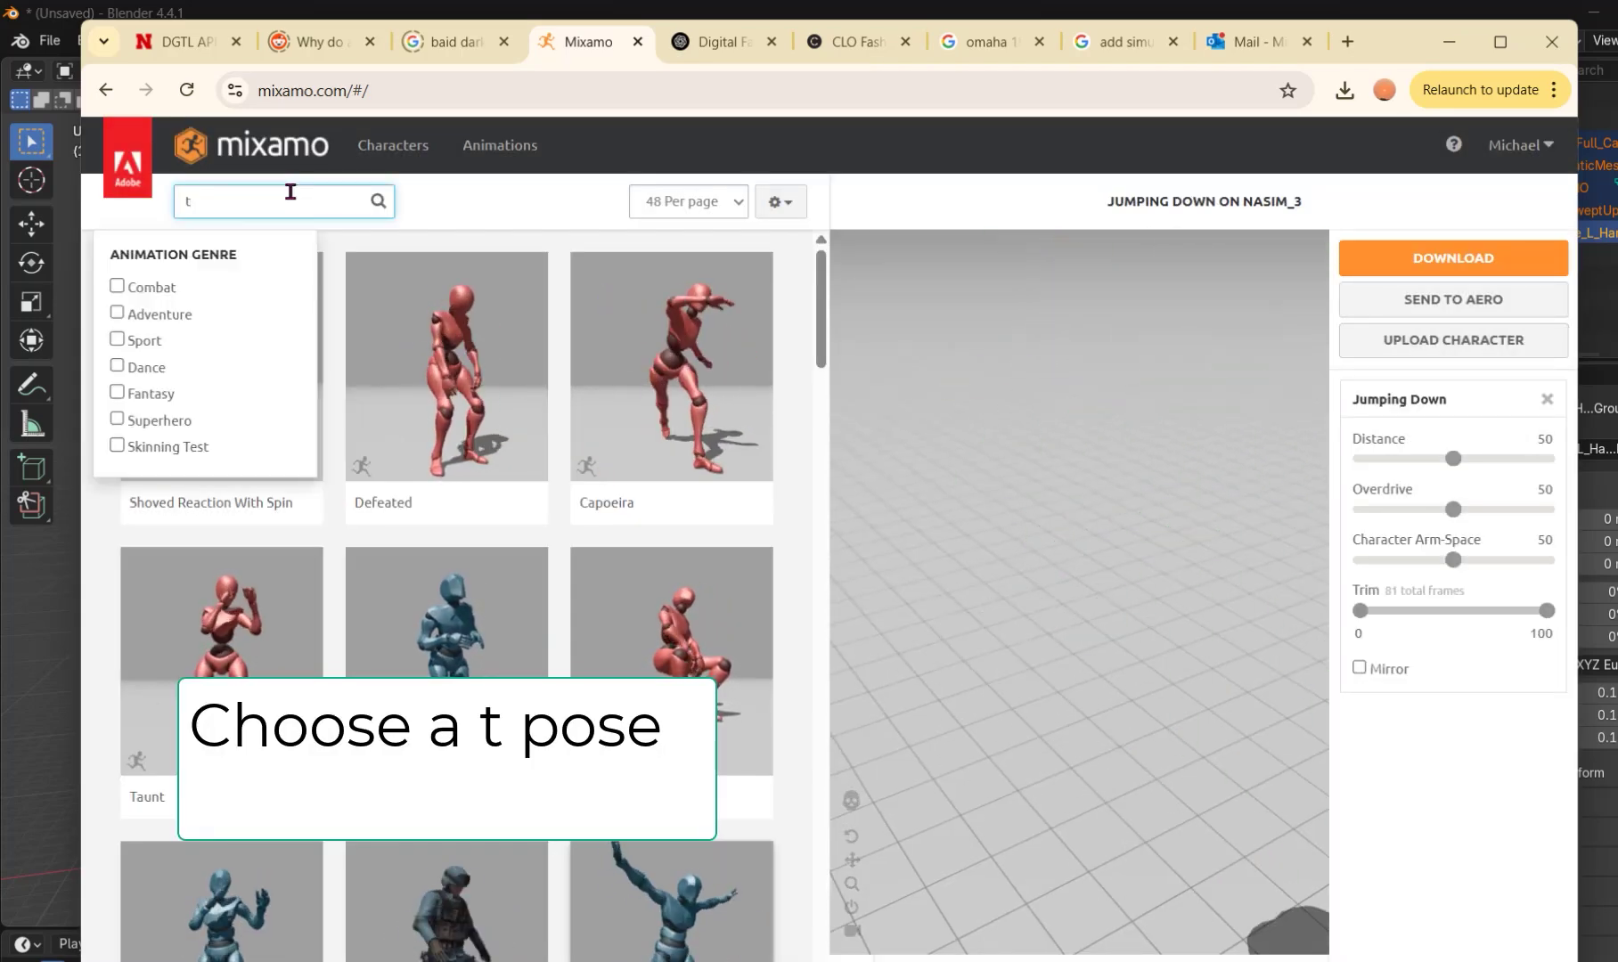
pyautogui.write('pose')
pyautogui.press('BackSpace')
pyautogui.press('BackSpace')
pyautogui.press('BackSpace')
pyautogui.press('BackSpace')
pyautogui.press('Return')
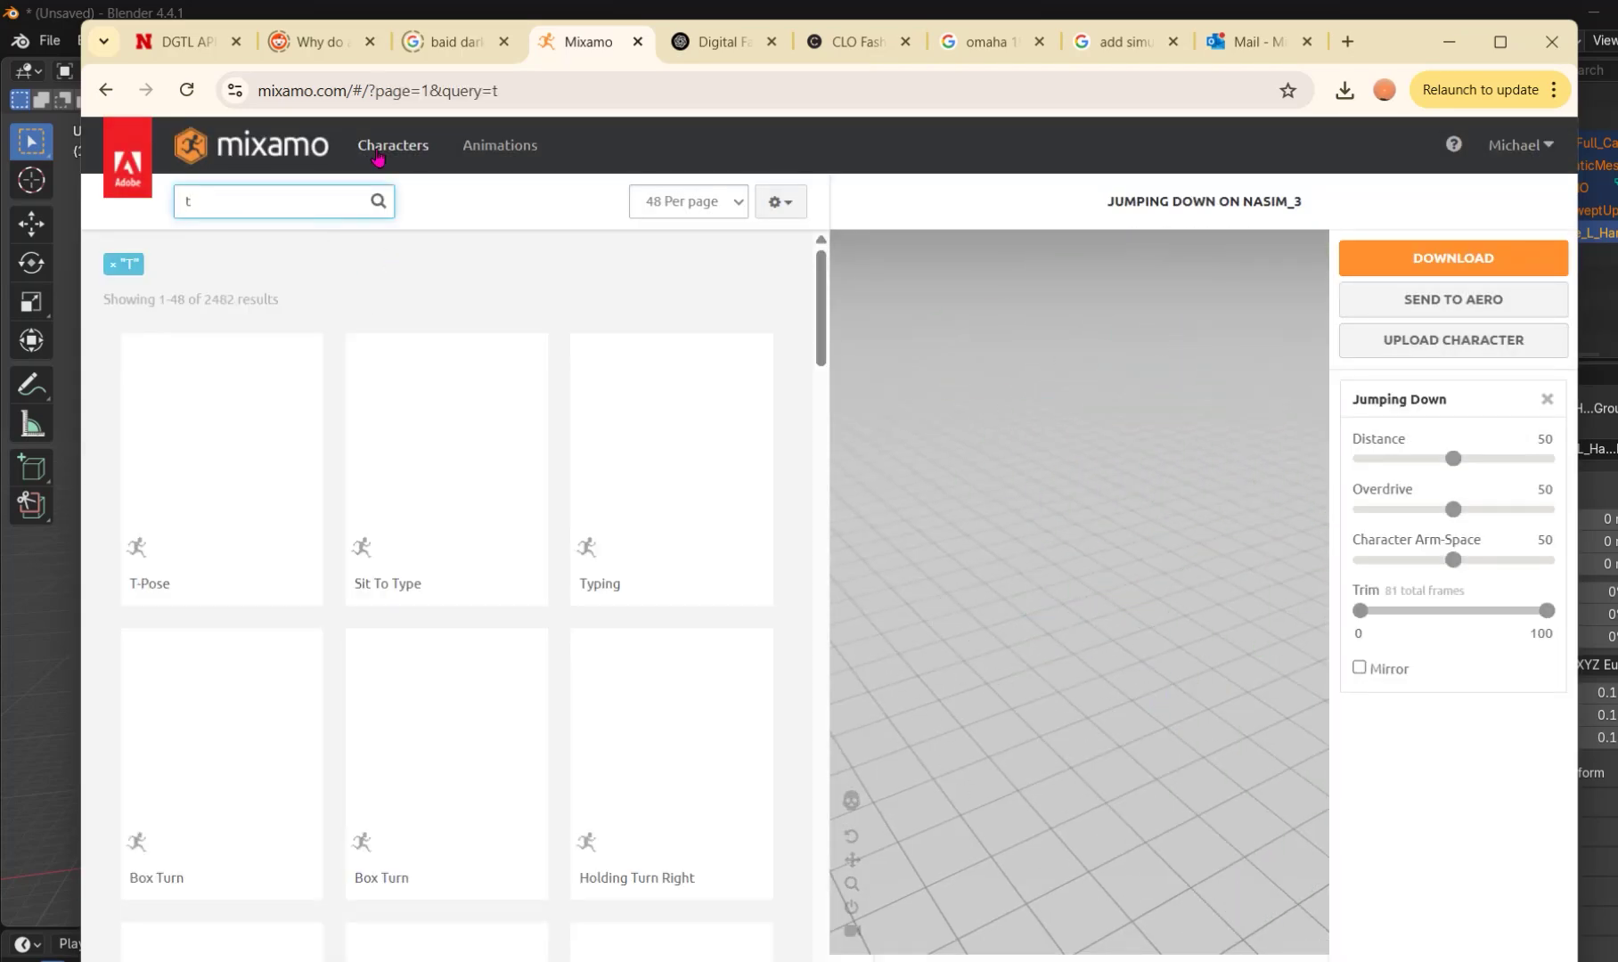
pyautogui.click(253, 448)
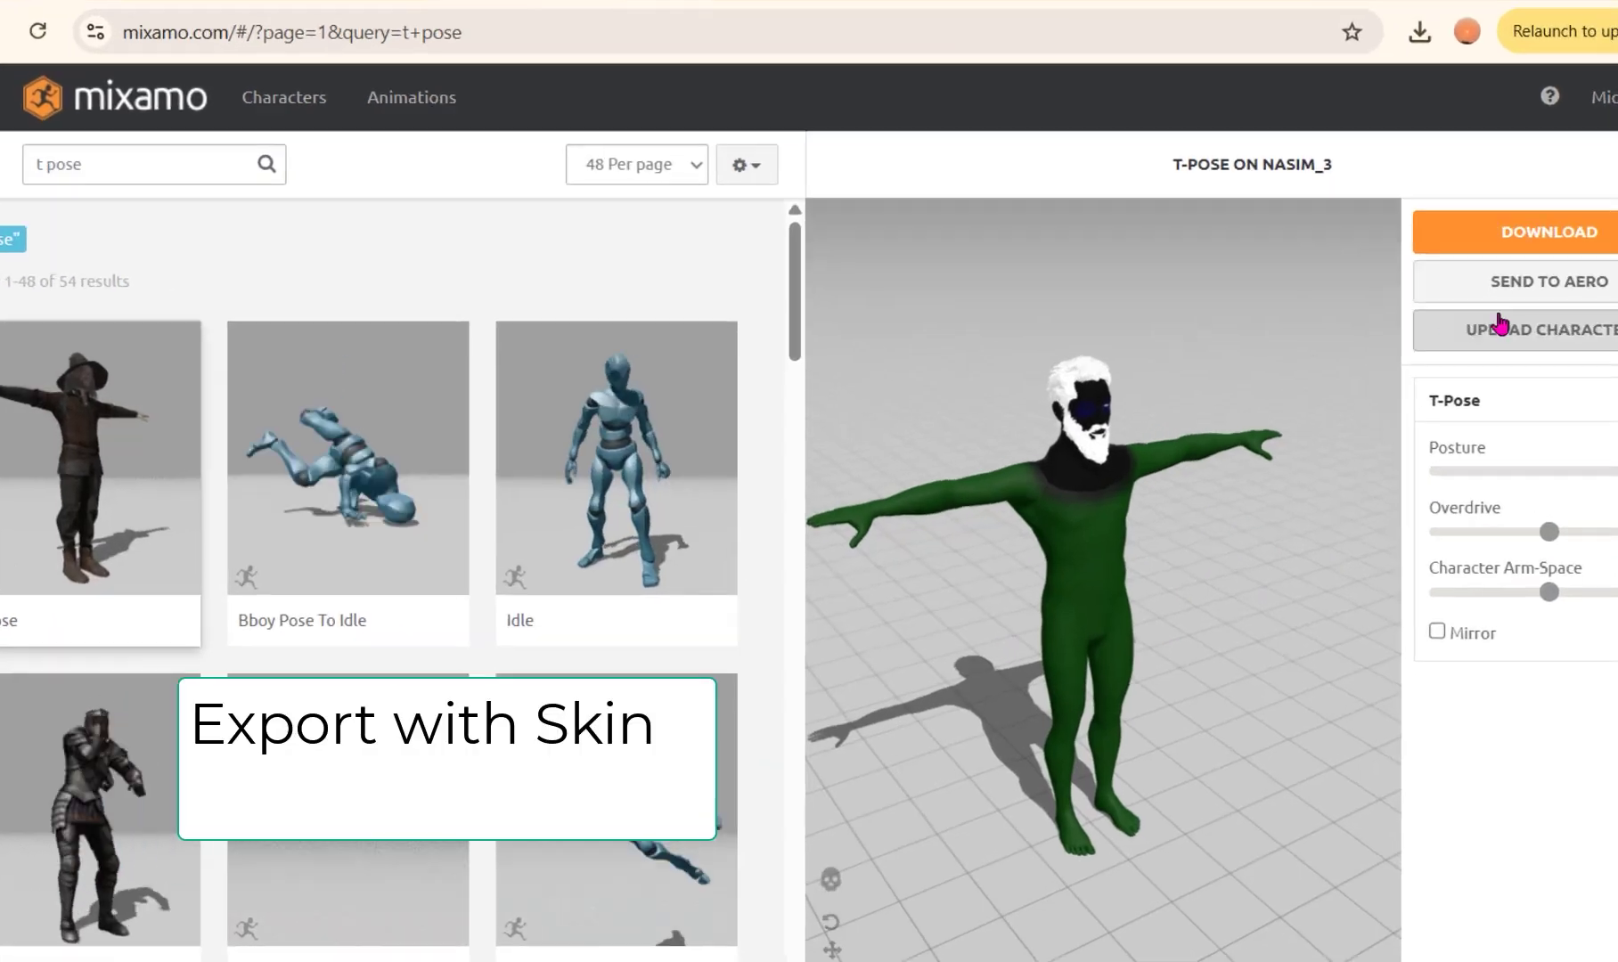
# Download the T-posed character as FBX Binary with skin, 30 frames per second and no keyframe reduction.
pyautogui.click(1453, 258)
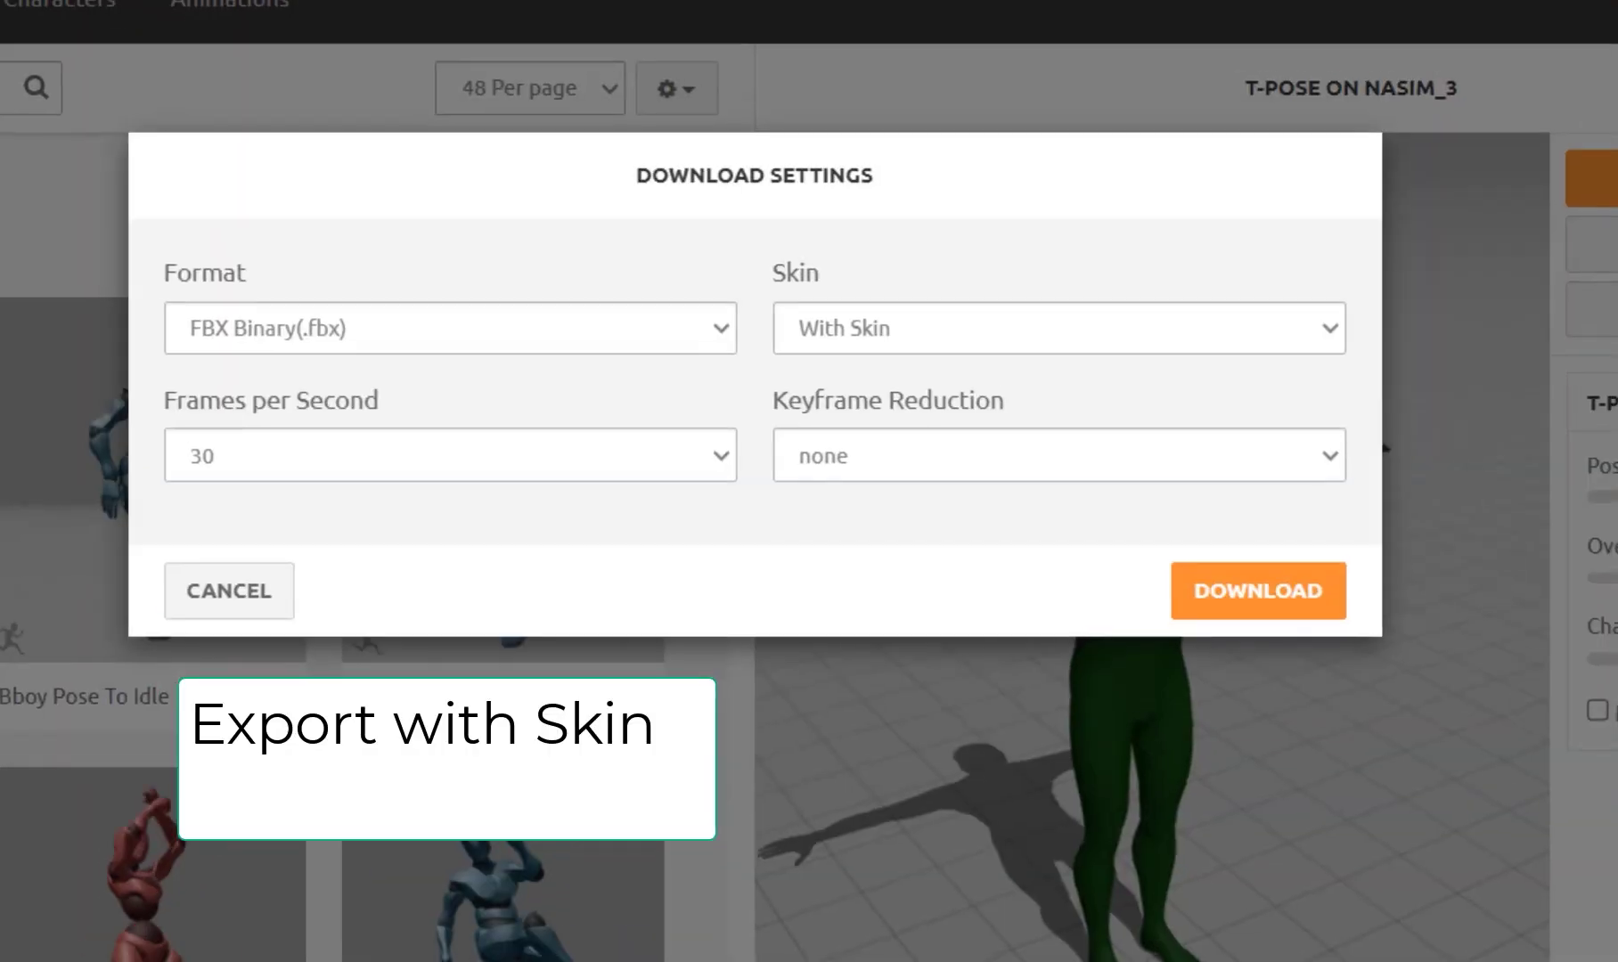
pyautogui.click(1310, 590)
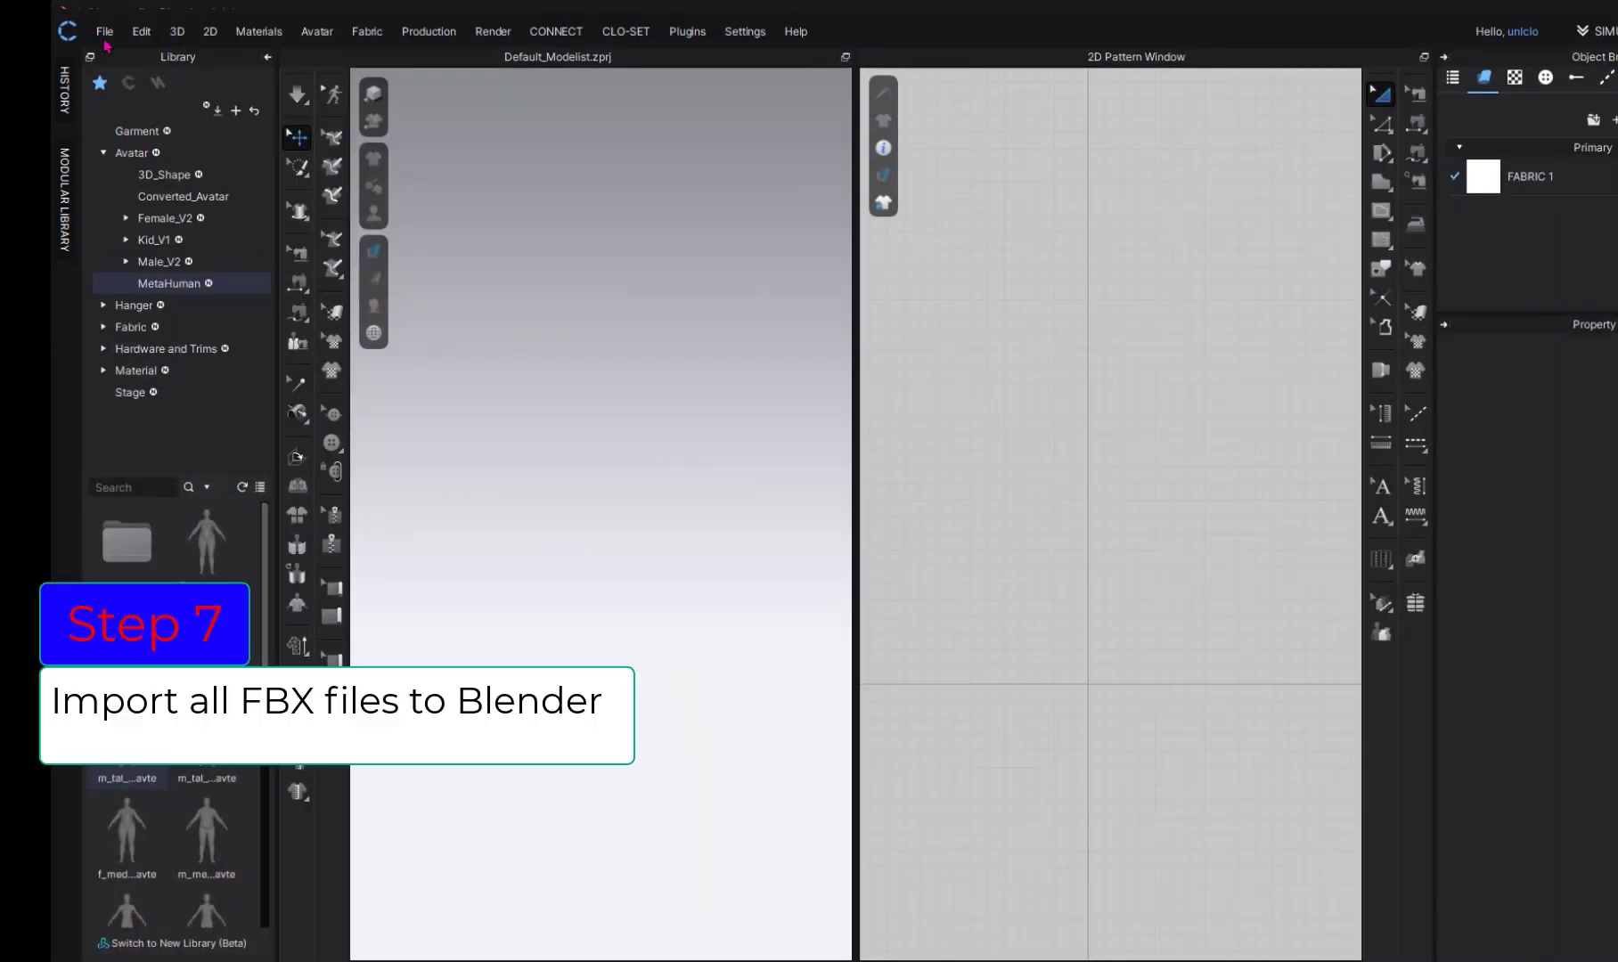
# Switch to CLO and import T-Pose.fbx from Downloads as an avatar with automatic arrangement points and fitting suit.
pyautogui.click(104, 32)
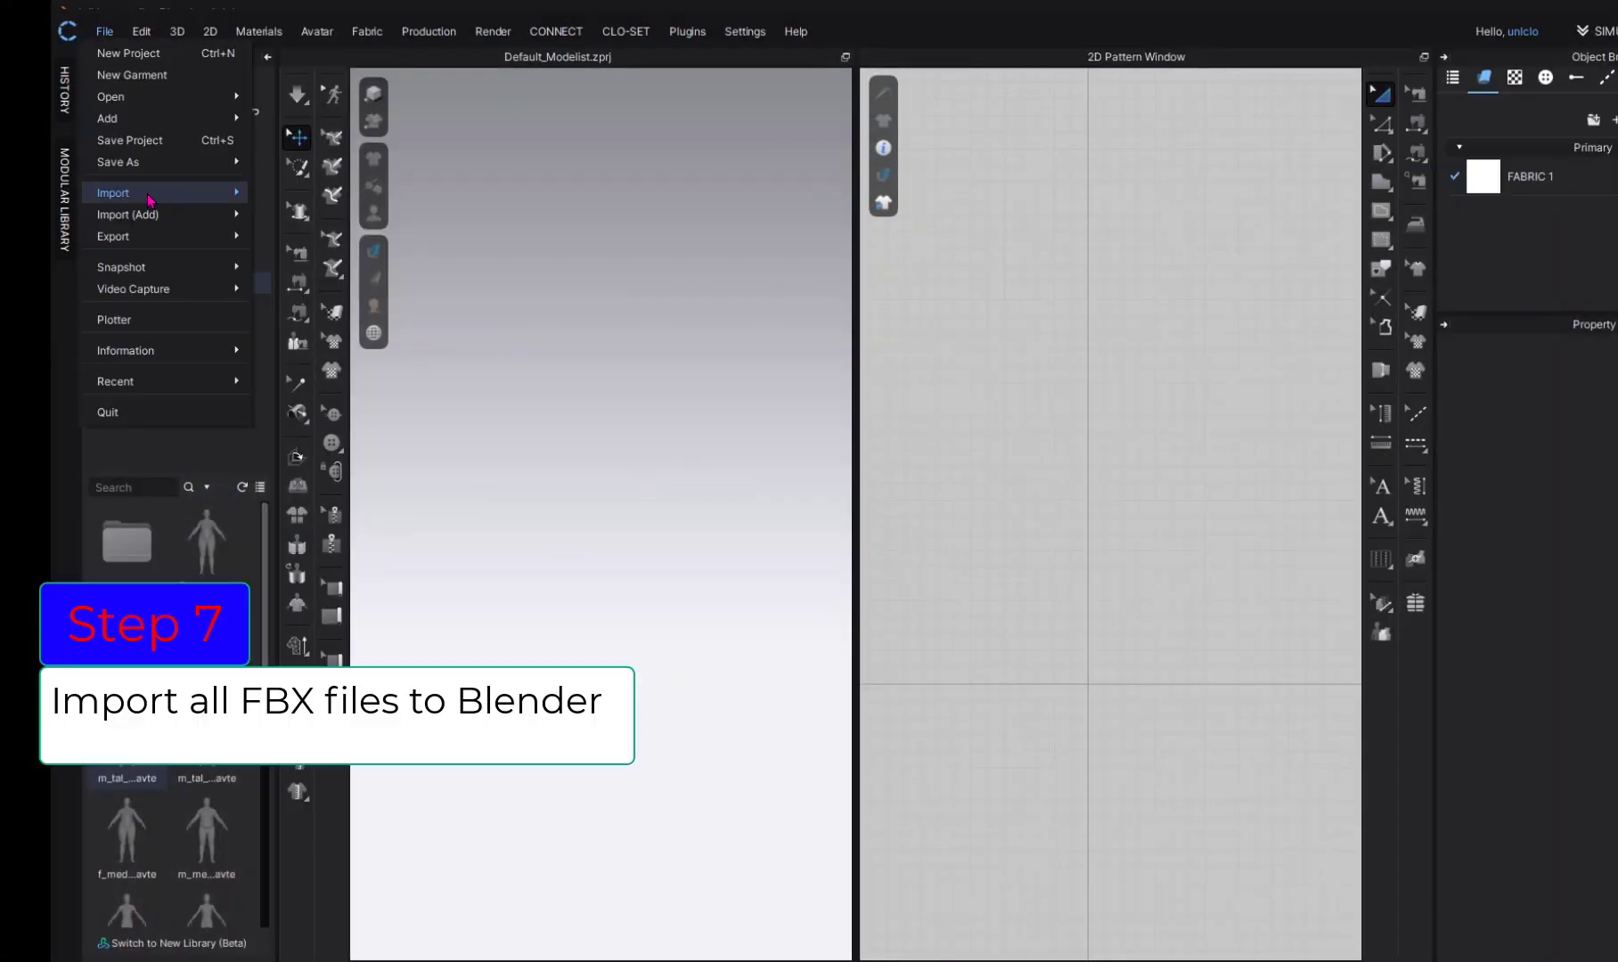
pyautogui.moveTo(149, 199)
pyautogui.click(316, 315)
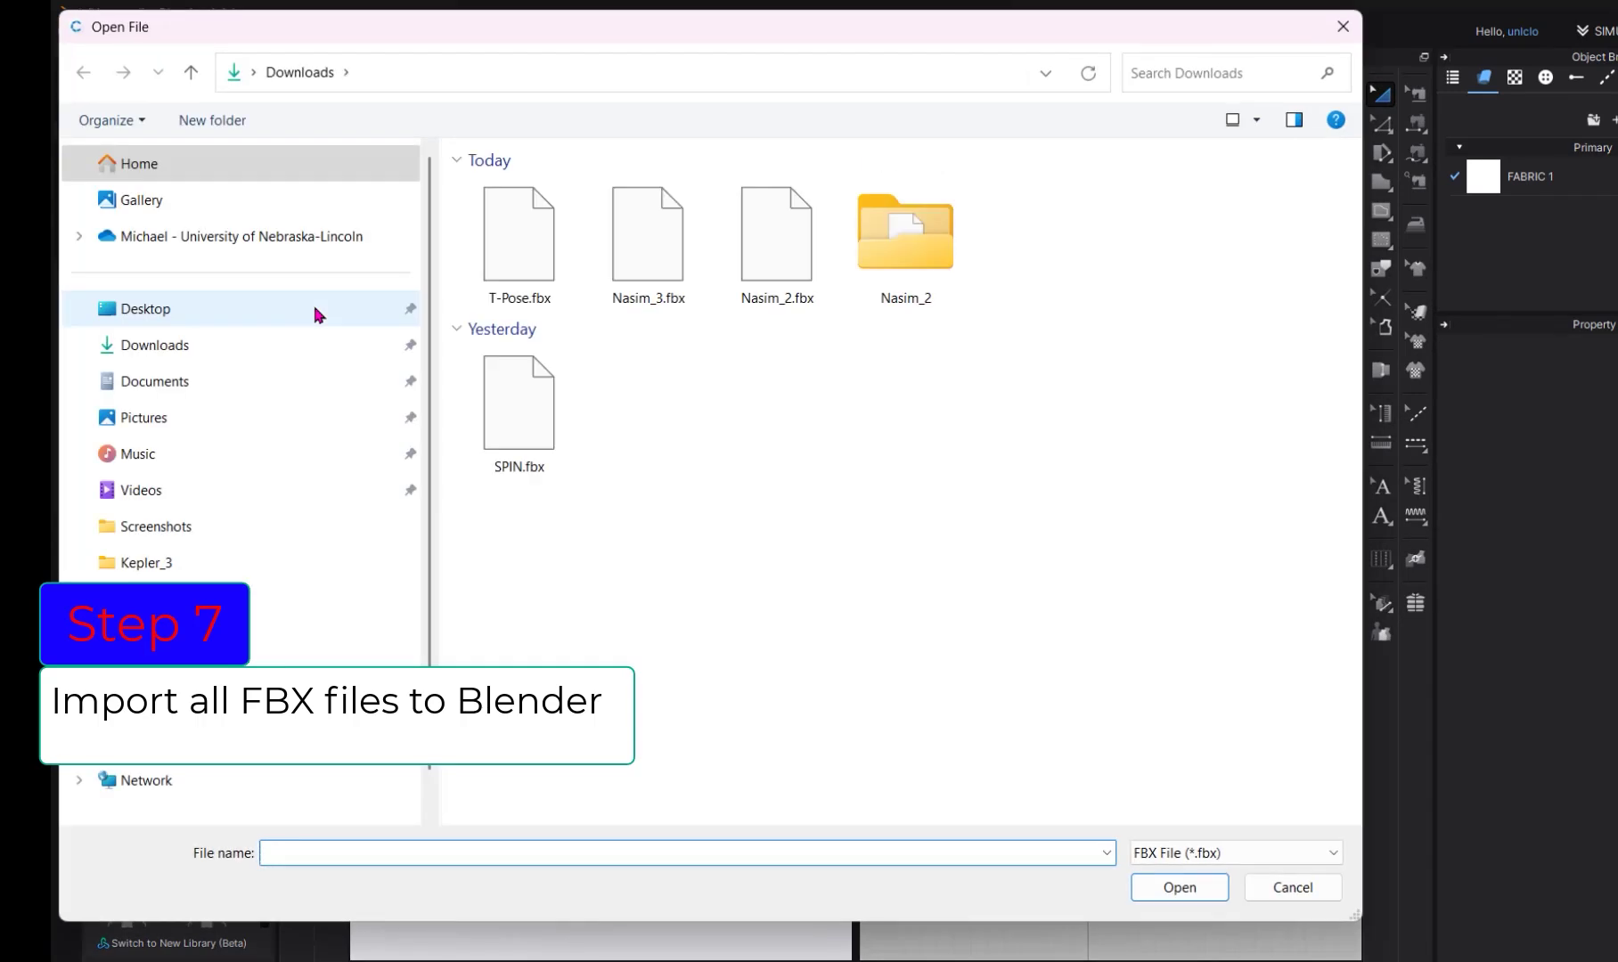
pyautogui.click(517, 225)
pyautogui.doubleClick(510, 222)
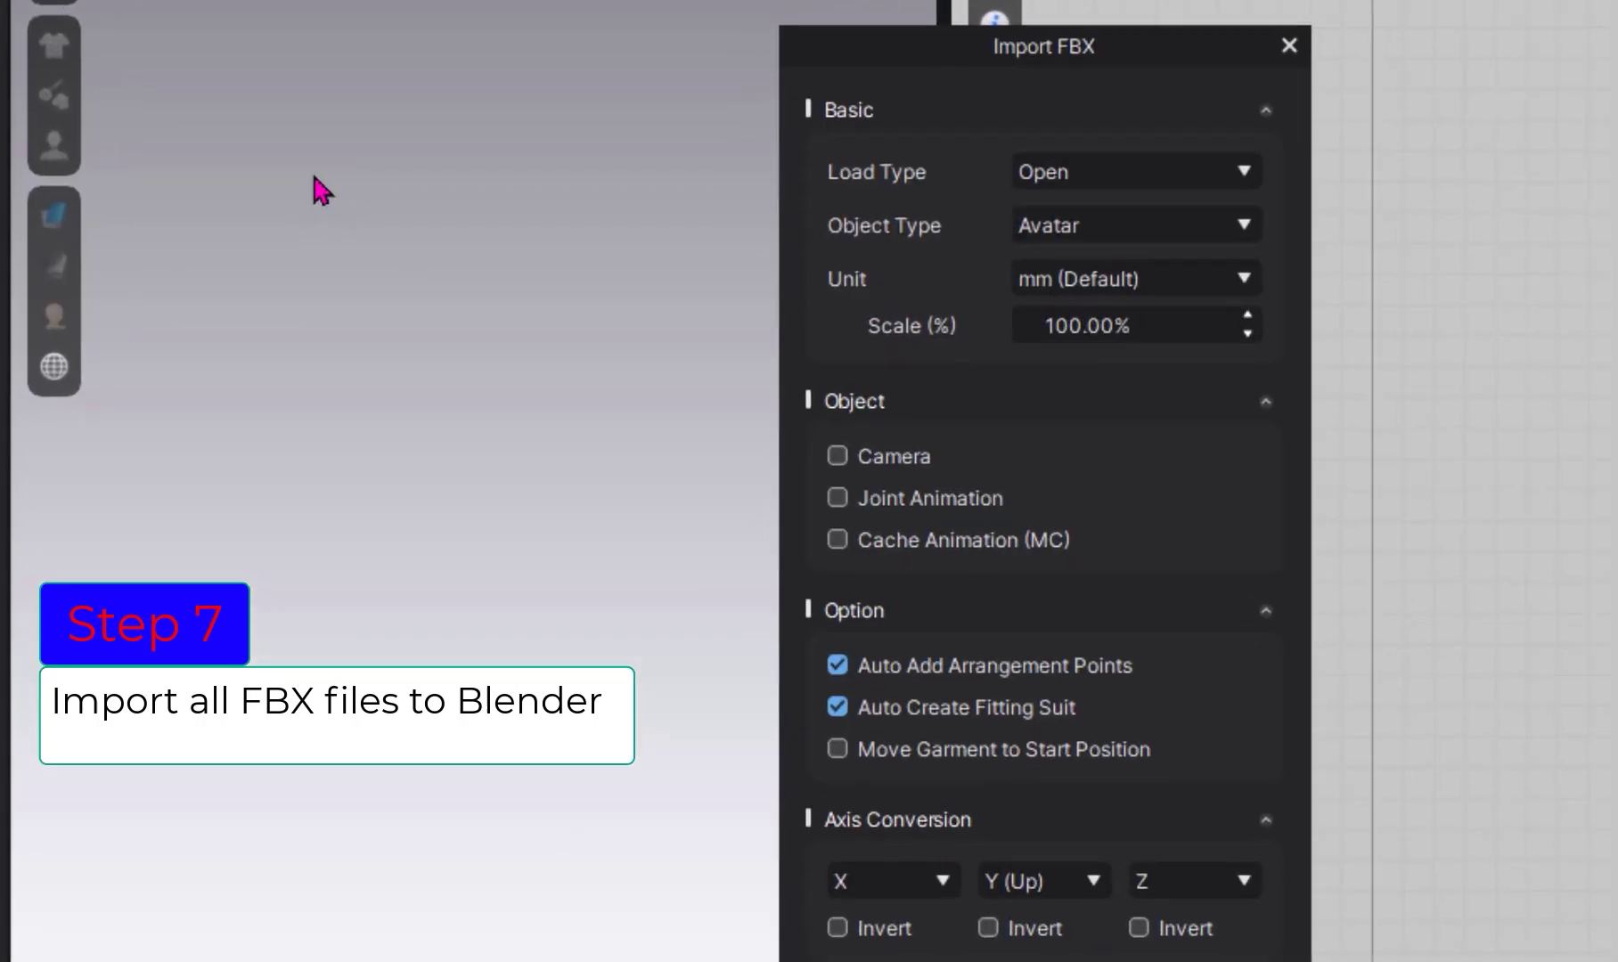
pyautogui.click(1245, 174)
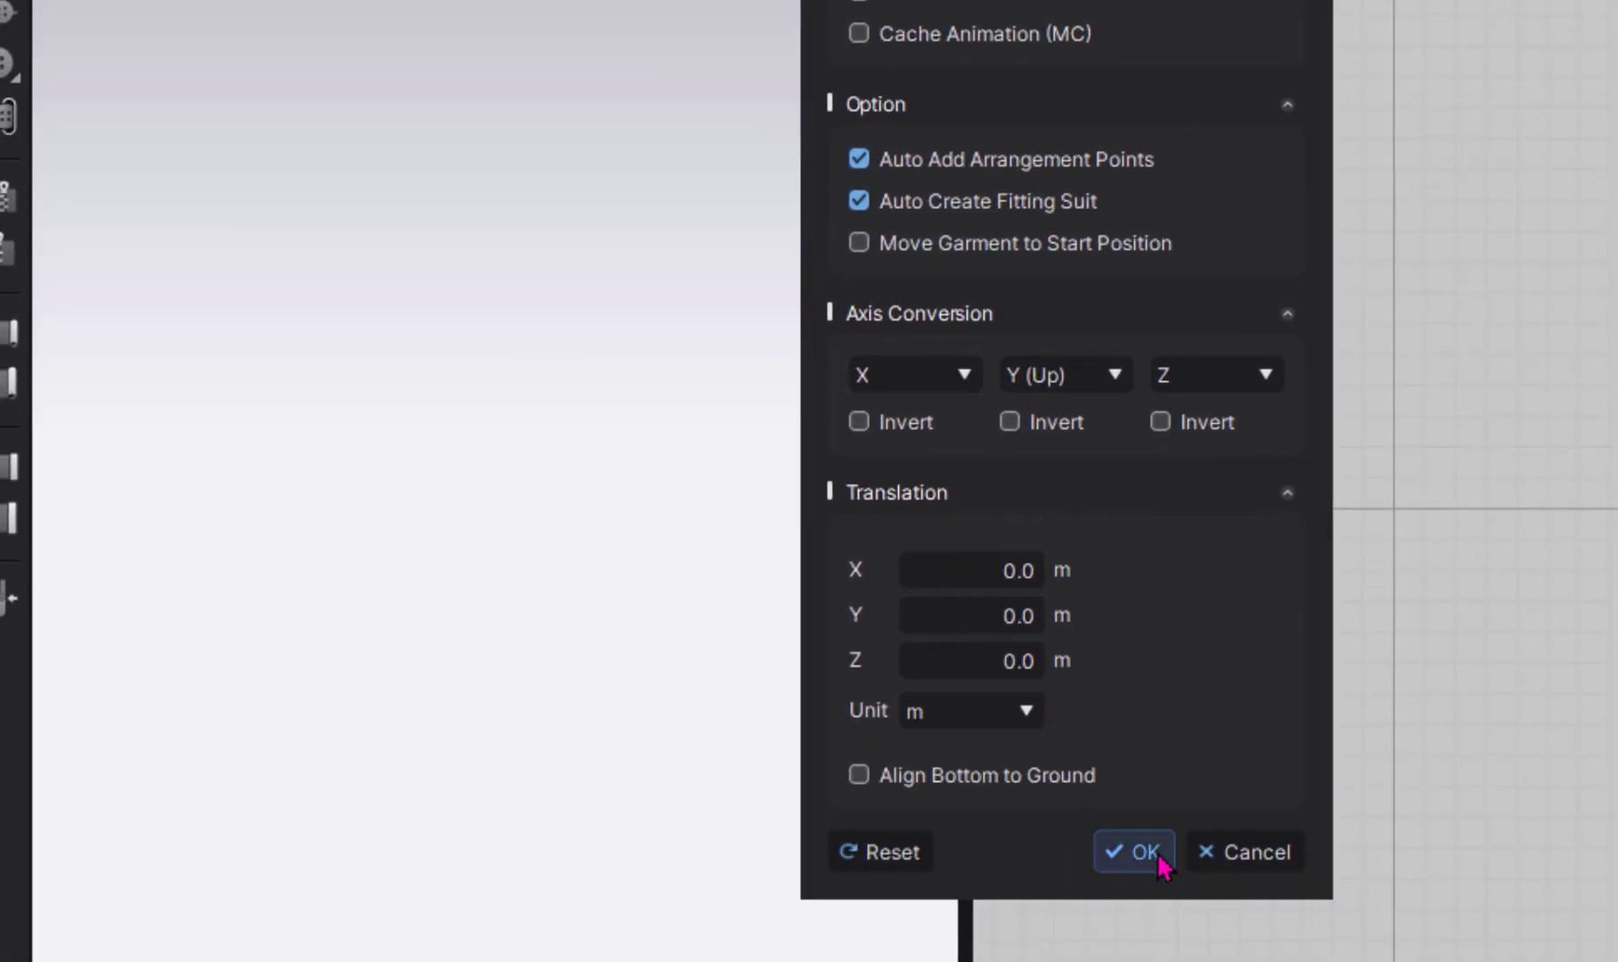
pyautogui.click(1146, 853)
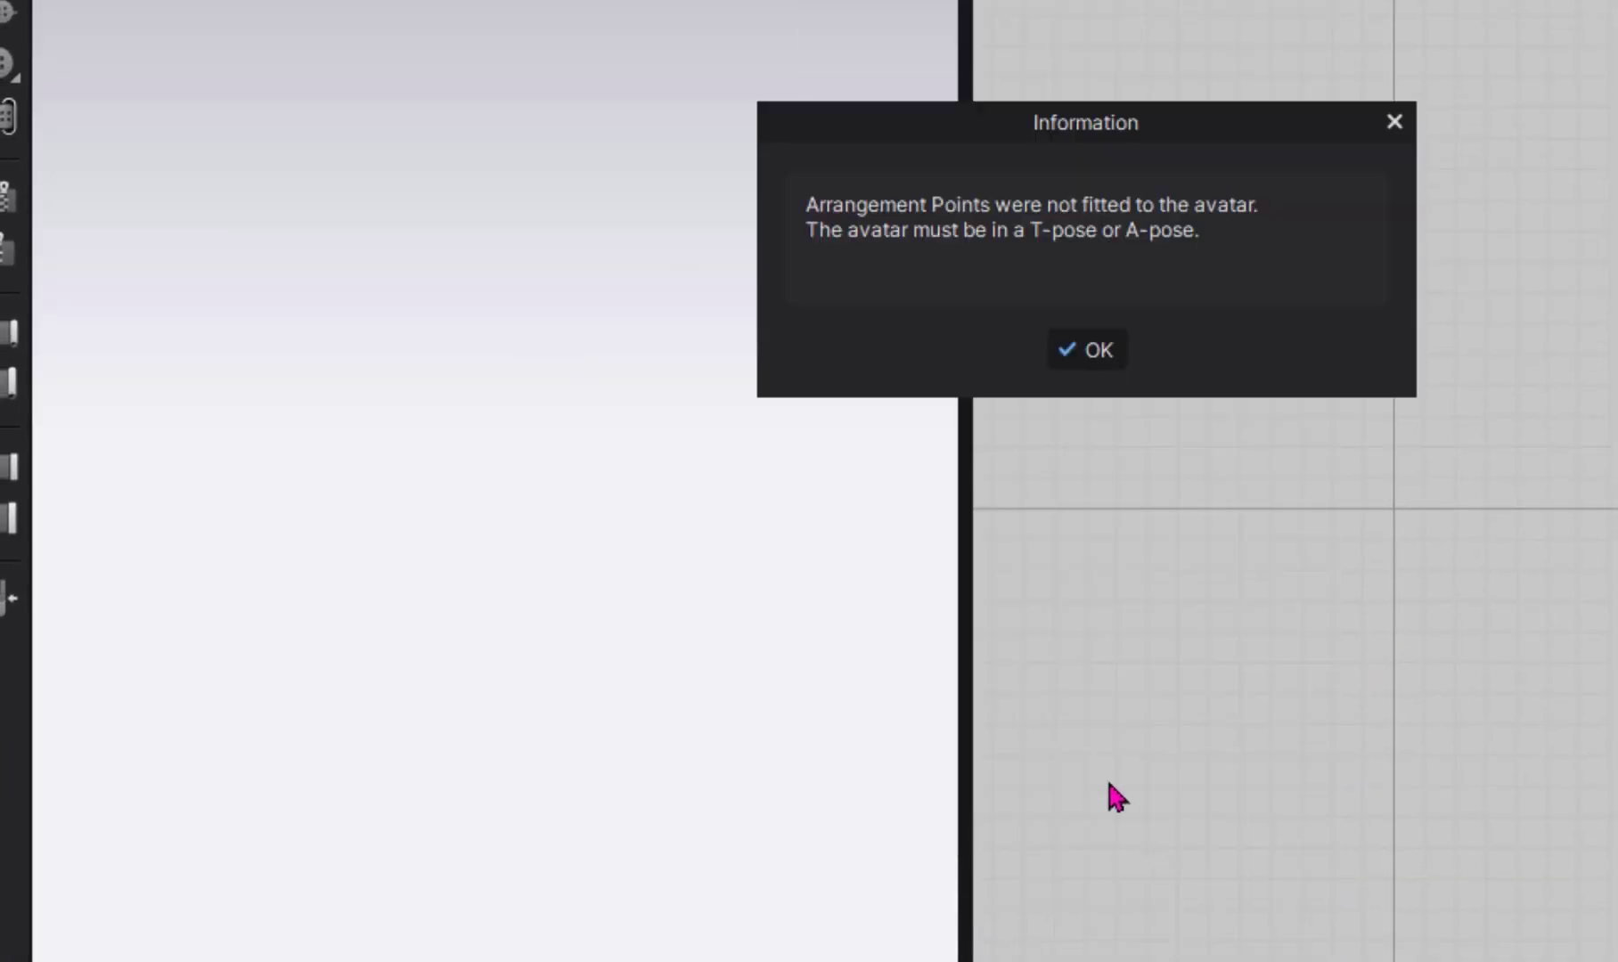
pyautogui.click(1101, 352)
# Assign the T_Body_BaseColor copy PNG from the Nasim_2 PNGs folder as the avatar body's base color map.
pyautogui.moveTo(426, 621); pyautogui.dragTo(444, 653, button='right')
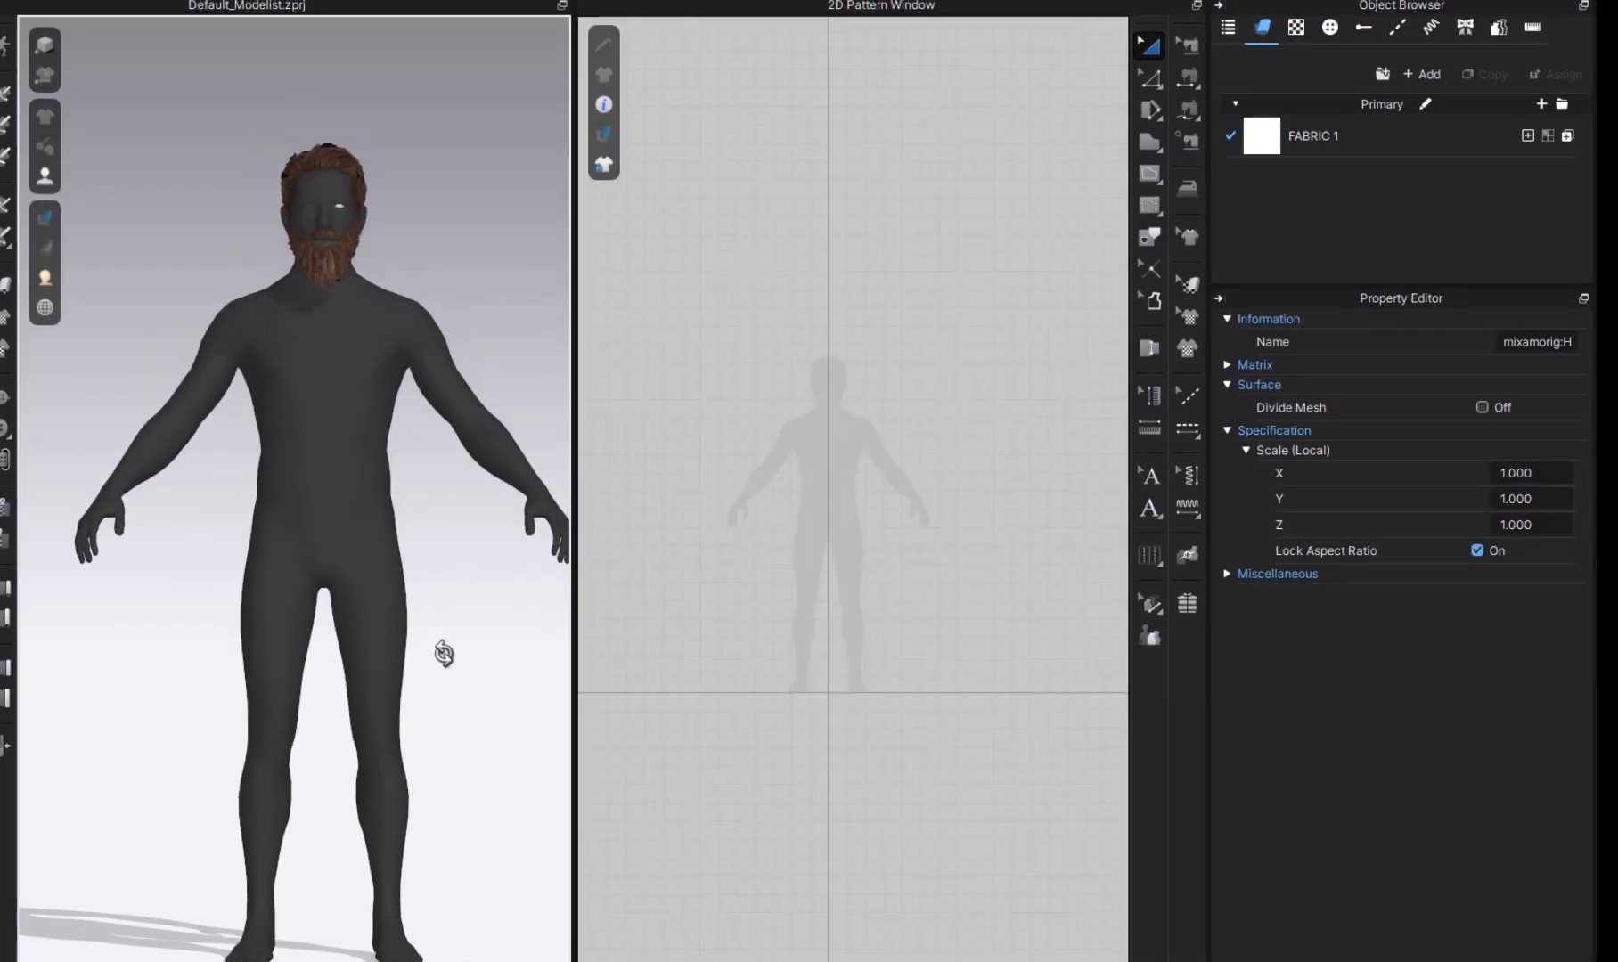
pyautogui.click(332, 484)
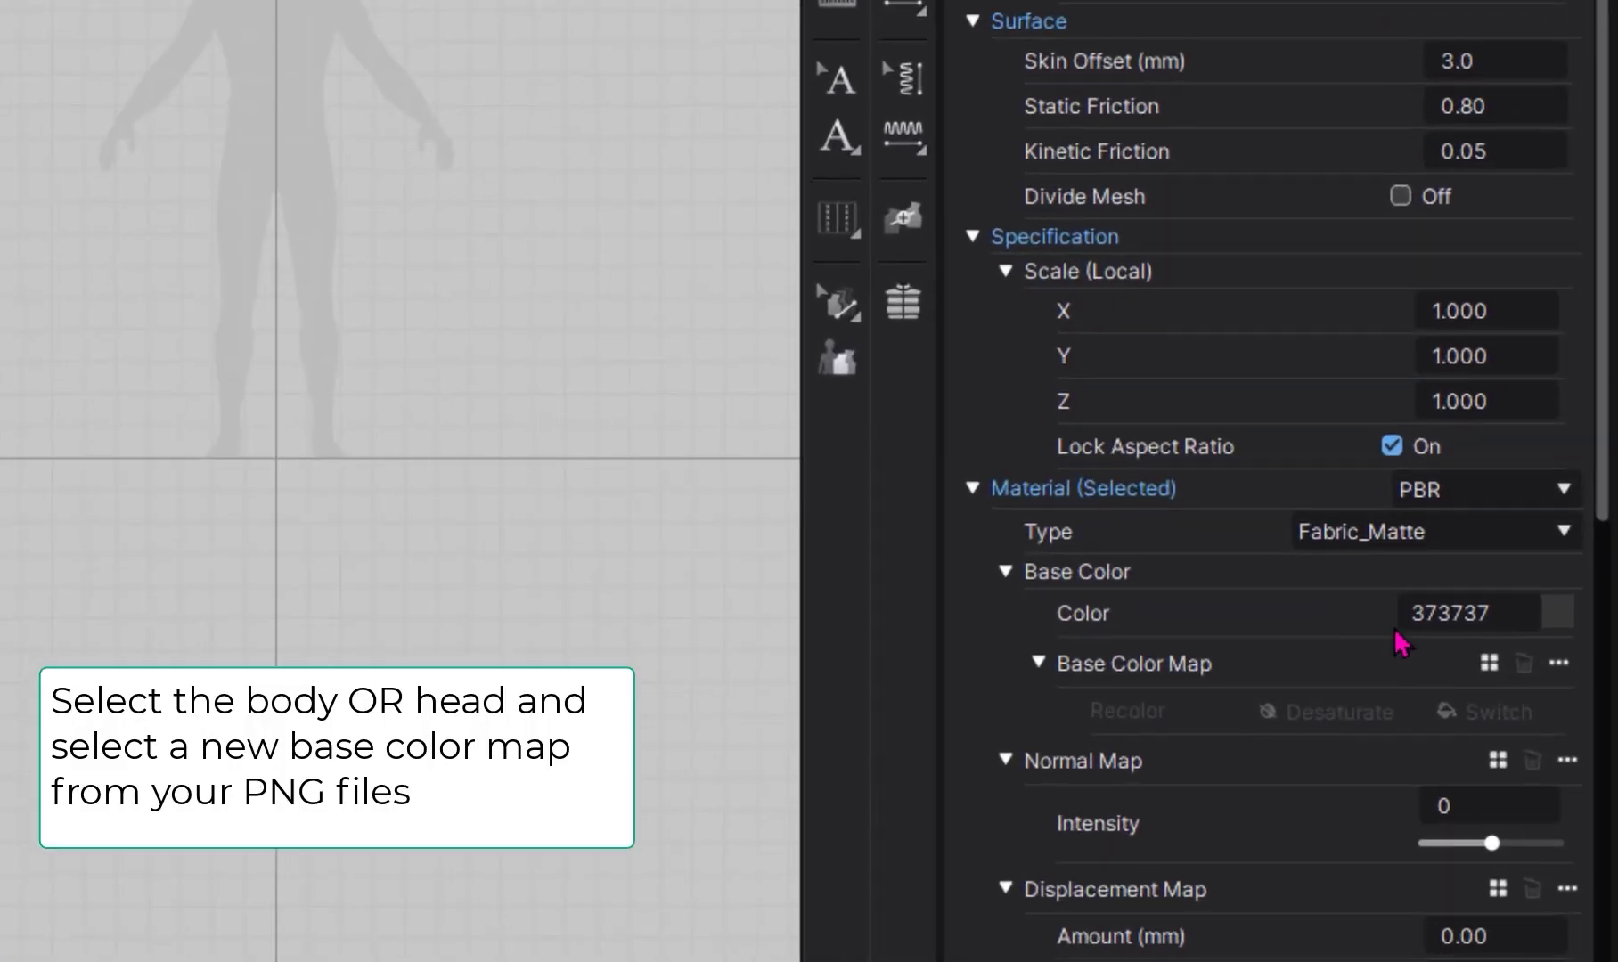
pyautogui.click(1485, 673)
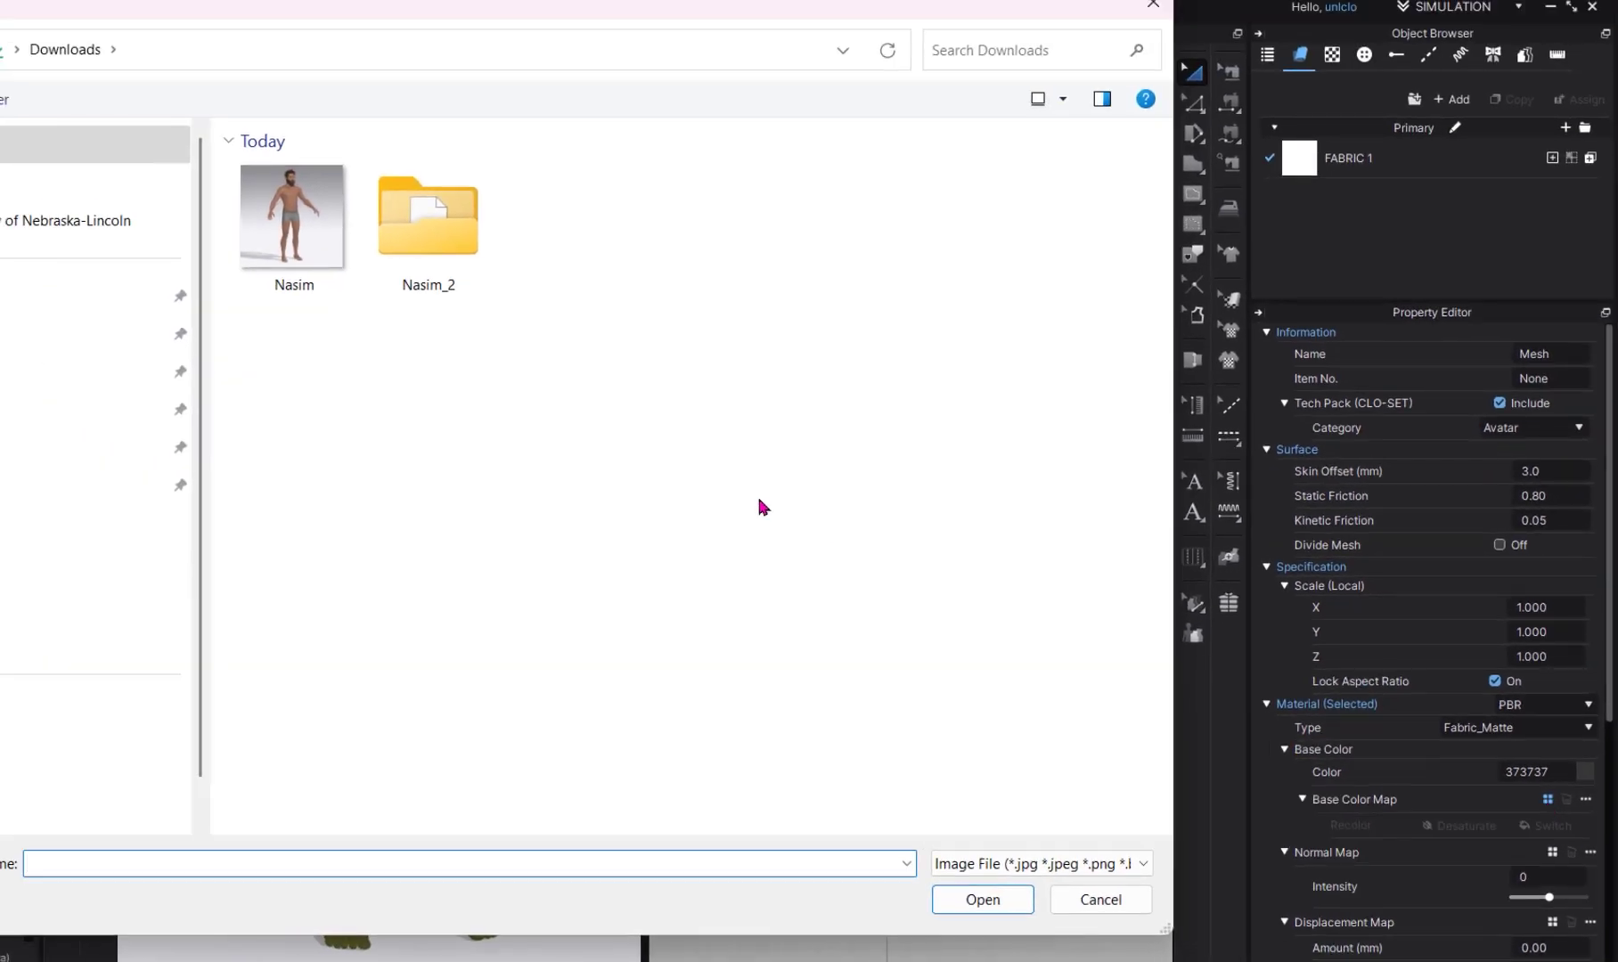
pyautogui.doubleClick(452, 233)
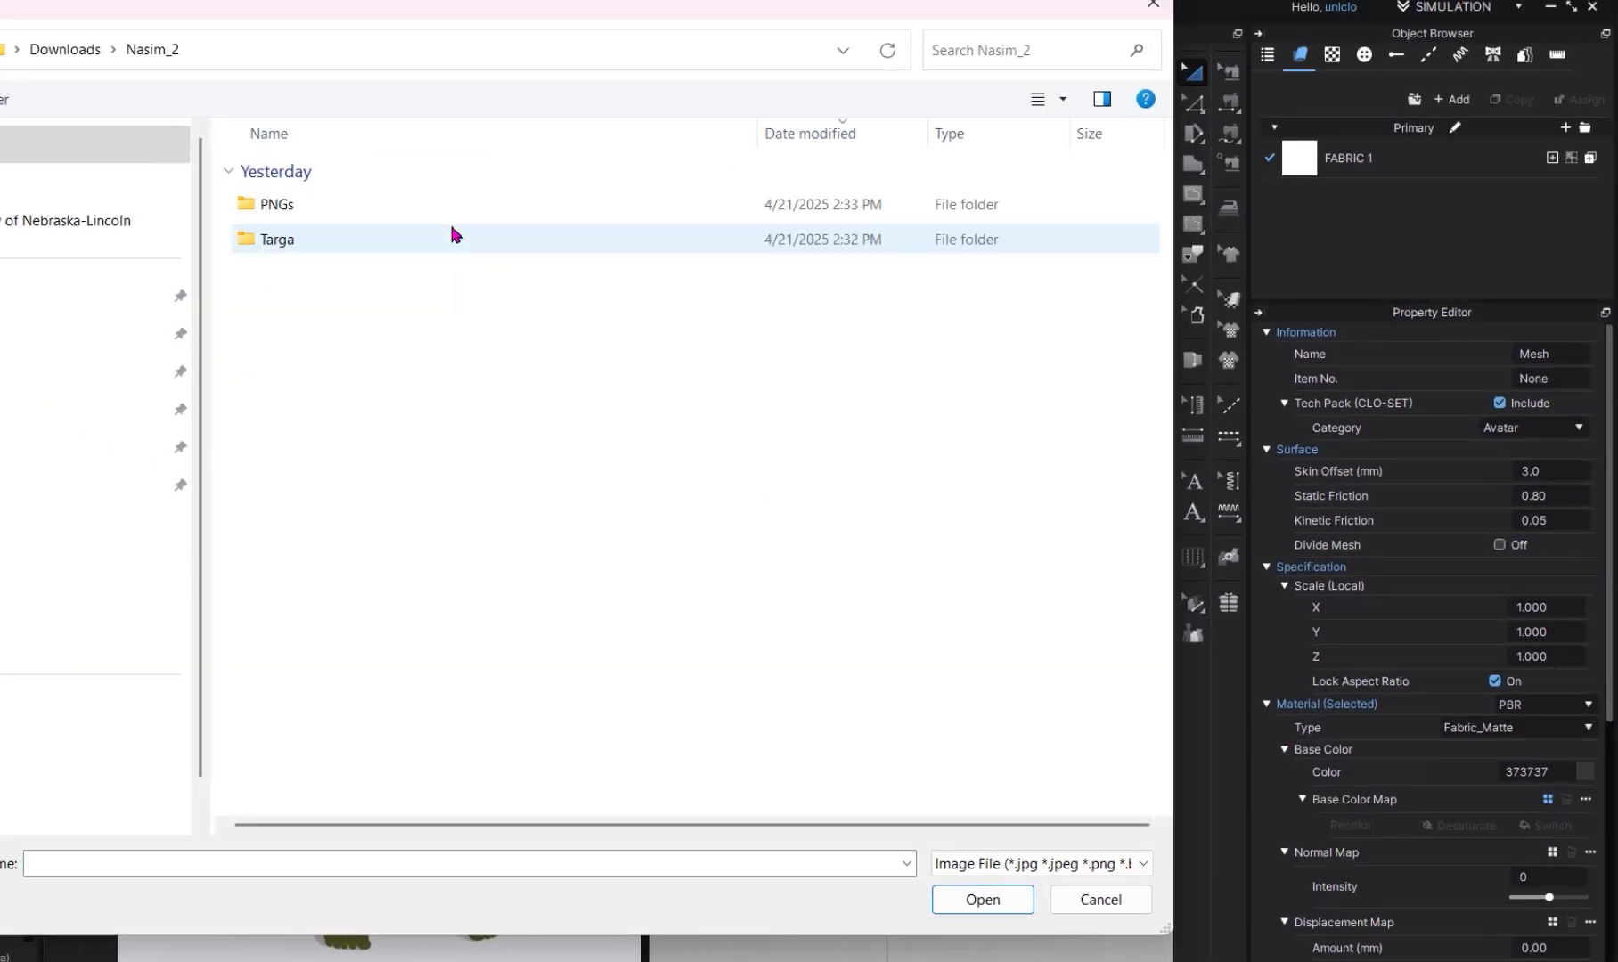
pyautogui.doubleClick(287, 205)
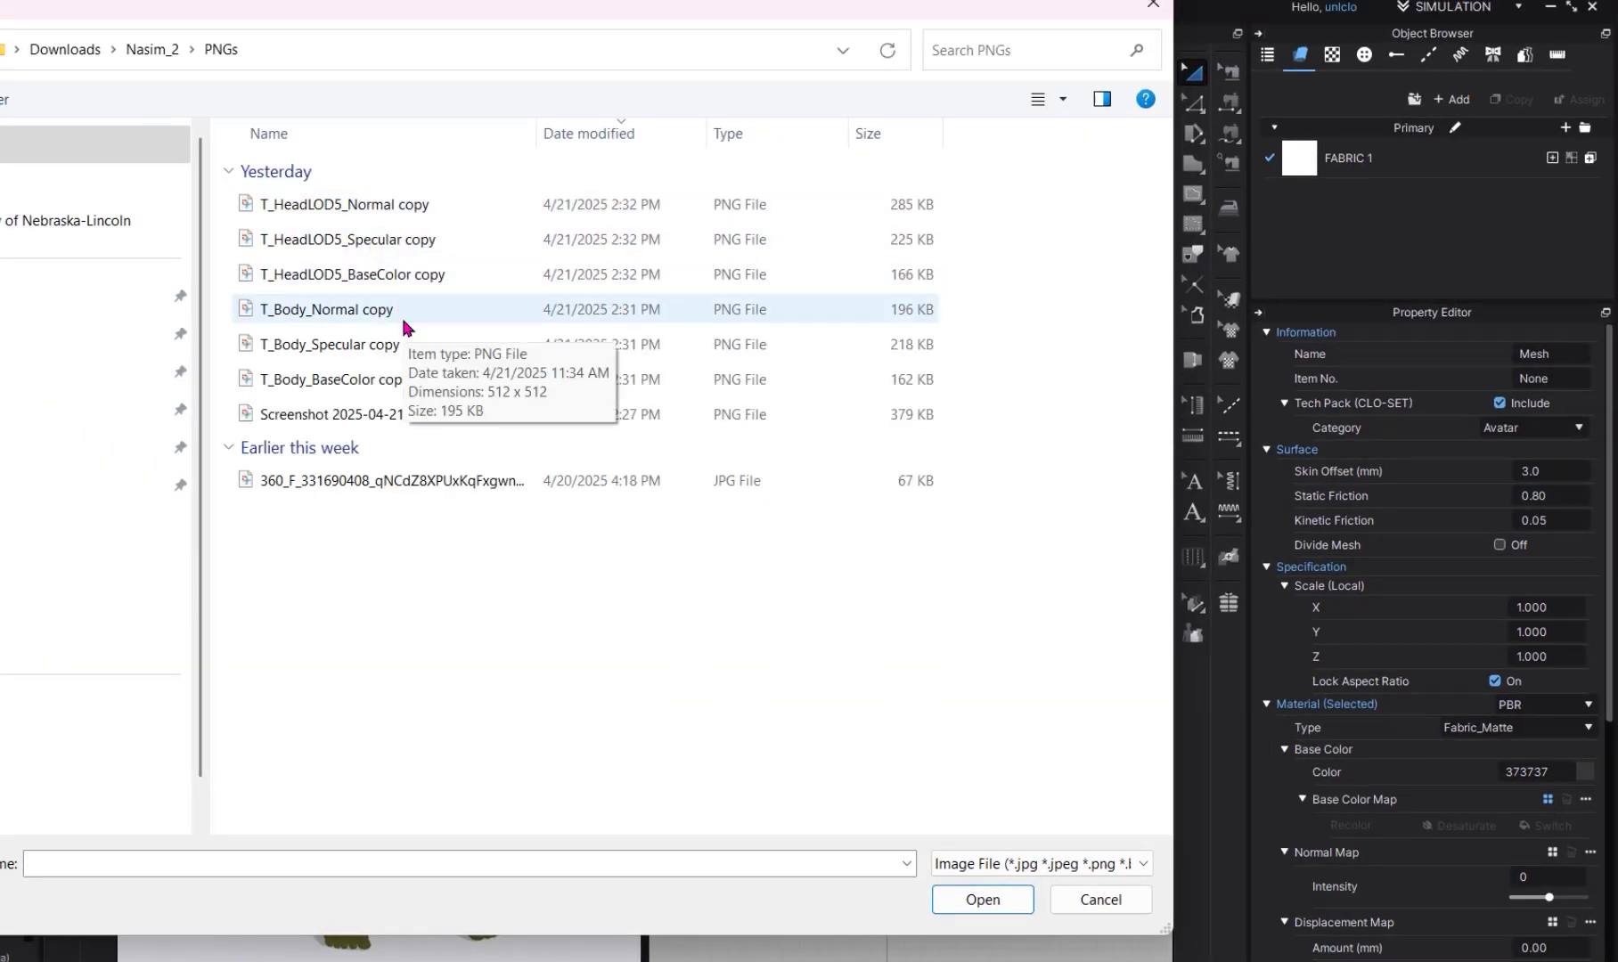
pyautogui.click(419, 379)
pyautogui.click(983, 900)
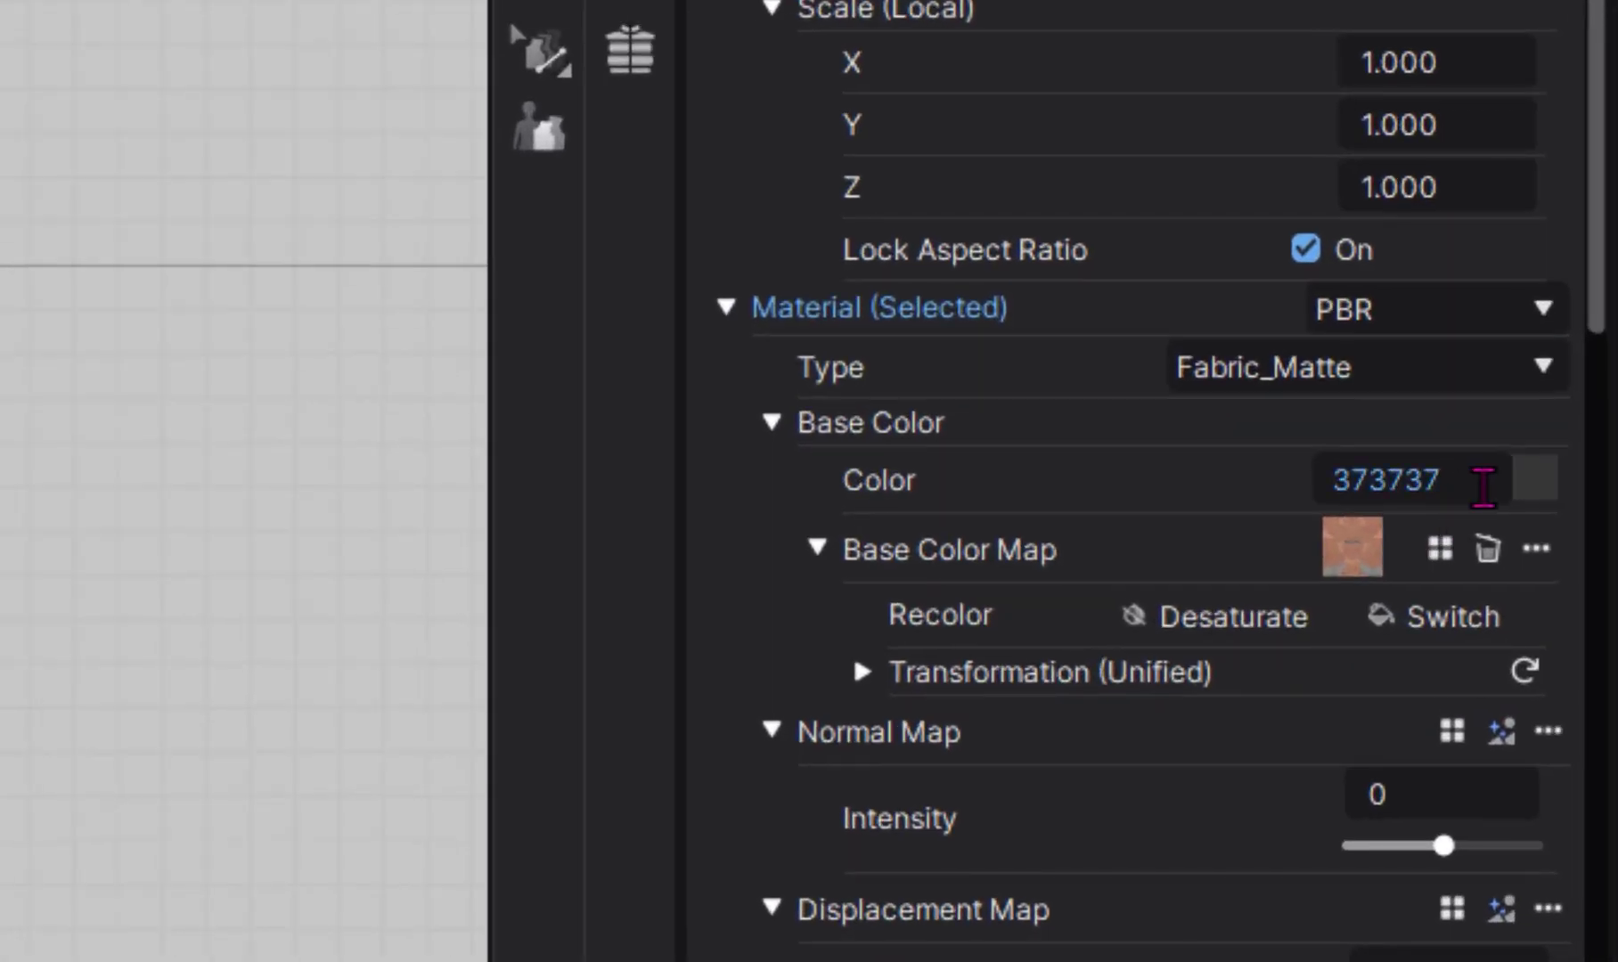
# Set the avatar body material's base color to white, FFFFFF, and apply it.
pyautogui.click(1535, 479)
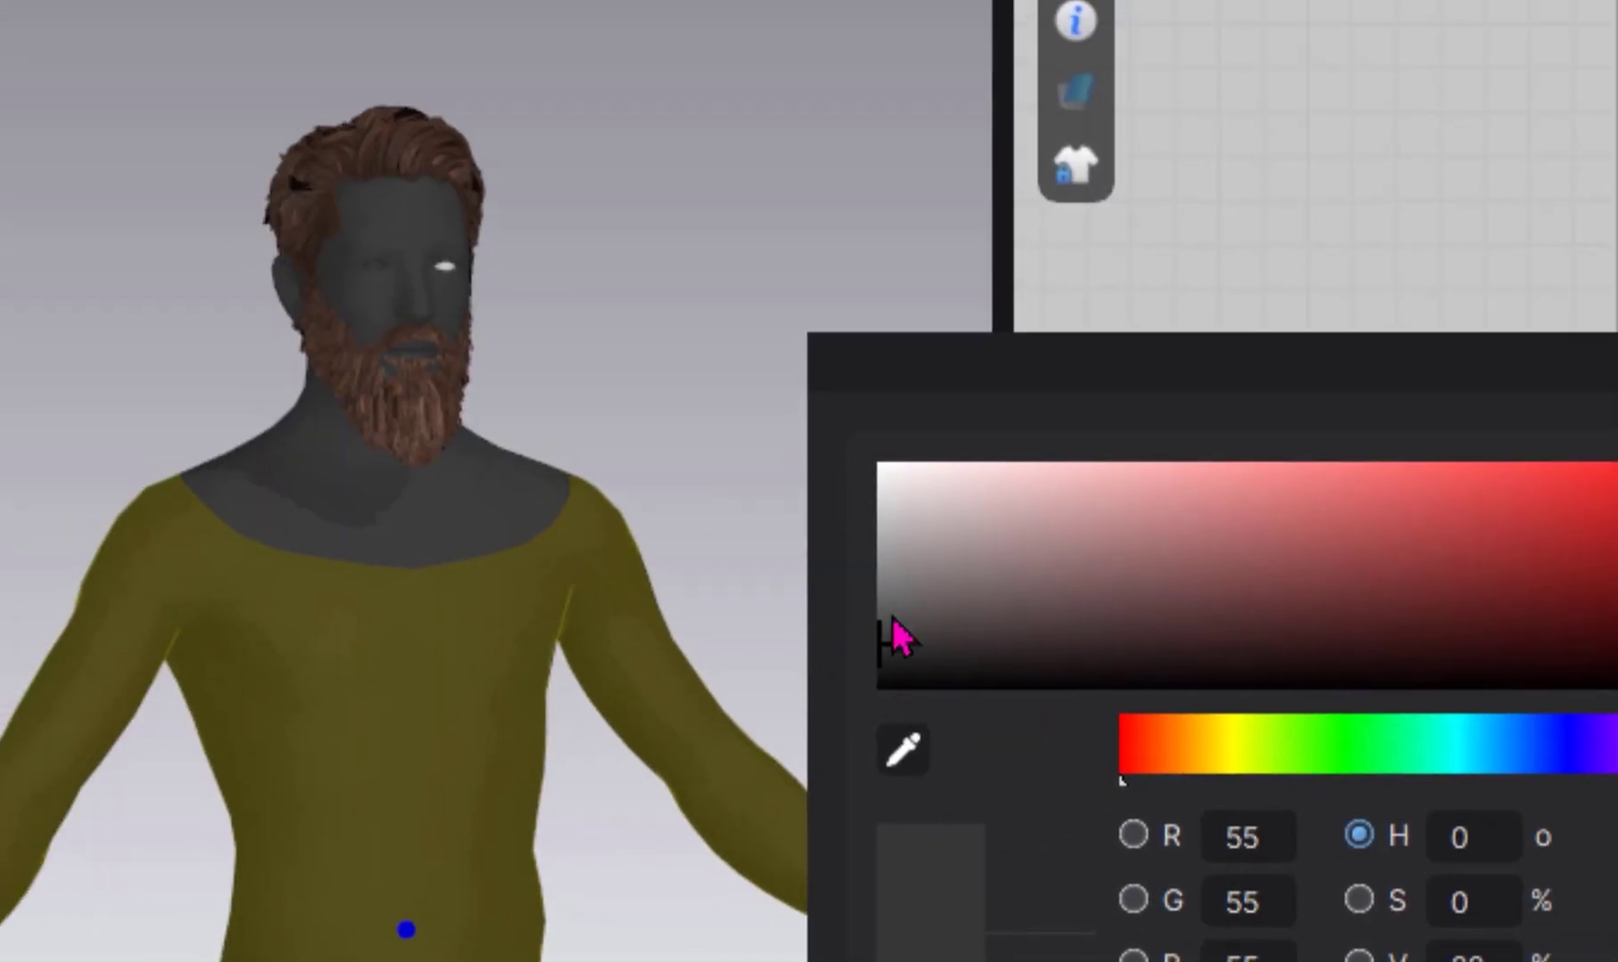
pyautogui.moveTo(899, 639); pyautogui.dragTo(871, 448)
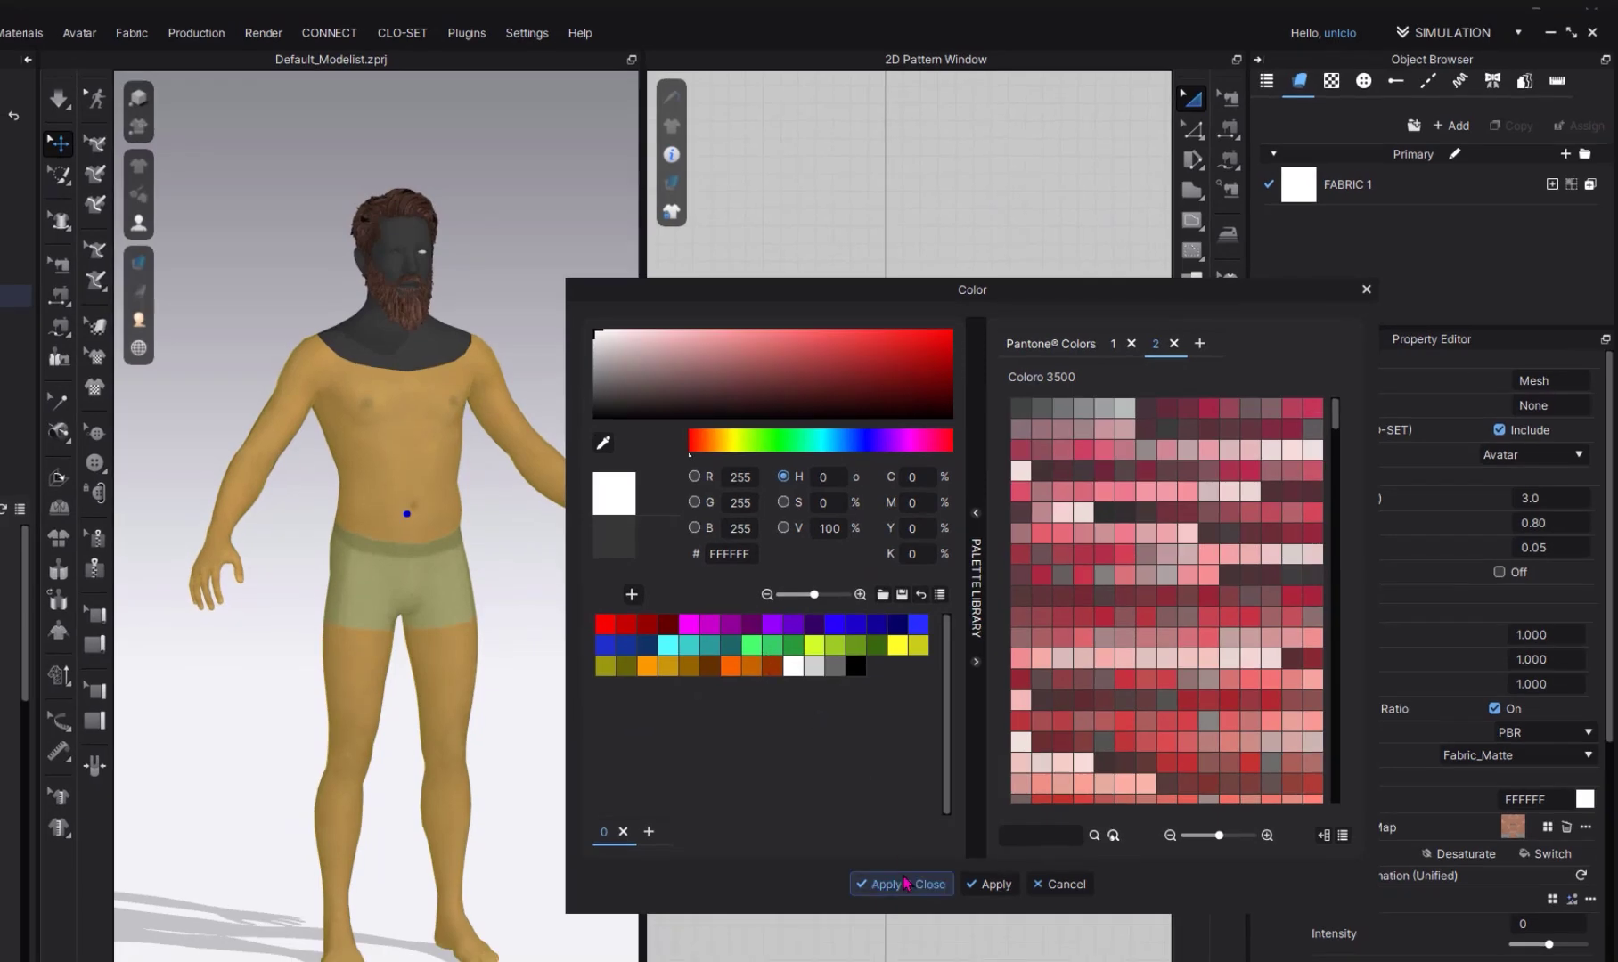
pyautogui.click(906, 884)
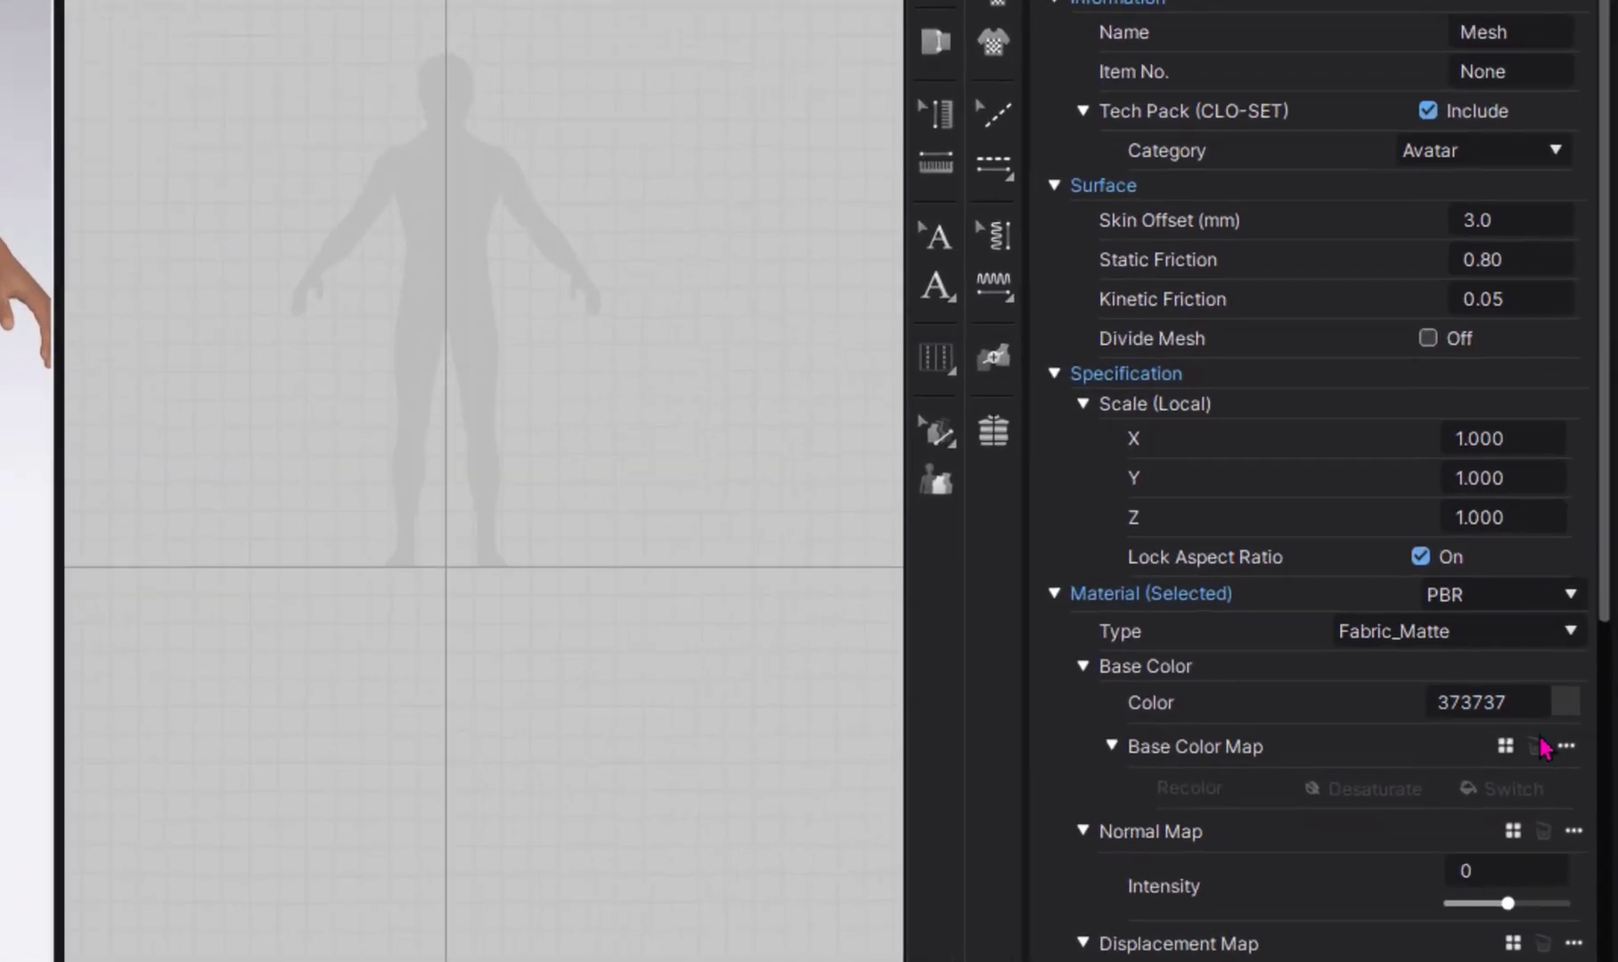
# Assign T_HeadLOD5_BaseColor copy as the head's base color map and set the head's base color to white, FFFFFF.
pyautogui.click(1537, 746)
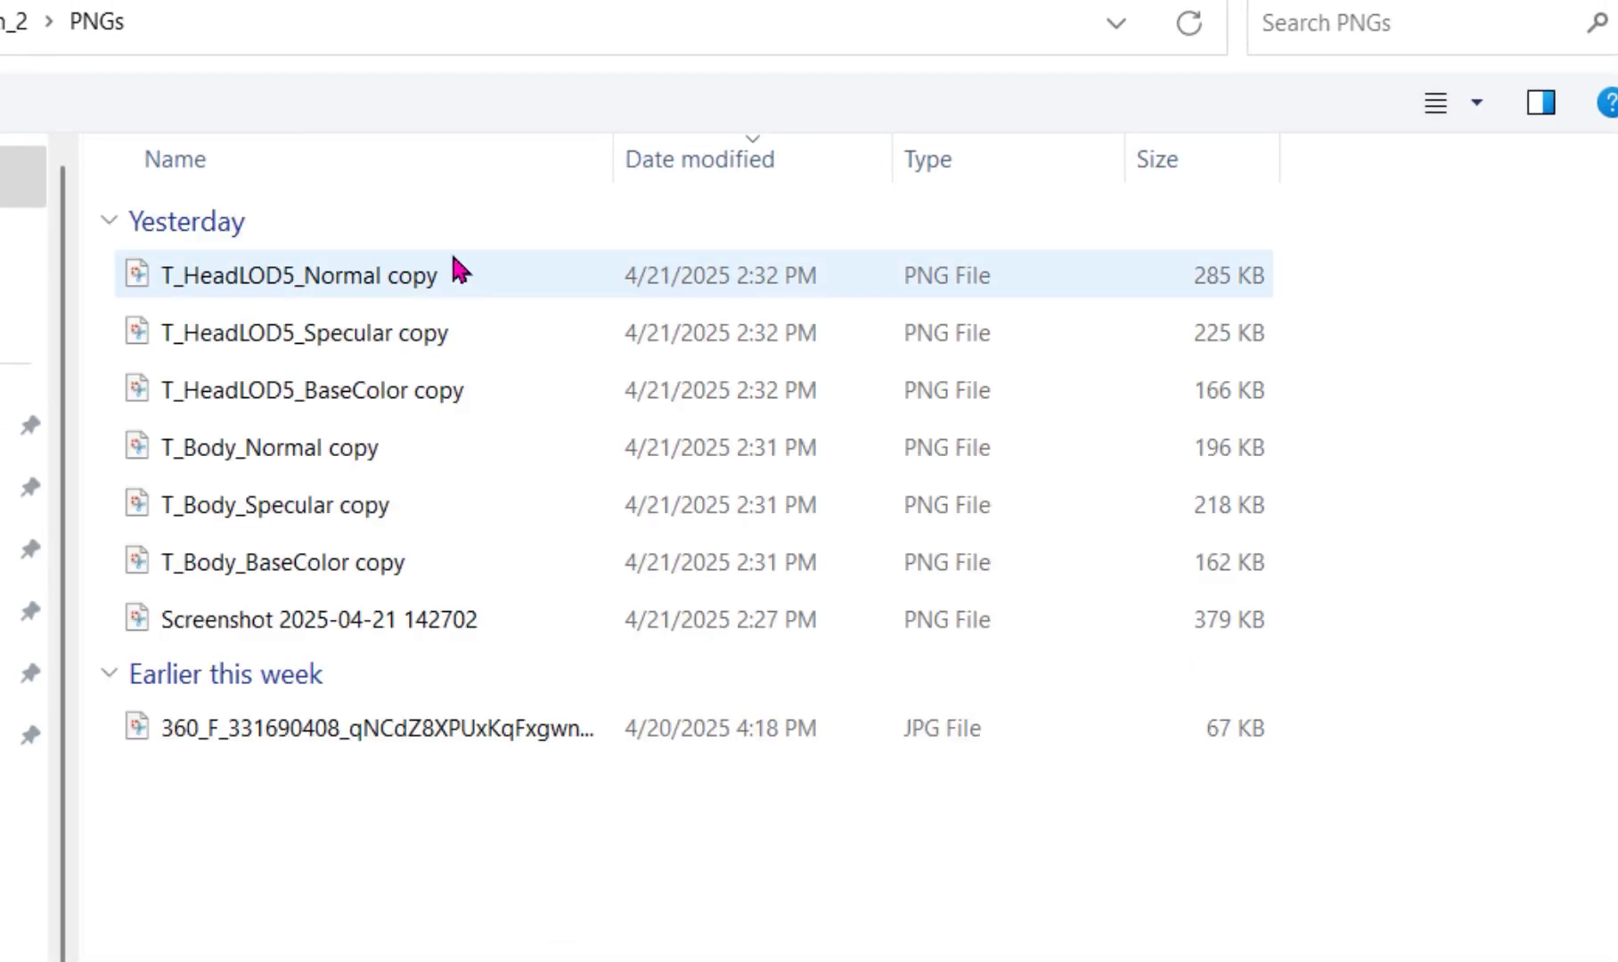
pyautogui.click(451, 272)
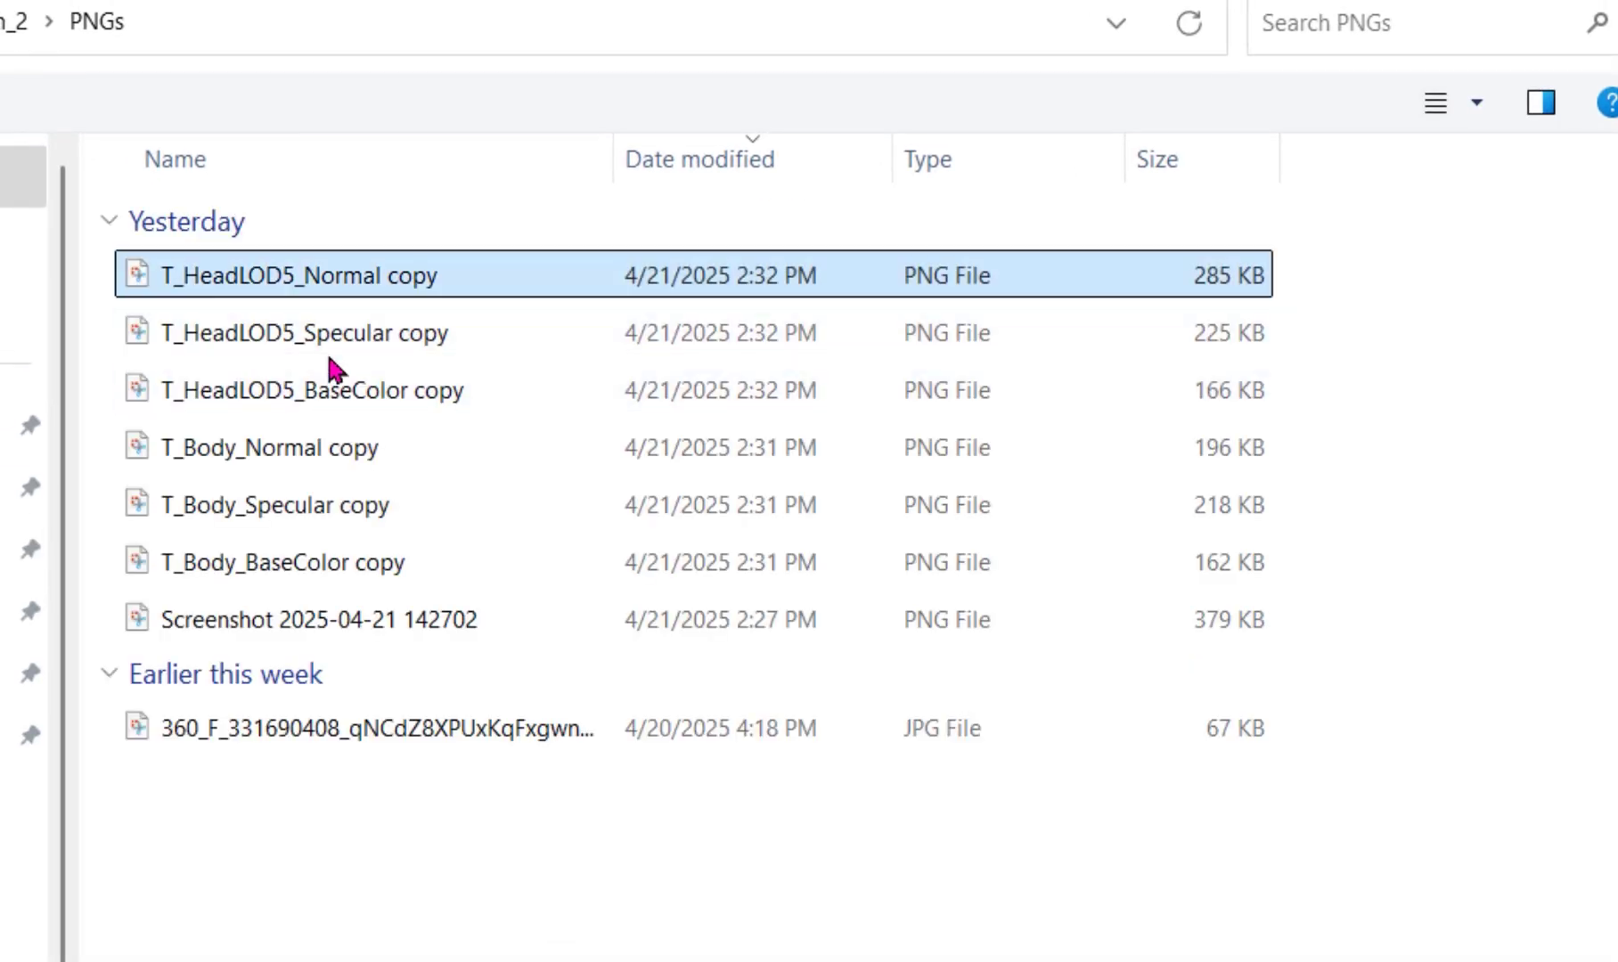
pyautogui.doubleClick(327, 390)
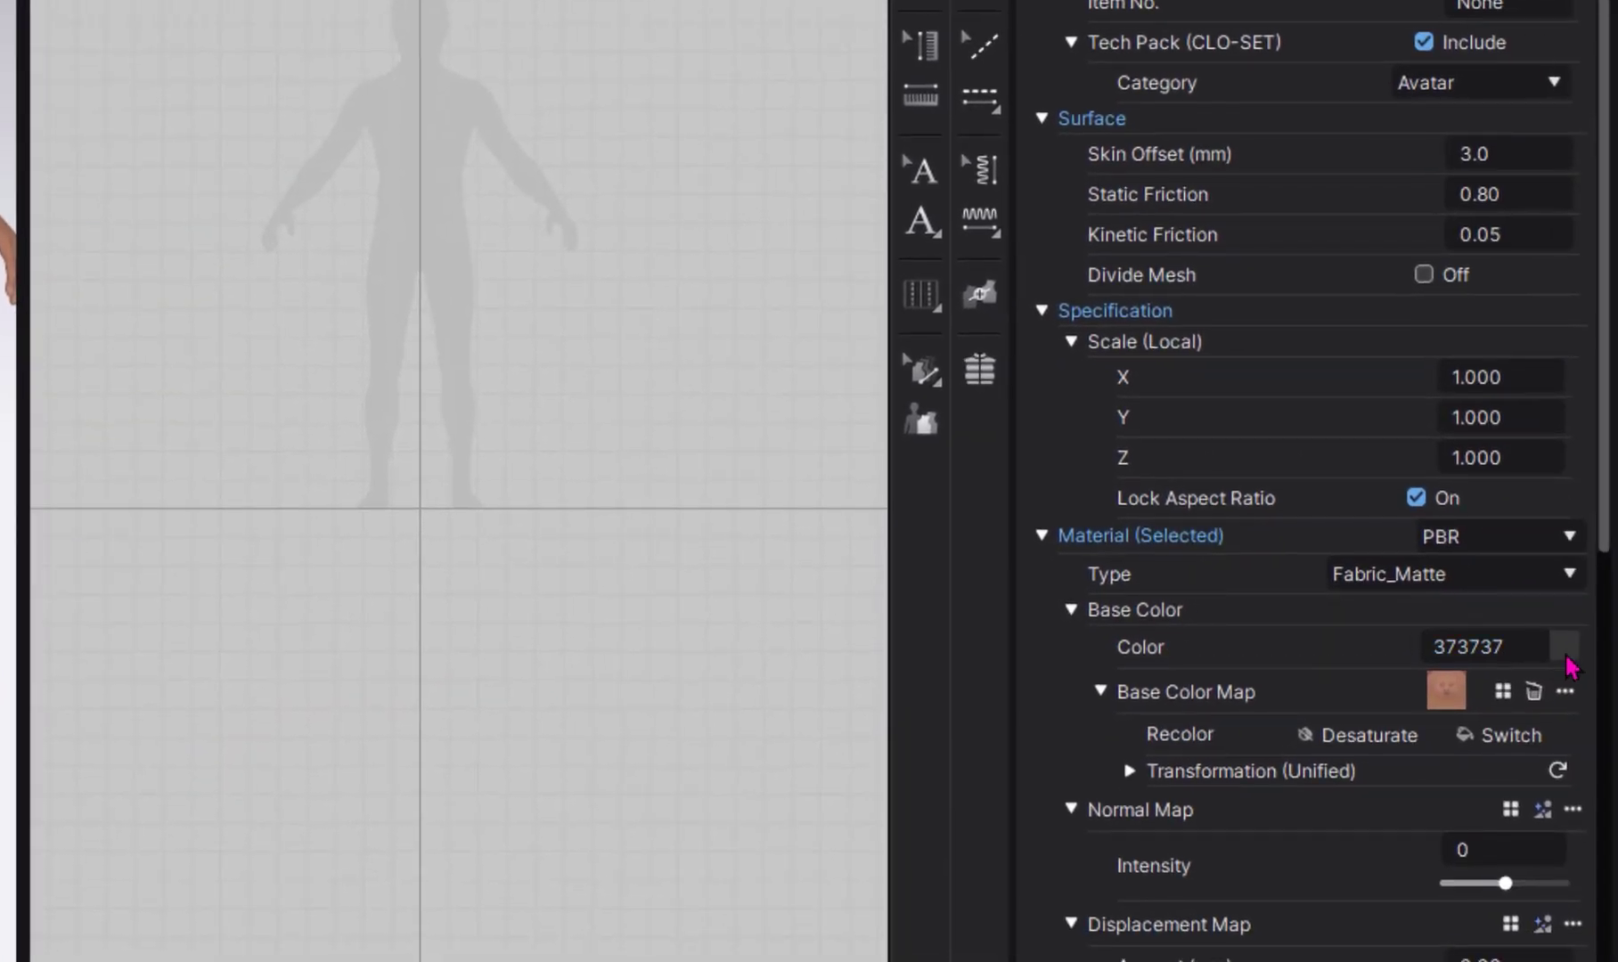
pyautogui.click(1566, 651)
pyautogui.click(753, 326)
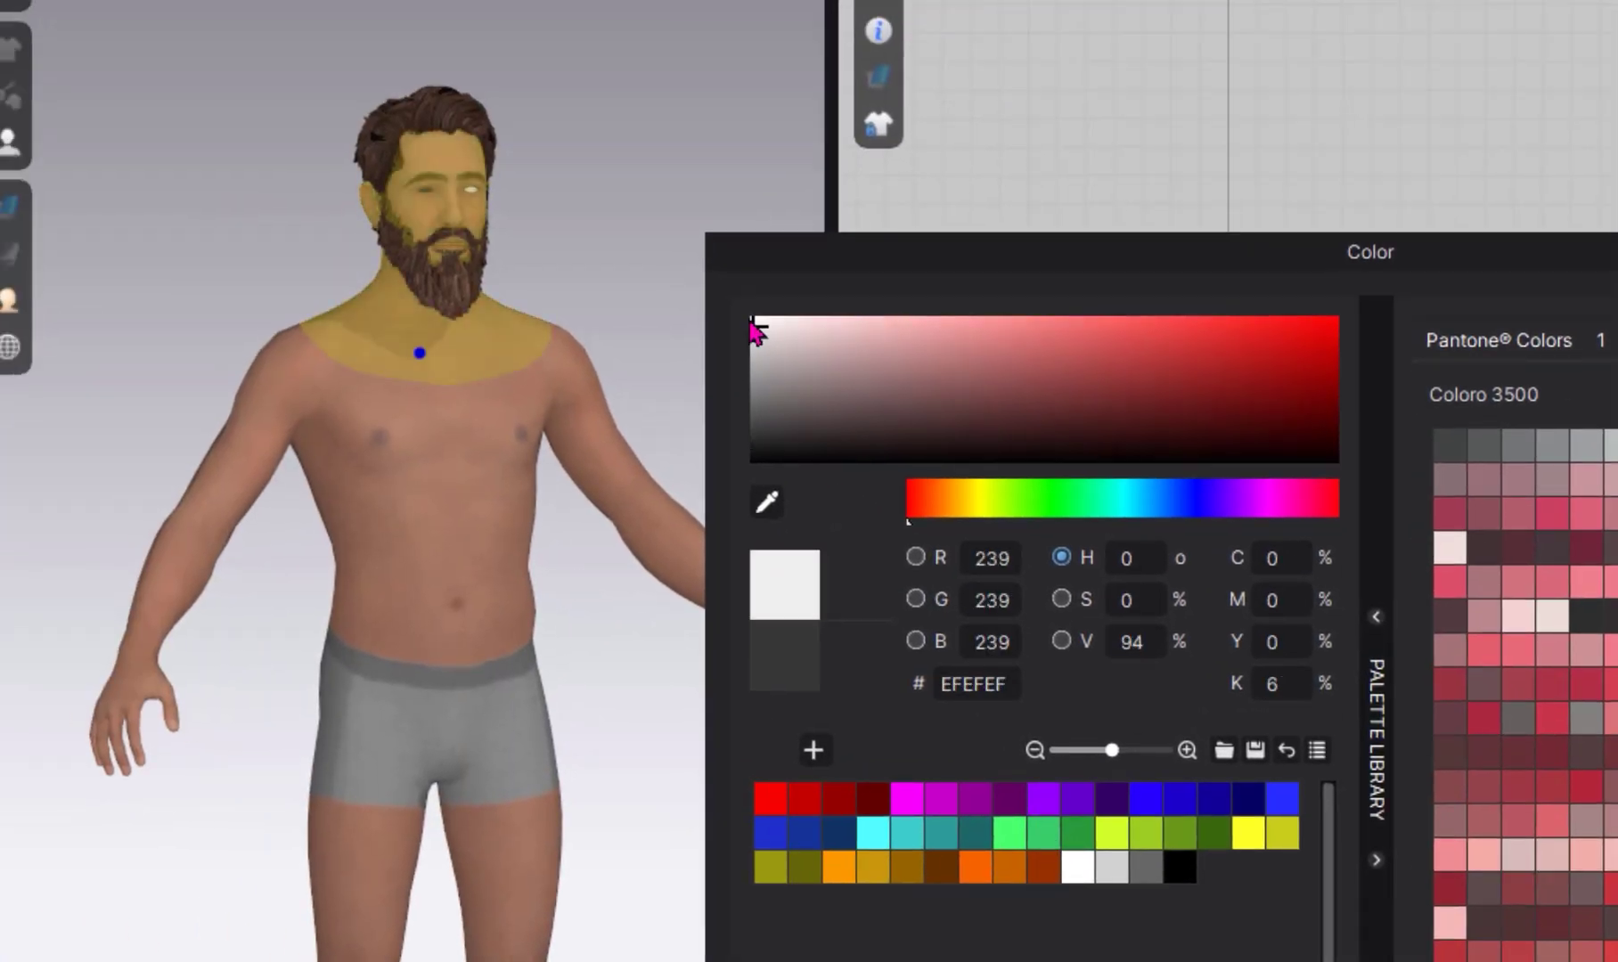
pyautogui.moveTo(750, 322); pyautogui.dragTo(715, 276)
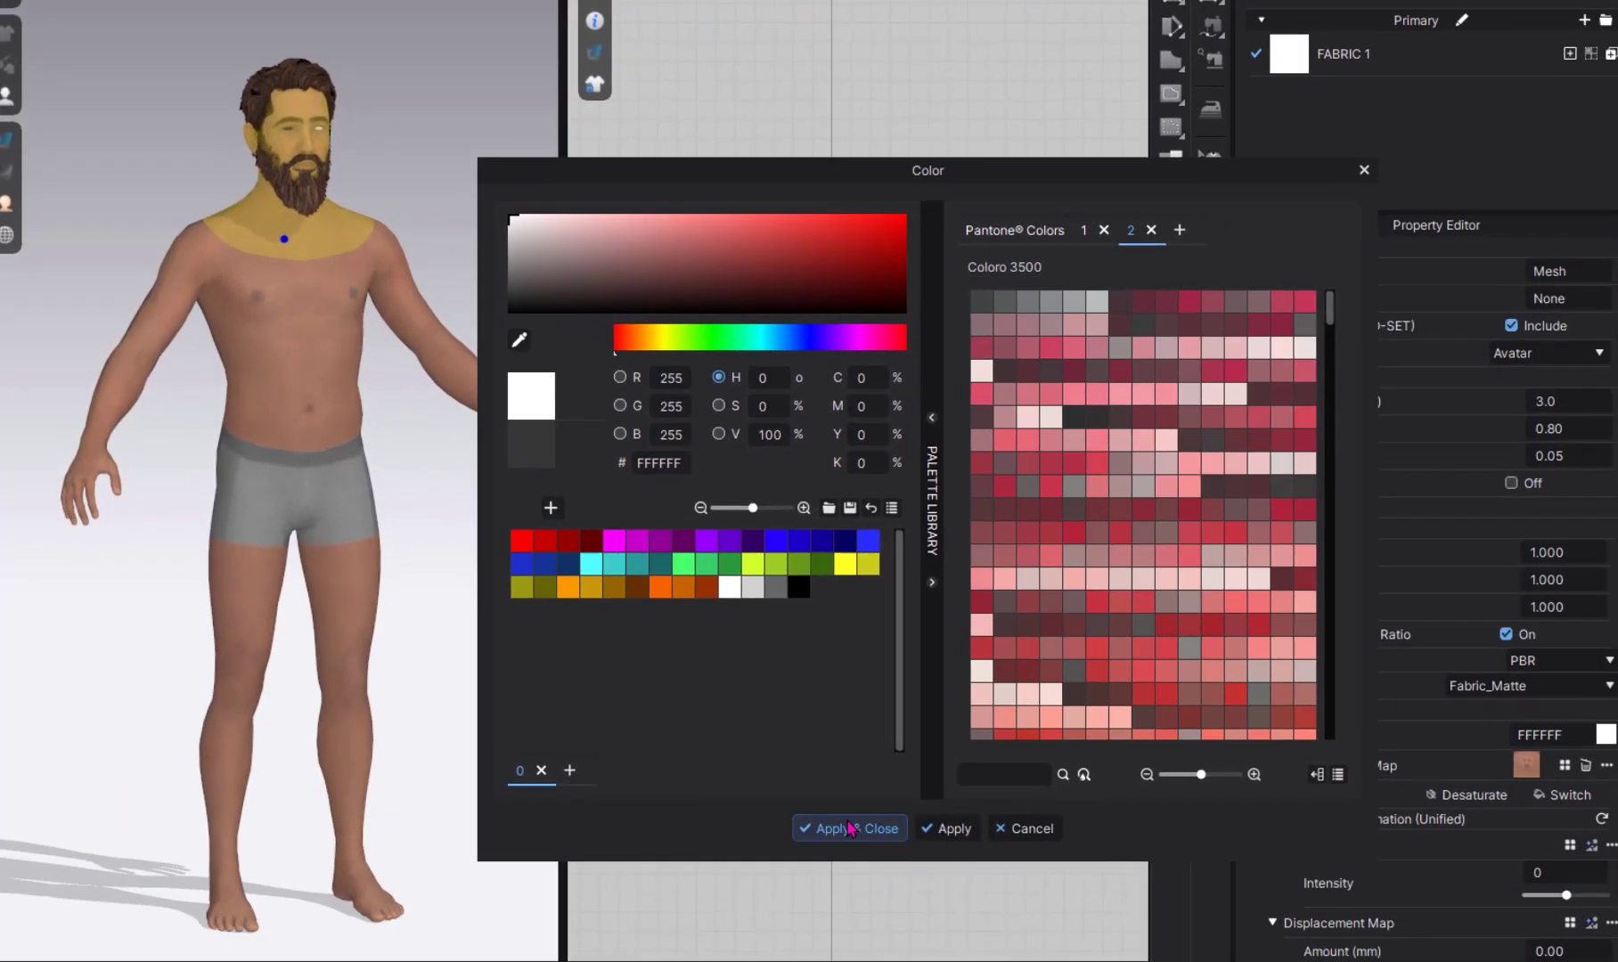
pyautogui.click(844, 828)
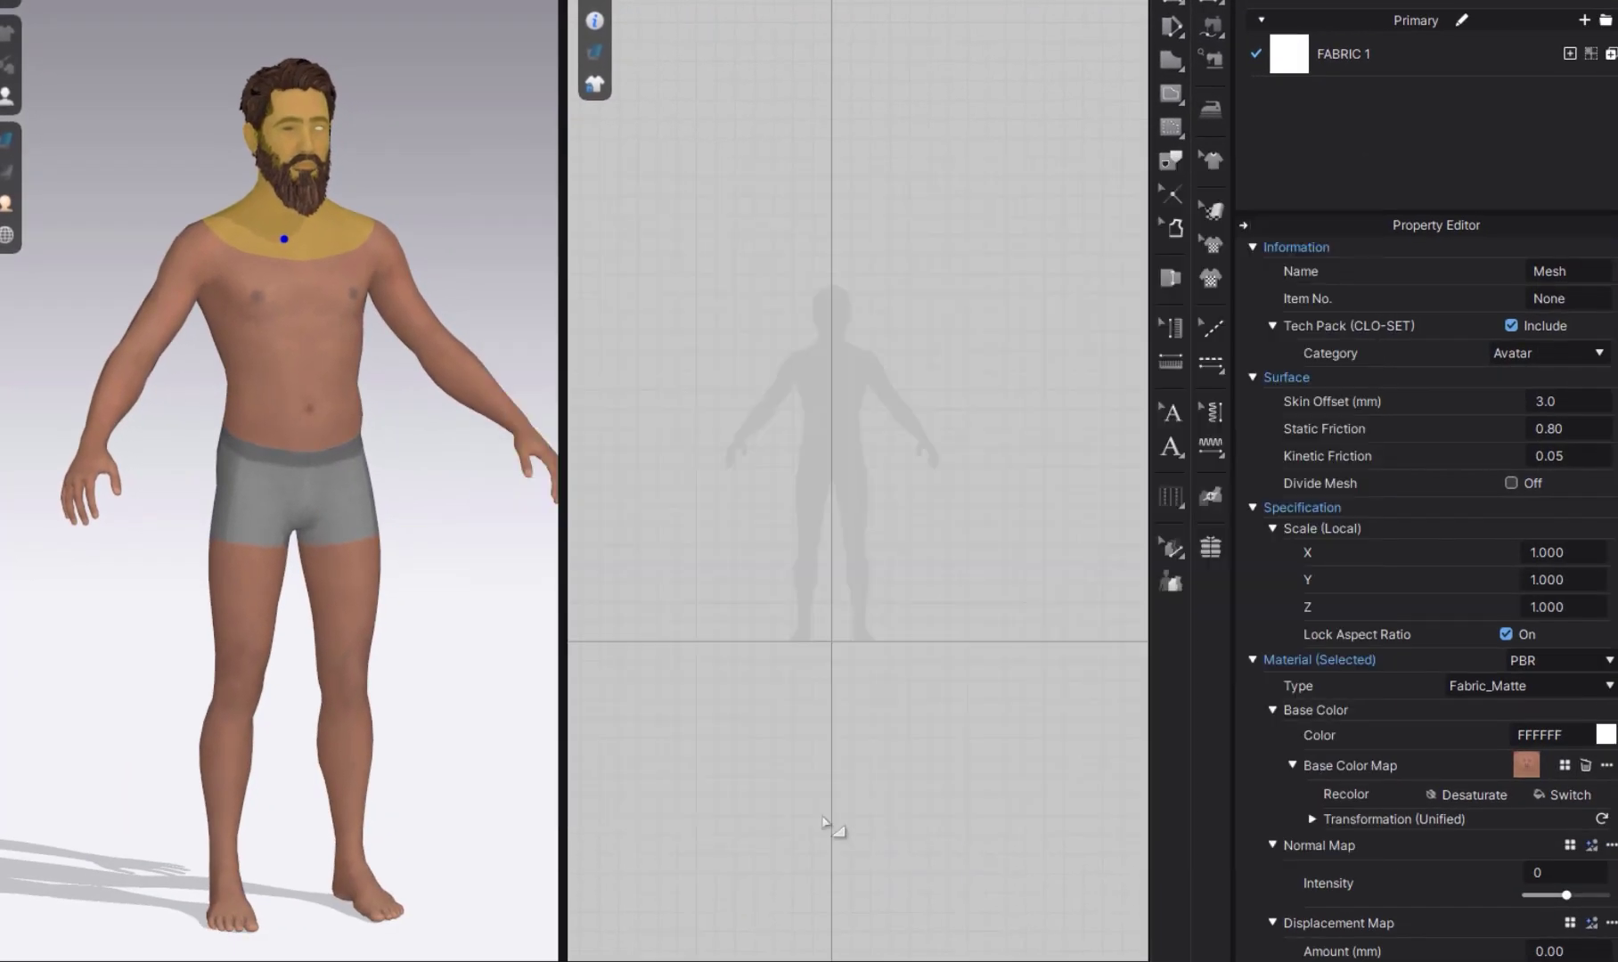
pyautogui.scroll(10, 333, 235)
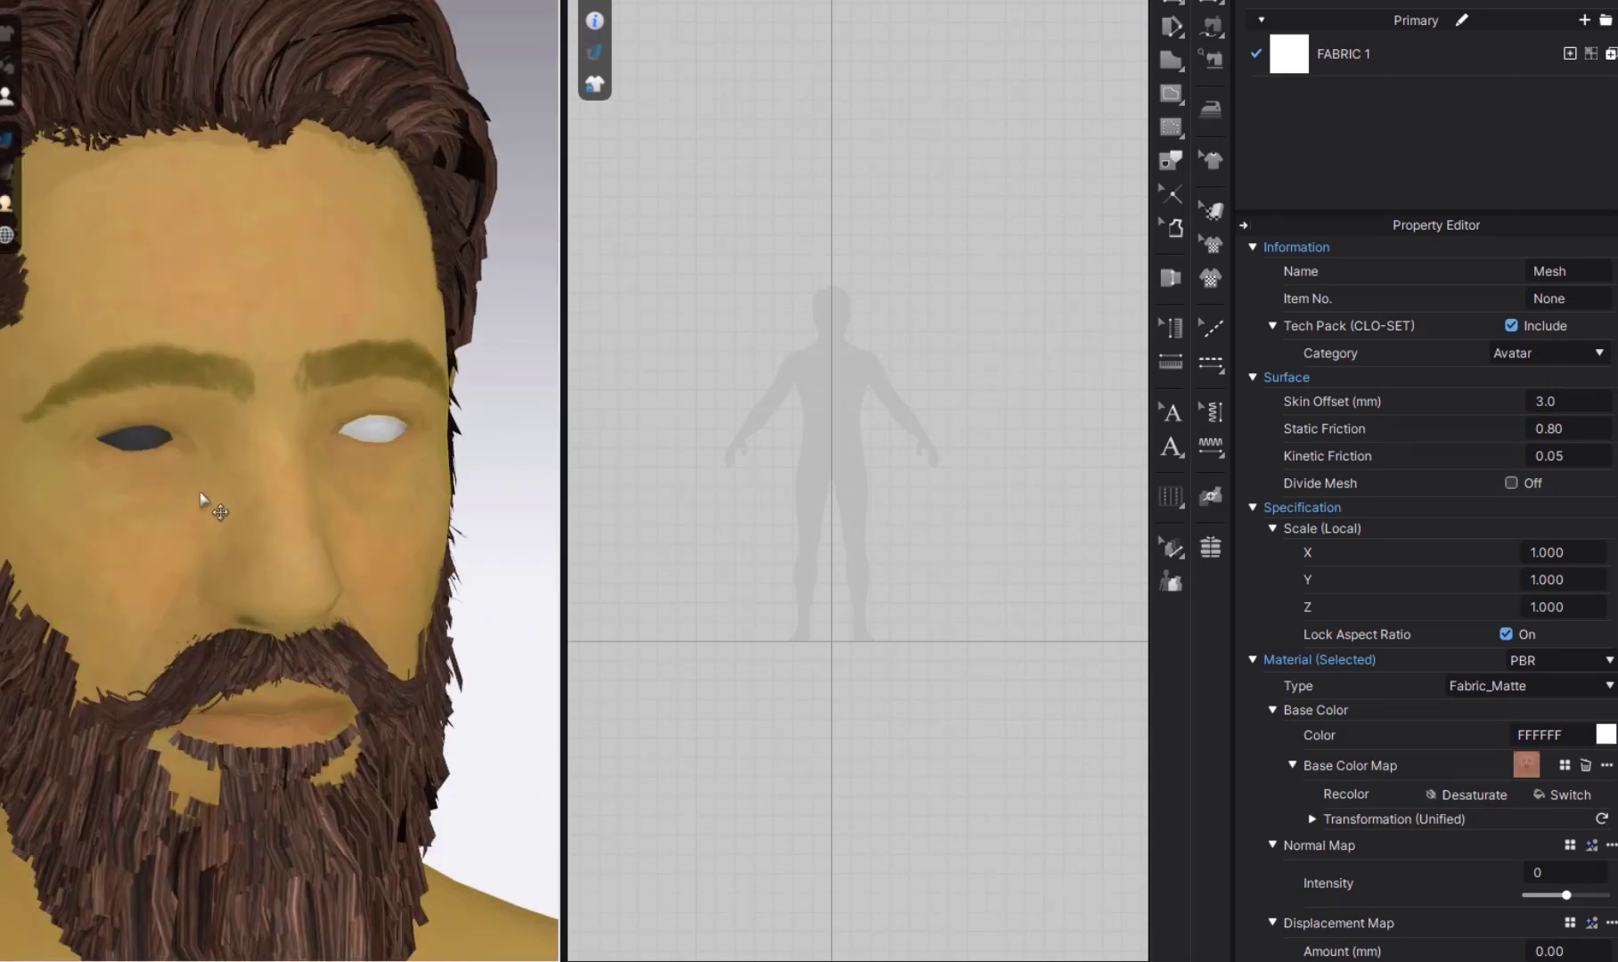
pyautogui.click(143, 440)
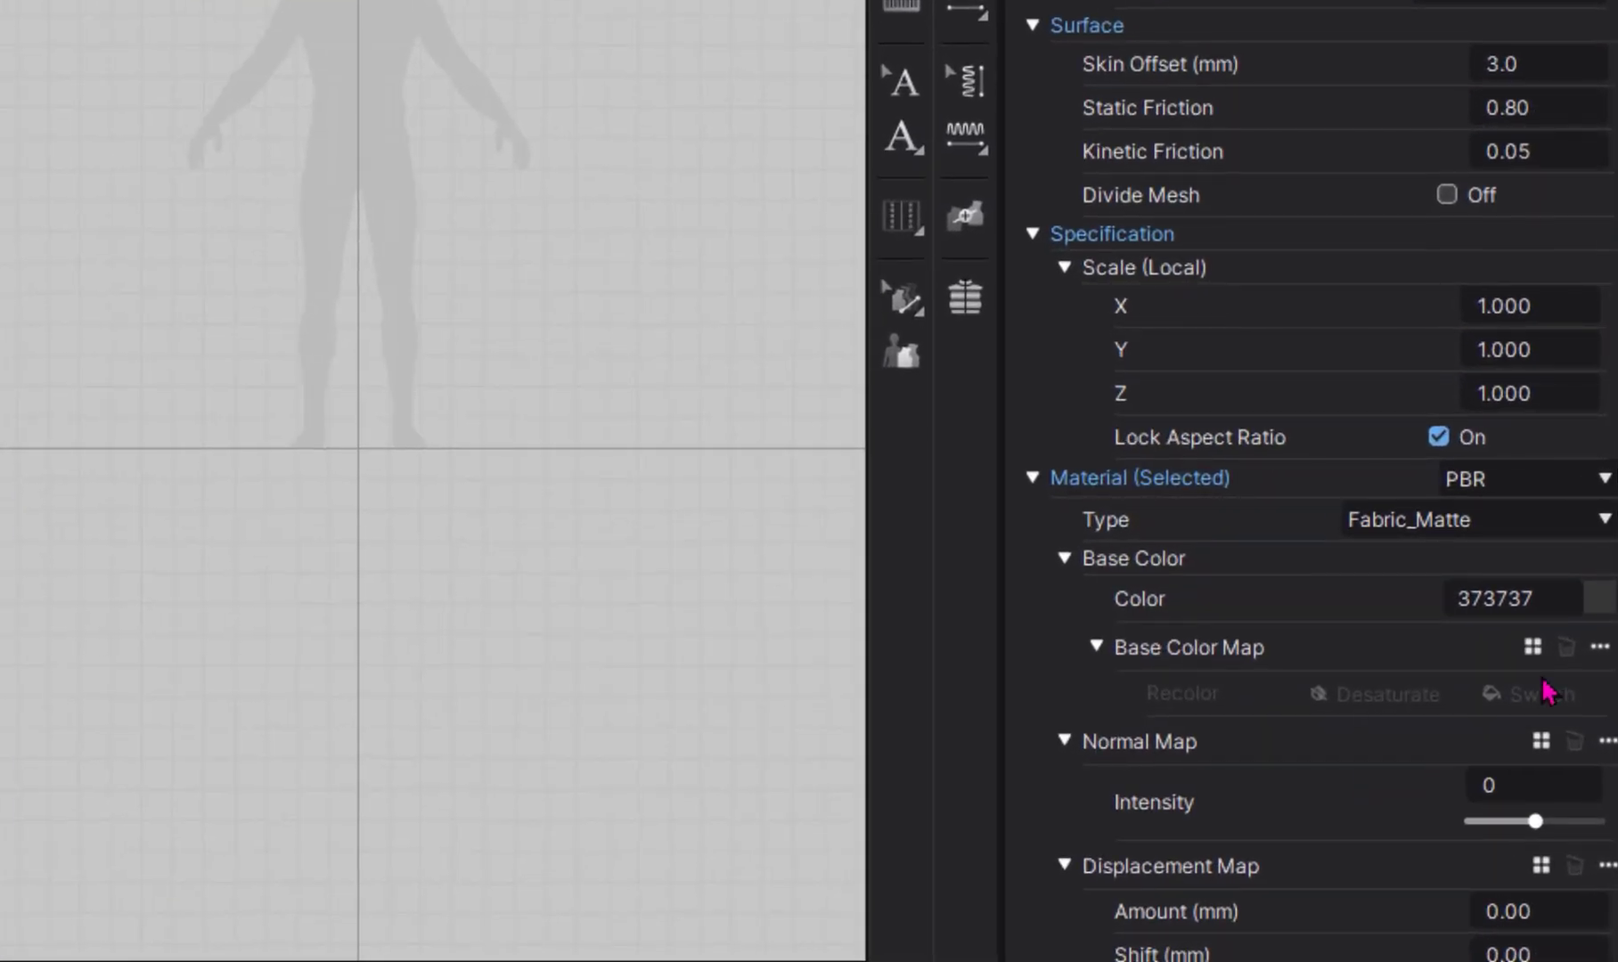
pyautogui.click(1533, 647)
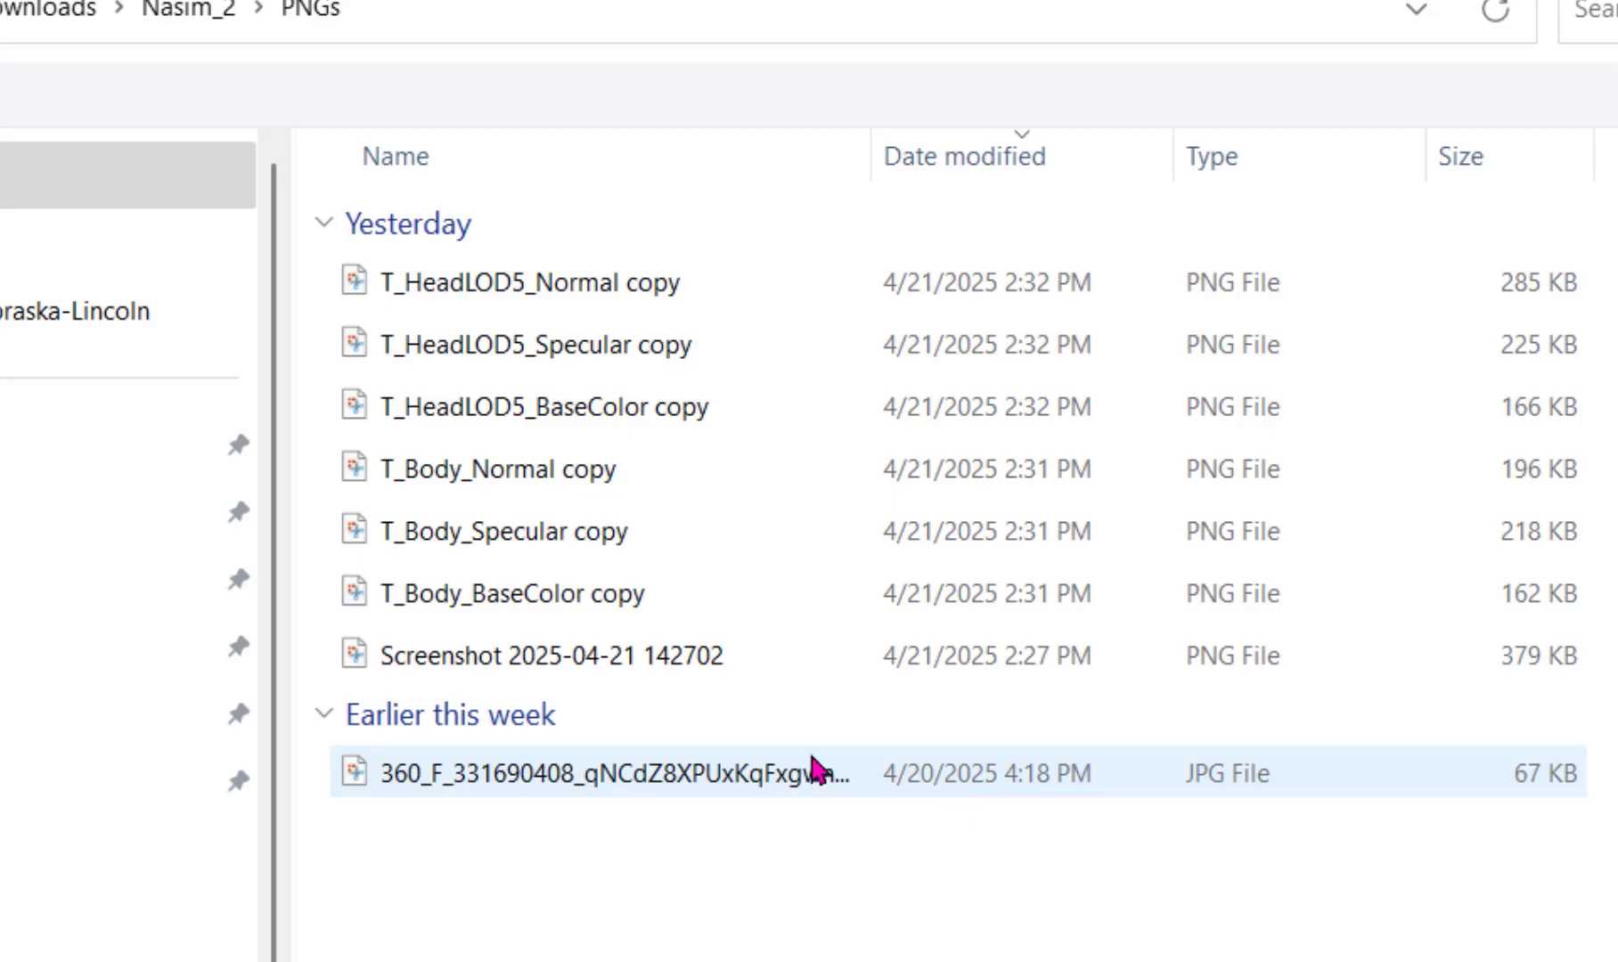
pyautogui.click(665, 663)
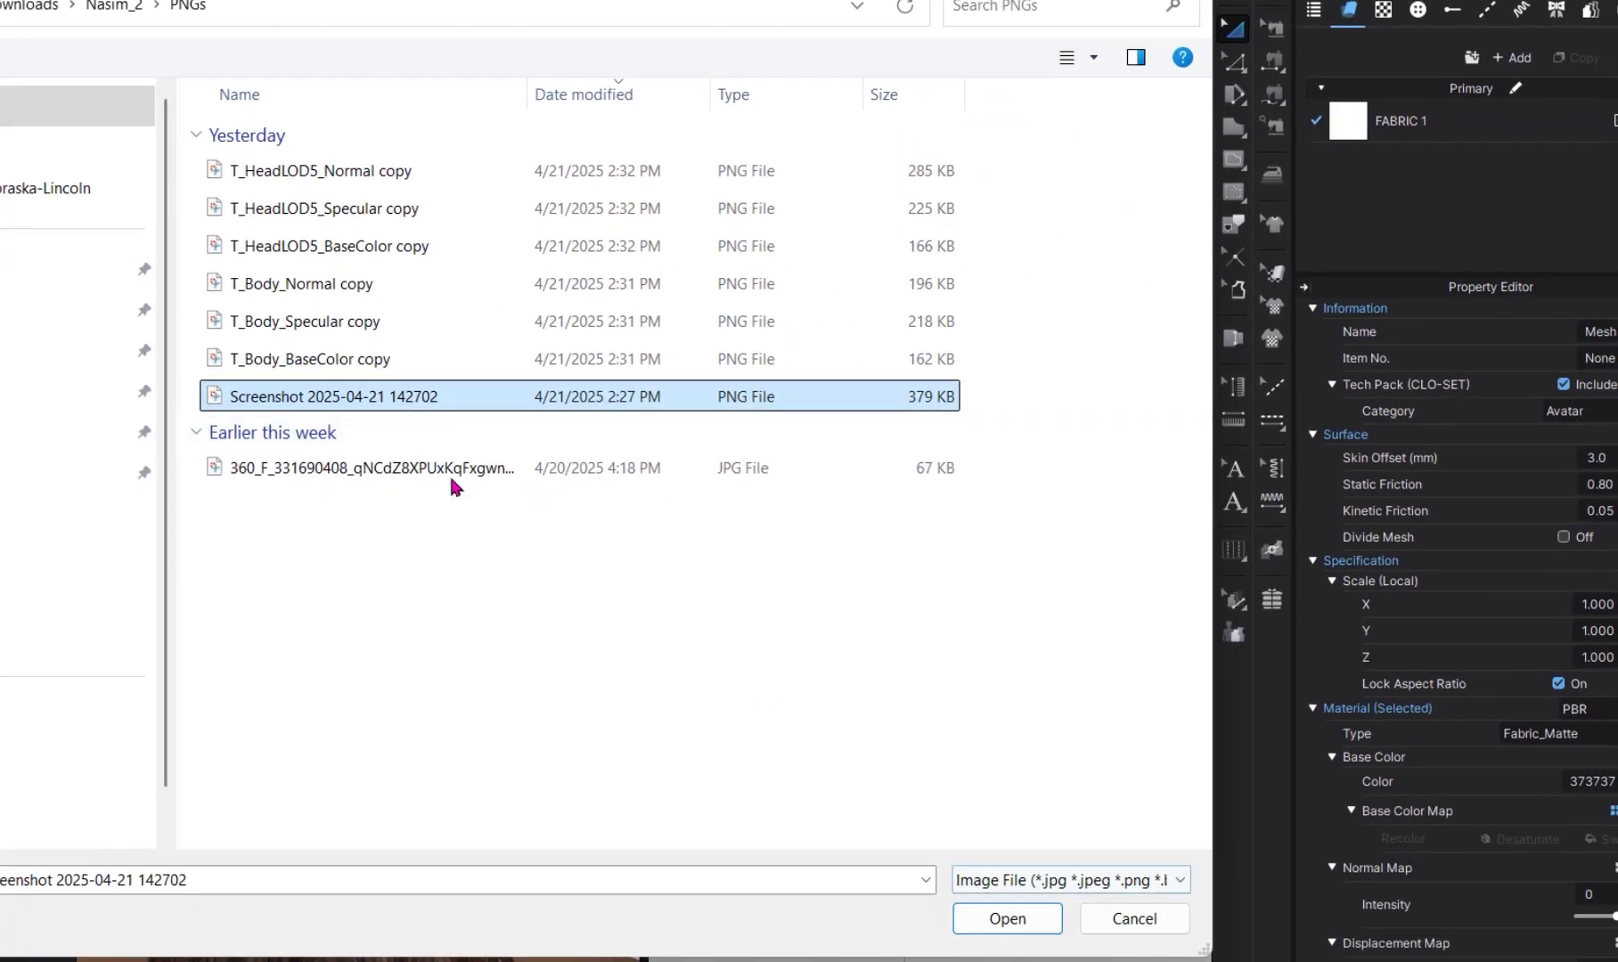
pyautogui.doubleClick(329, 396)
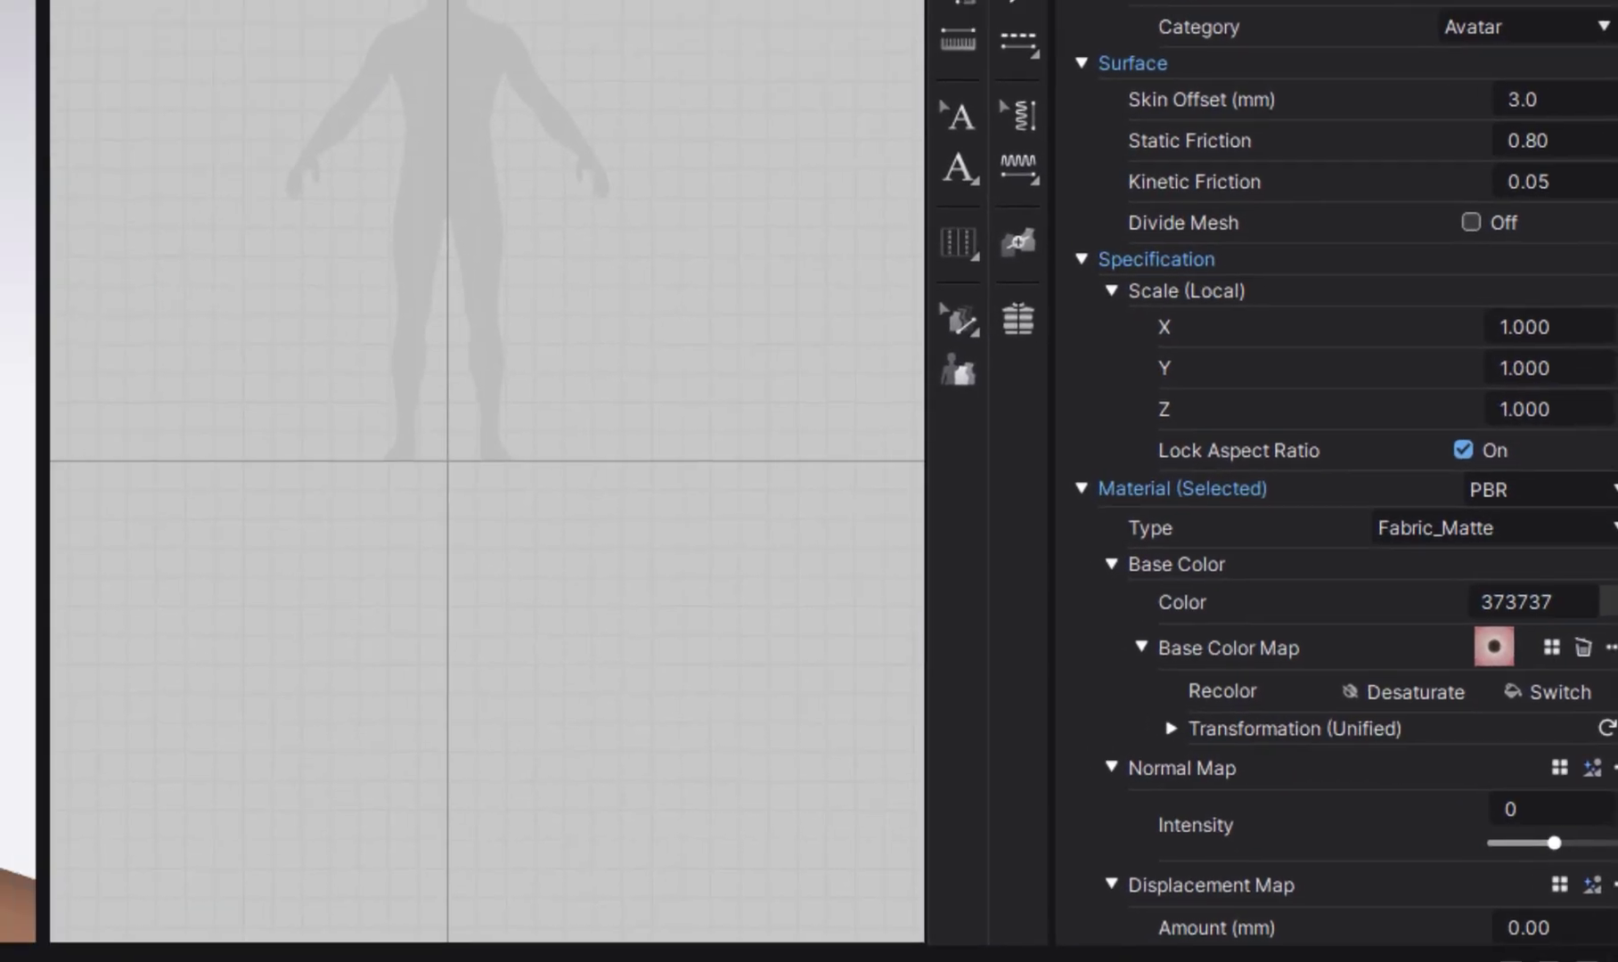
pyautogui.click(1590, 637)
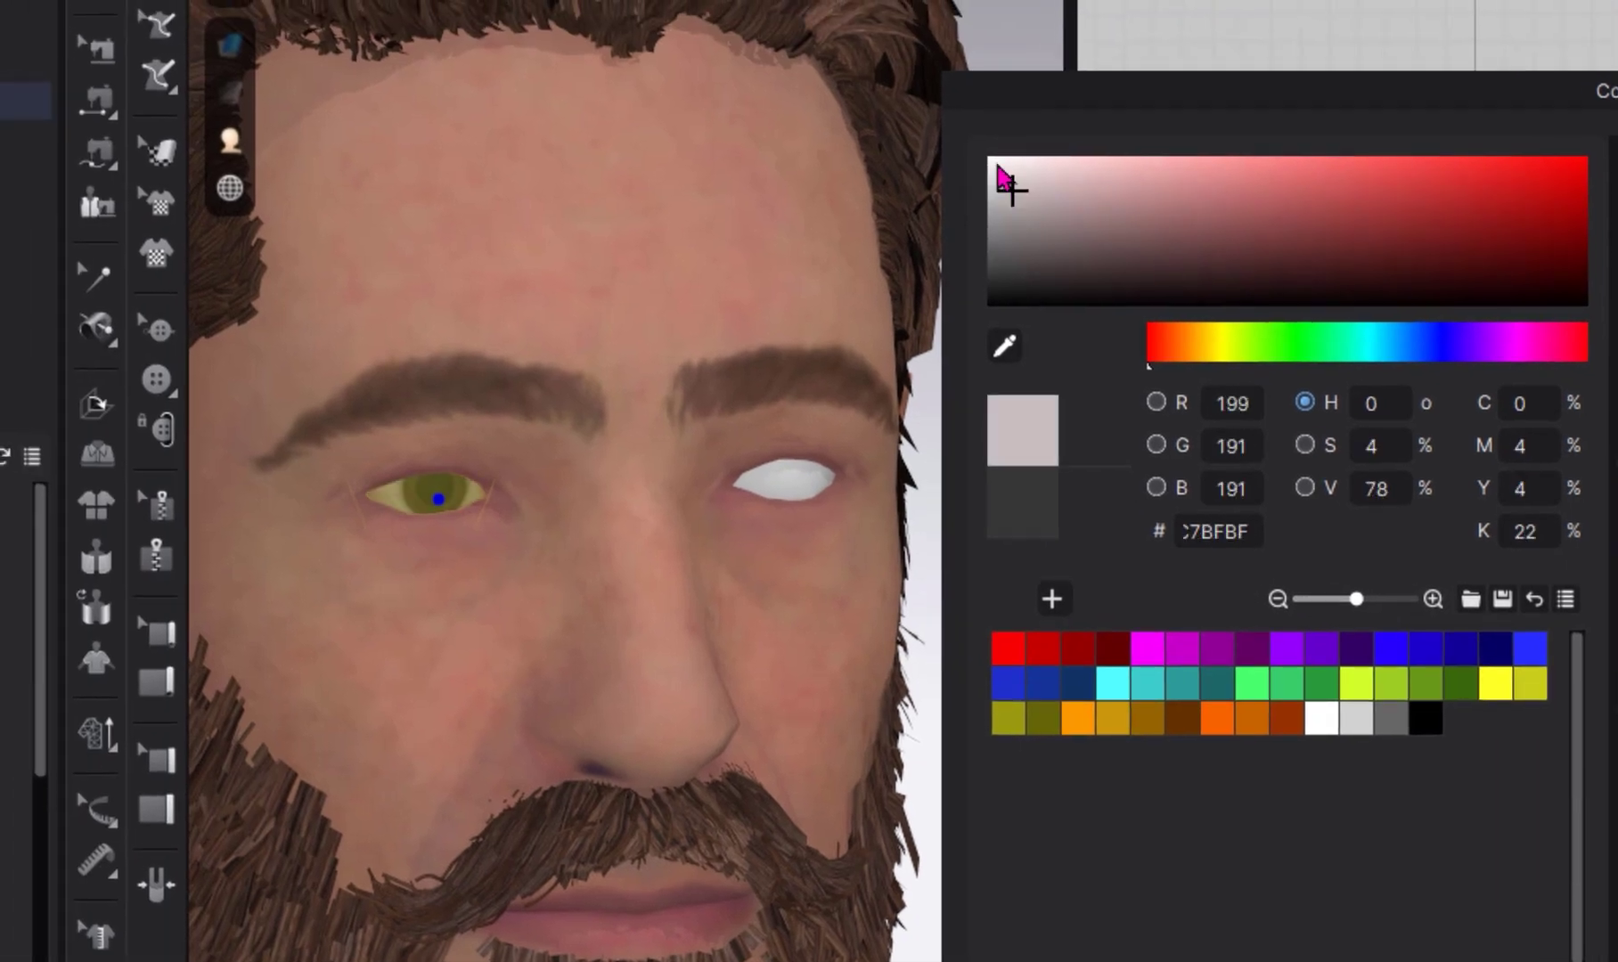
pyautogui.press('Return')
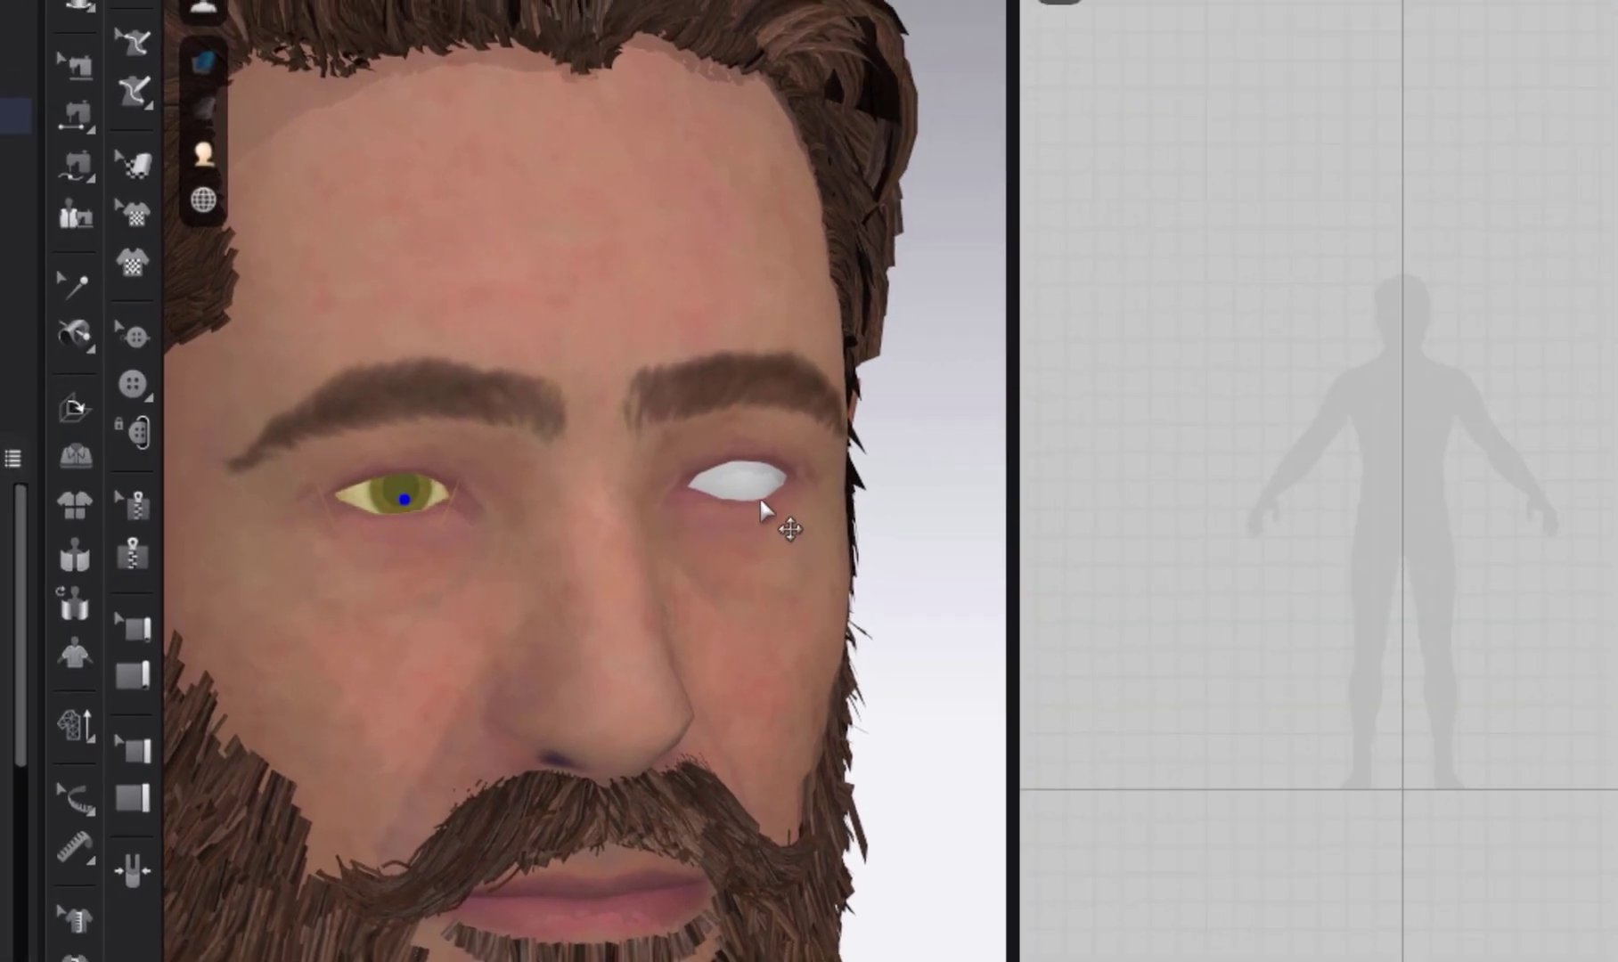
pyautogui.click(790, 480)
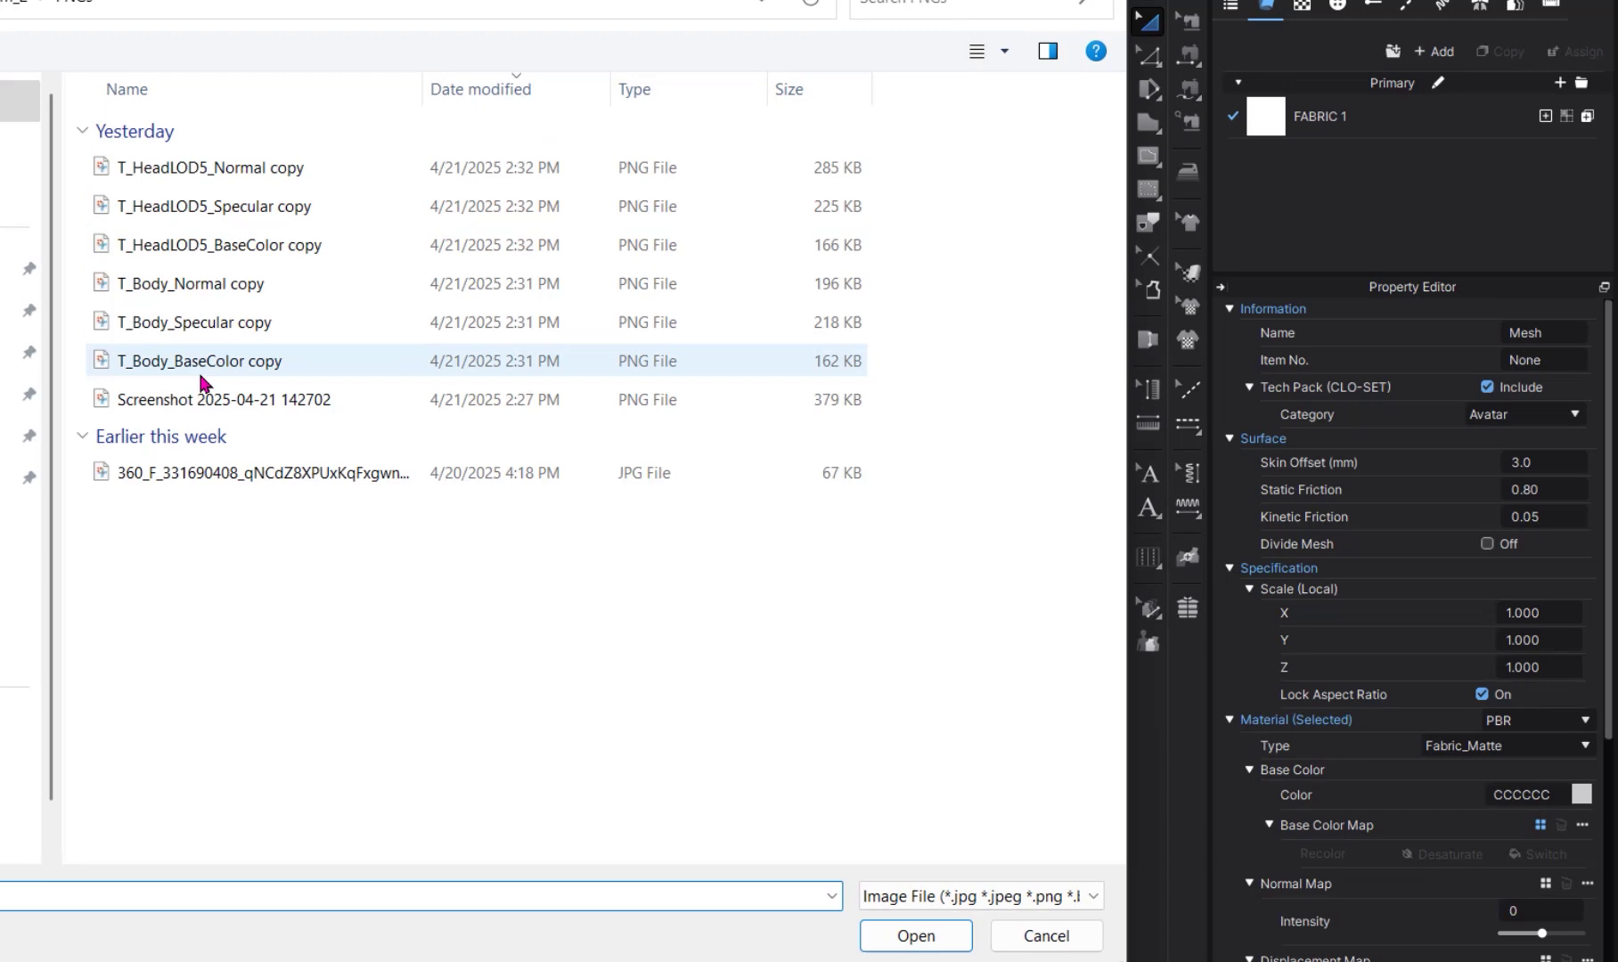
pyautogui.doubleClick(182, 401)
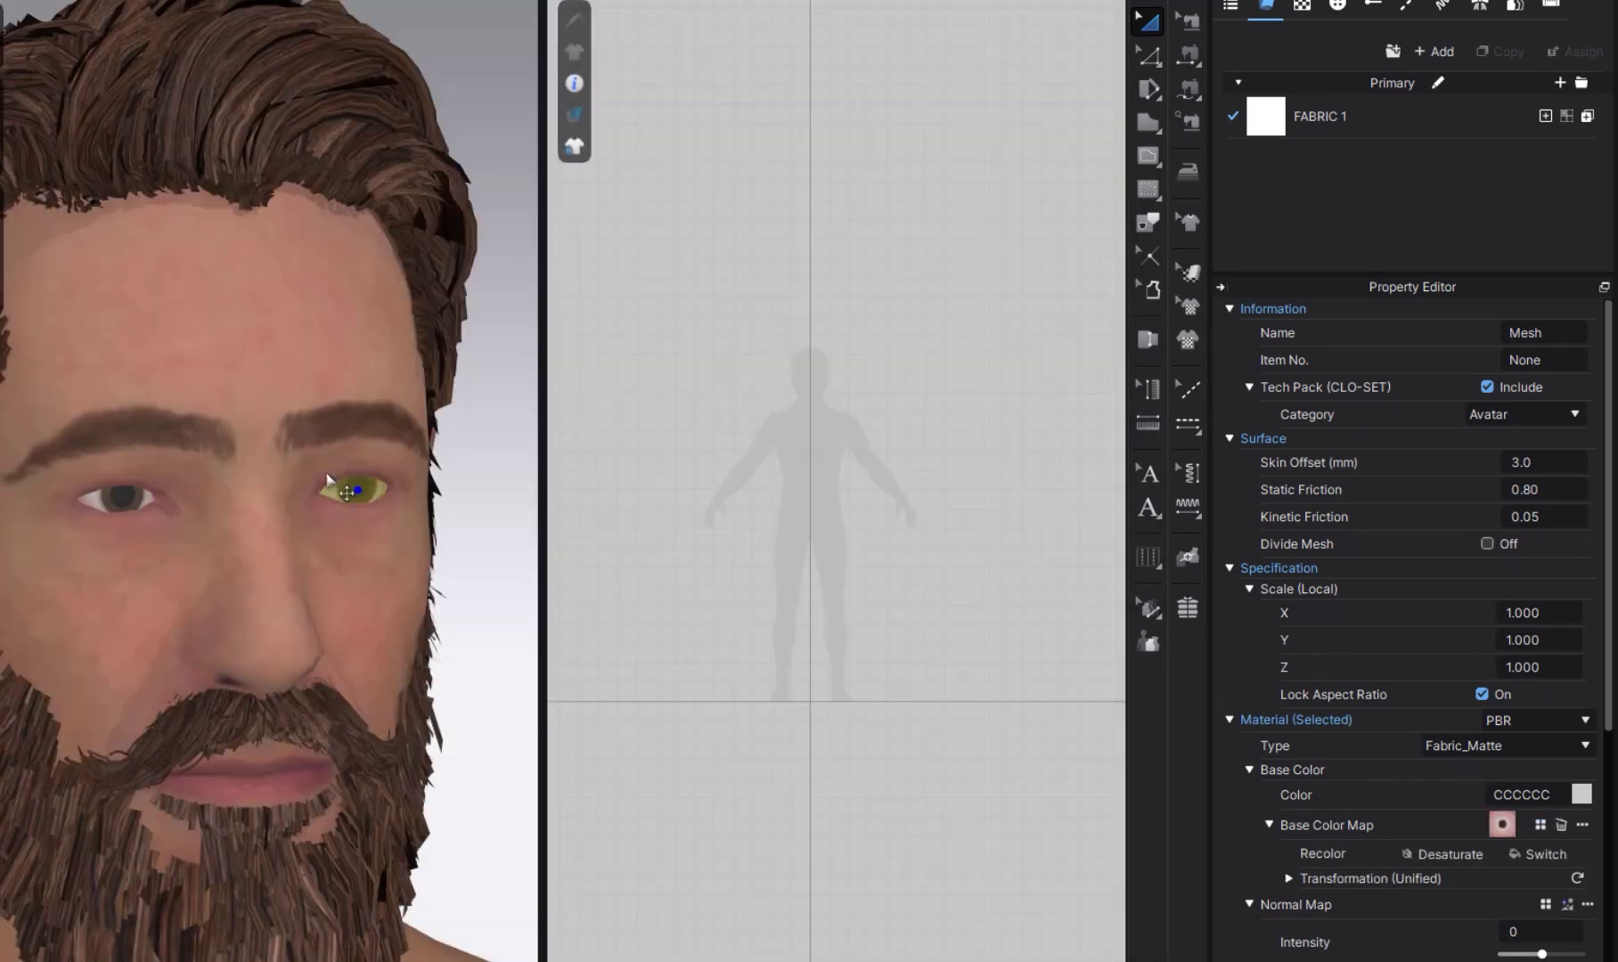
pyautogui.click(1581, 794)
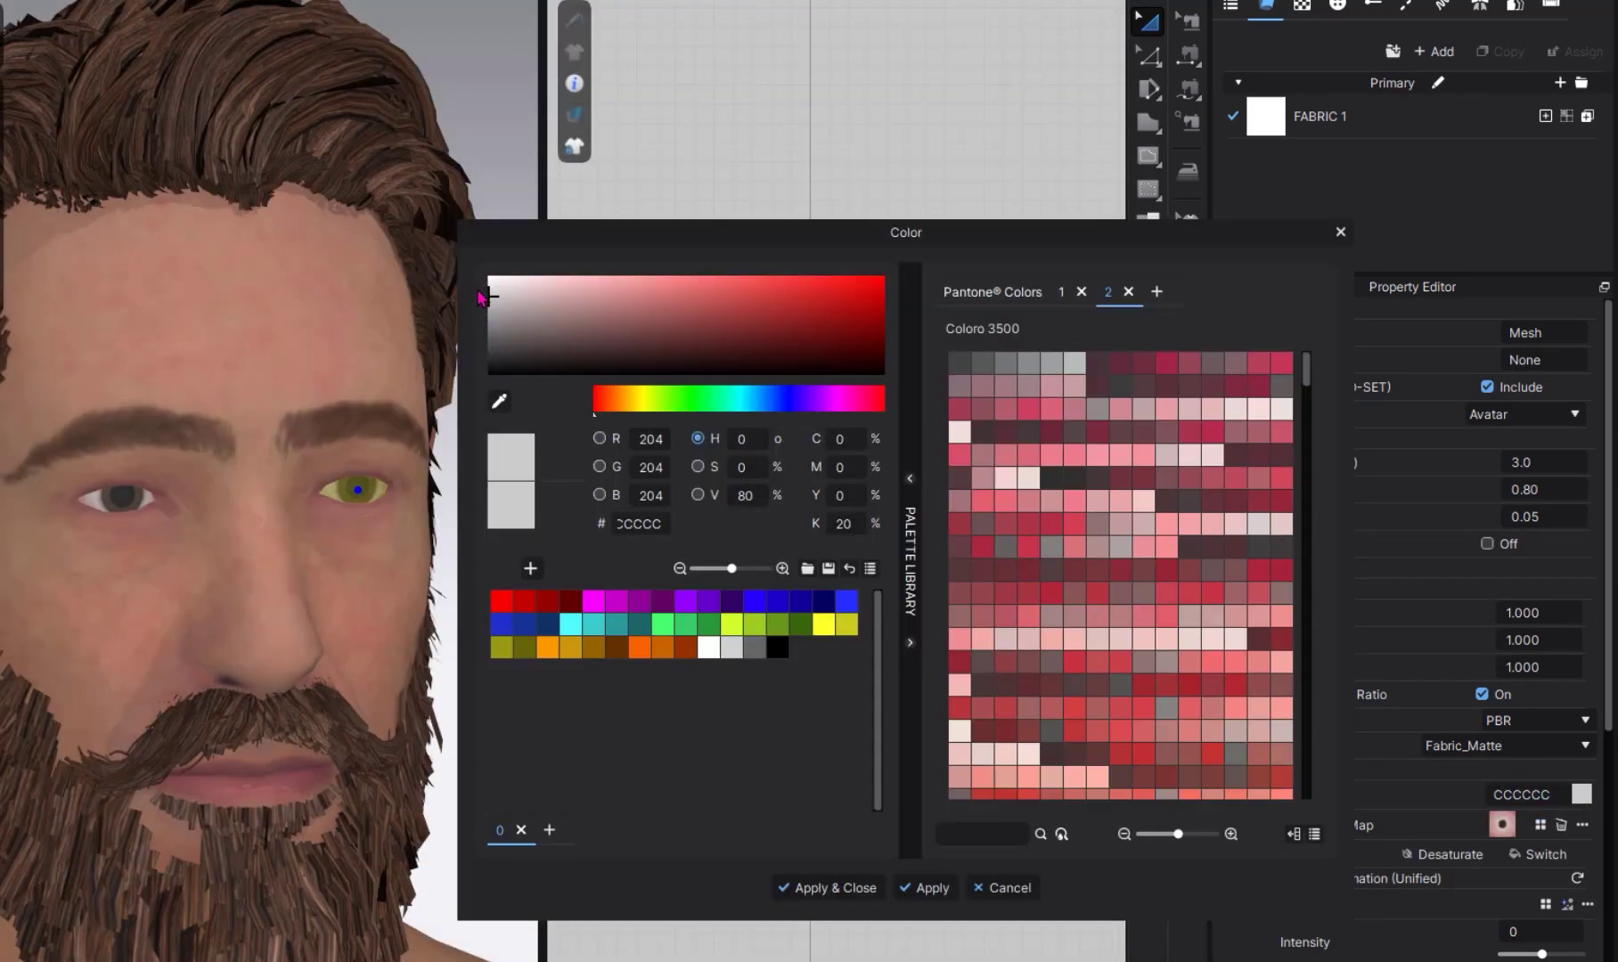
pyautogui.click(858, 890)
# Show the avatar's joints and rotate the left upper arm outward to raise the arm.
pyautogui.moveTo(423, 684); pyautogui.dragTo(483, 614, button='middle')
pyautogui.scroll(-8, 446, 651)
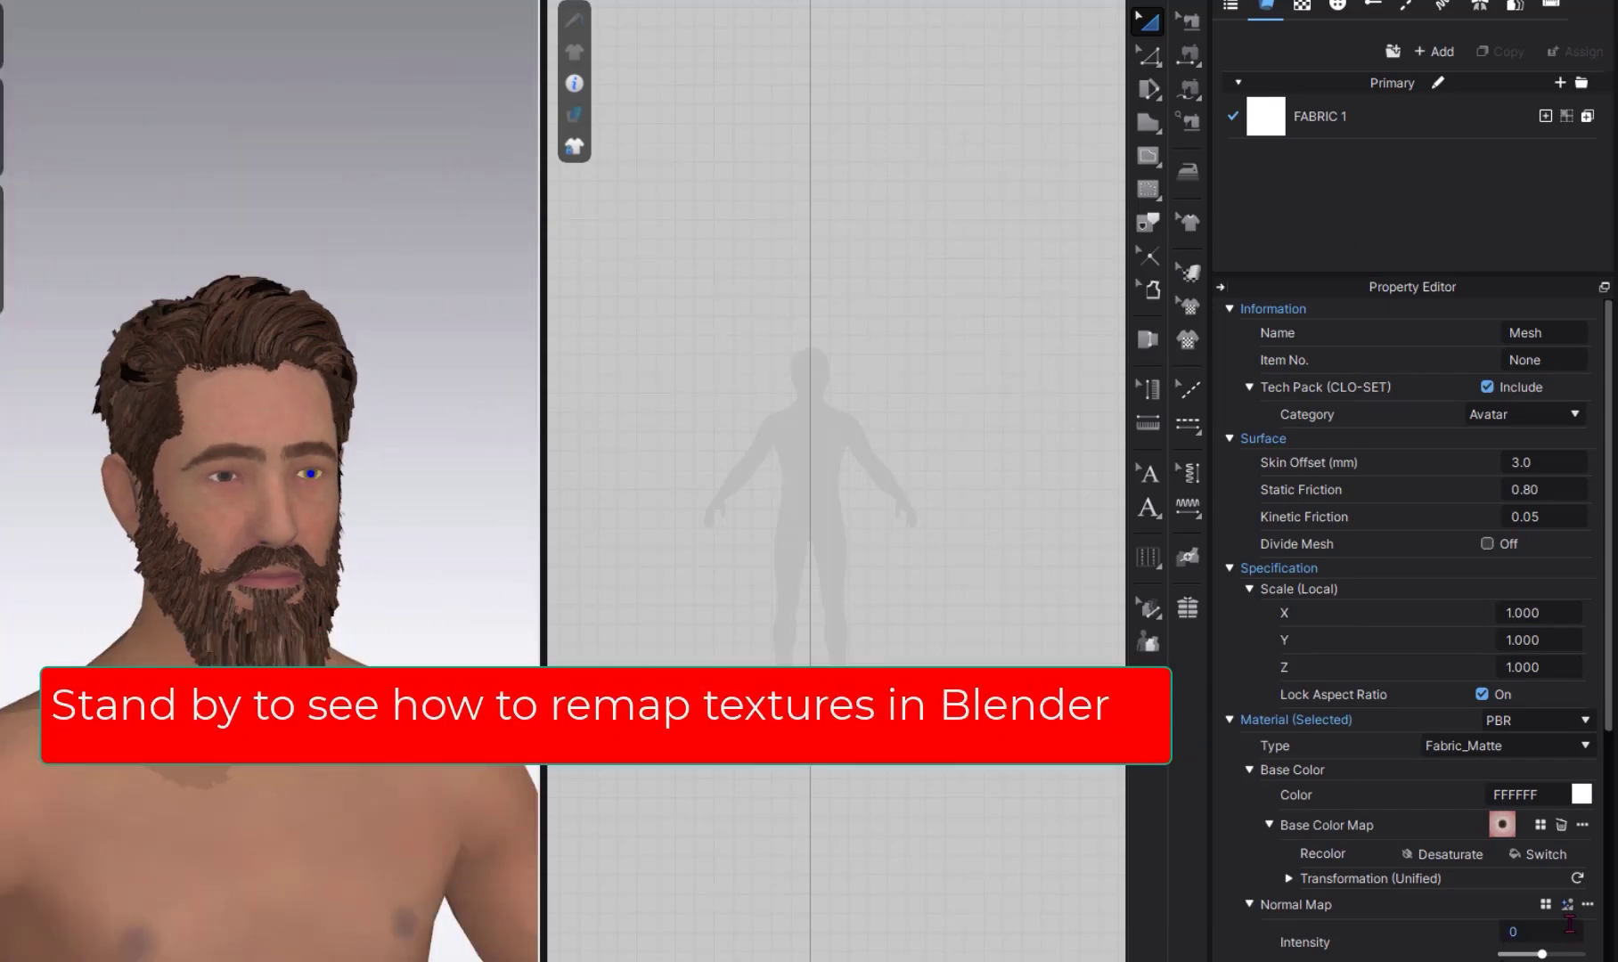
pyautogui.scroll(-5, 1417, 624)
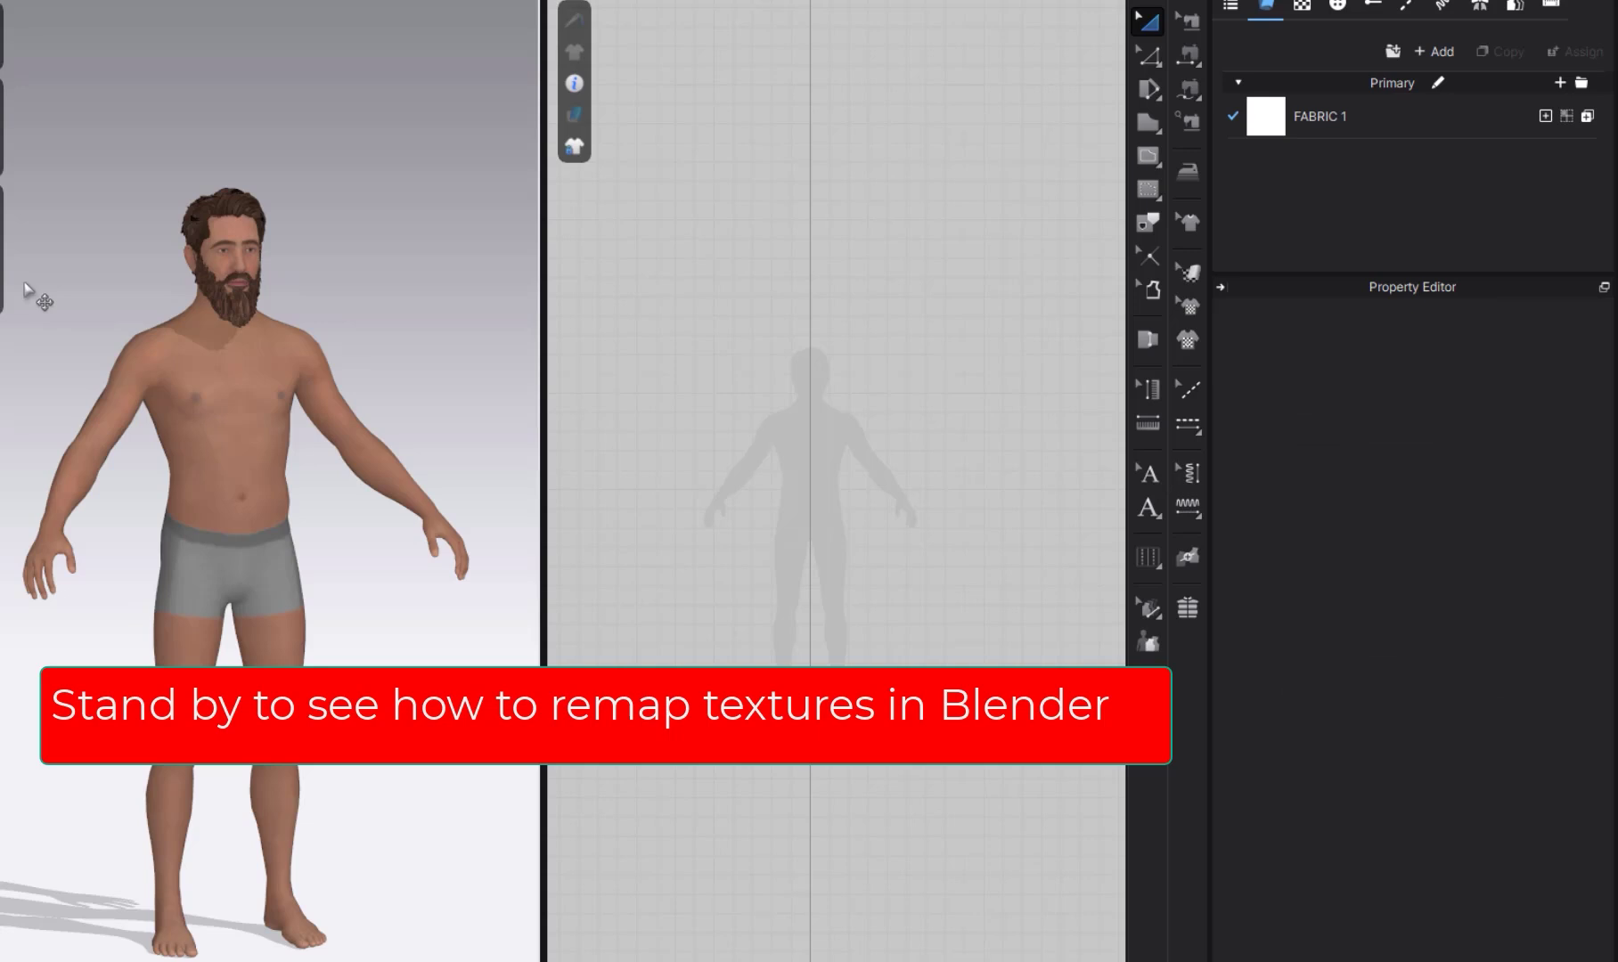
pyautogui.click(10, 189)
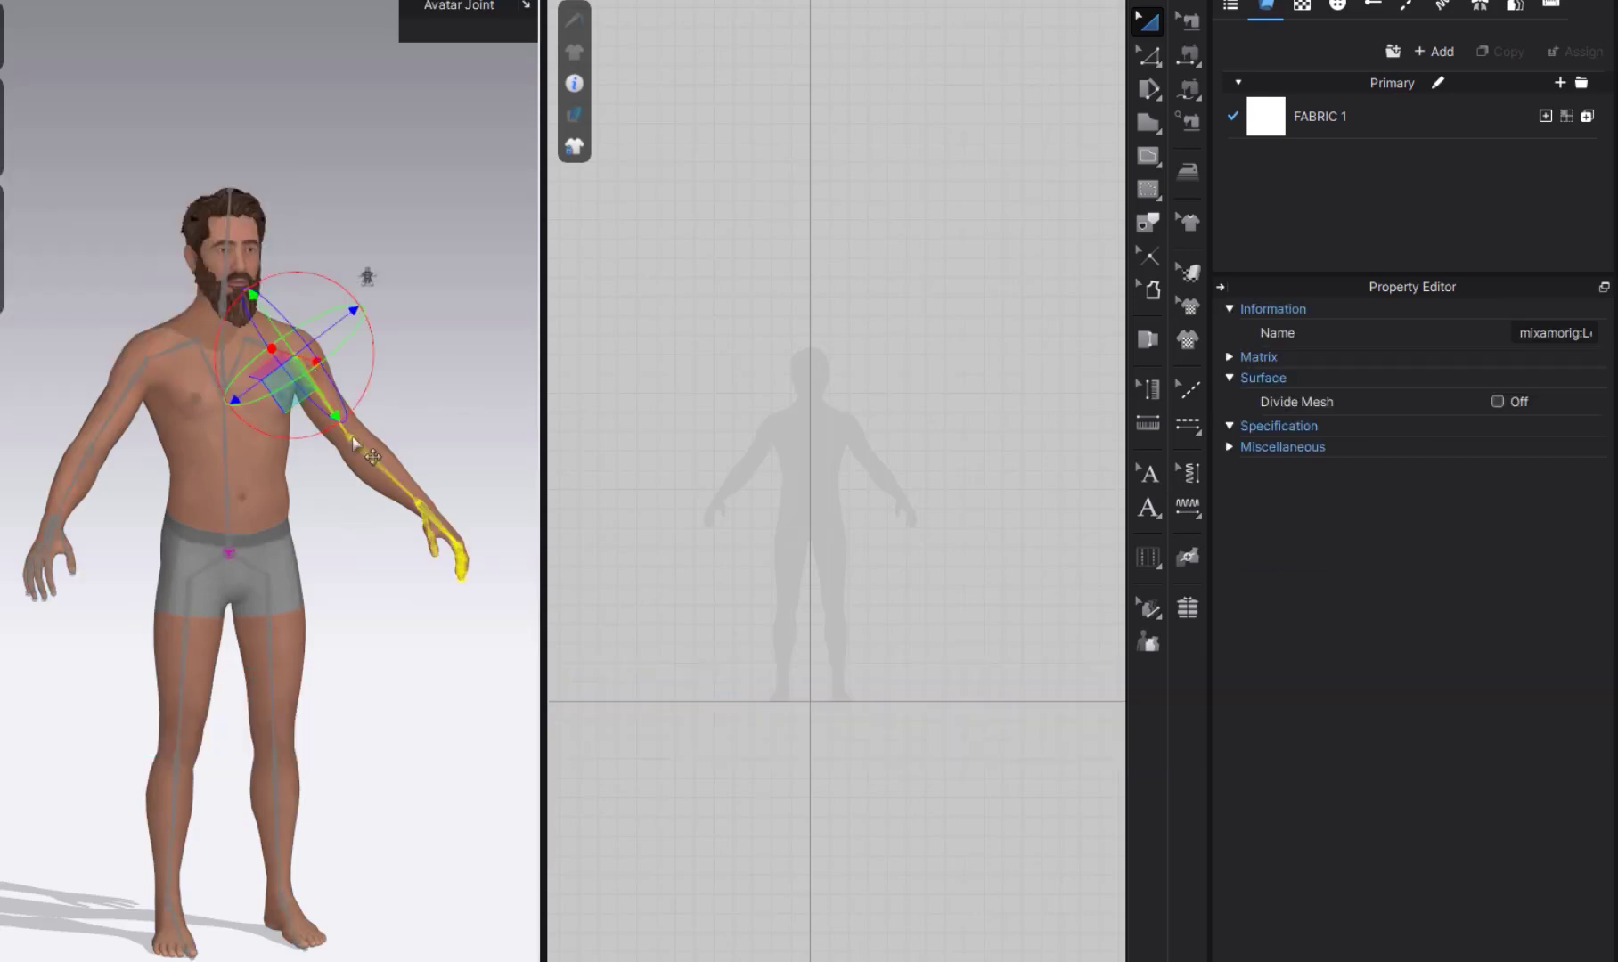
pyautogui.moveTo(377, 339)
pyautogui.mouseDown()
pyautogui.moveTo(373, 279)
pyautogui.moveTo(364, 340)
pyautogui.moveTo(370, 323)
pyautogui.mouseUp()
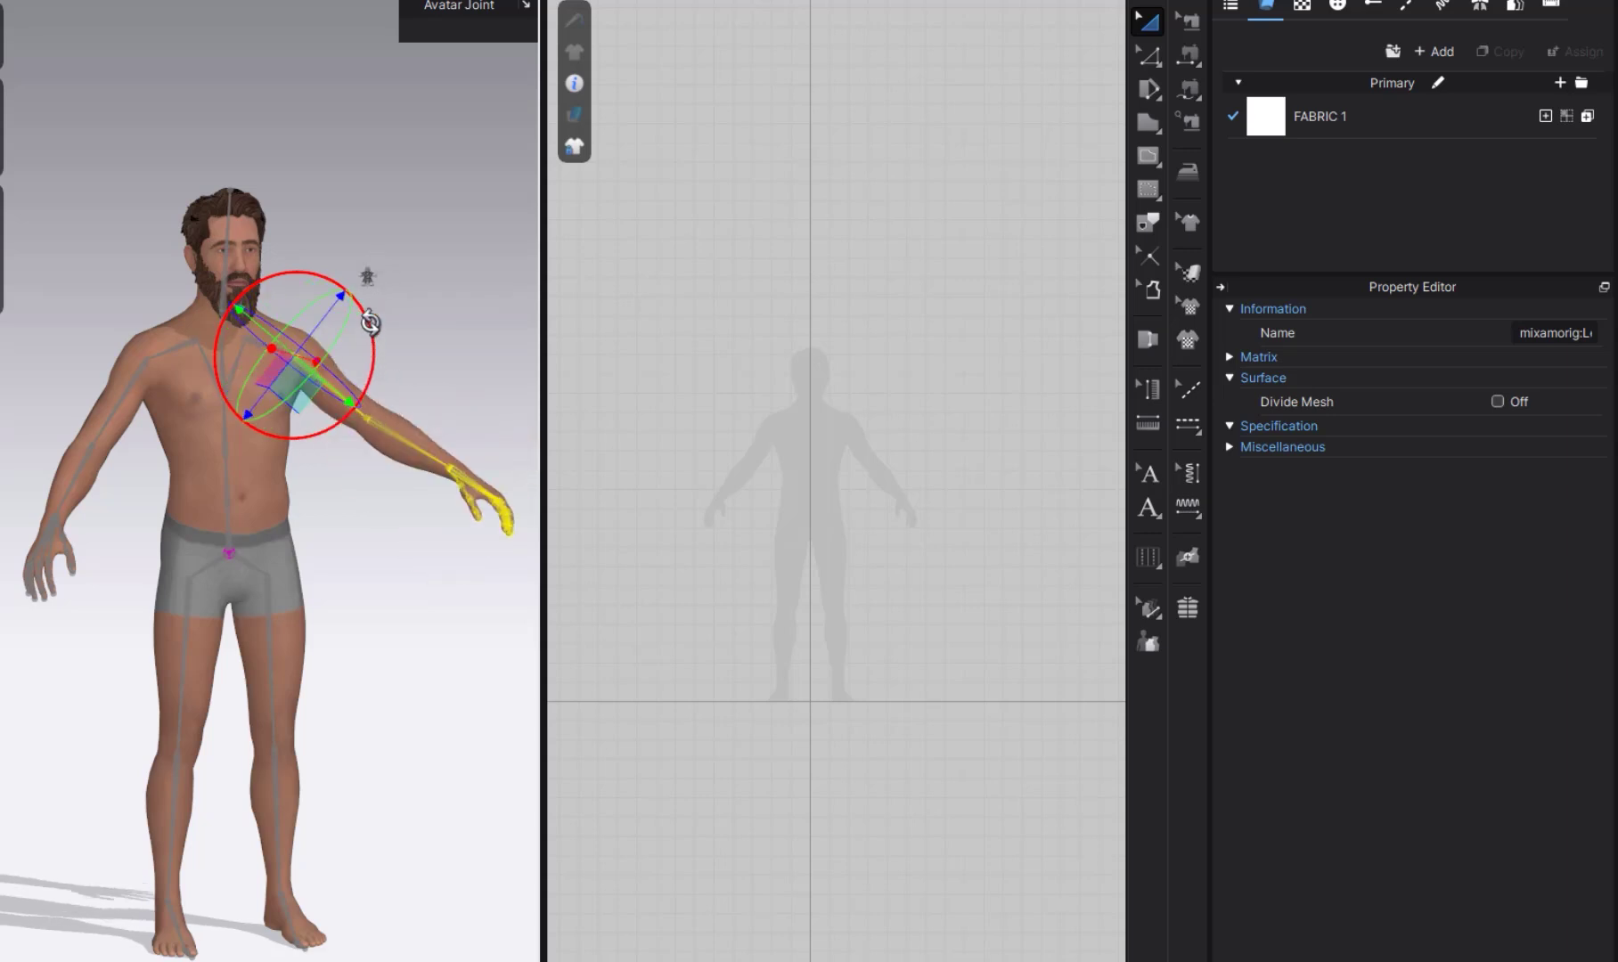
pyautogui.moveTo(399, 571); pyautogui.dragTo(361, 608, button='right')
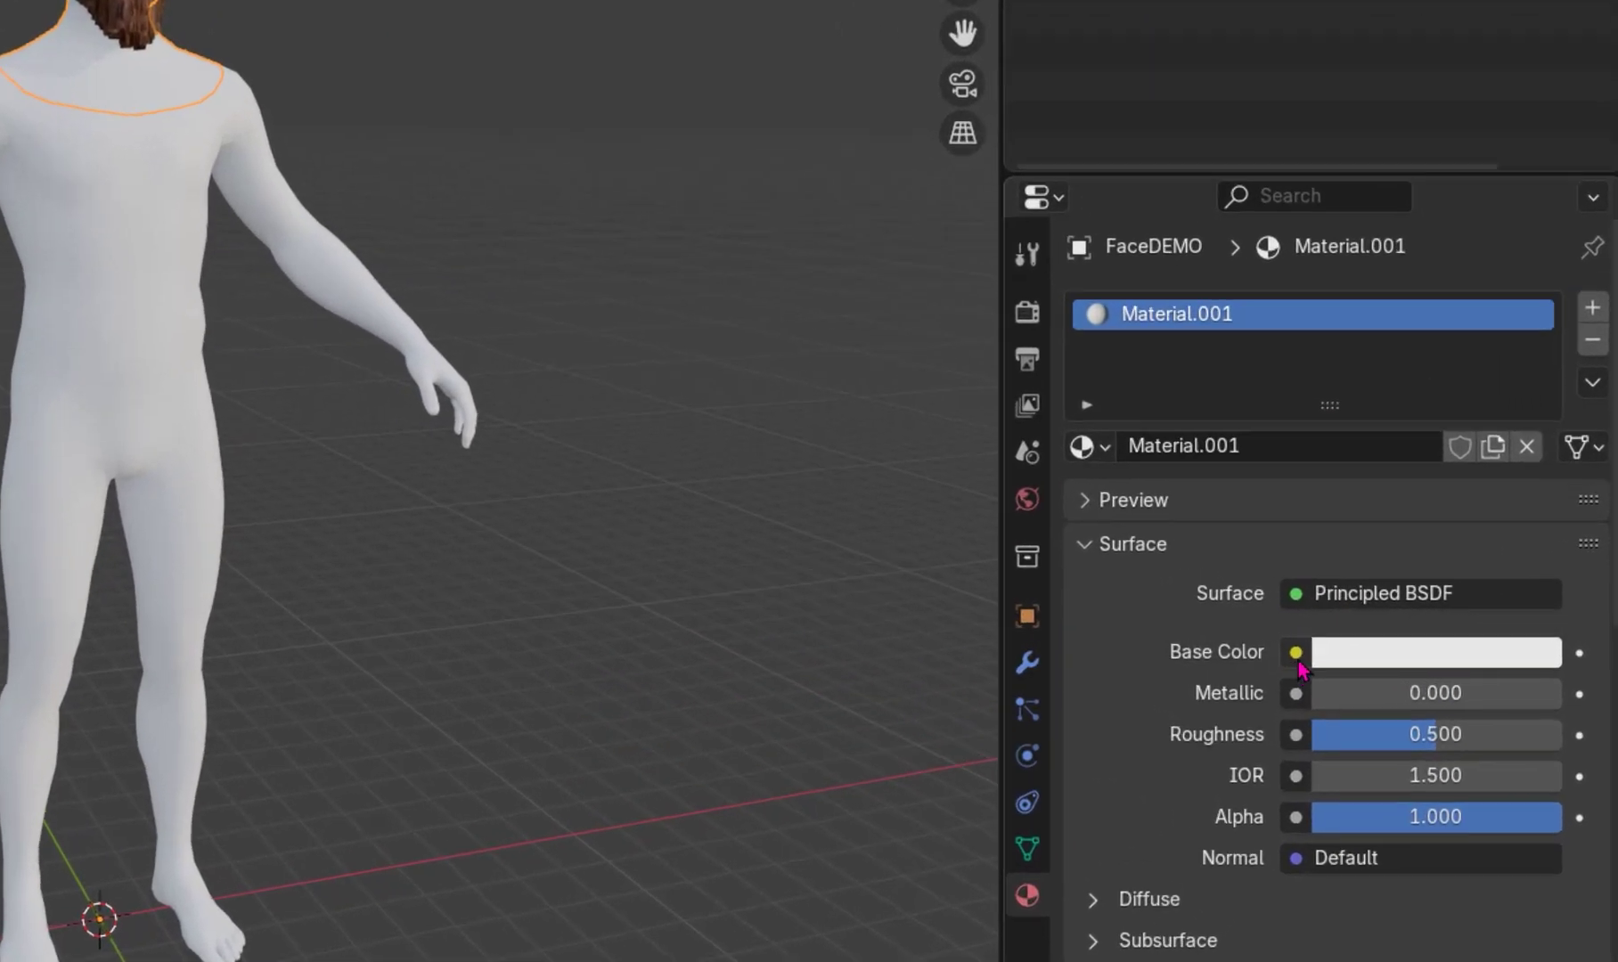
# In Blender, add an Image Texture to FaceDEMO's Material.001 base color and load T_HeadLOD5_BaseColor copy.png from the PNGs folder.
pyautogui.click(1414, 641)
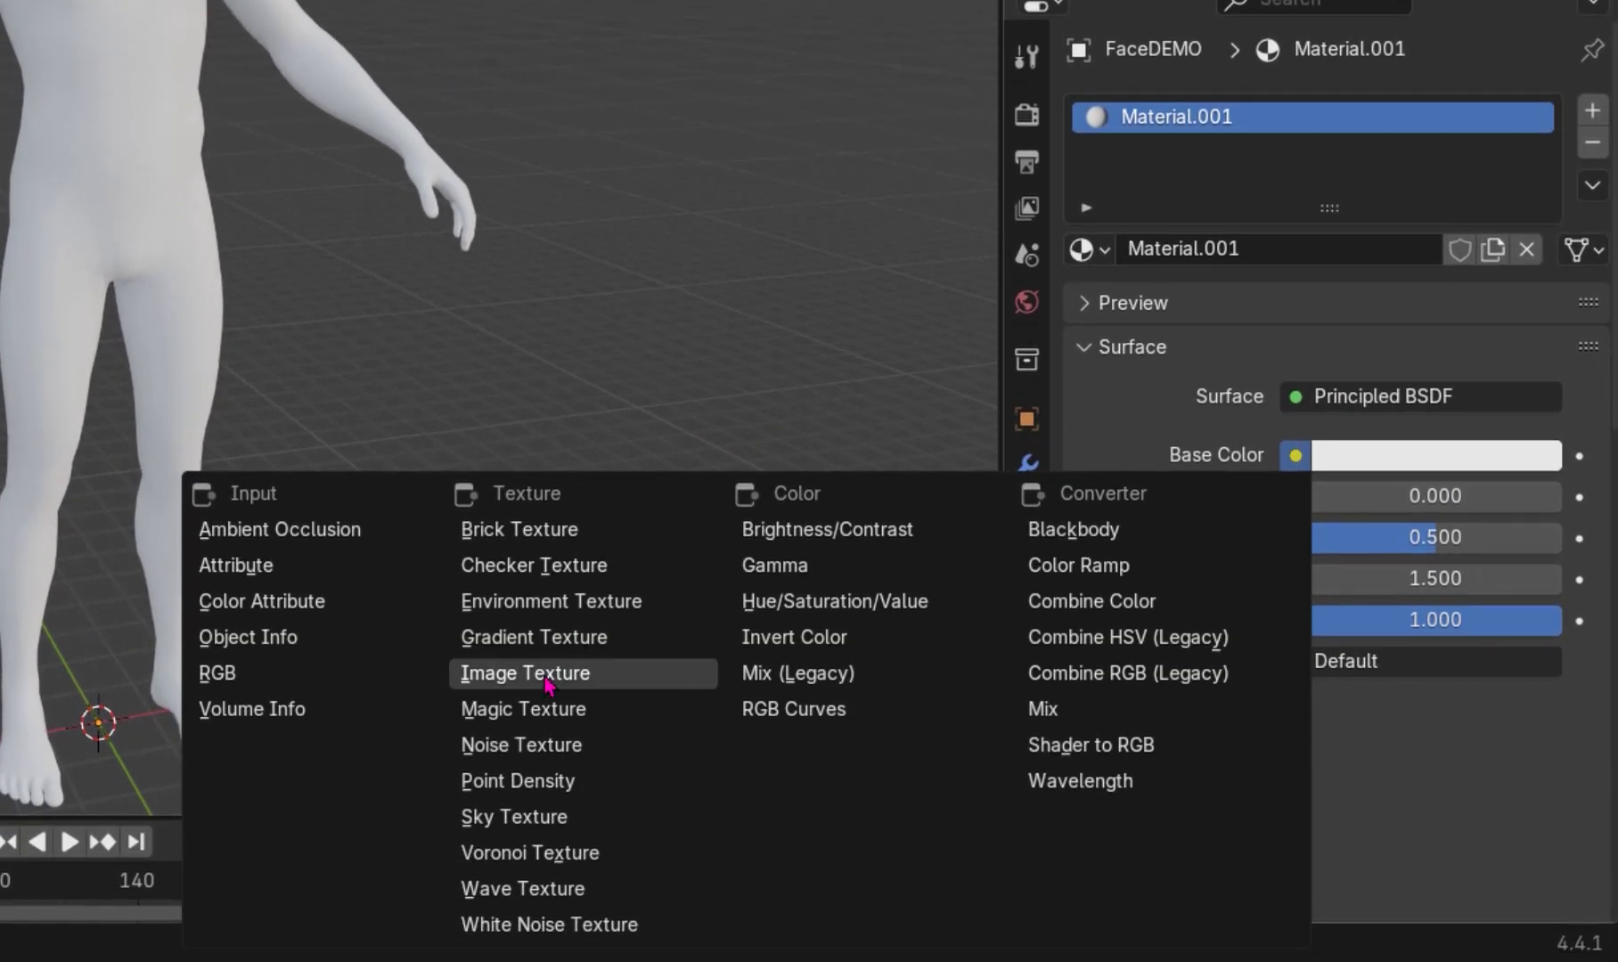
pyautogui.click(545, 876)
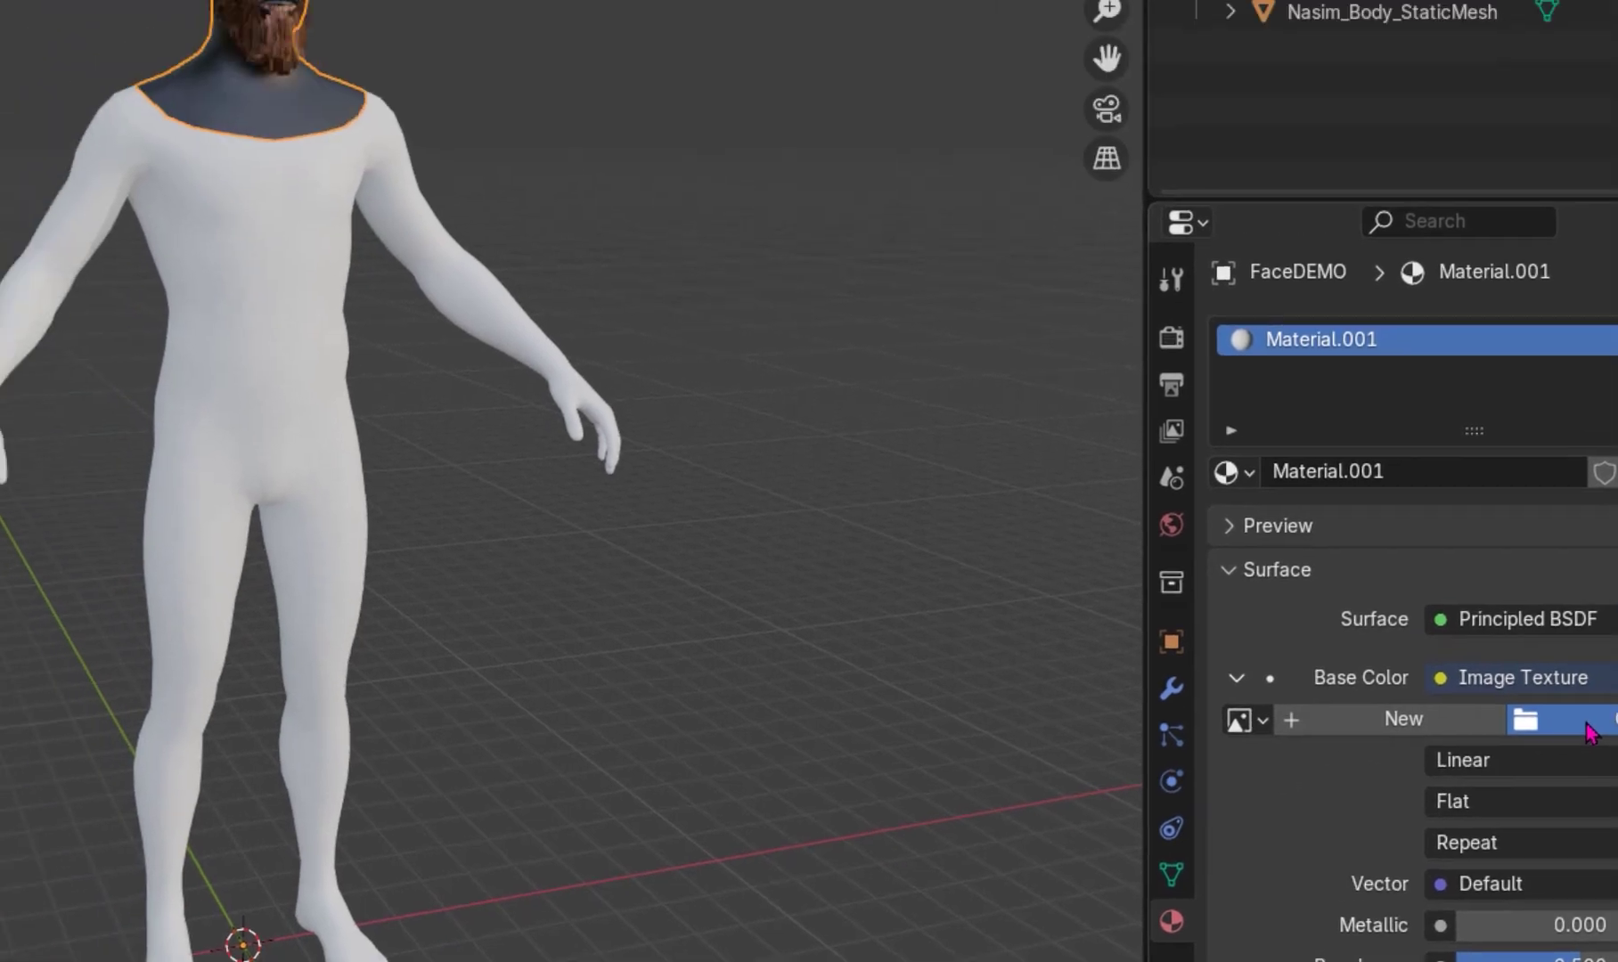
pyautogui.click(1445, 510)
pyautogui.doubleClick(359, 339)
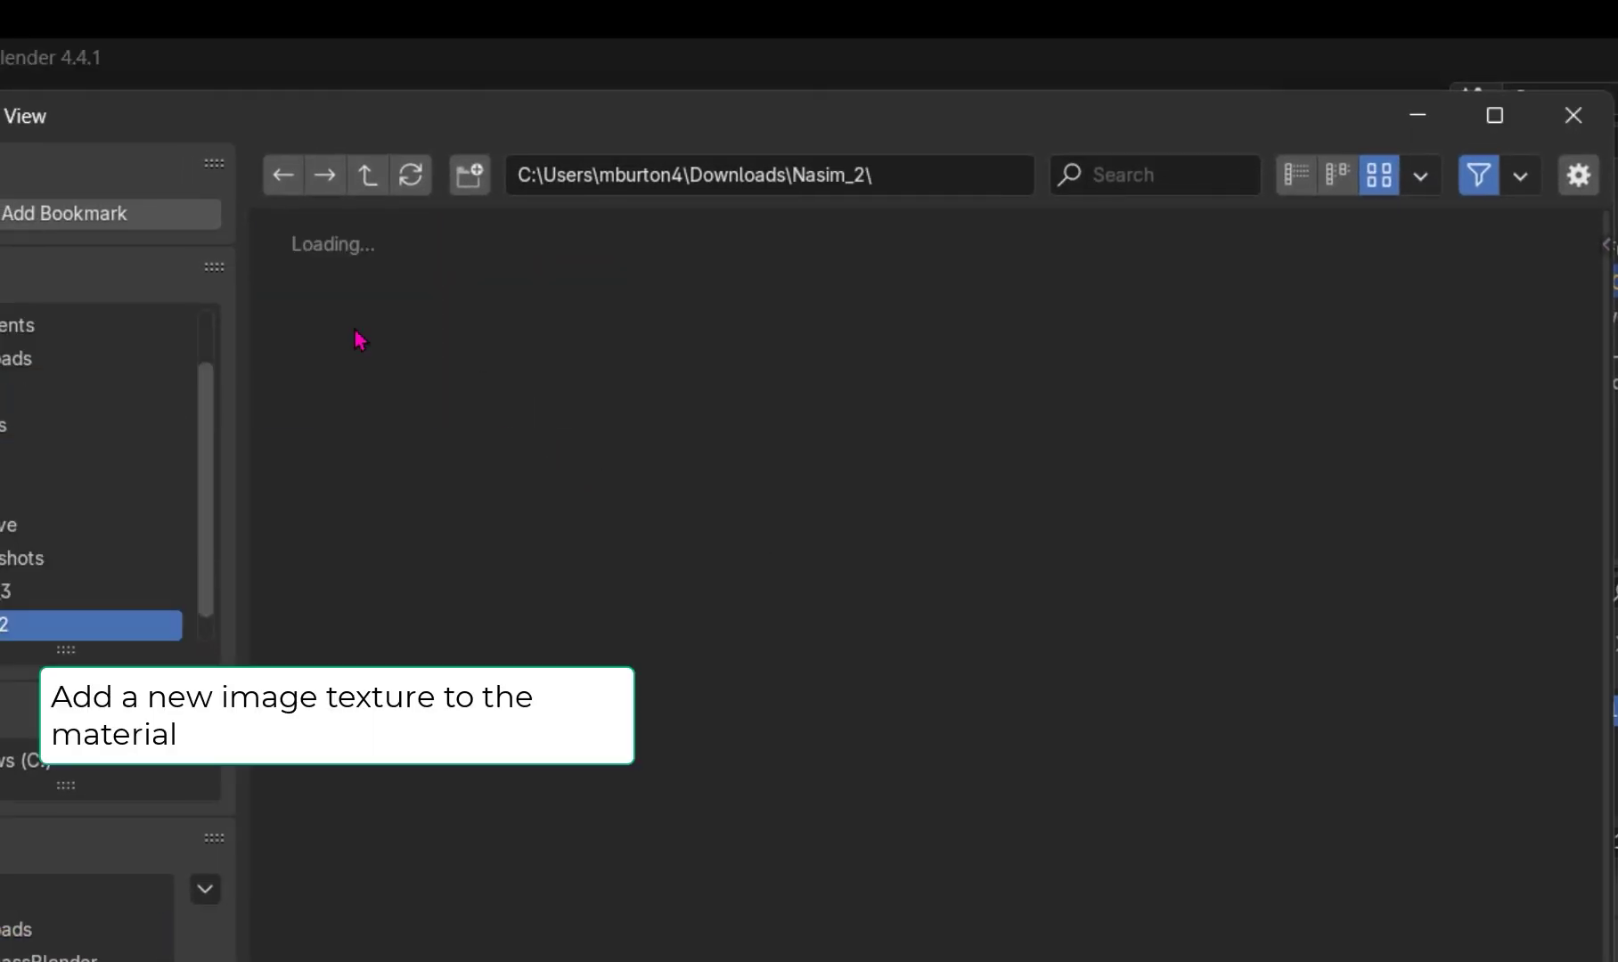
pyautogui.doubleClick(354, 336)
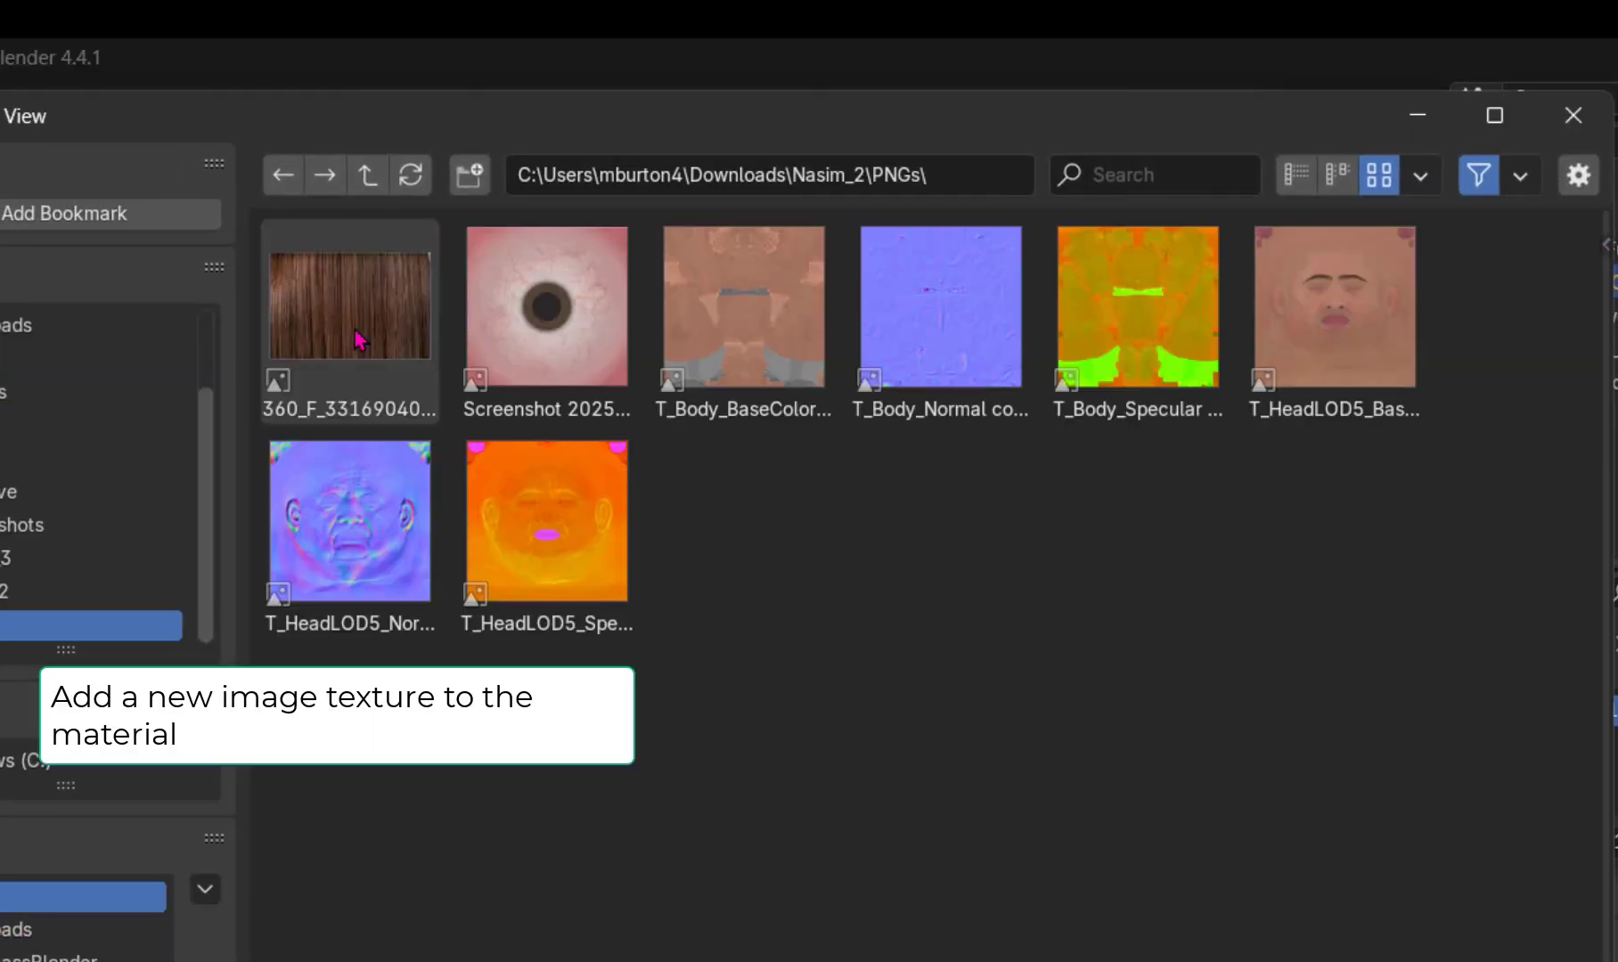
pyautogui.doubleClick(1298, 335)
# Switch to the Shading workspace and duplicate Material.001's base color image texture node, placing the copy below the original.
pyautogui.scroll(3, 374, 715)
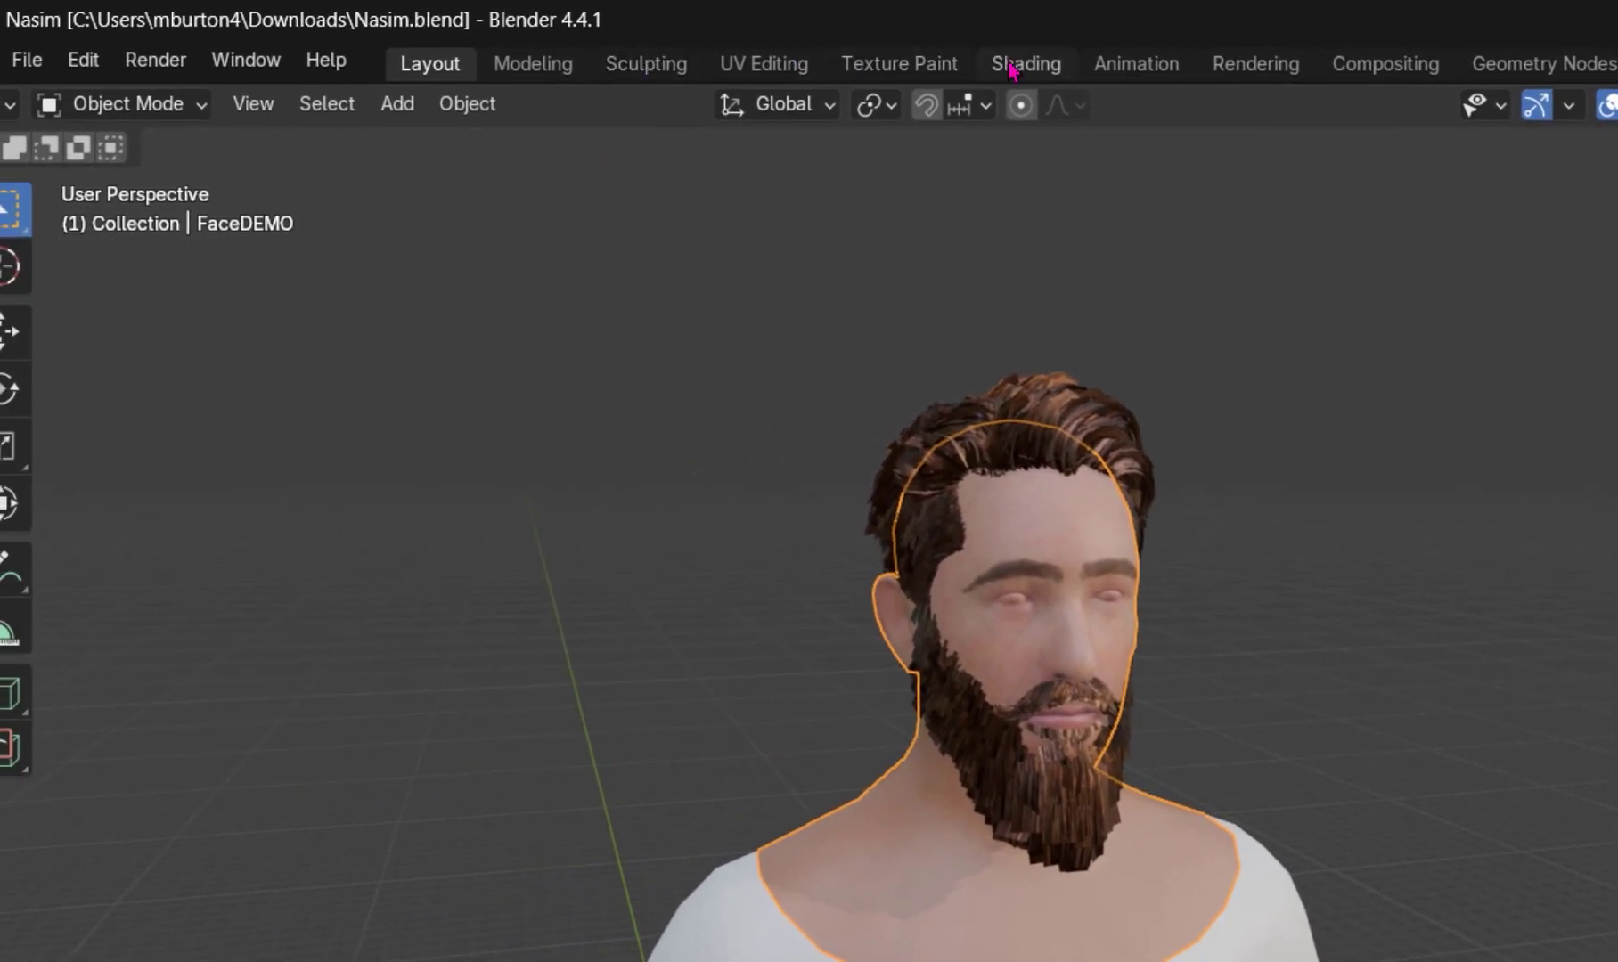
pyautogui.click(1013, 70)
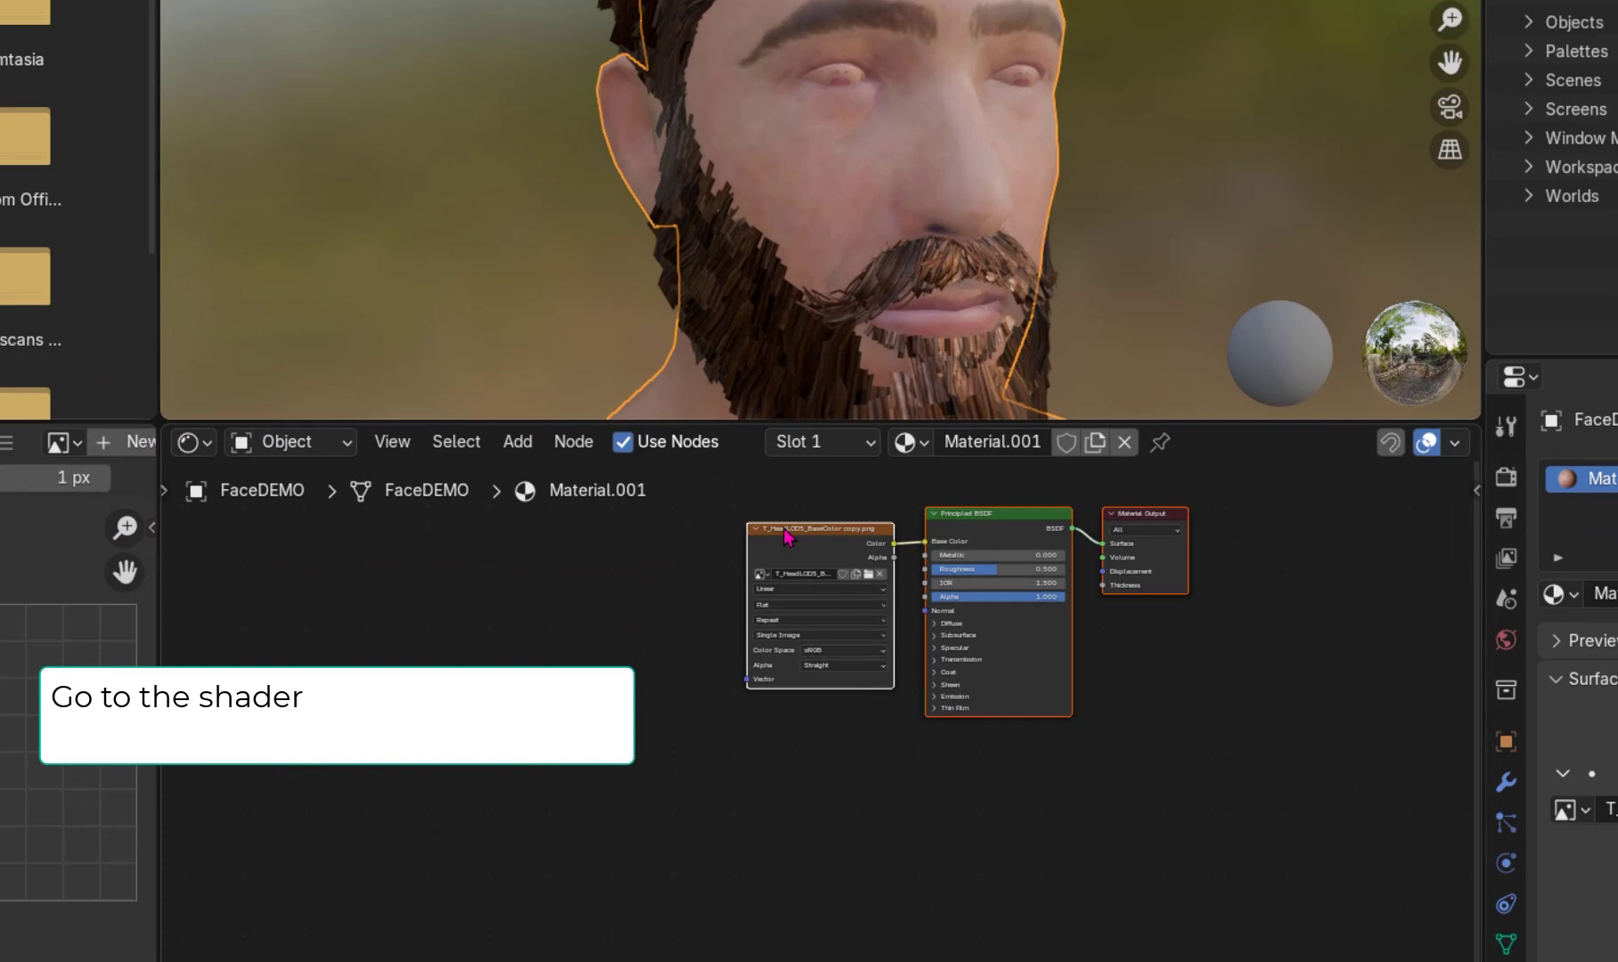
pyautogui.click(788, 535)
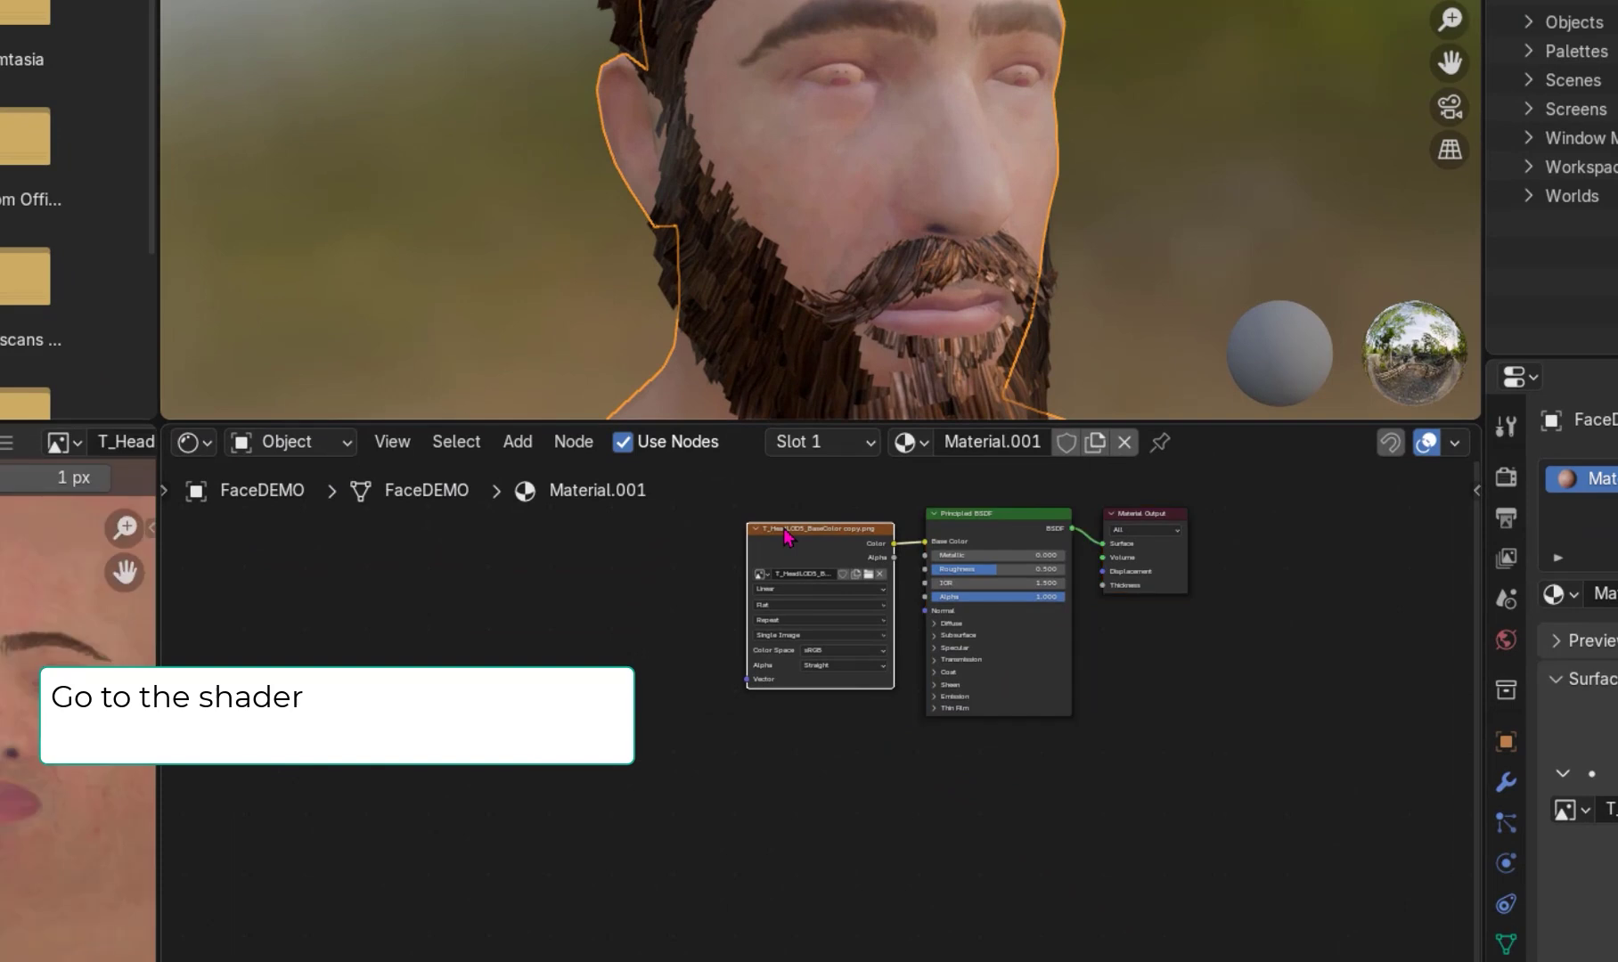
pyautogui.hotkey('shift', 'd')
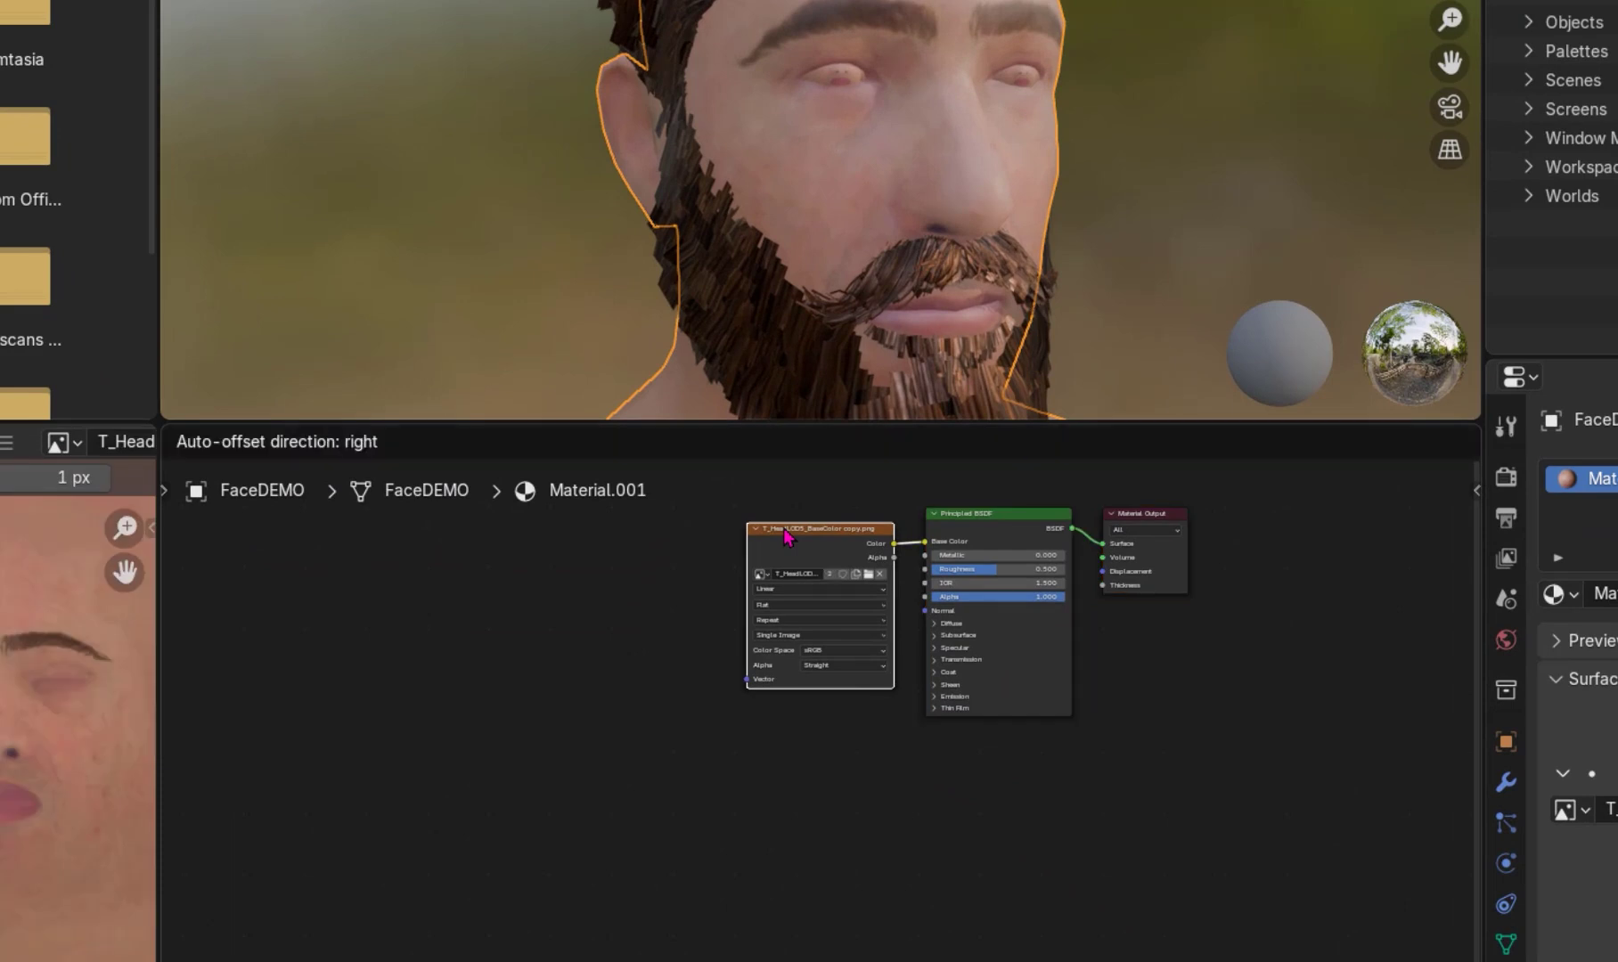
pyautogui.click(638, 725)
# Load T_HeadLOD5_Specular copy.png into the duplicated image texture node and set its color space to Non-Color.
pyautogui.scroll(3, 682, 780)
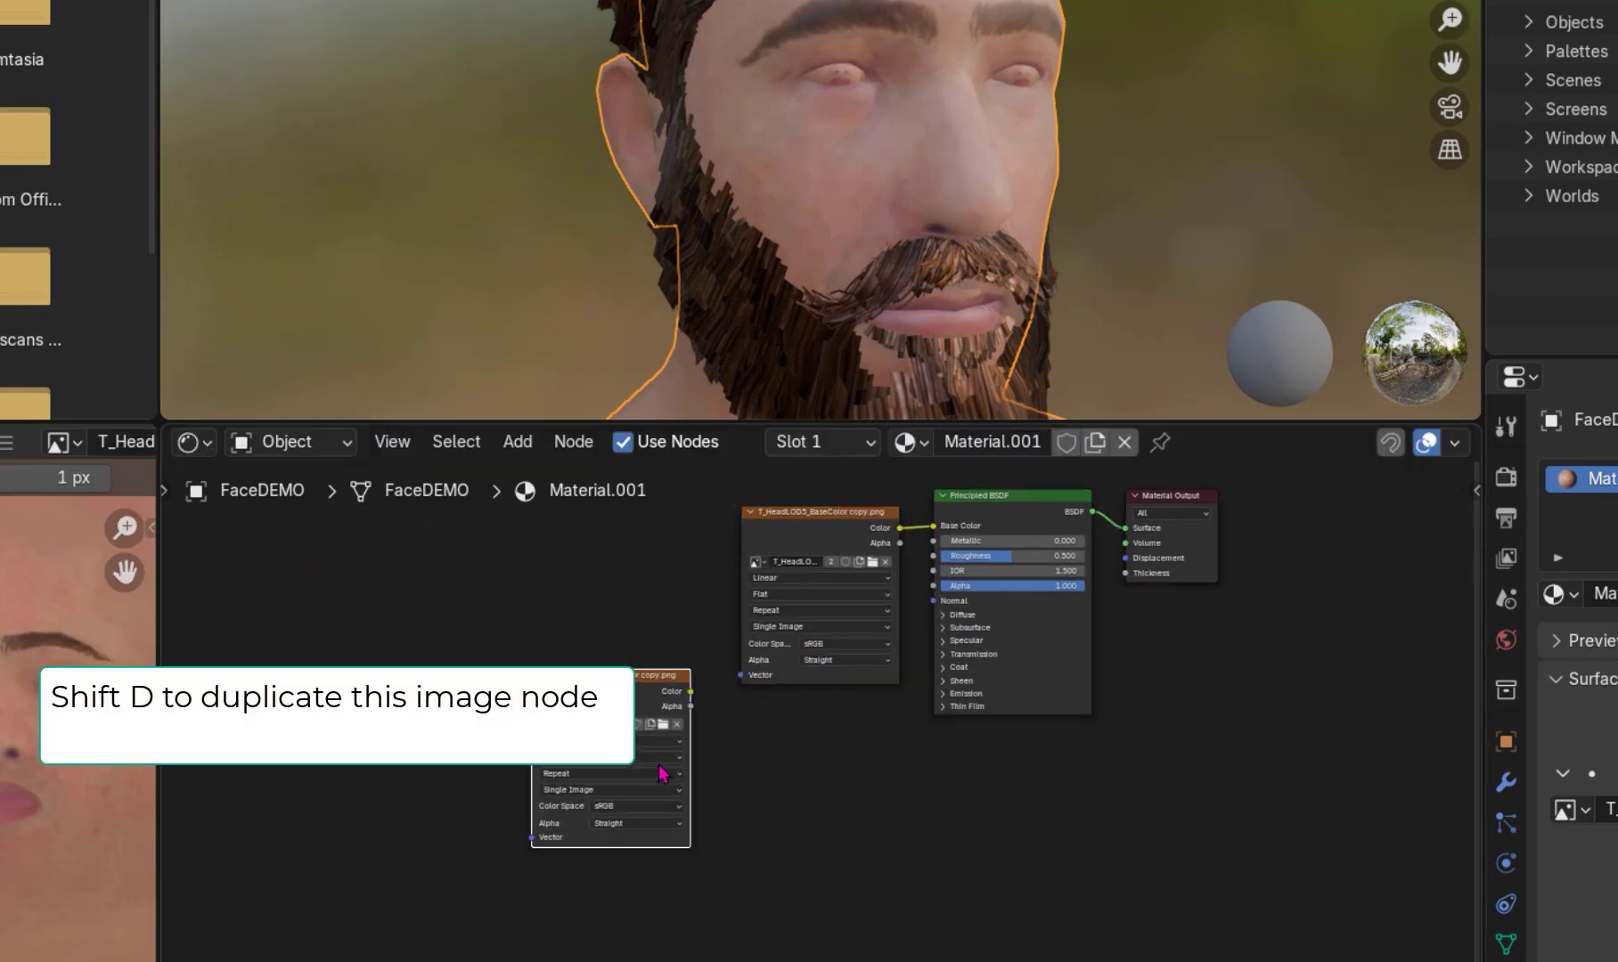
pyautogui.moveTo(682, 781); pyautogui.dragTo(982, 768, button='middle')
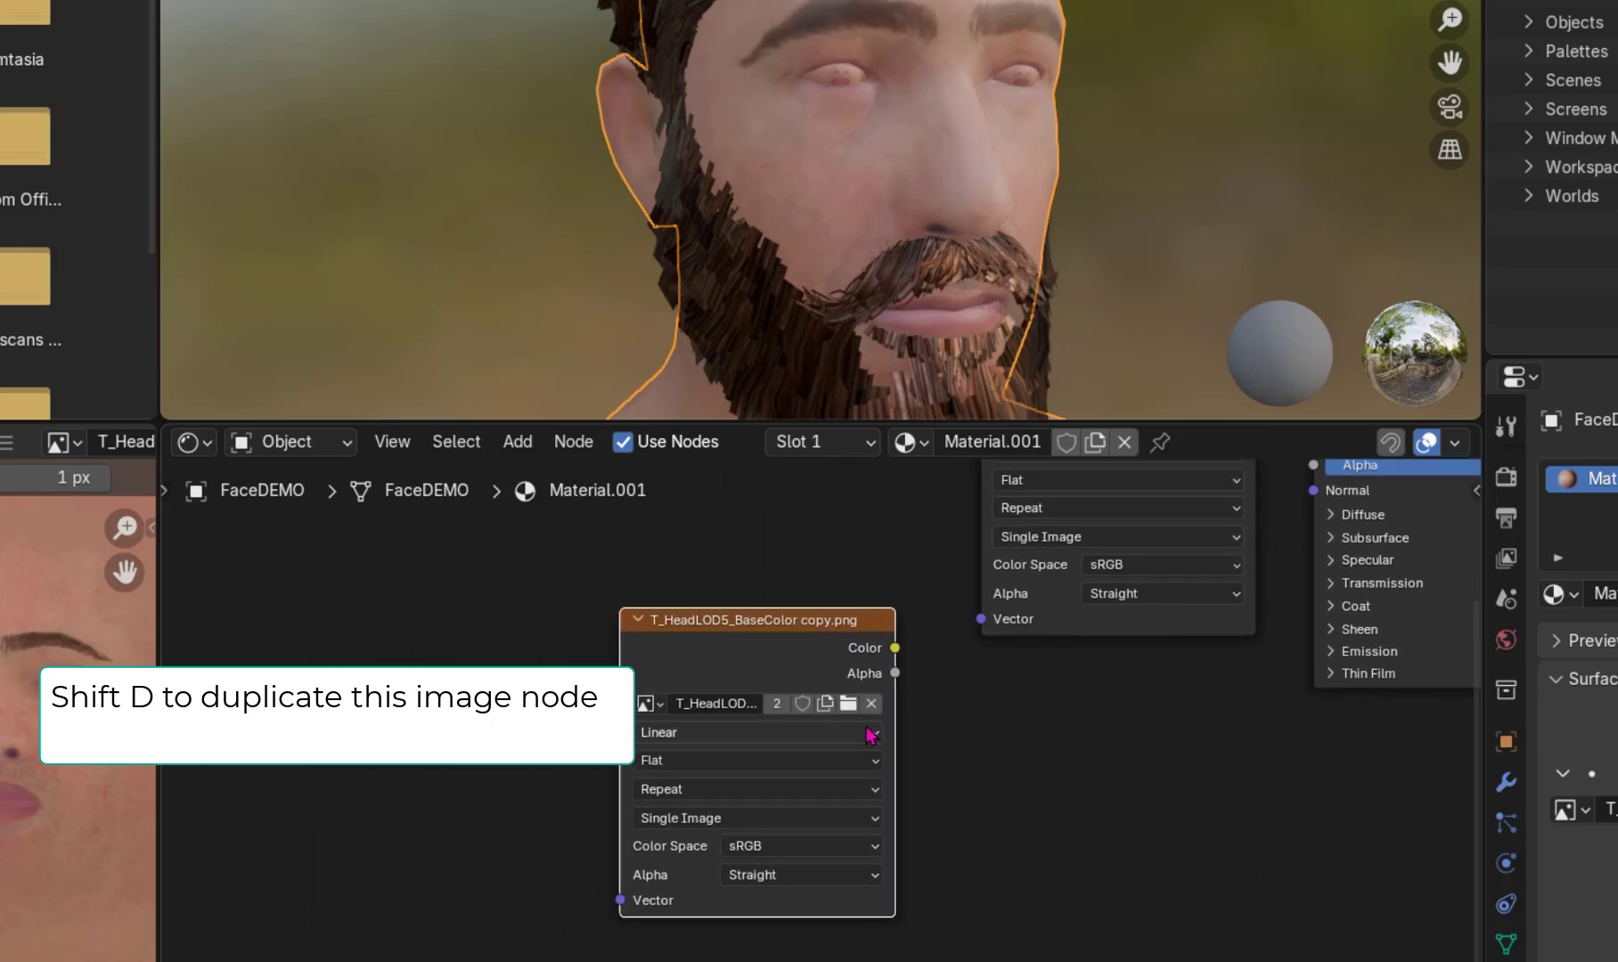
pyautogui.click(849, 707)
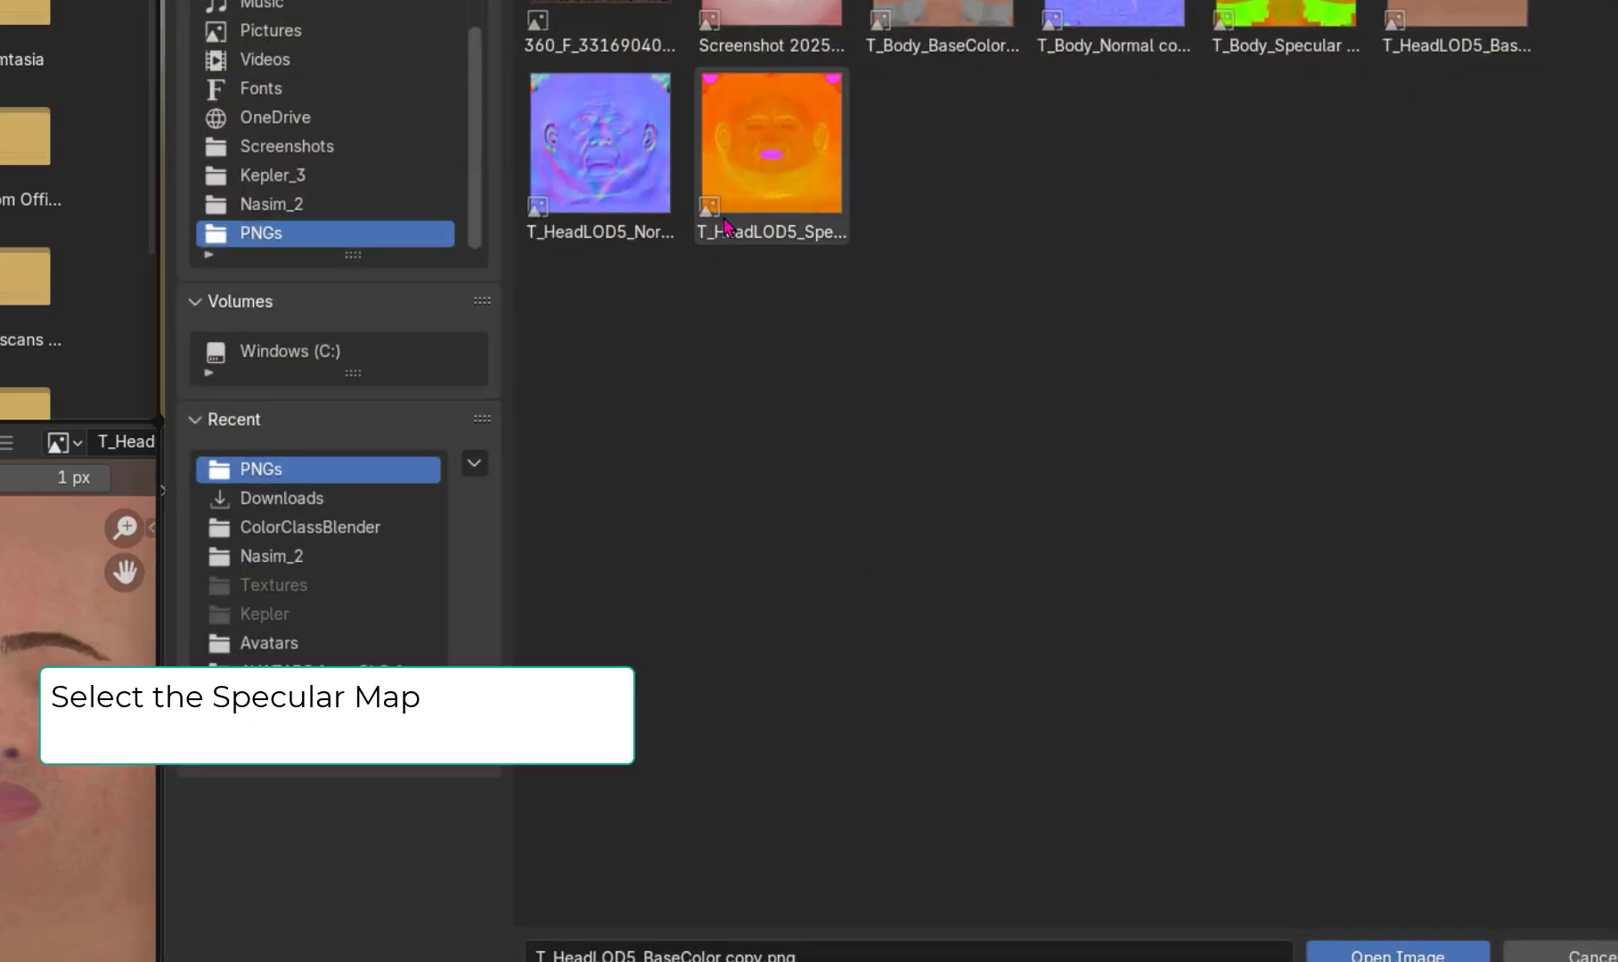
pyautogui.doubleClick(788, 181)
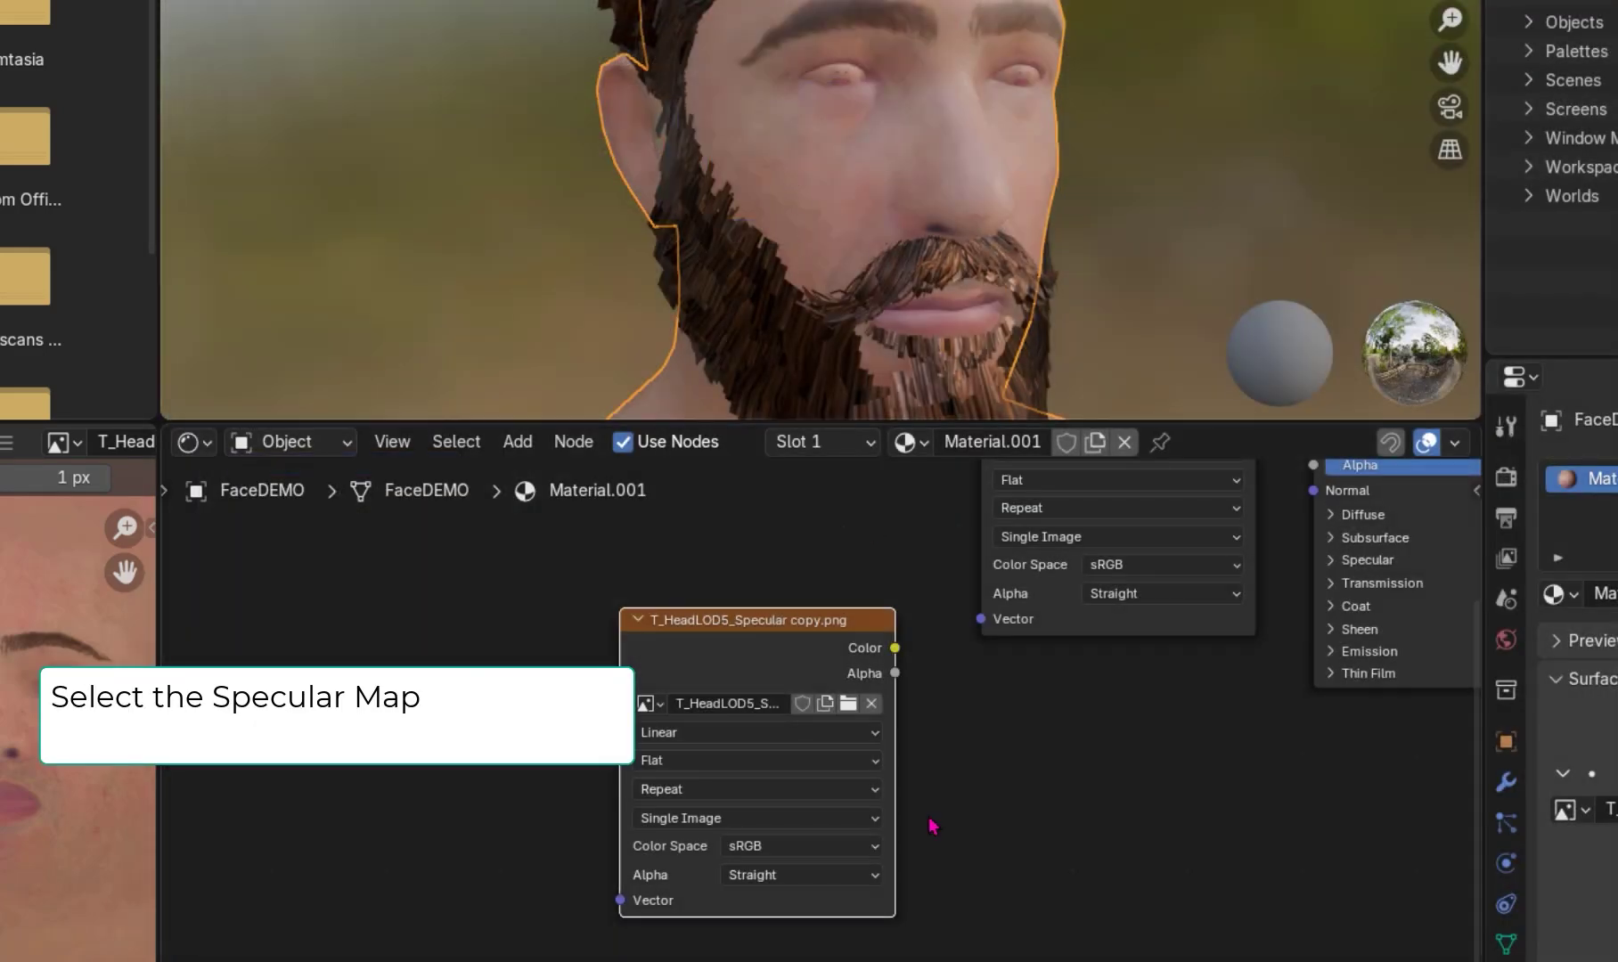
pyautogui.click(853, 847)
pyautogui.click(1010, 729)
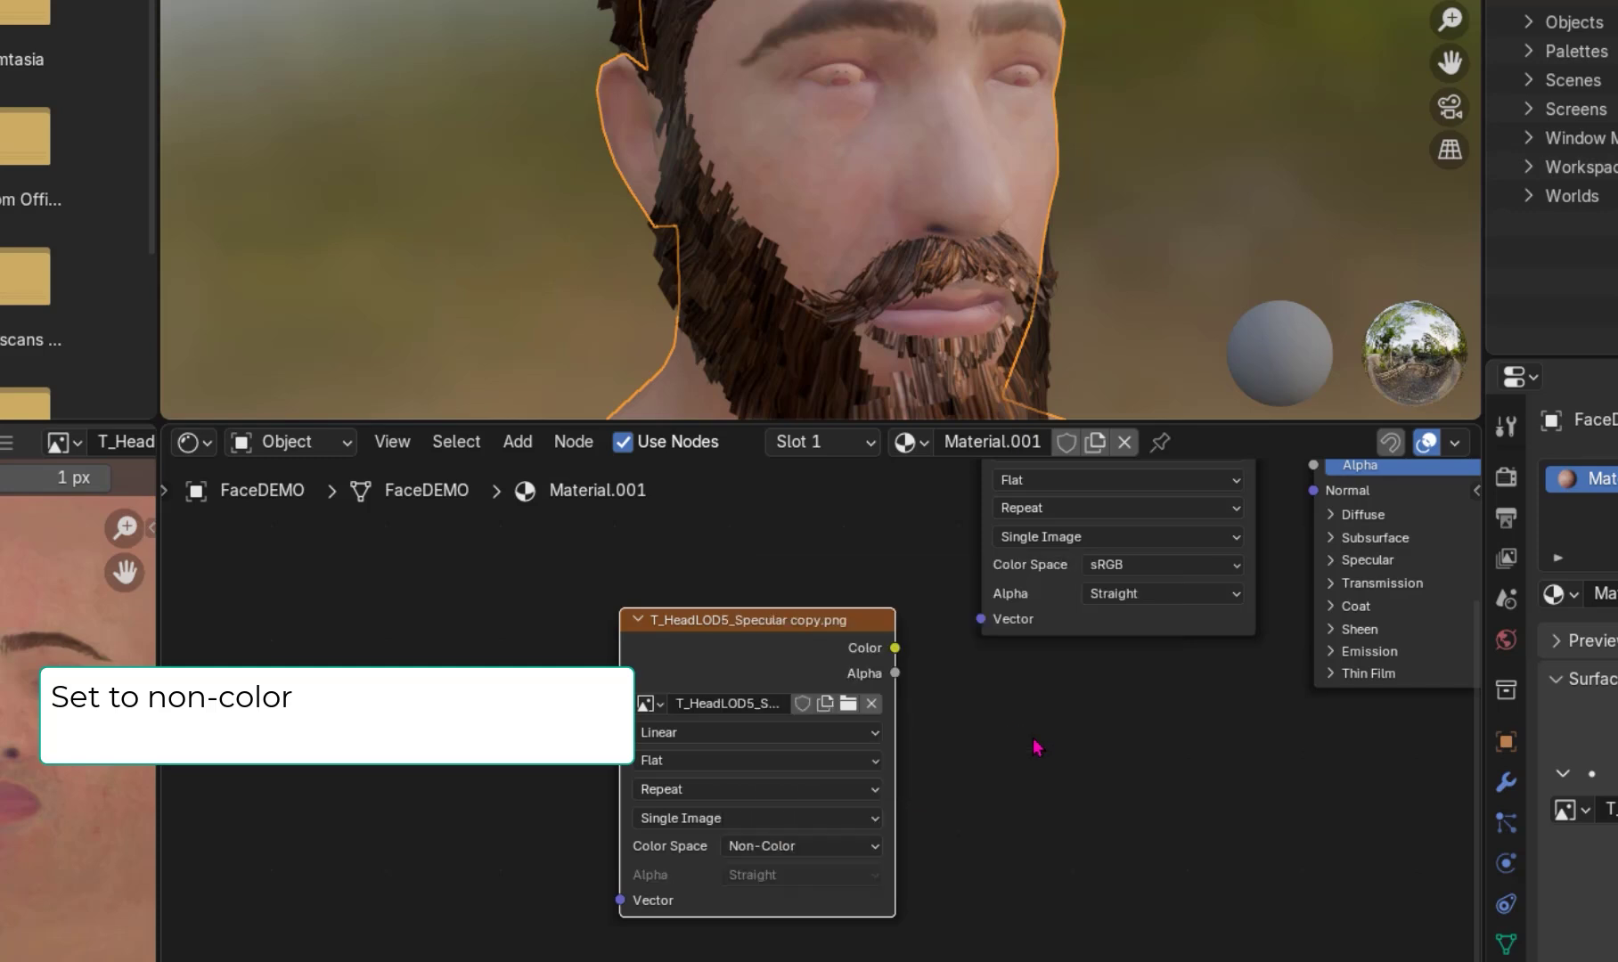
# Expand the Principled BSDF's Specular settings and connect the specular texture's Color output to the Tint input.
pyautogui.moveTo(1116, 802); pyautogui.dragTo(918, 878, button='middle')
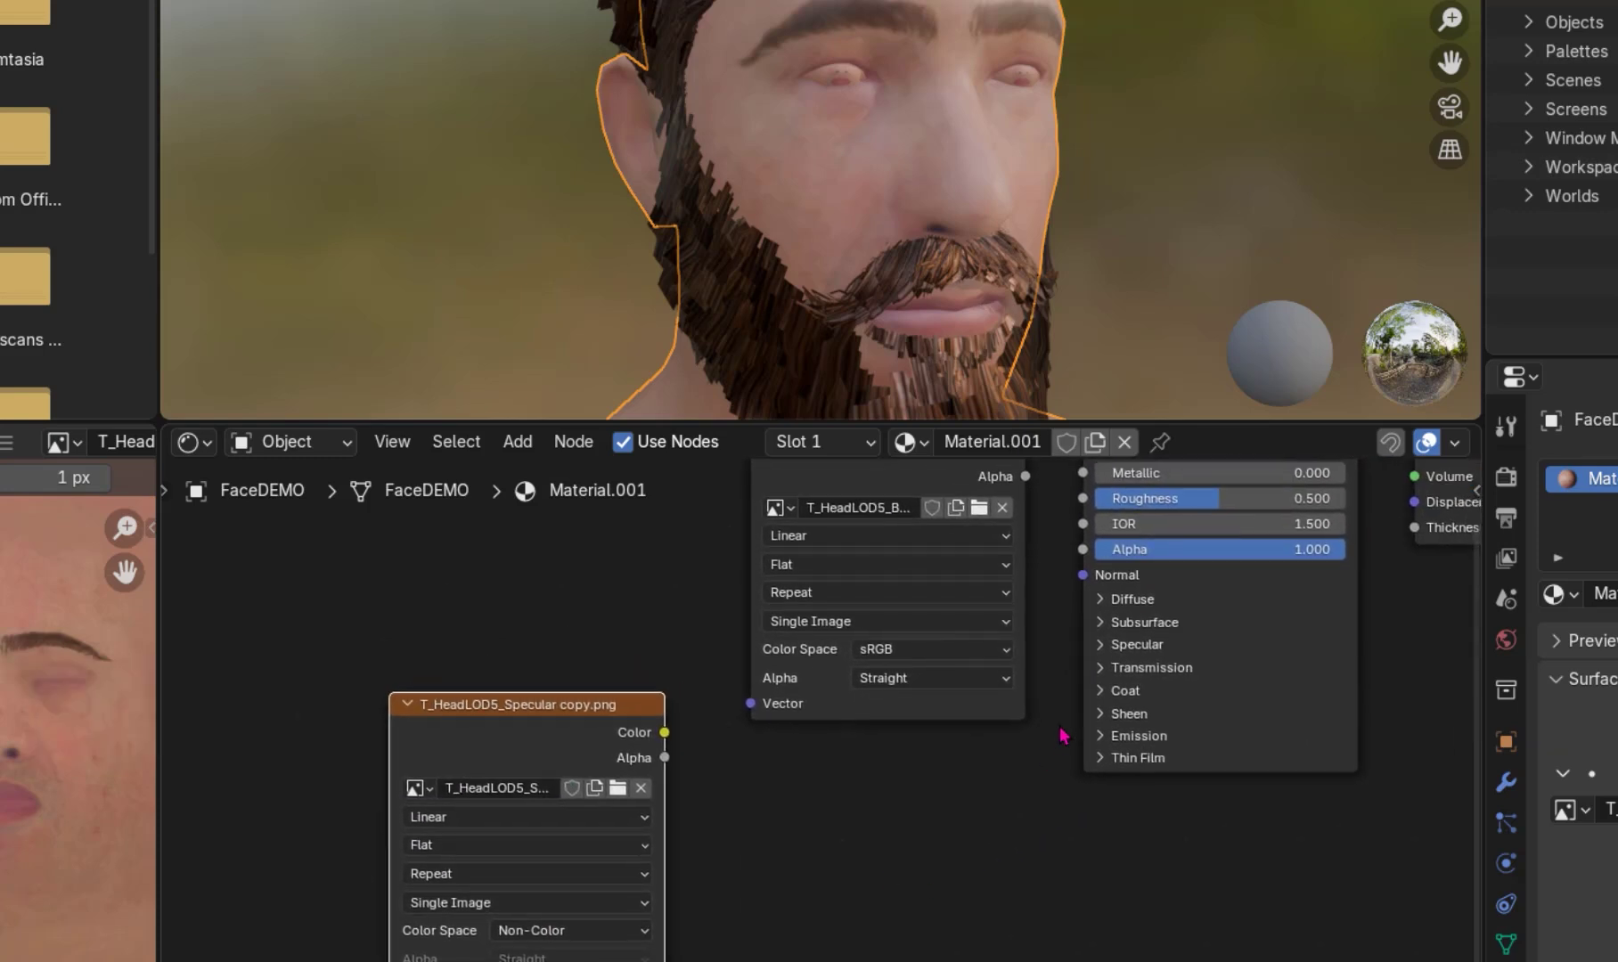
pyautogui.click(1100, 646)
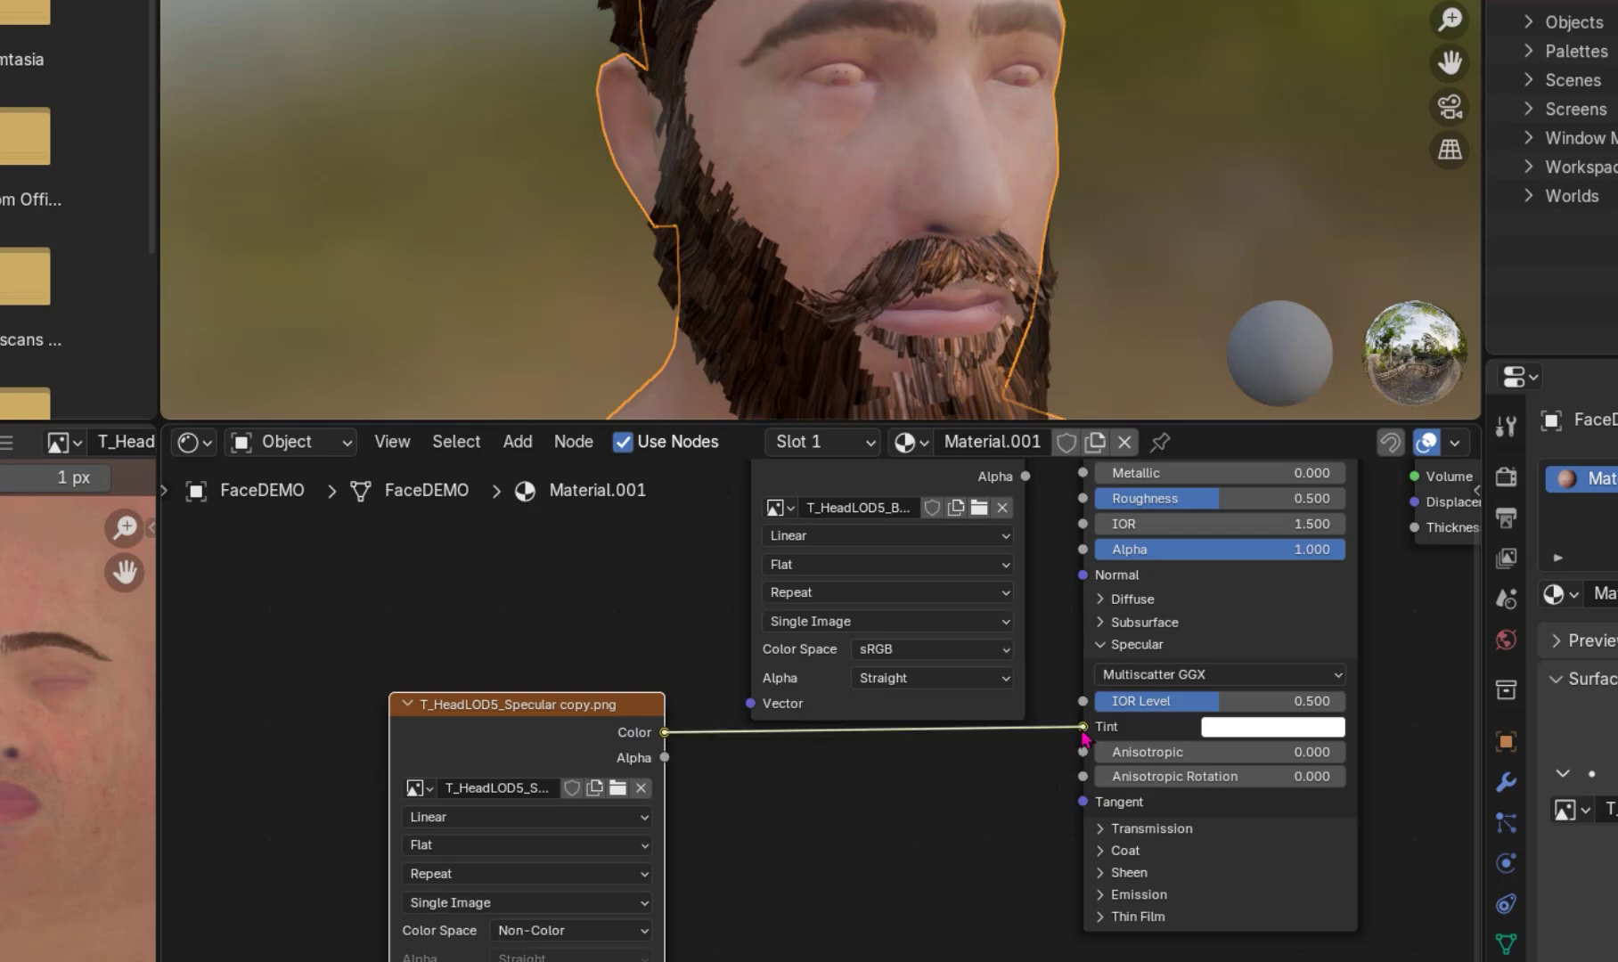
pyautogui.moveTo(1082, 735); pyautogui.dragTo(1083, 729)
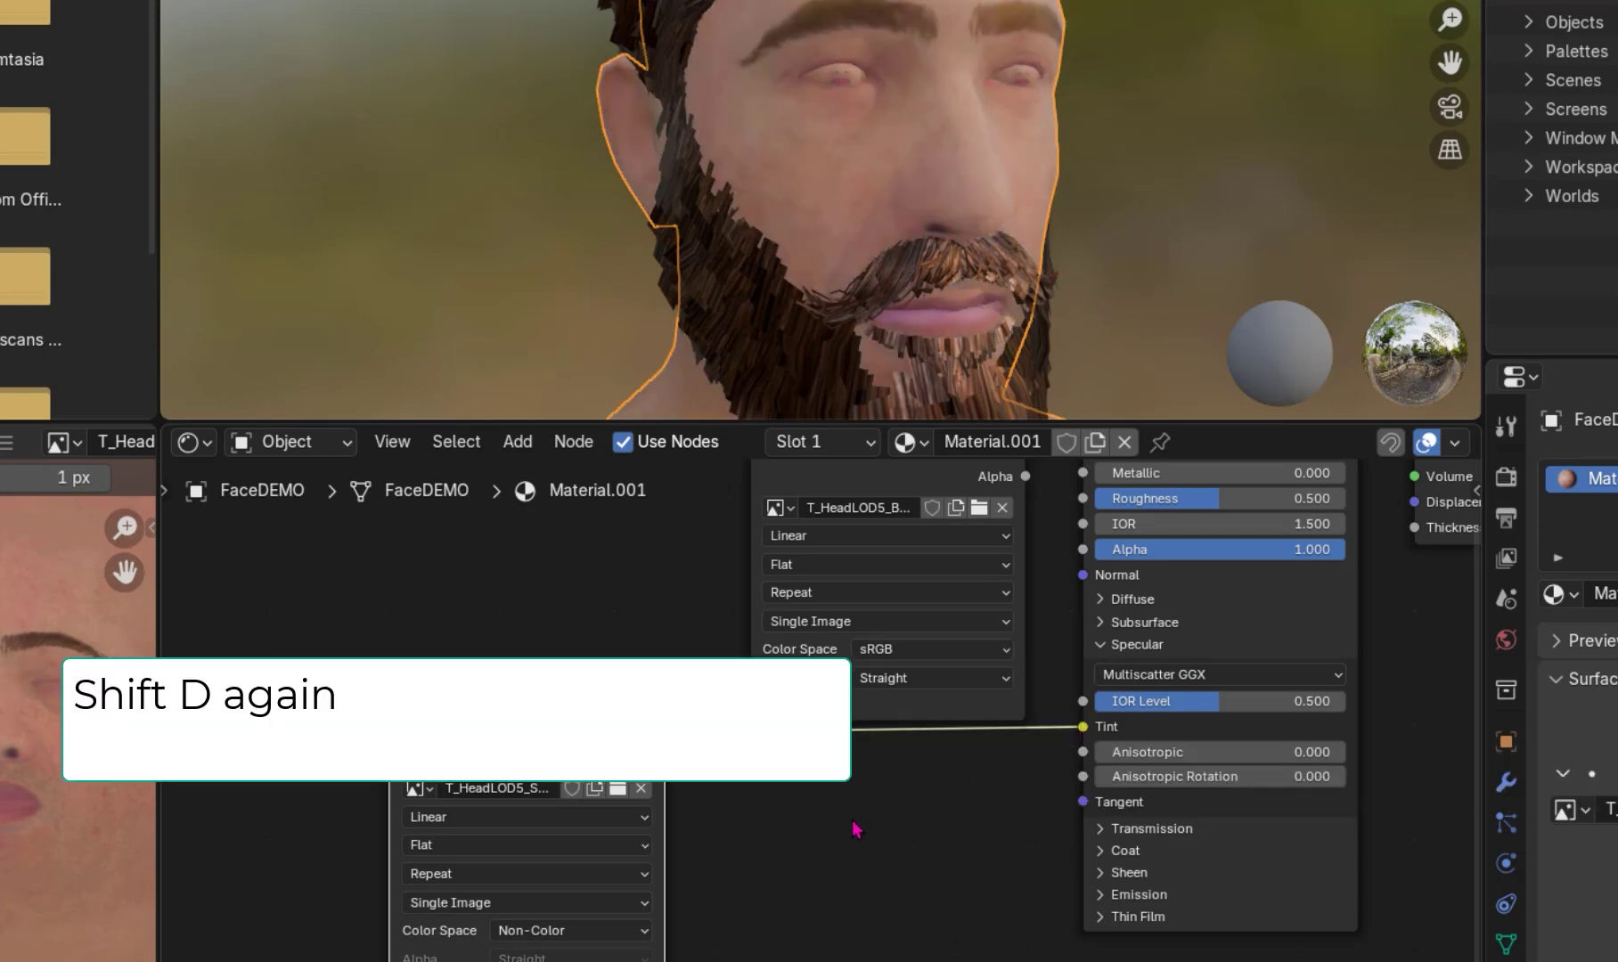
# Duplicate the specular image texture node and place the copy below it.
pyautogui.scroll(-1, 857, 832)
pyautogui.scroll(-2, 857, 831)
pyautogui.moveTo(856, 842); pyautogui.dragTo(972, 697, button='middle')
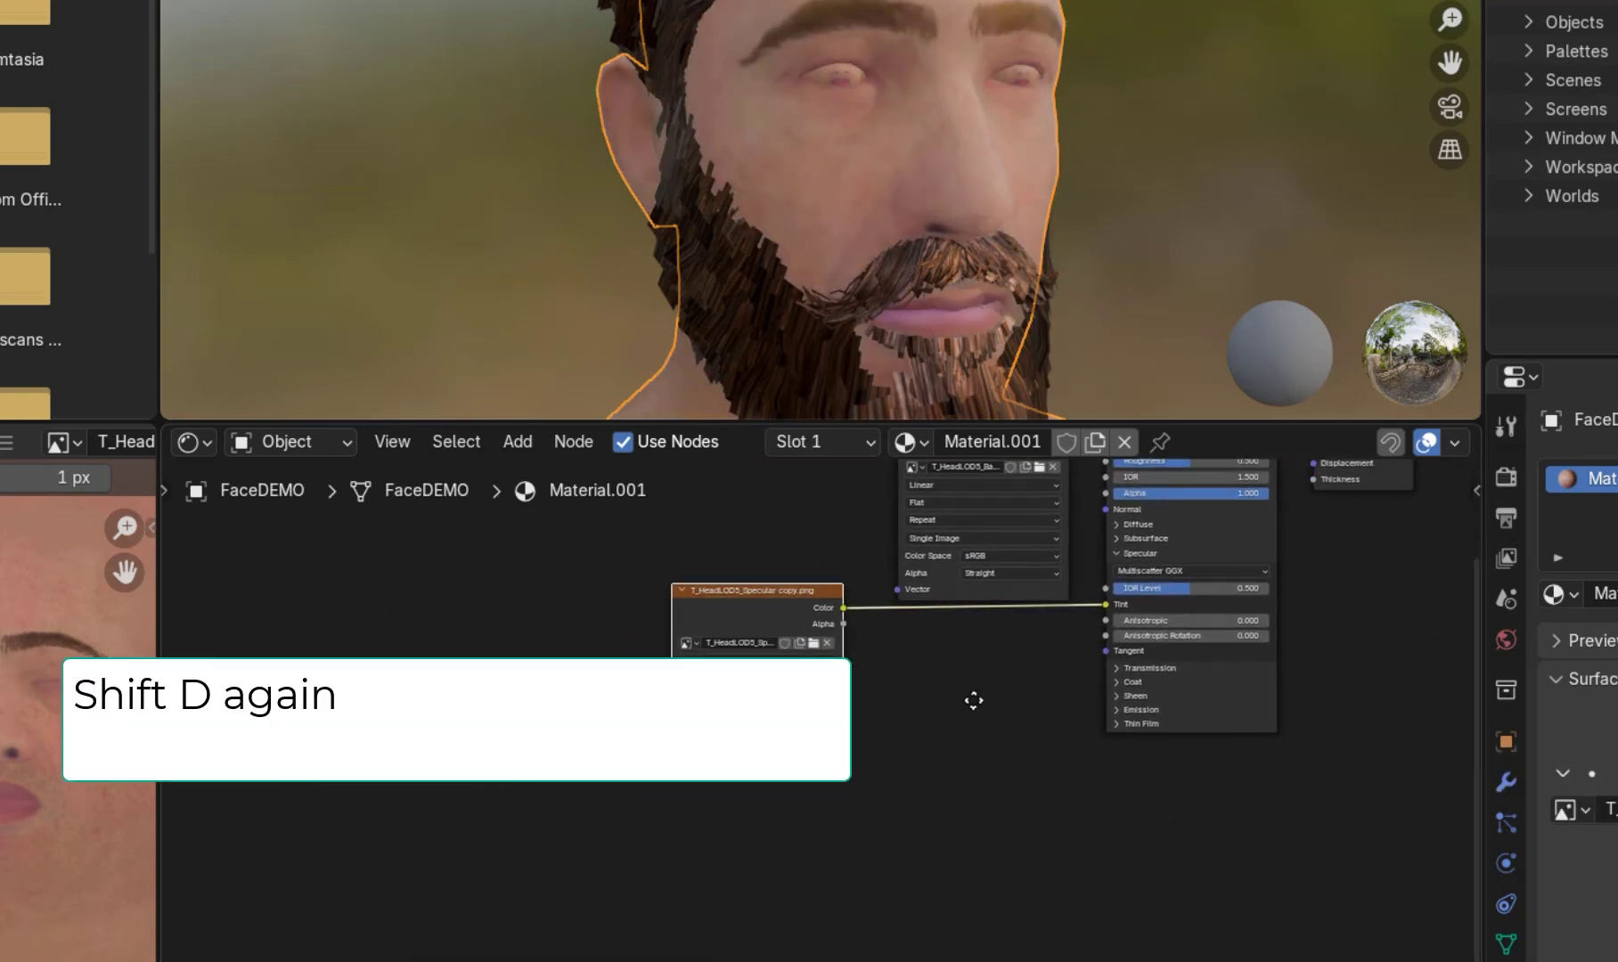
pyautogui.click(762, 604)
pyautogui.hotkey('shift', 'd')
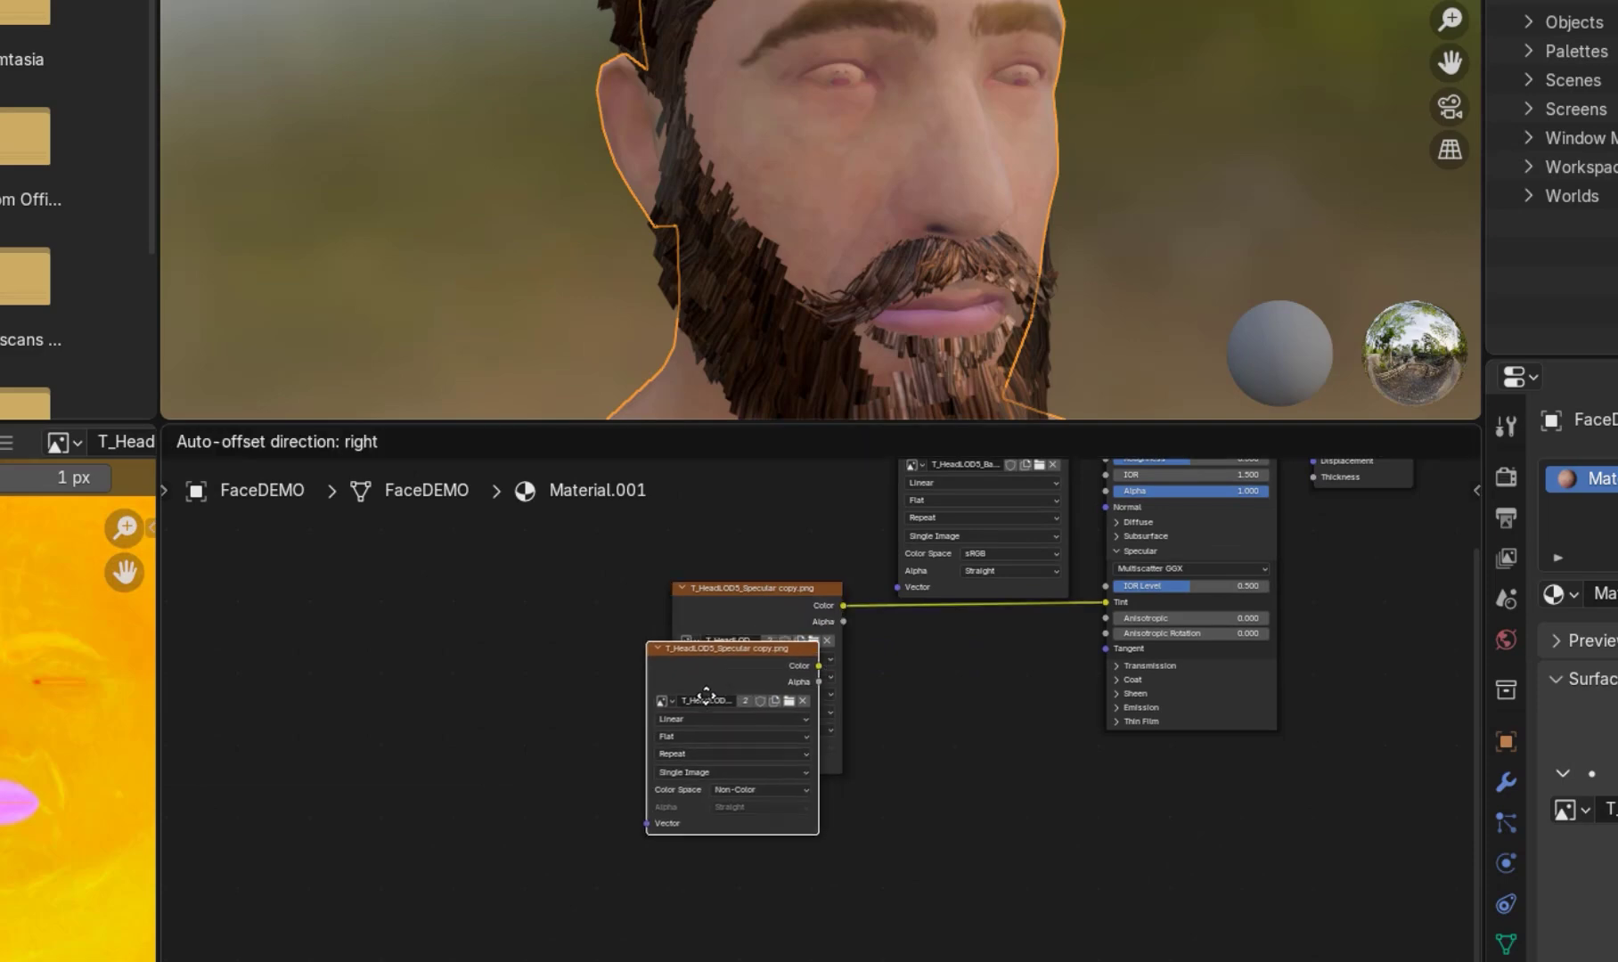
pyautogui.click(784, 834)
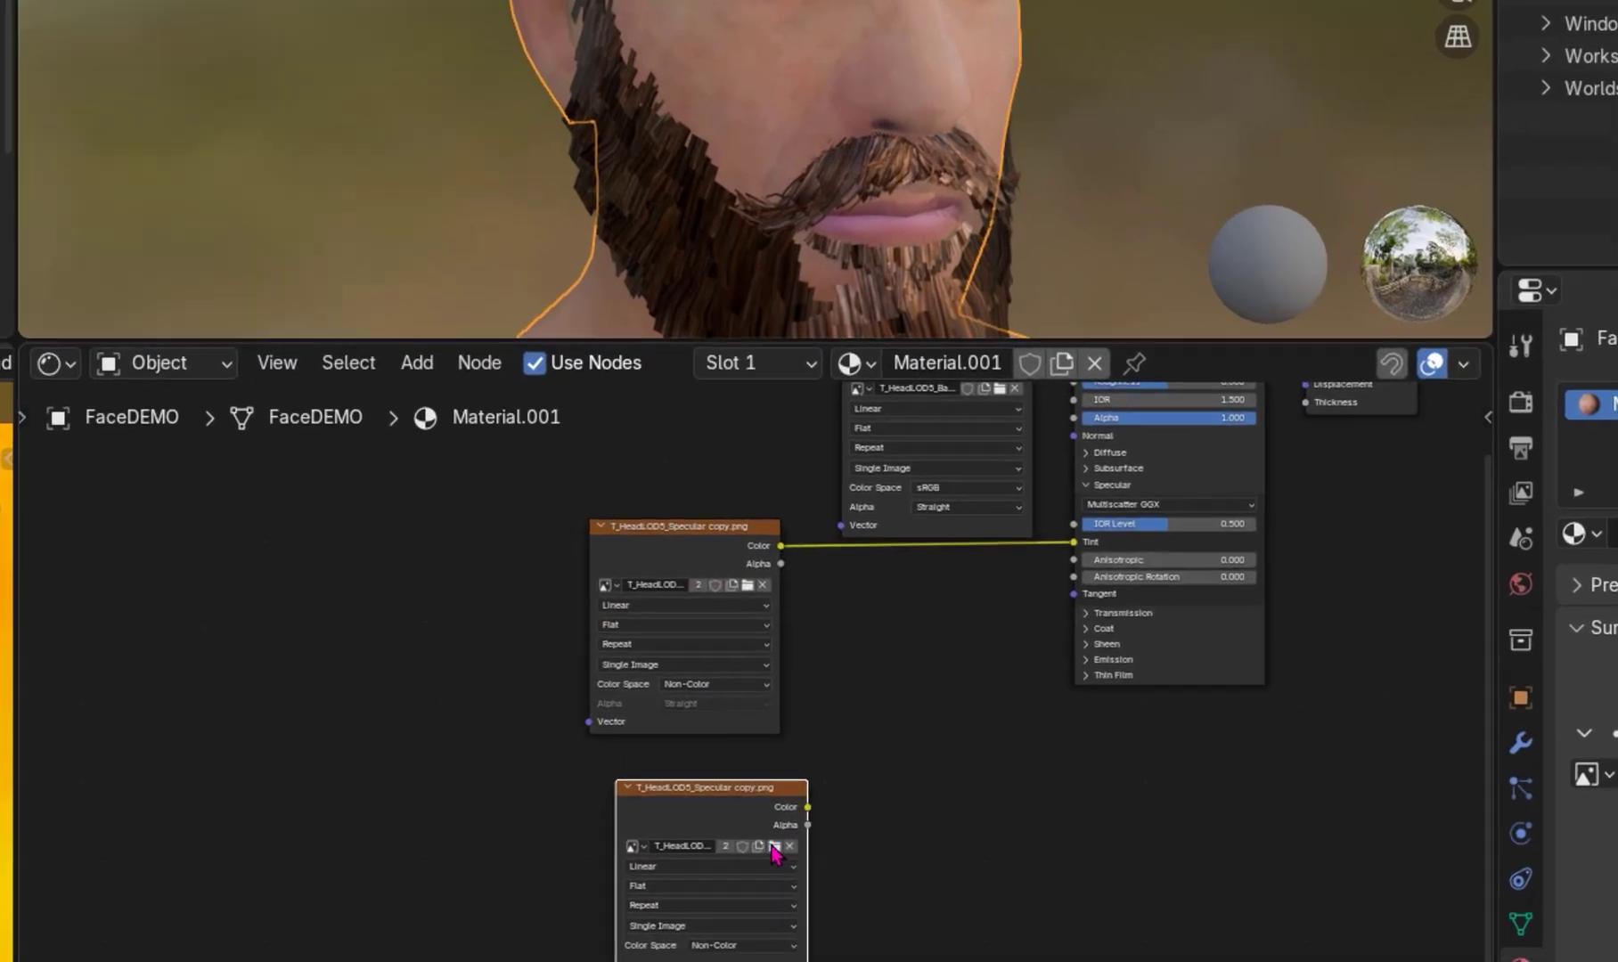
# Open the image file browser for the newly duplicated, unconnected texture node.
pyautogui.scroll(-1, 775, 855)
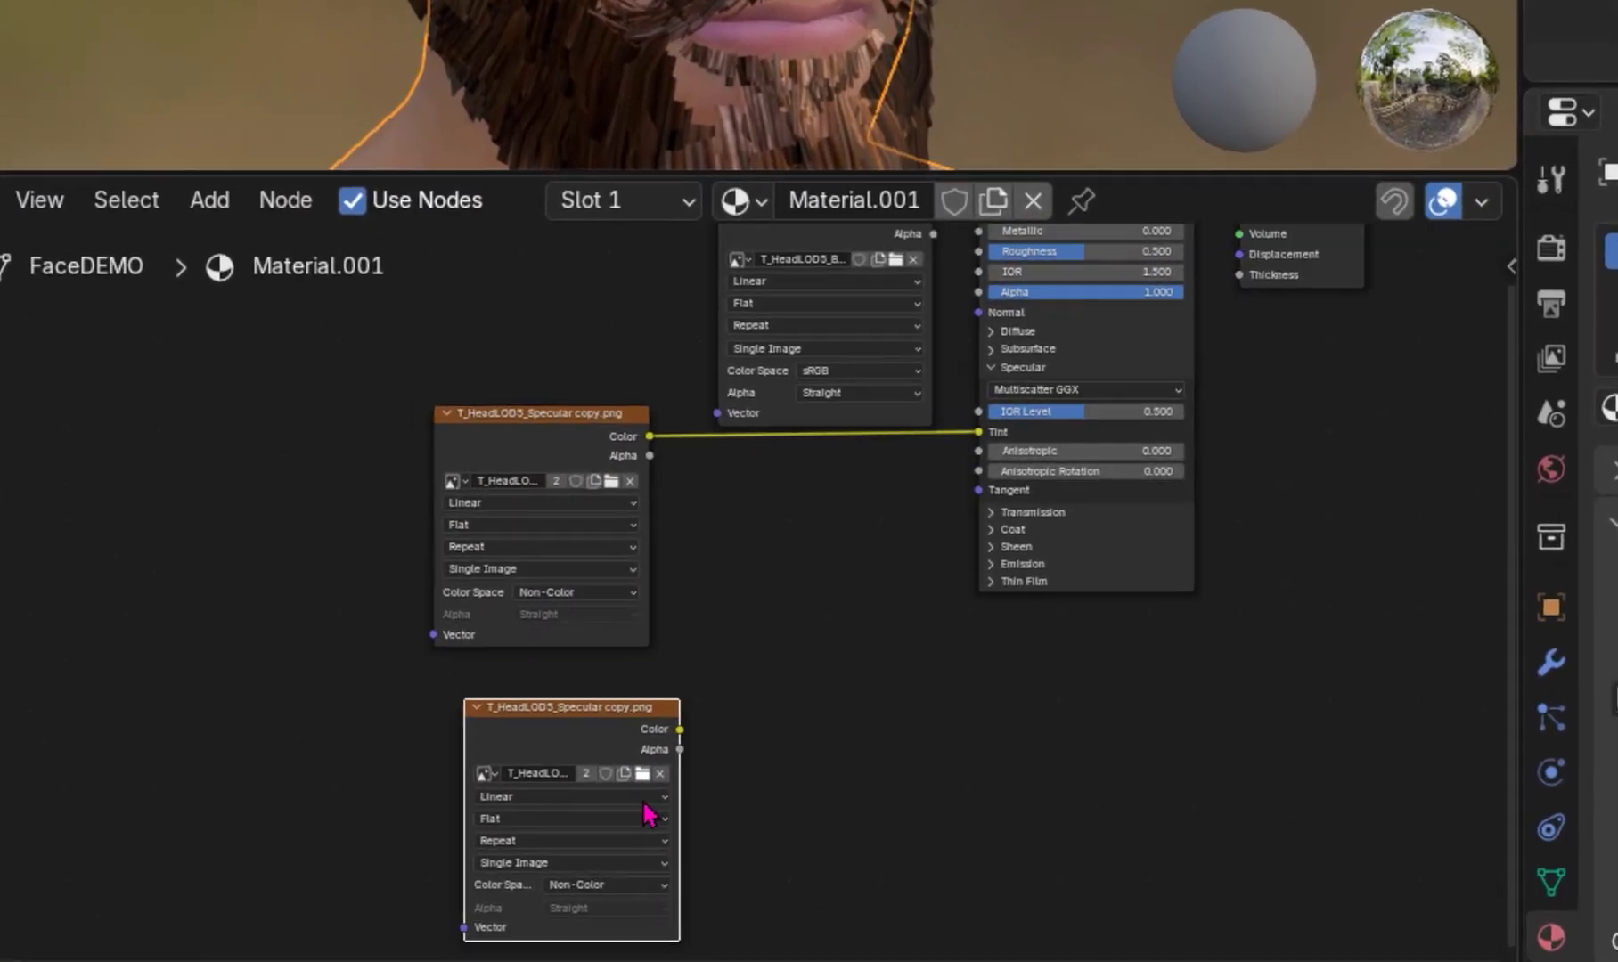
pyautogui.scroll(13, 774, 861)
pyautogui.moveTo(762, 749); pyautogui.dragTo(751, 721, button='middle')
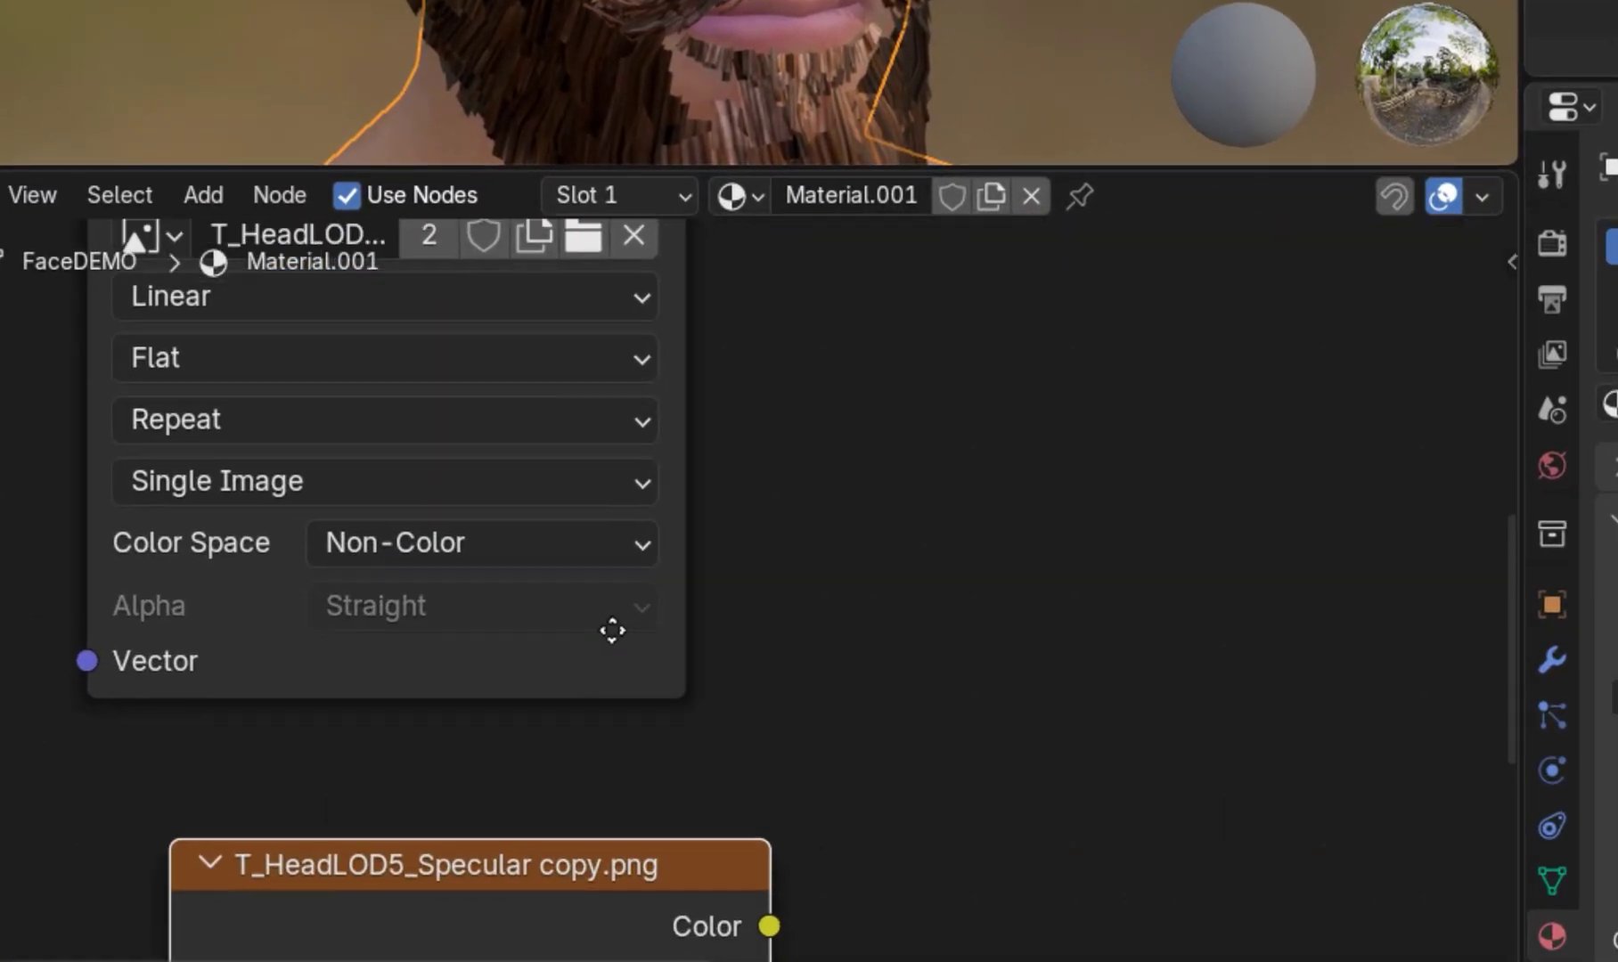
pyautogui.moveTo(612, 631); pyautogui.dragTo(652, 88, button='middle')
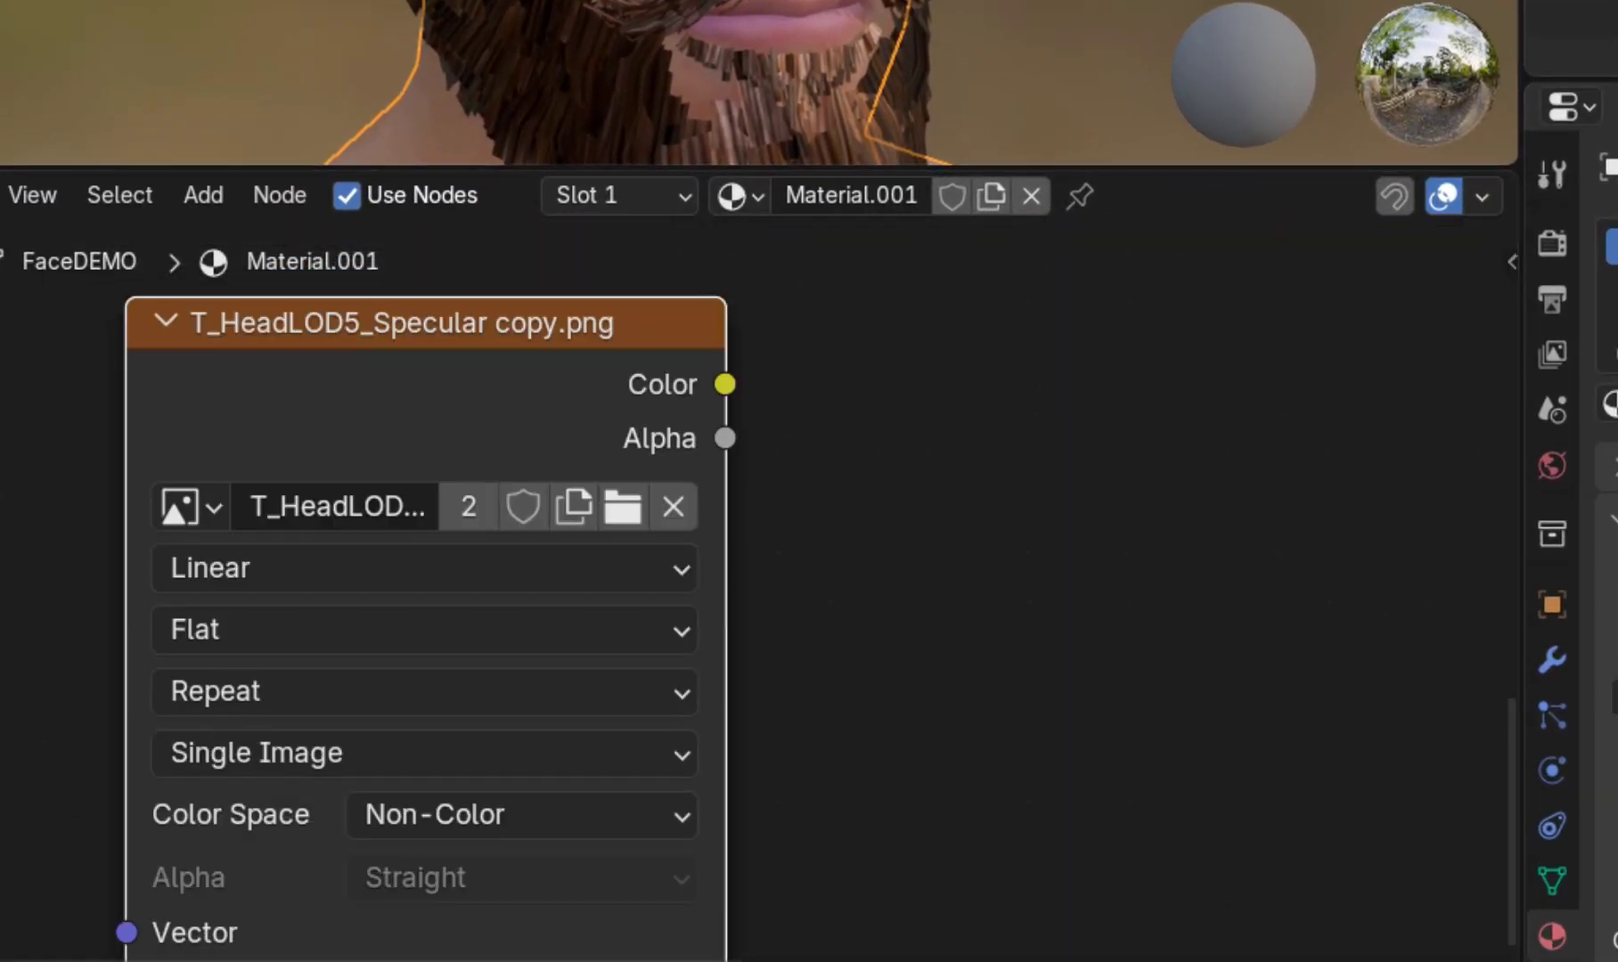
pyautogui.click(622, 506)
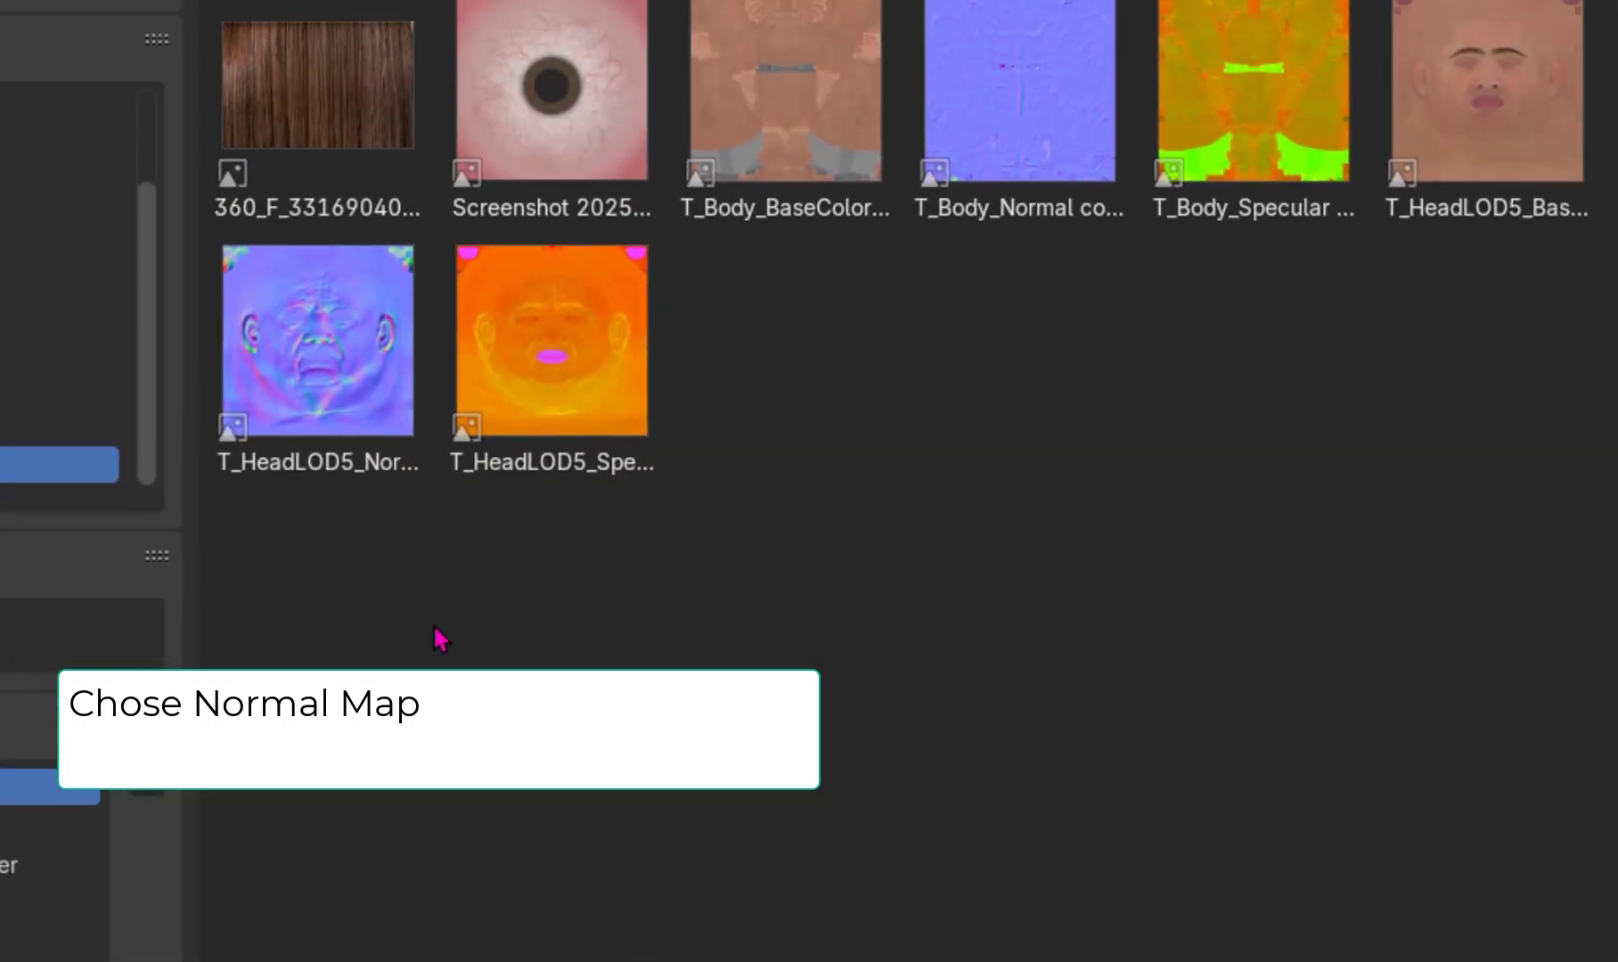